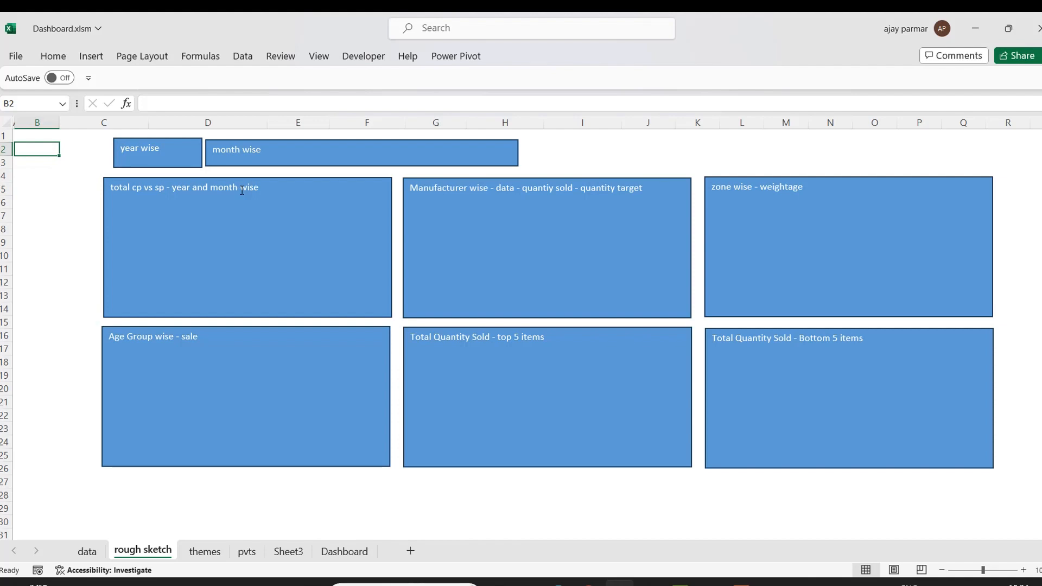
Create a PivotTable at Sheet3!A1 from the whole data table on the data sheet, columns A to M.
{"action": "left_click", "coordinate": [88, 552]}
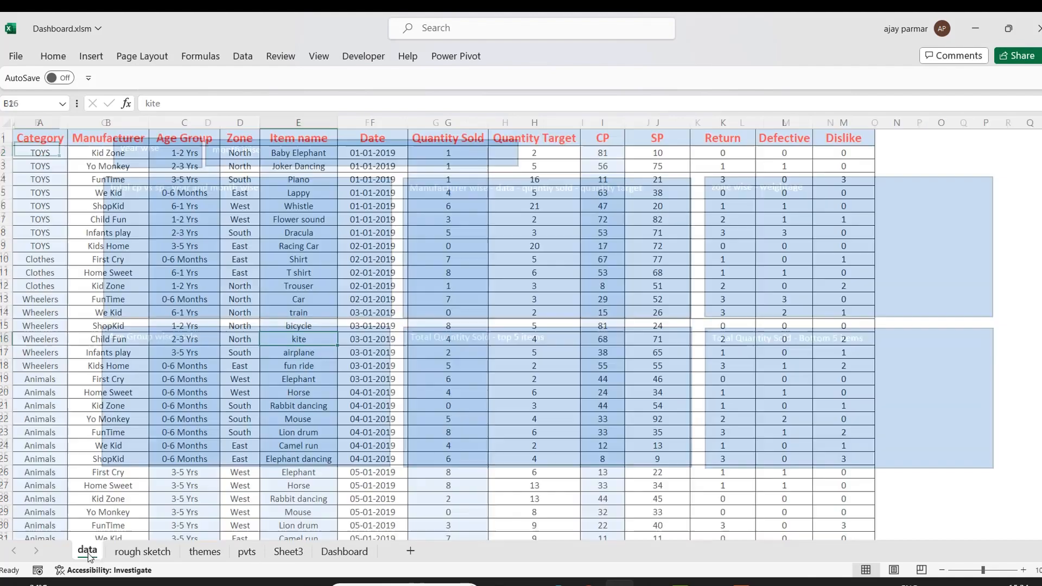
{"action": "left_click", "coordinate": [93, 265]}
{"action": "left_click", "coordinate": [26, 137]}
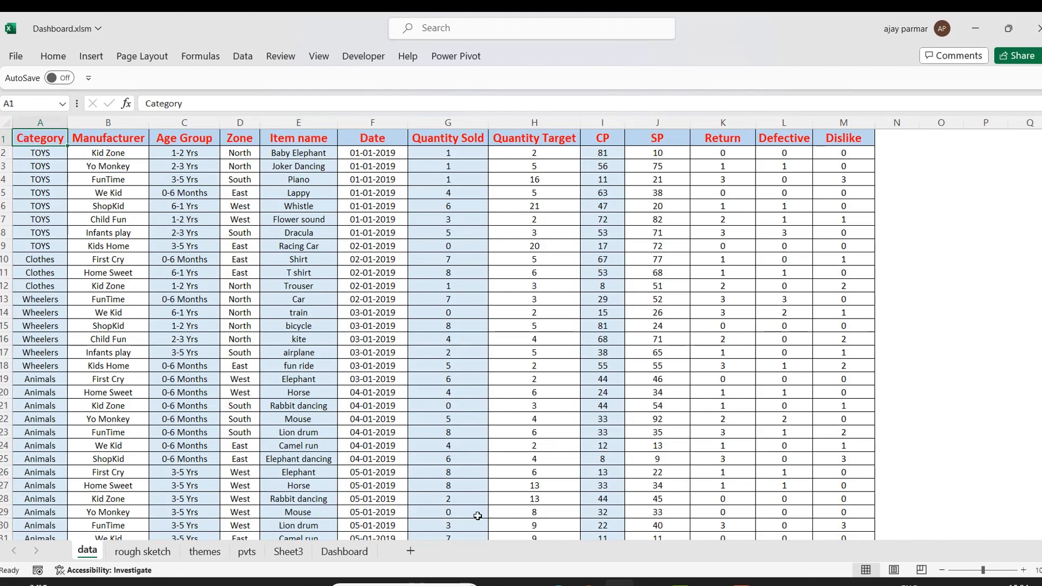
{"action": "left_click", "coordinate": [298, 552]}
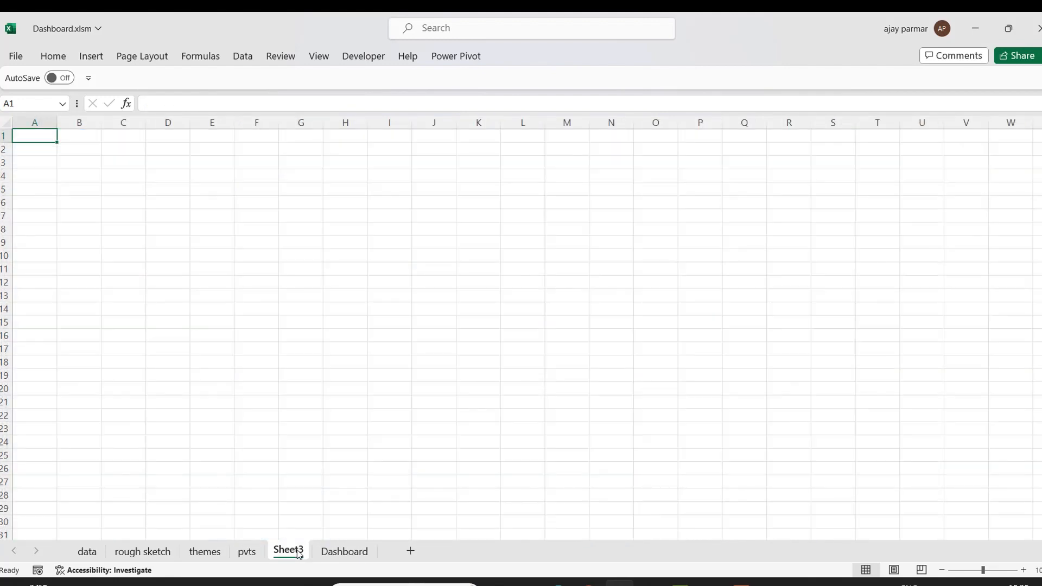
{"action": "left_click", "coordinate": [90, 56]}
{"action": "left_click", "coordinate": [28, 97]}
{"action": "left_click", "coordinate": [60, 130]}
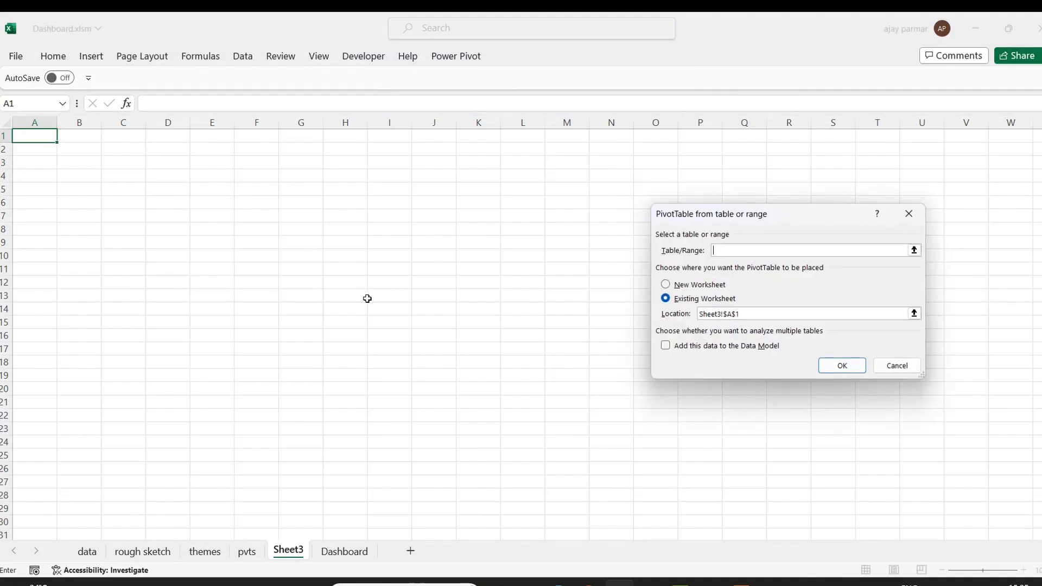
{"action": "left_click", "coordinate": [87, 551]}
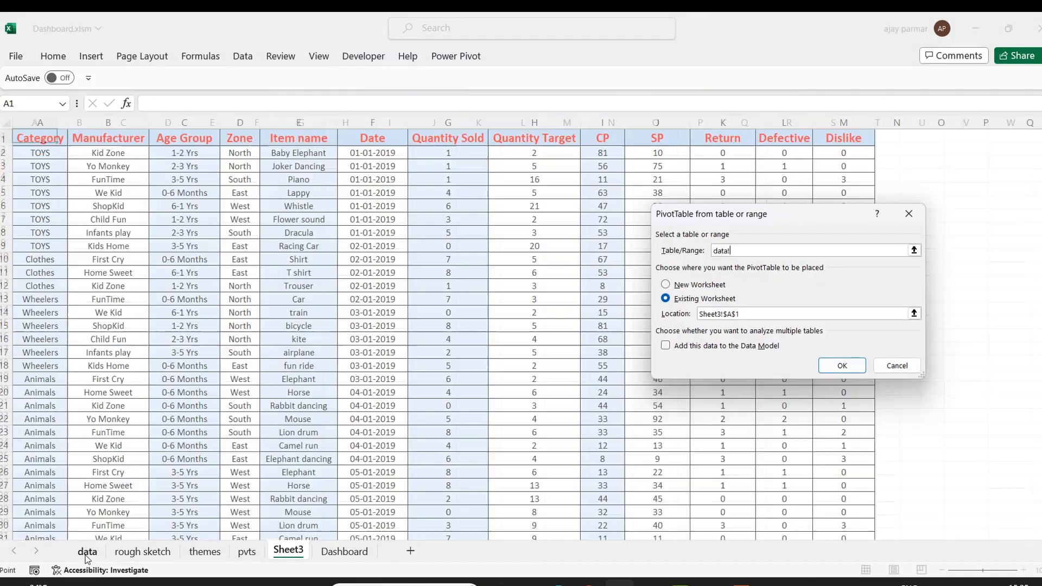
{"action": "left_click", "coordinate": [46, 141]}
{"action": "key", "text": "ctrl+shift+Right"}
{"action": "key", "text": "ctrl+shift+Down"}
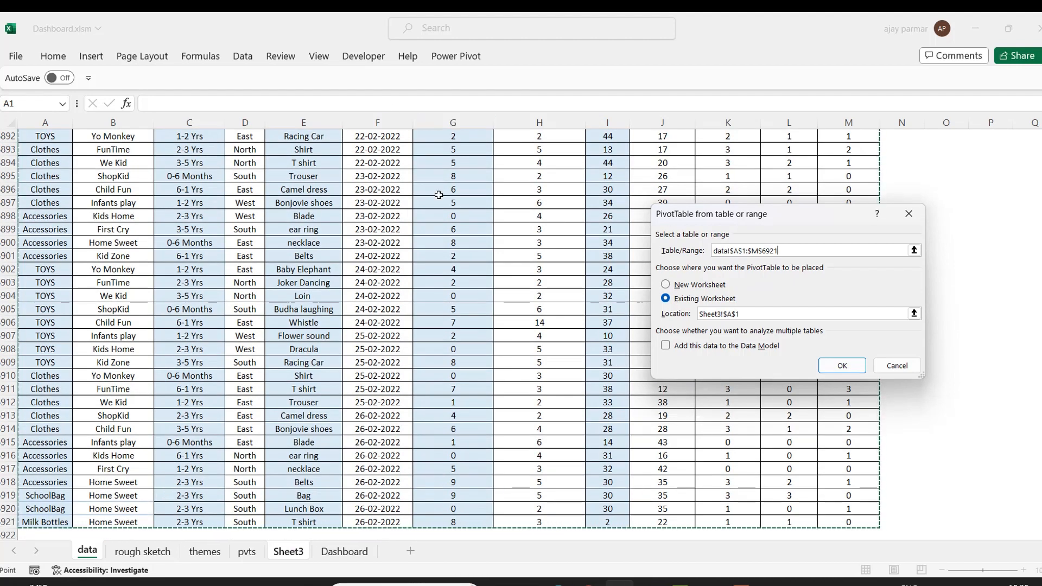
{"action": "left_click", "coordinate": [850, 365]}
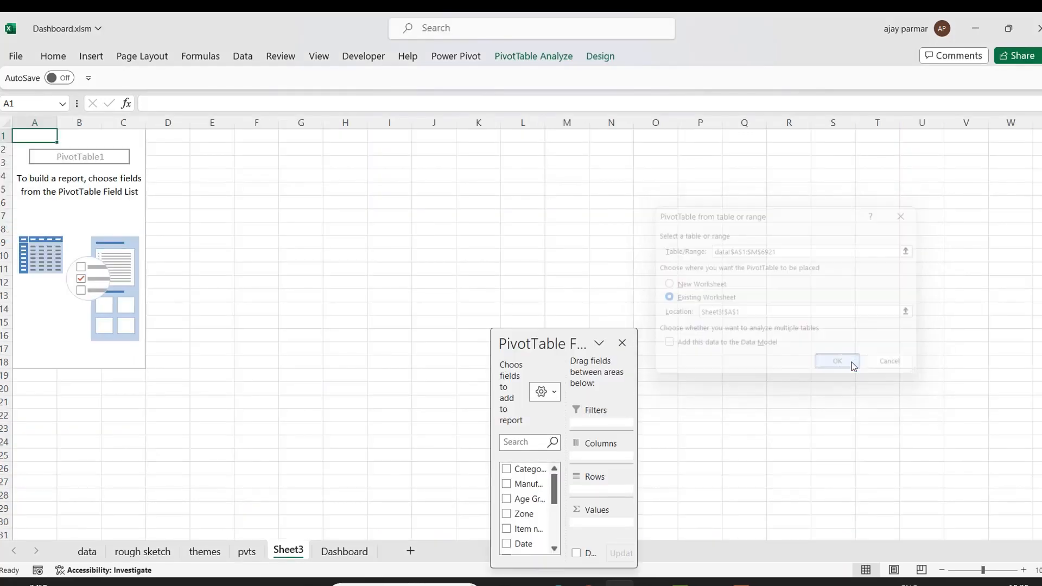
Add the CP and SP fields to the PivotTable values.
{"action": "left_click_drag", "start_coordinate": [558, 329], "coordinate": [543, 27]}
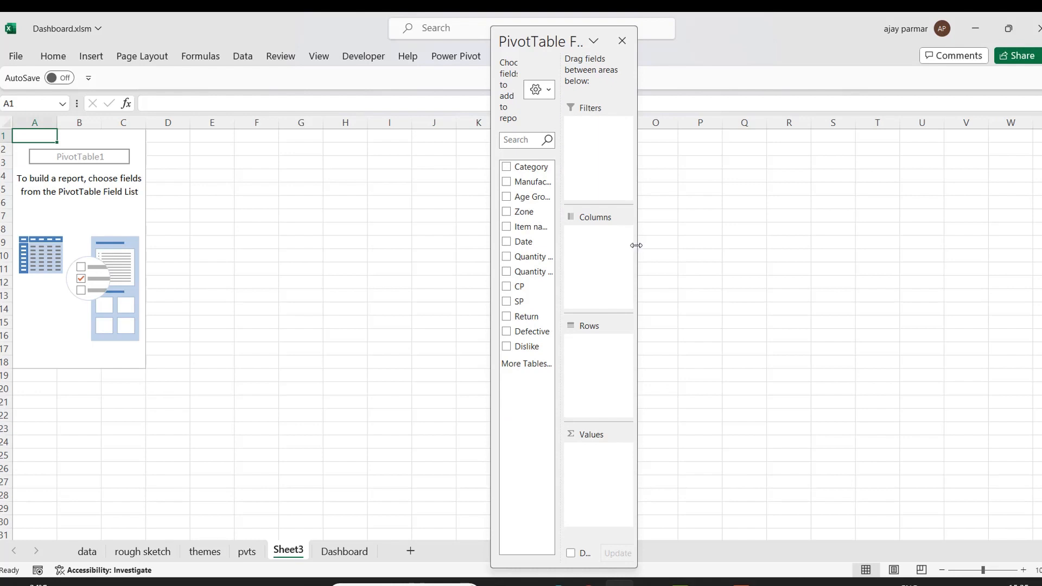
{"action": "left_click_drag", "start_coordinate": [636, 243], "coordinate": [855, 245]}
{"action": "left_click_drag", "start_coordinate": [514, 245], "coordinate": [749, 467]}
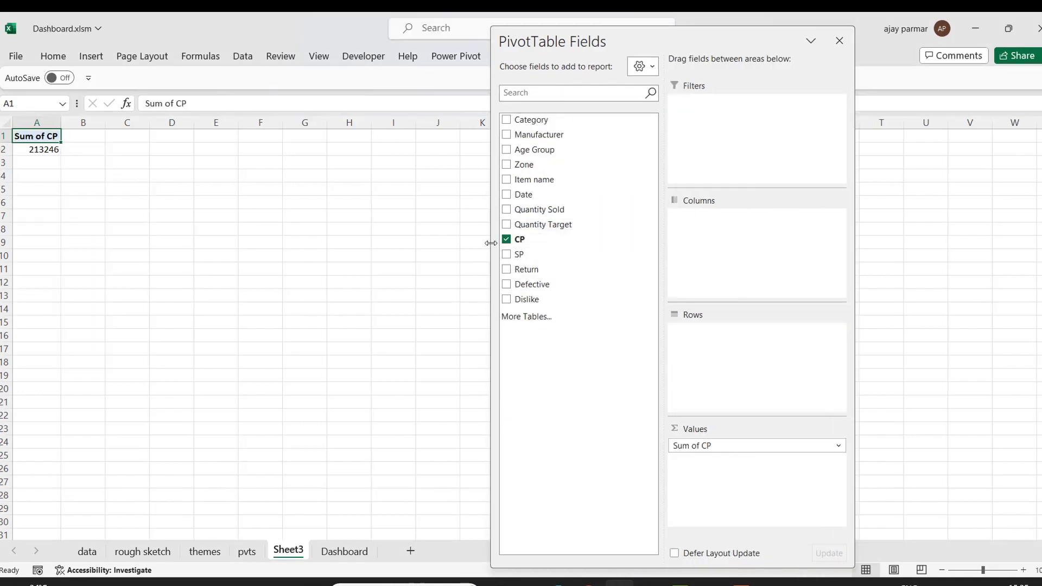
{"action": "left_click_drag", "start_coordinate": [512, 255], "coordinate": [735, 478]}
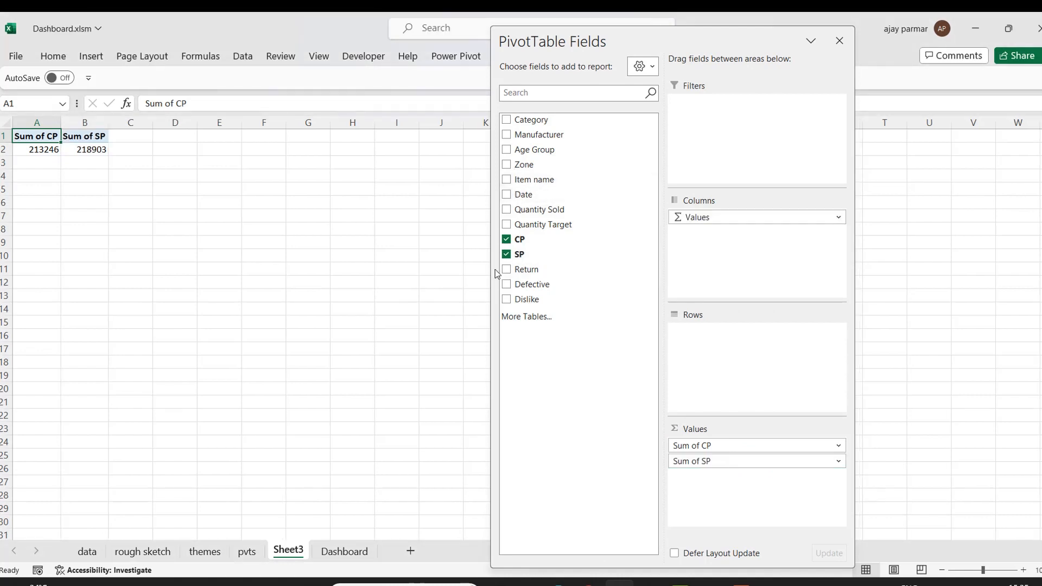
Add Date to the pivot rows and check its grouping by months, quarters and years without changing it.
{"action": "left_click_drag", "start_coordinate": [525, 197], "coordinate": [739, 372]}
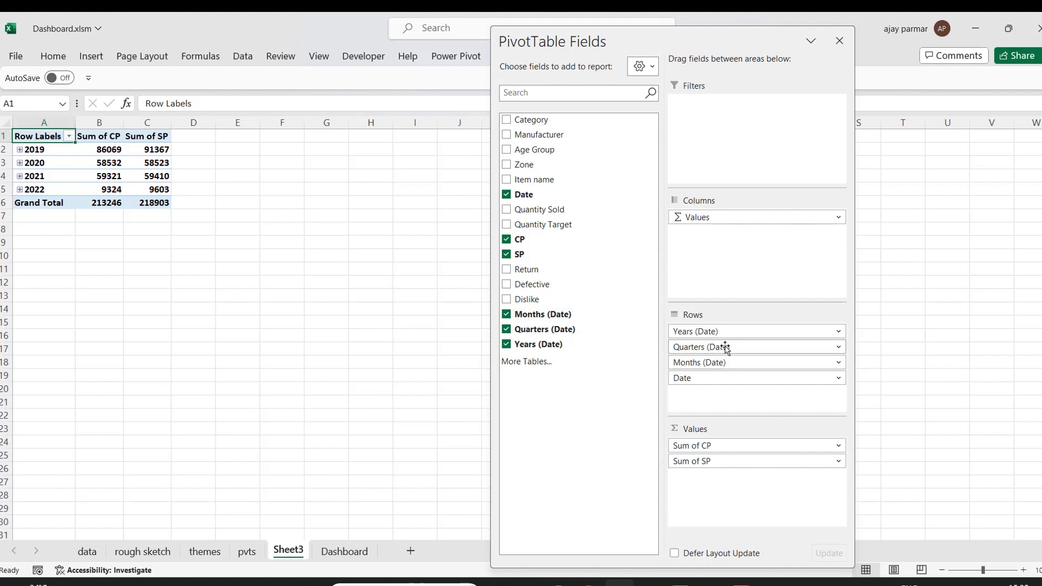
{"action": "left_click", "coordinate": [43, 149]}
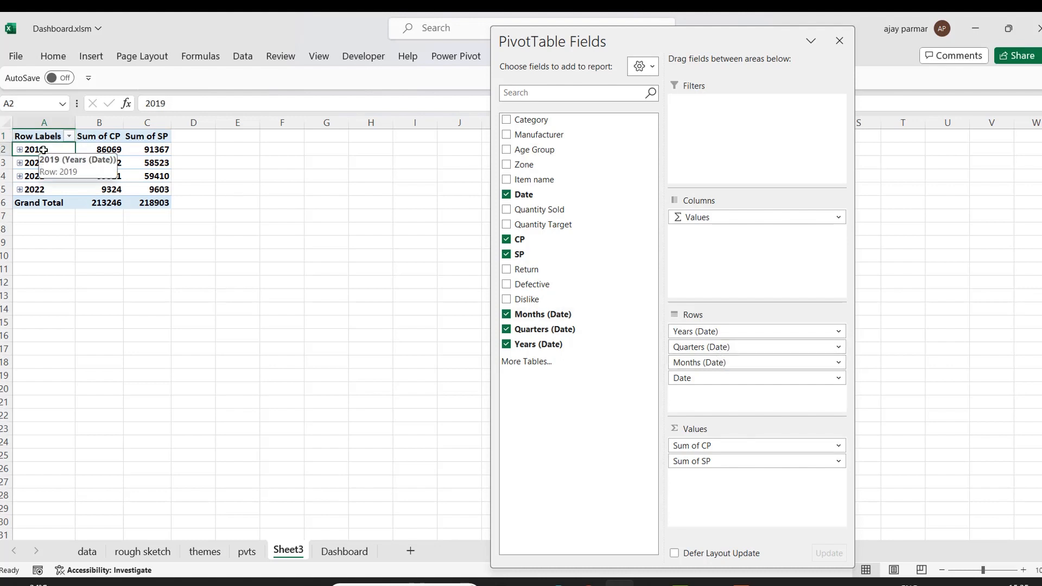
{"action": "right_click", "coordinate": [46, 150]}
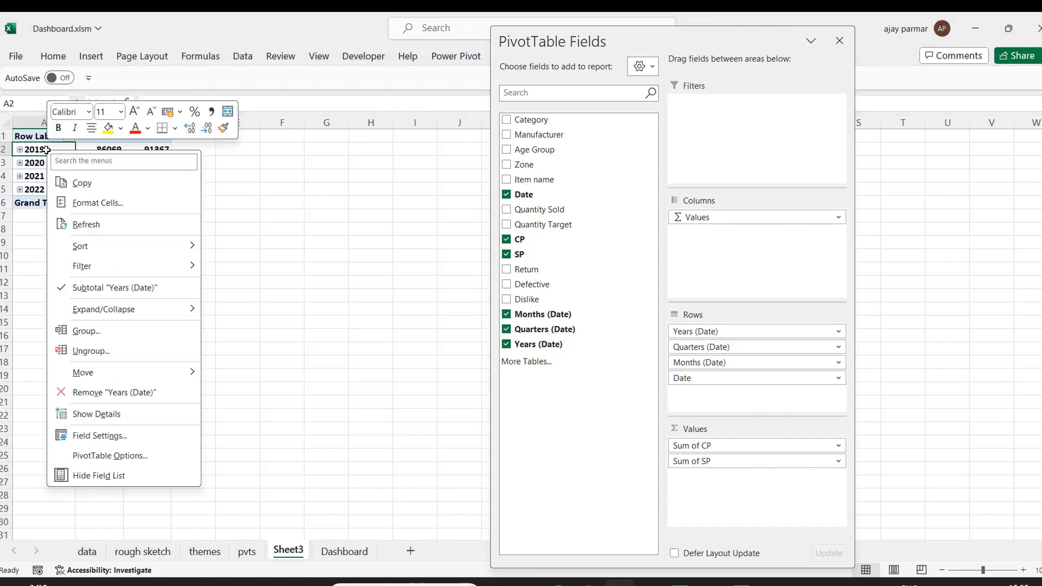
{"action": "left_click", "coordinate": [86, 335]}
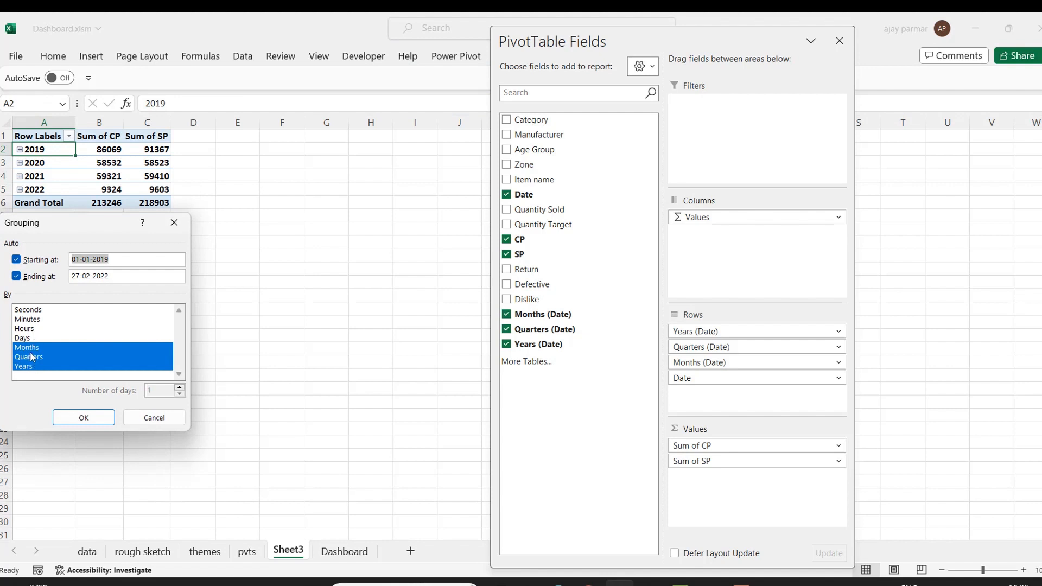
{"action": "left_click", "coordinate": [170, 421]}
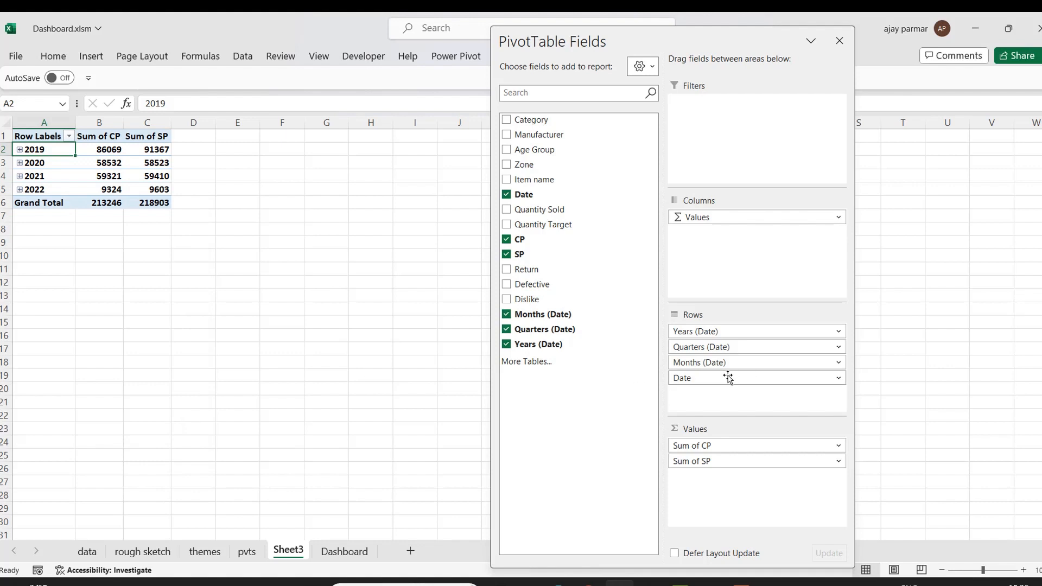
Remove Date, Quarters and Years from the rows so only Months remains.
{"action": "left_click_drag", "start_coordinate": [709, 381], "coordinate": [567, 280]}
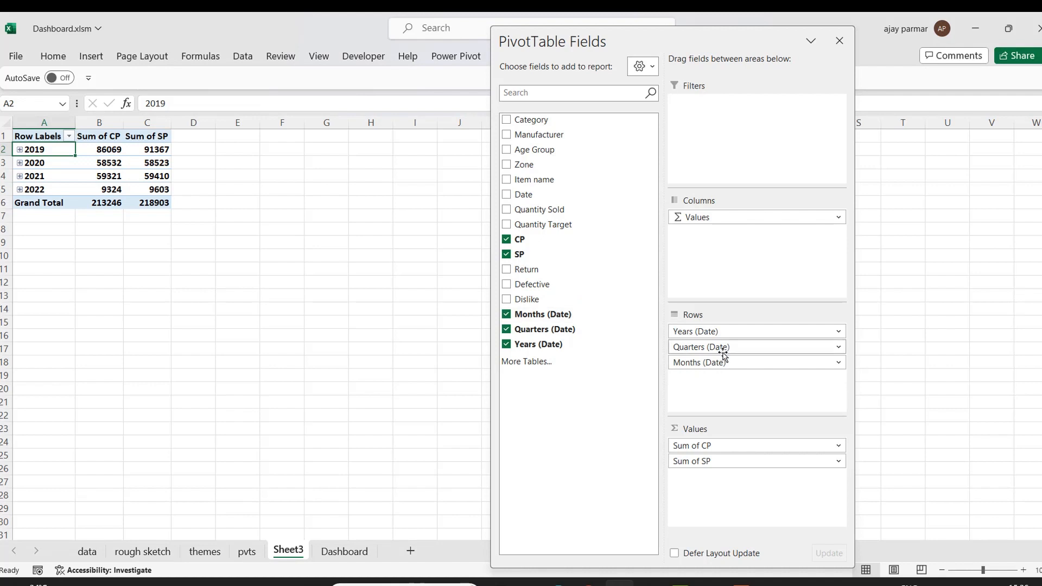
{"action": "left_click_drag", "start_coordinate": [715, 347], "coordinate": [577, 271]}
{"action": "left_click_drag", "start_coordinate": [727, 330], "coordinate": [595, 301]}
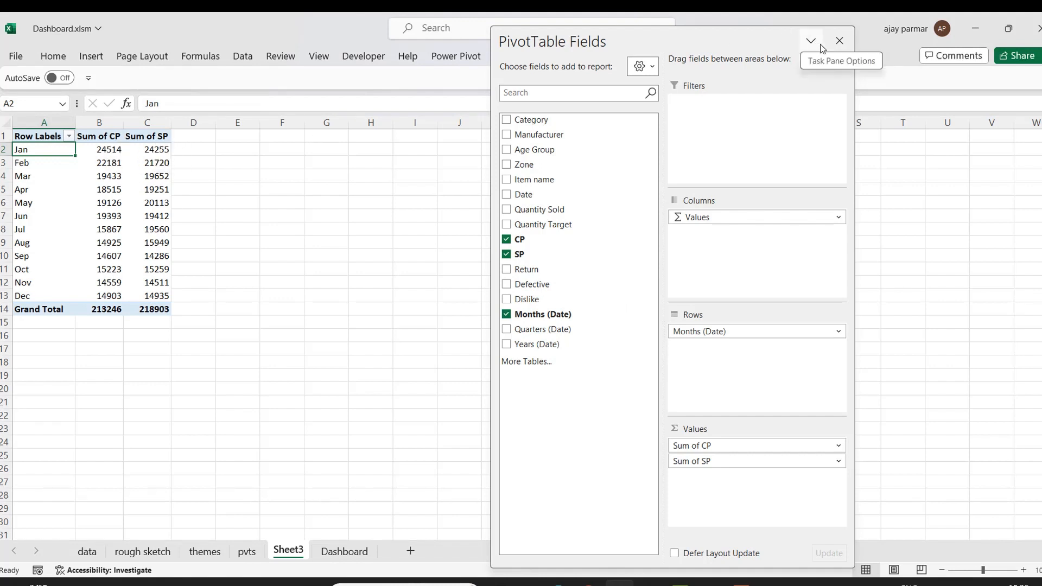
Close the field list and set the PivotTable report layout to tabular form.
{"action": "left_click", "coordinate": [839, 41]}
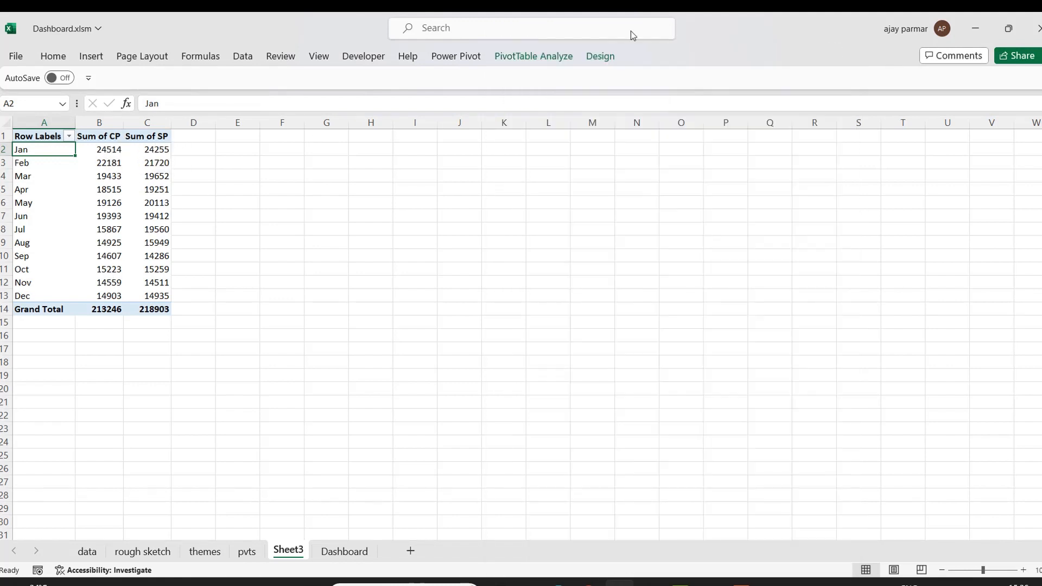
{"action": "left_click", "coordinate": [591, 61]}
{"action": "left_click", "coordinate": [108, 112]}
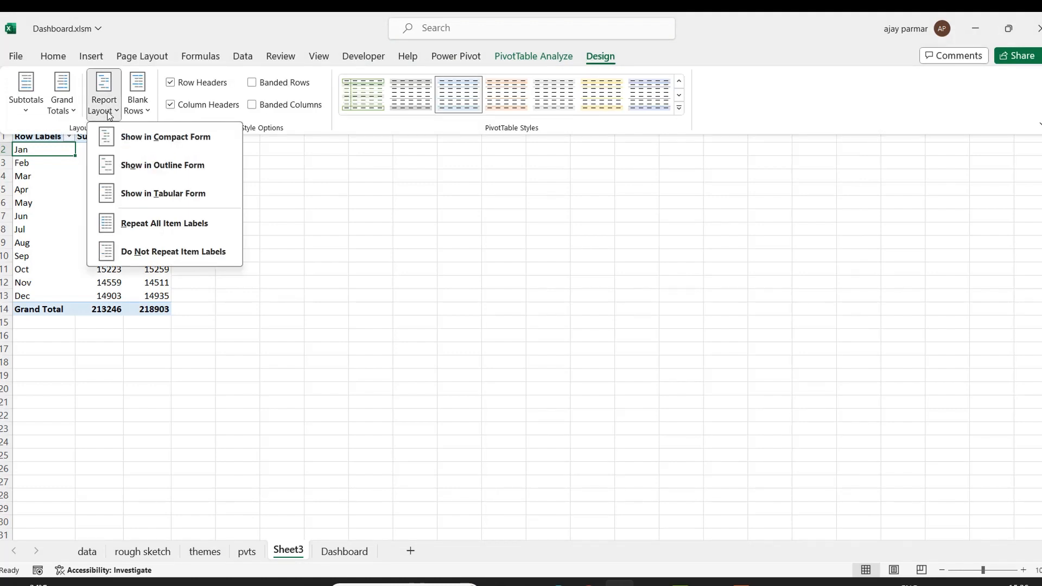
{"action": "left_click", "coordinate": [163, 192]}
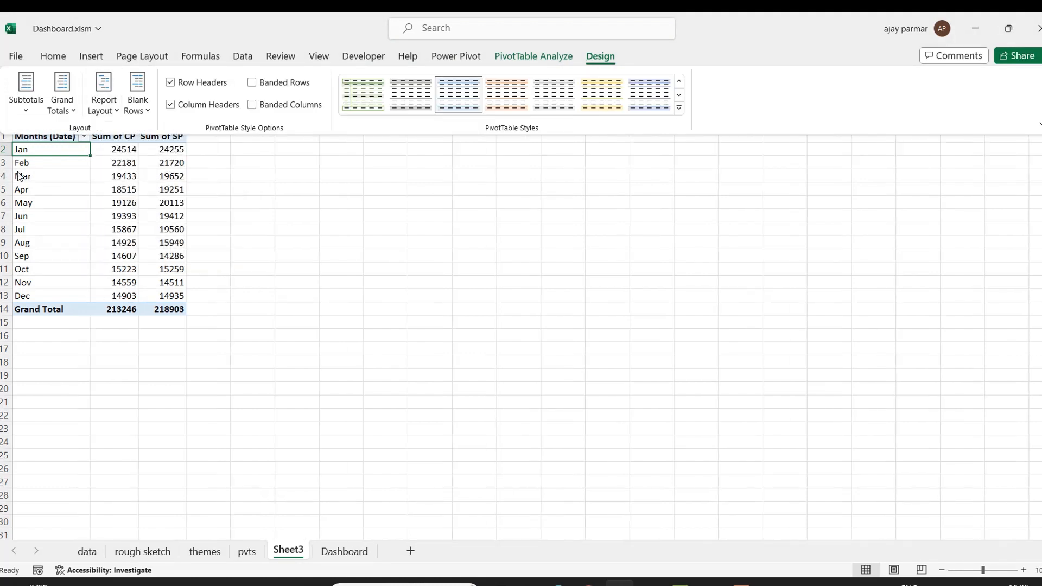
Rename the row field header from Months (Date) to Months.
{"action": "left_click", "coordinate": [52, 153]}
{"action": "left_click", "coordinate": [45, 135]}
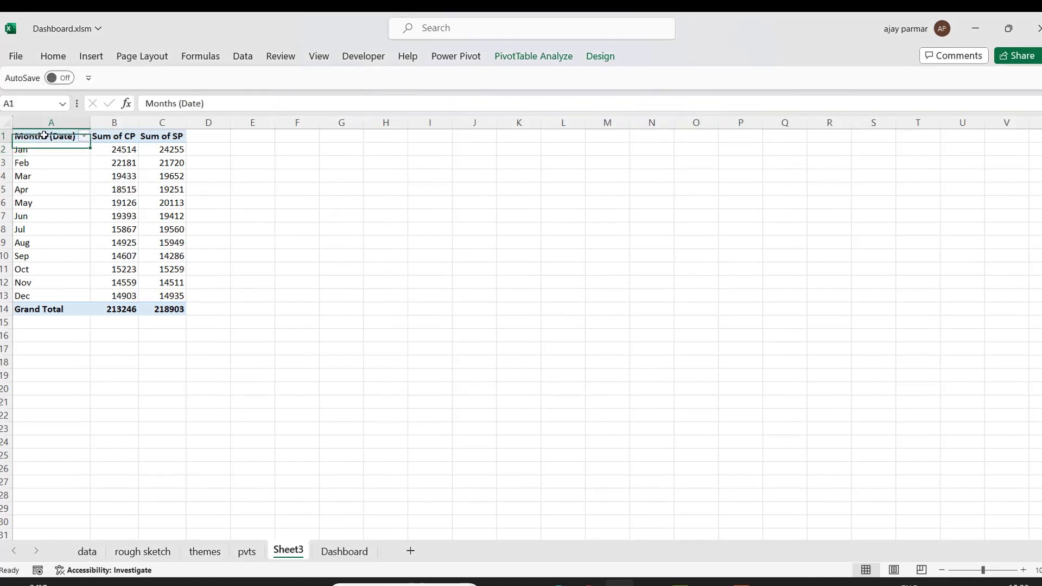
{"action": "left_click", "coordinate": [233, 104]}
{"action": "key", "text": "BackSpace"}
{"action": "key", "text": "BackSpace"}
{"action": "key", "text": "BackSpace"}
{"action": "key", "text": "BackSpace"}
{"action": "key", "text": "BackSpace"}
{"action": "key", "text": "BackSpace"}
{"action": "key", "text": "BackSpace"}
{"action": "key", "text": "Return"}
{"action": "key", "text": "Up"}
{"action": "key", "text": "Right"}
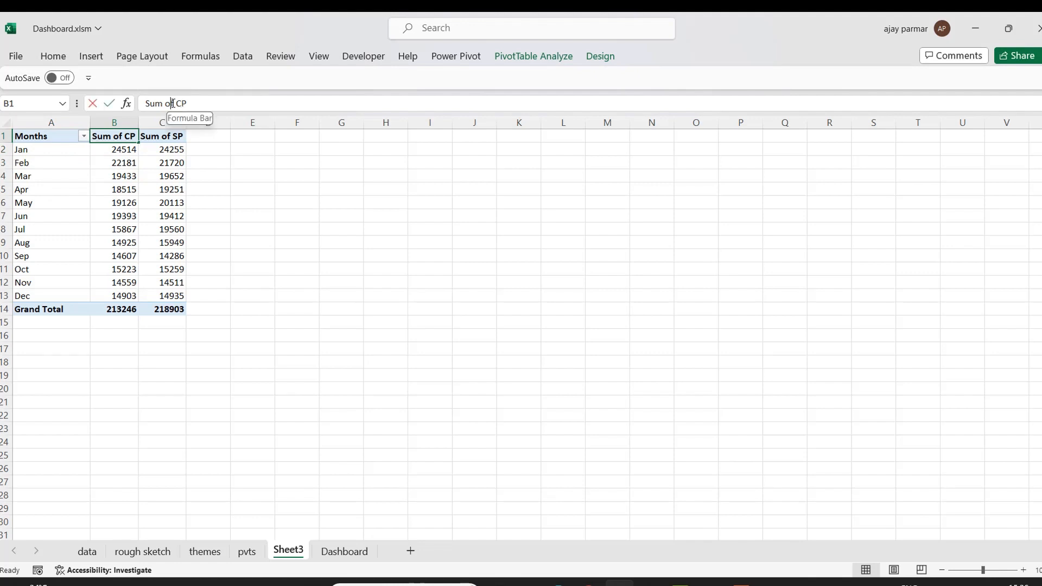
Rename the Sum of CP header as Expense.
{"action": "left_click", "coordinate": [173, 103]}
{"action": "key", "text": "BackSpace"}
{"action": "key", "text": "BackSpace"}
{"action": "key", "text": "BackSpace"}
{"action": "key", "text": "BackSpace"}
{"action": "key", "text": "BackSpace"}
{"action": "key", "text": "BackSpace"}
{"action": "type", "text": "Expense"}
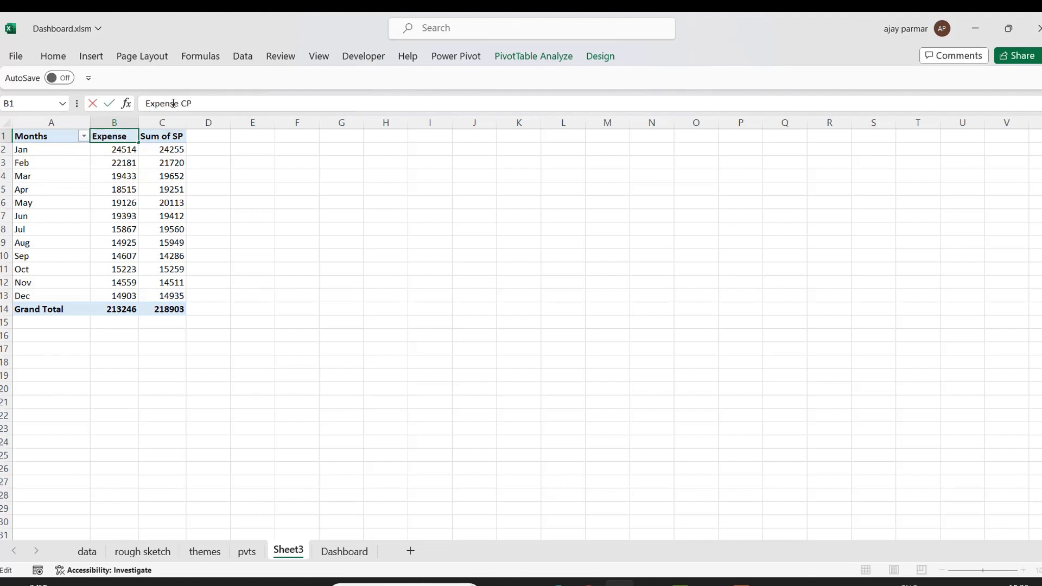
{"action": "key", "text": "Delete"}
{"action": "key", "text": "Delete"}
{"action": "key", "text": "Delete"}
{"action": "key", "text": "Tab"}
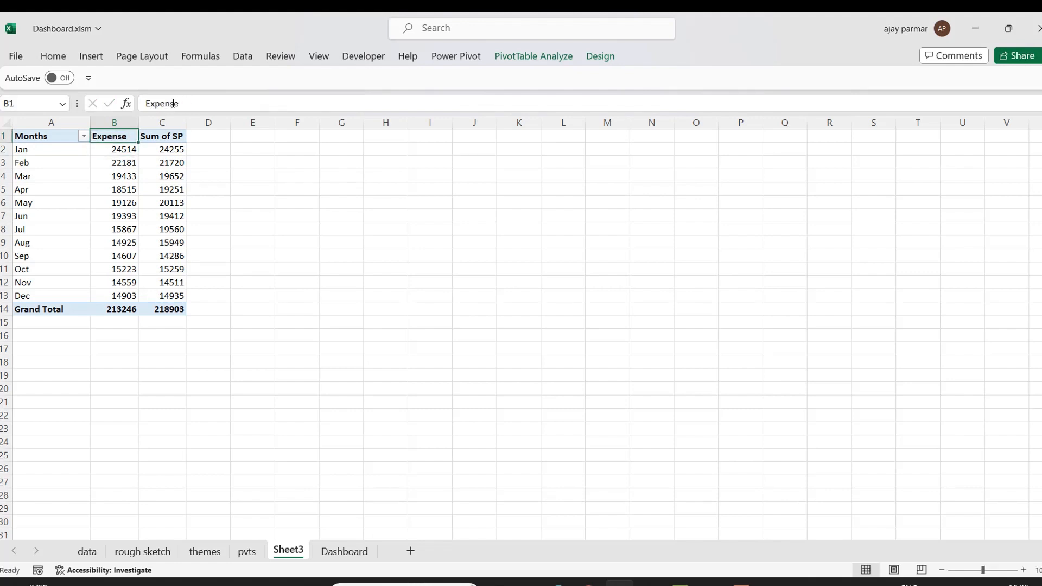
Rename the Sum of SP header as Revenue.
{"action": "key", "text": "BackSpace"}
{"action": "type", "text": "Revenue"}
{"action": "key", "text": "Return"}
{"action": "left_click", "coordinate": [89, 219]}
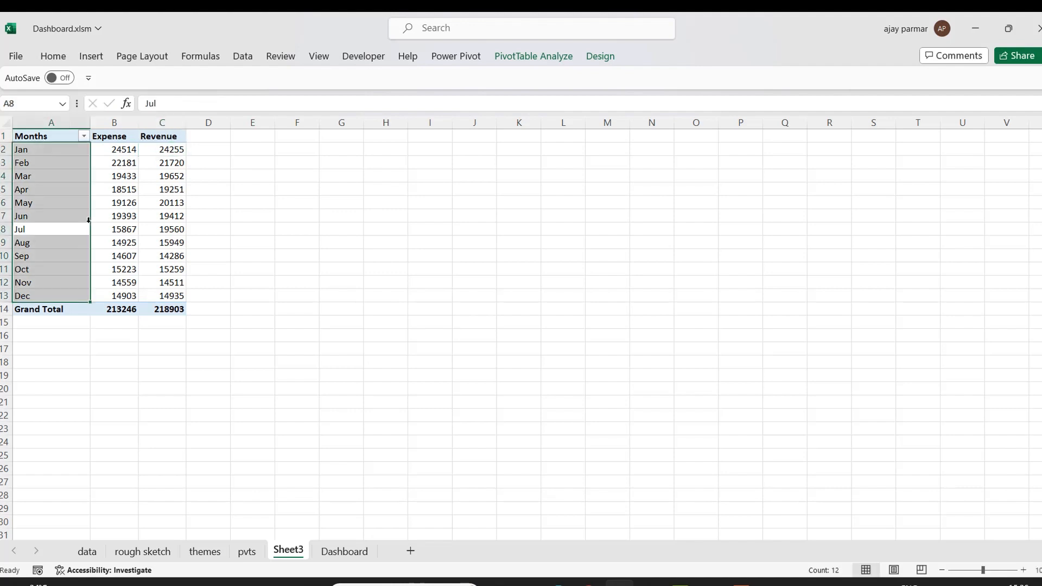
{"action": "left_click", "coordinate": [130, 212]}
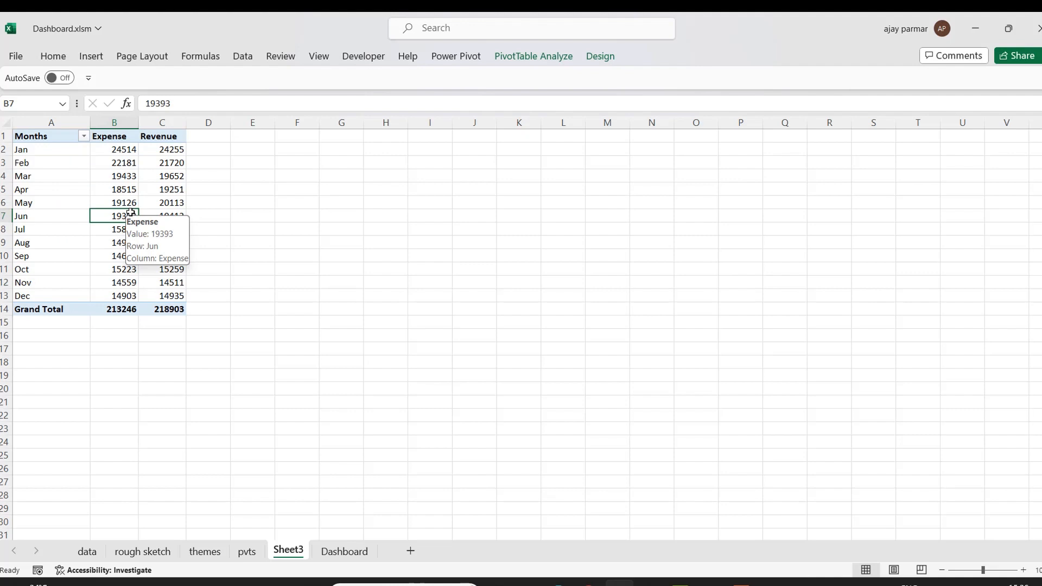
{"action": "left_click", "coordinate": [122, 179]}
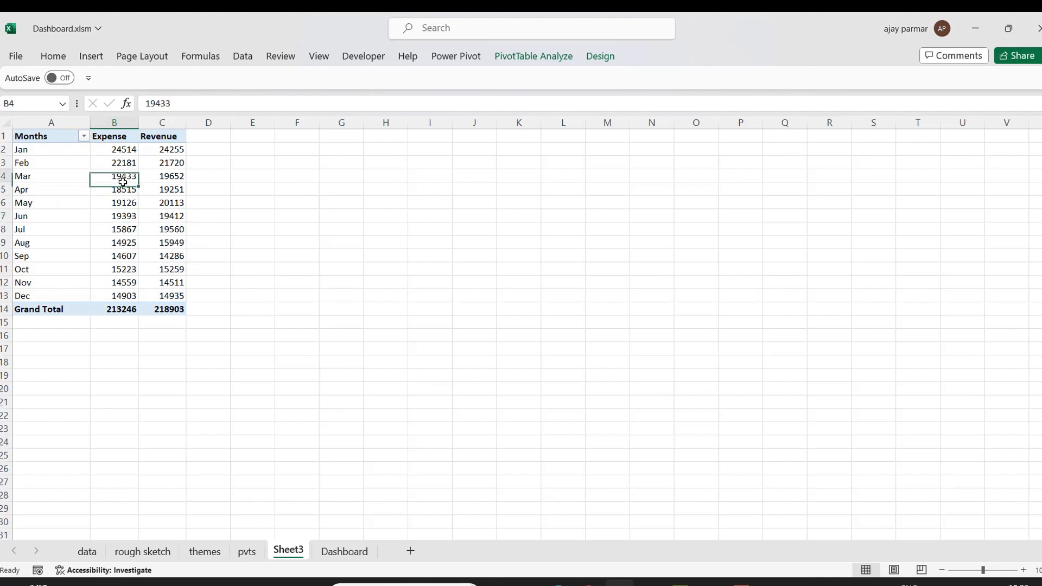
Insert a 2-D line PivotChart from the month-wise pivot table.
{"action": "left_click", "coordinate": [62, 135]}
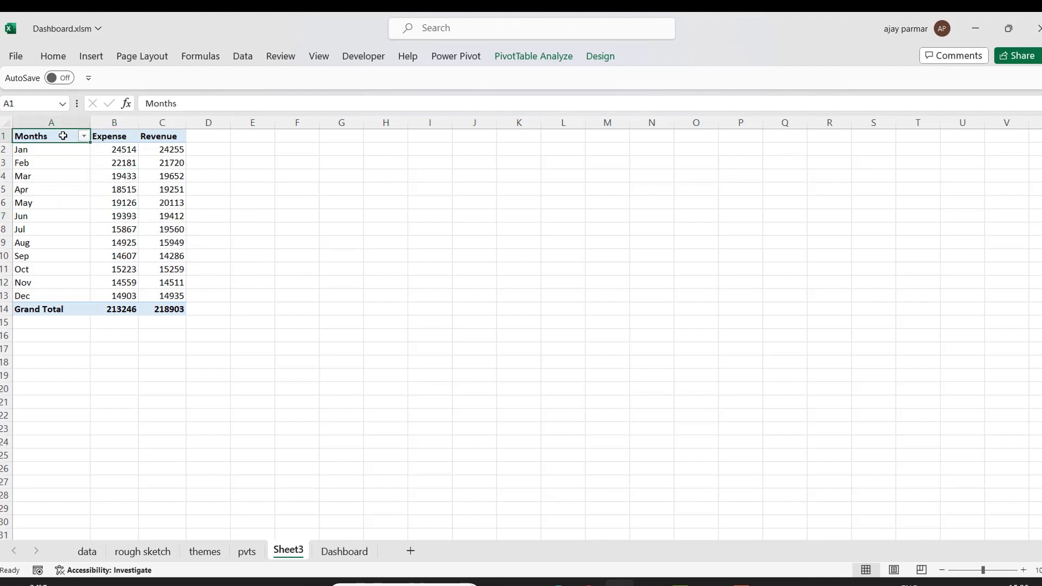
{"action": "left_click", "coordinate": [93, 57]}
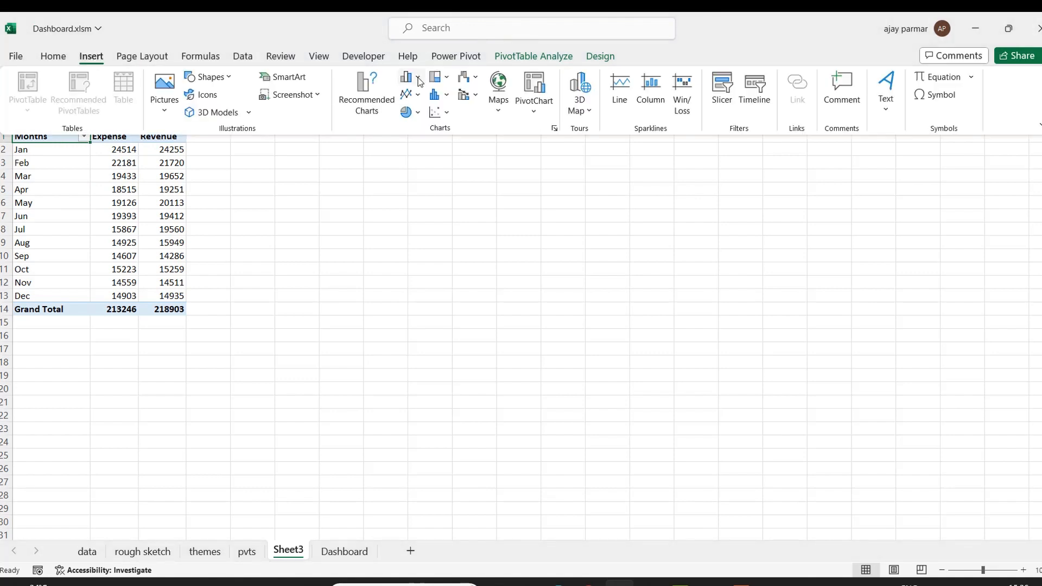
{"action": "left_click", "coordinate": [417, 95]}
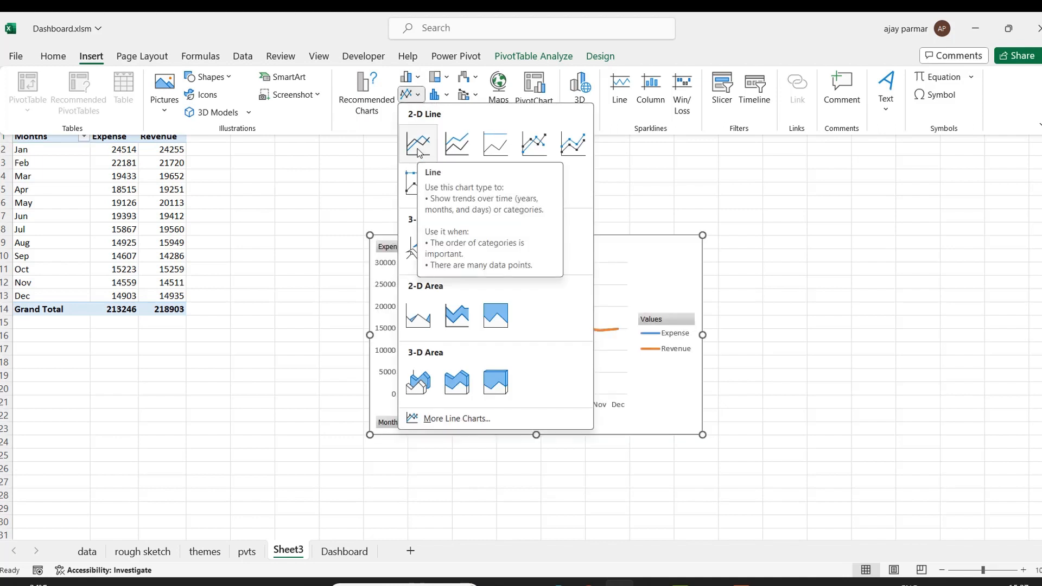
{"action": "left_click", "coordinate": [418, 144]}
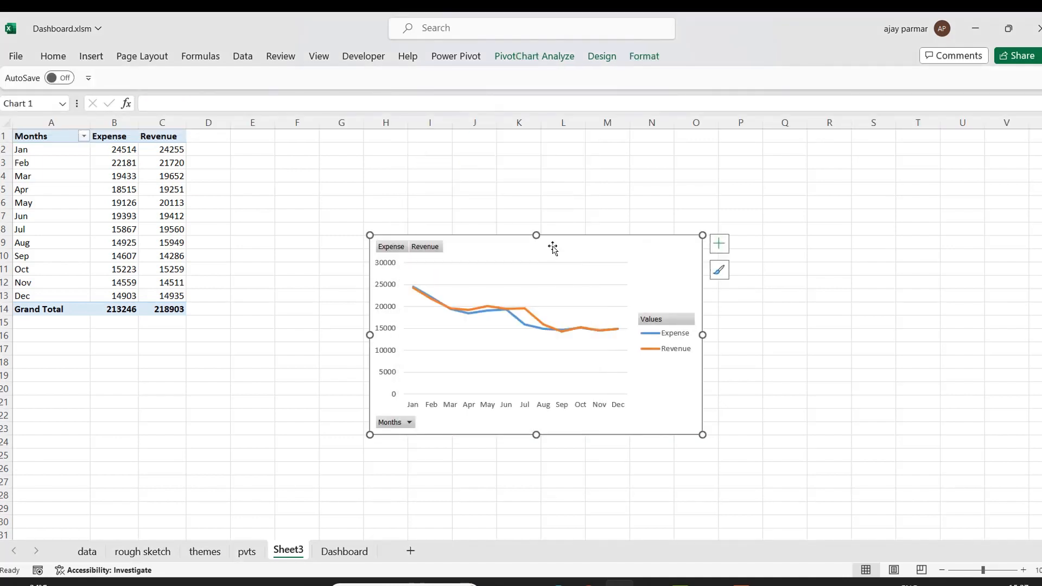
Move the chart next to the pivot table and hide all field buttons on the chart.
{"action": "left_click_drag", "start_coordinate": [601, 238], "coordinate": [489, 189]}
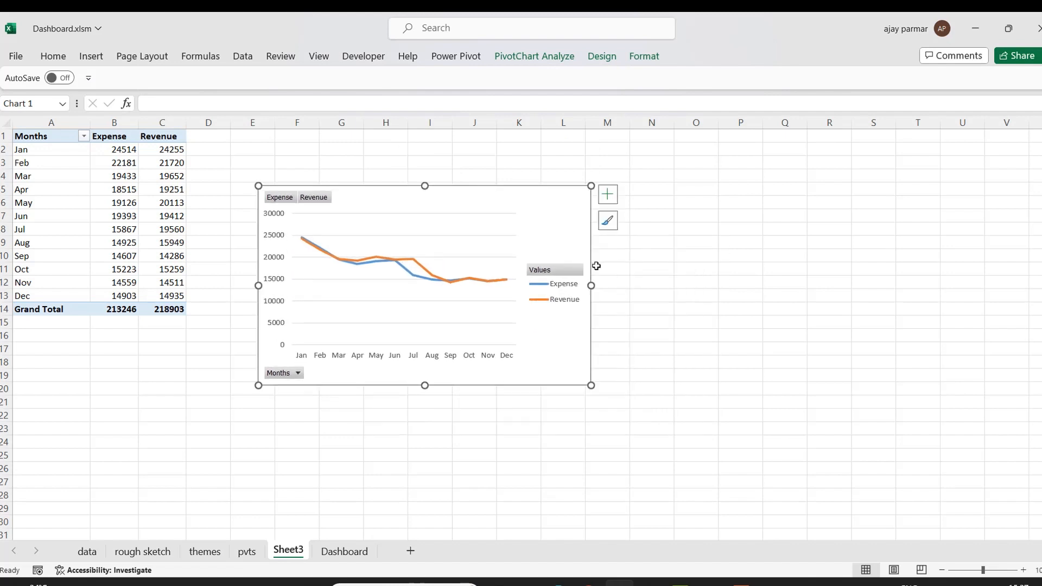
{"action": "right_click", "coordinate": [284, 200]}
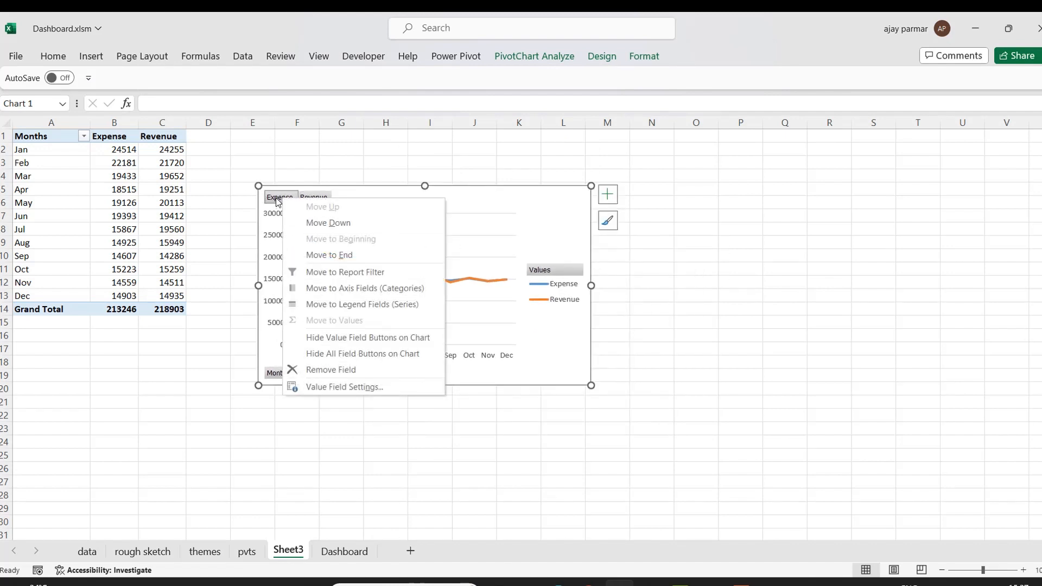
{"action": "left_click", "coordinate": [378, 354]}
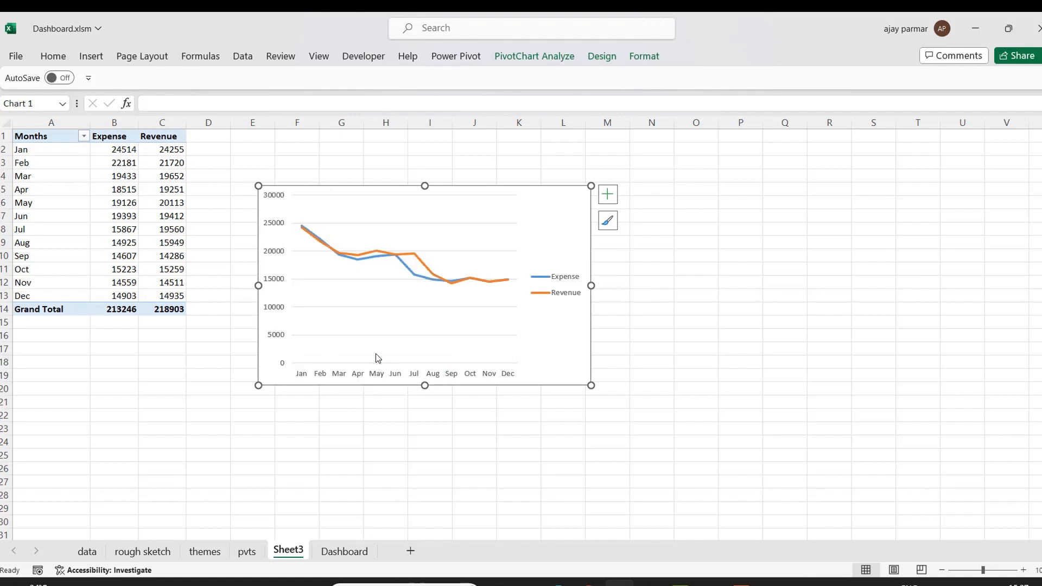
Delete the horizontal gridlines from the expense versus revenue line chart.
{"action": "left_click", "coordinate": [601, 63]}
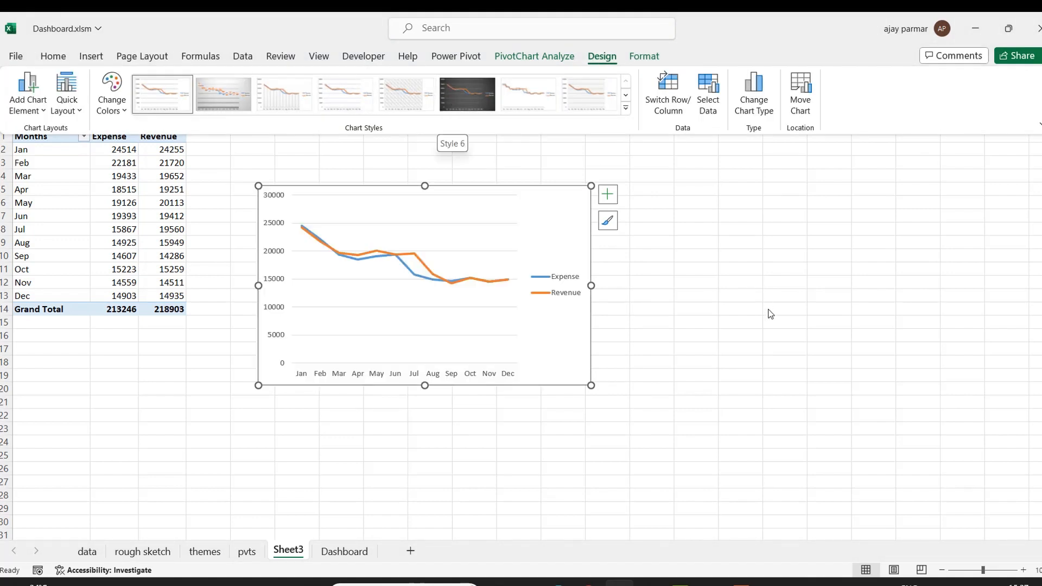
{"action": "left_click", "coordinate": [770, 314]}
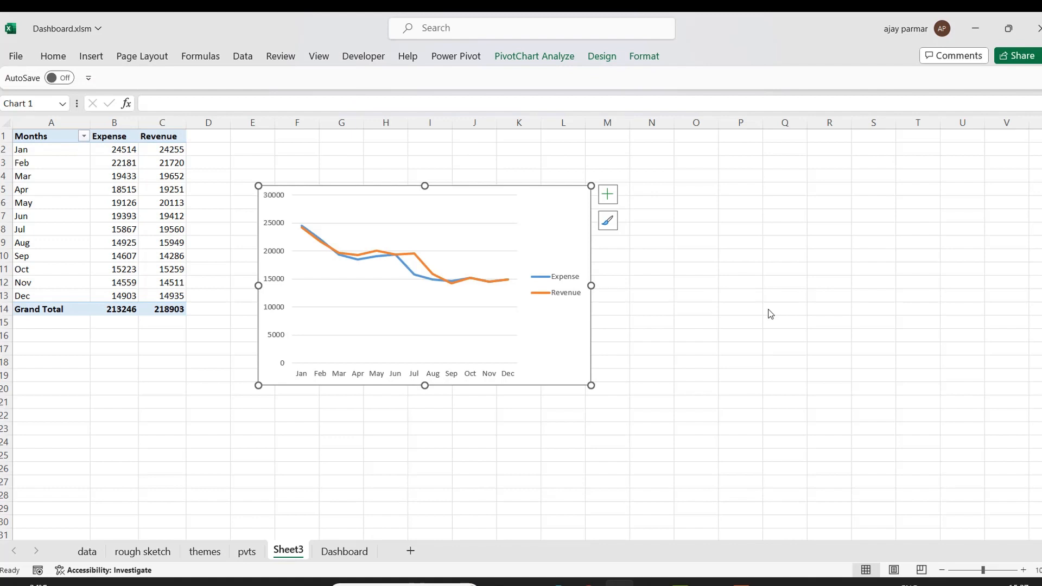
{"action": "left_click", "coordinate": [447, 223]}
{"action": "key", "text": "Delete"}
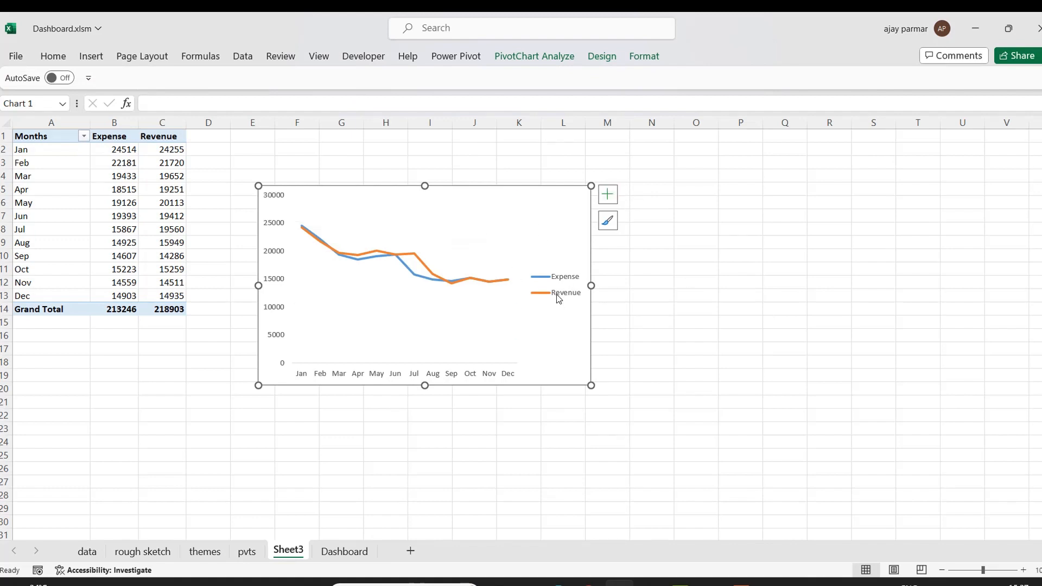
Move the chart legend to the top of the chart.
{"action": "left_click", "coordinate": [609, 200]}
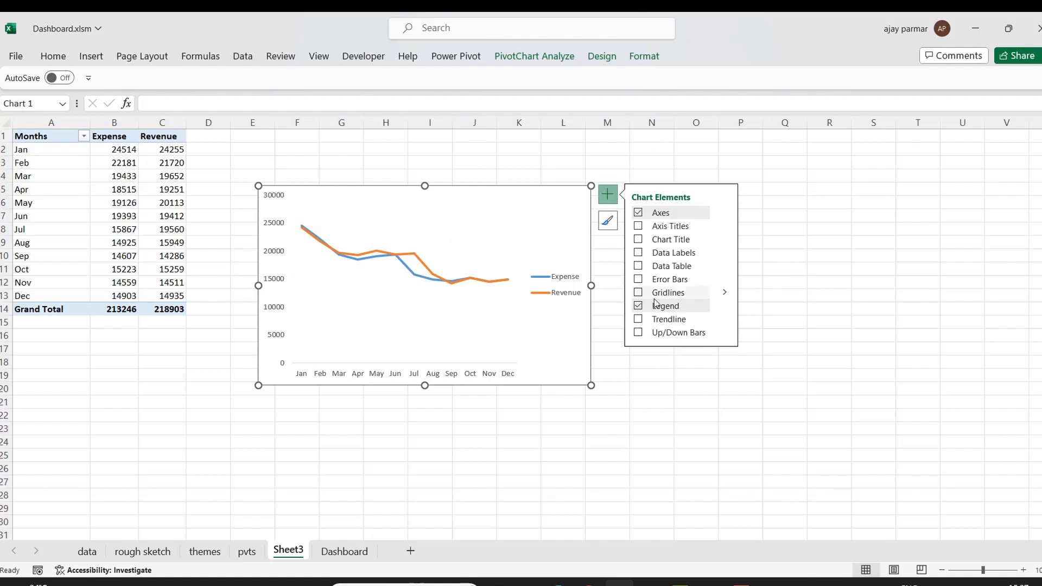
{"action": "left_click", "coordinate": [726, 306]}
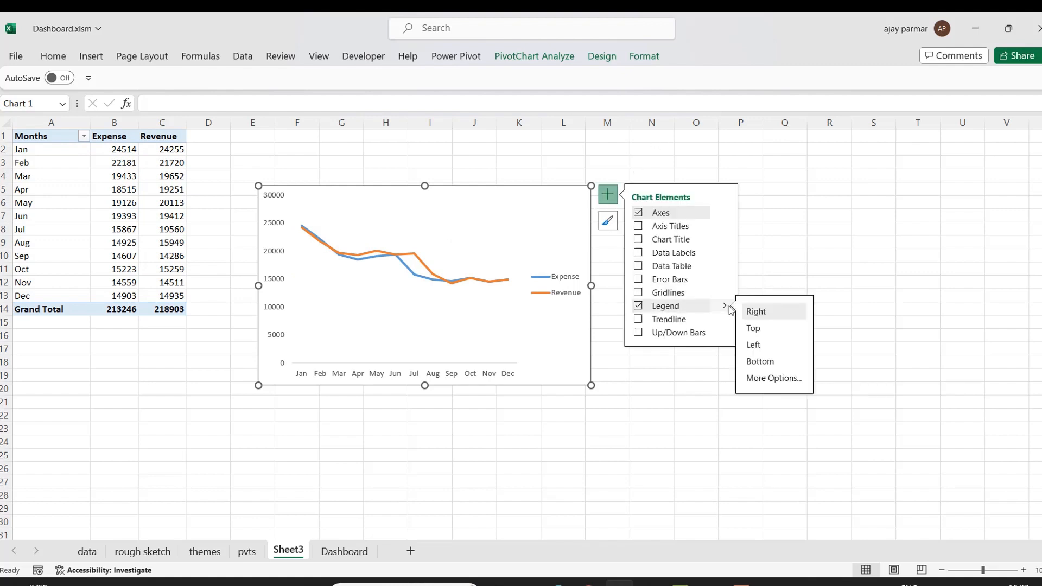
{"action": "left_click", "coordinate": [756, 329]}
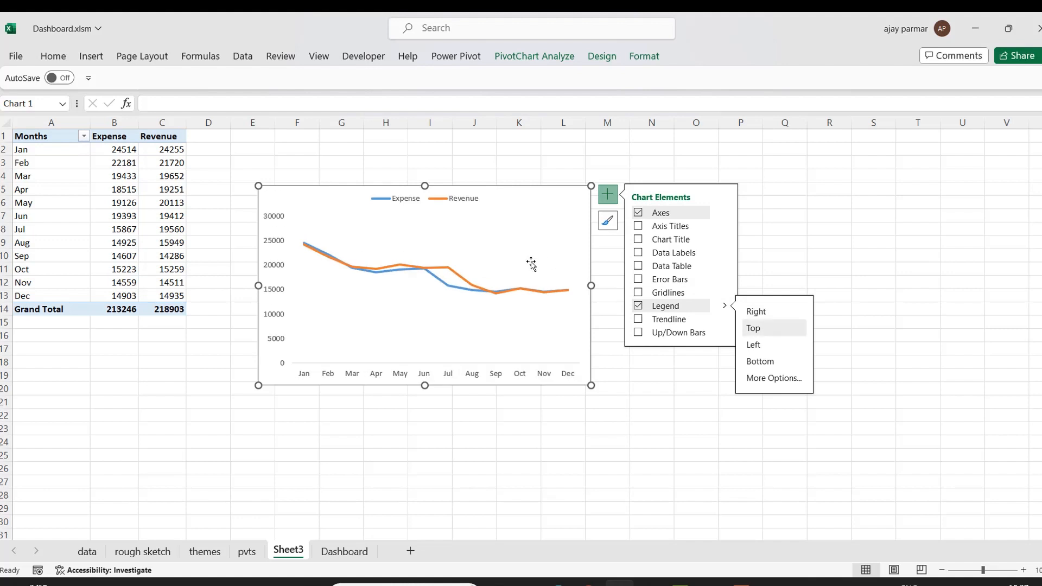
{"action": "left_click", "coordinate": [518, 479]}
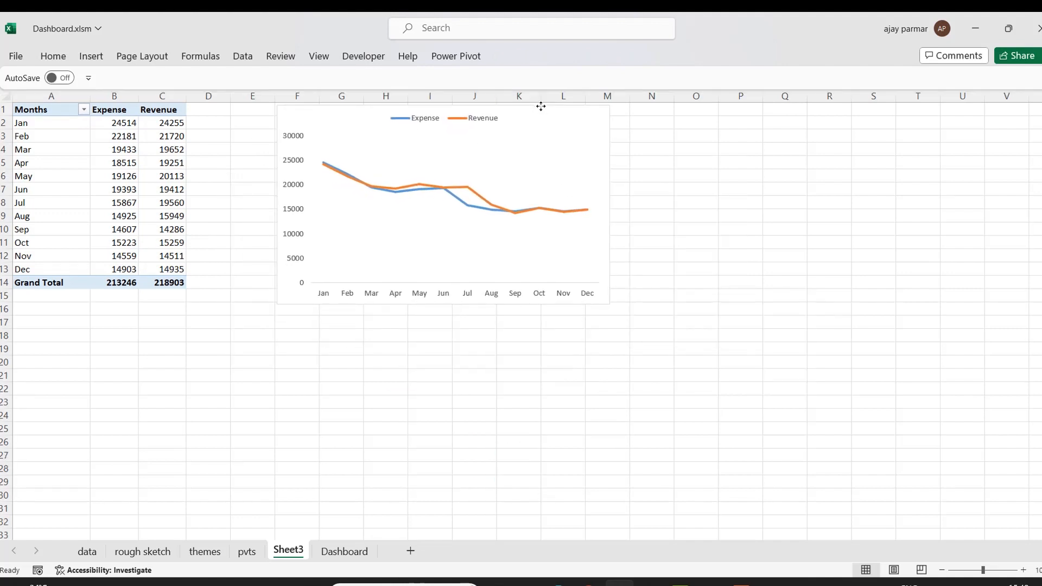
{"action": "left_click", "coordinate": [541, 106]}
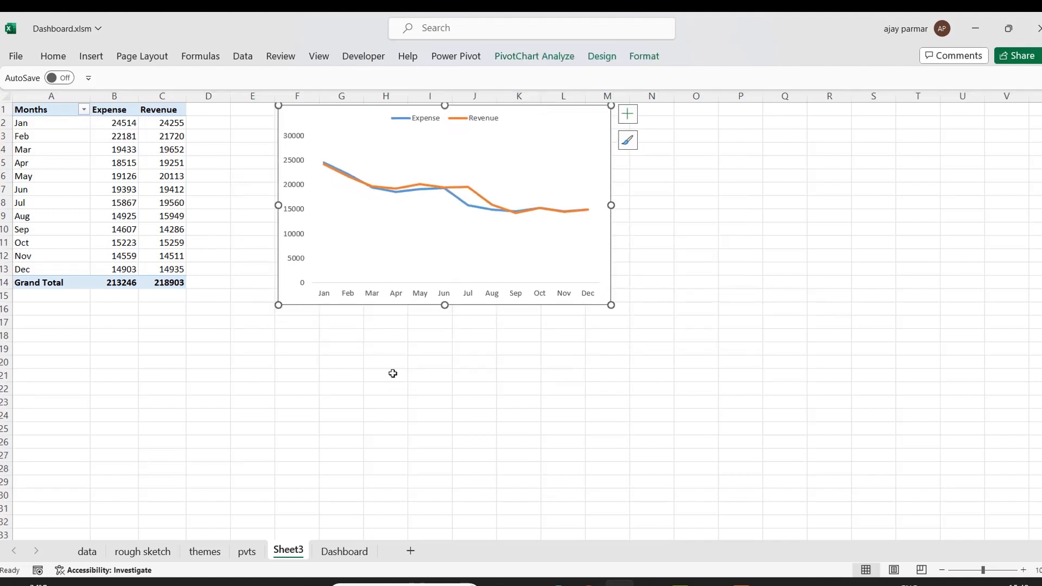
Review the rough sketch layout and the Quantity Sold and Quantity Target columns in the data sheet.
{"action": "left_click", "coordinate": [149, 552]}
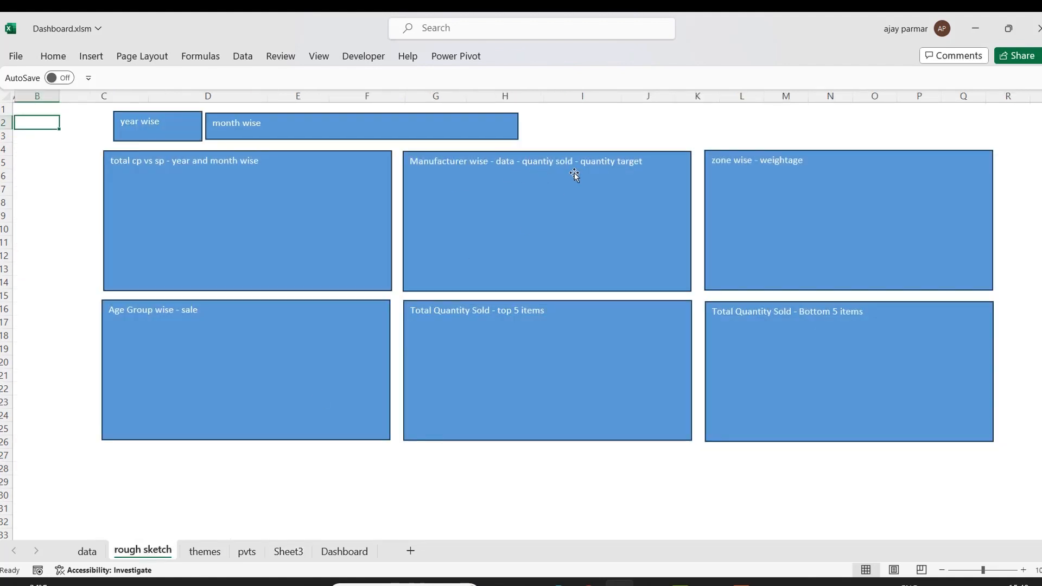
{"action": "left_click", "coordinate": [87, 550]}
{"action": "left_click", "coordinate": [493, 186]}
{"action": "key", "text": "ctrl+Up"}
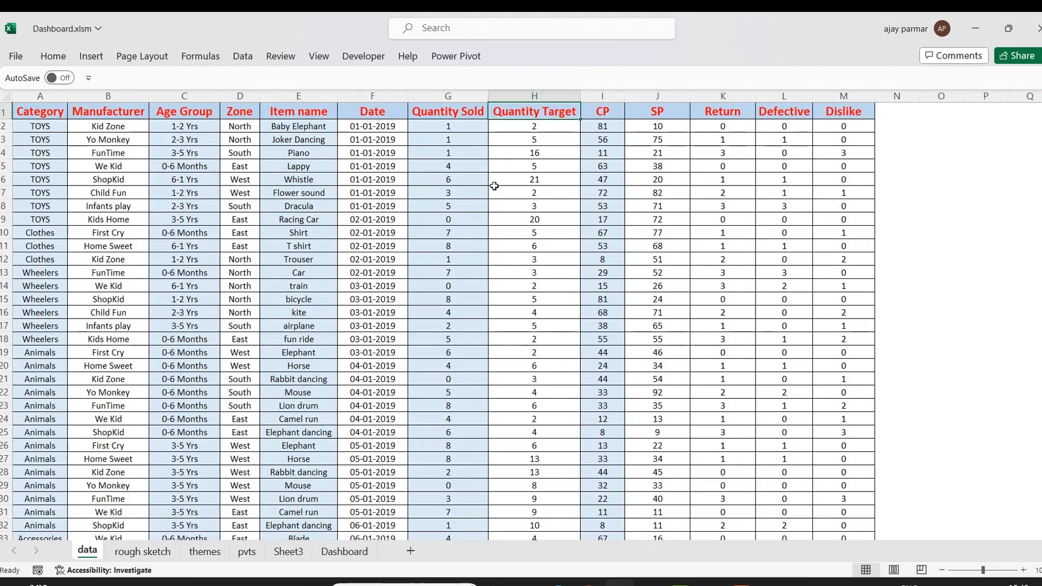
{"action": "left_click", "coordinate": [444, 97]}
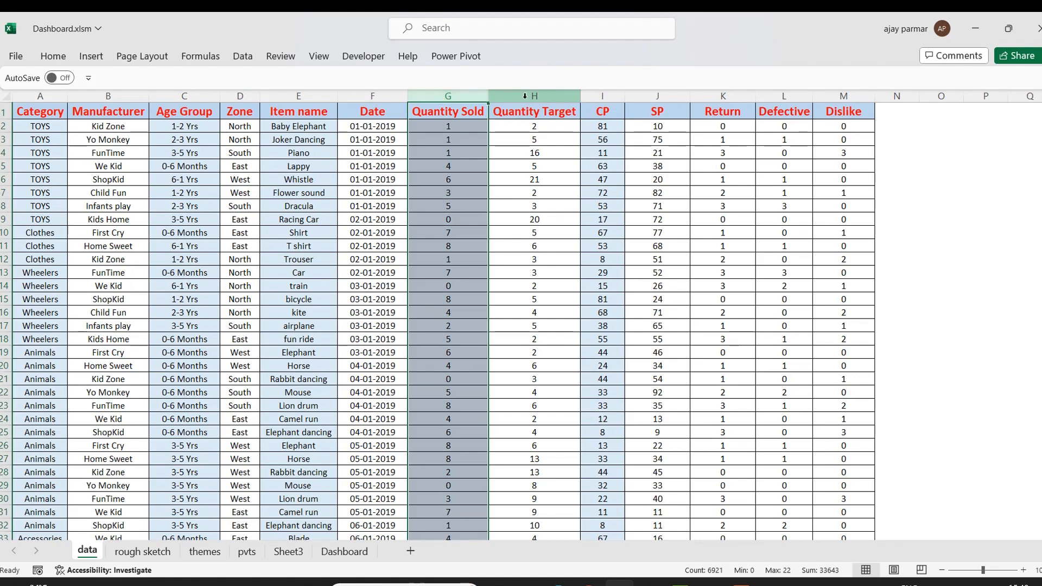
{"action": "left_click", "coordinate": [525, 97]}
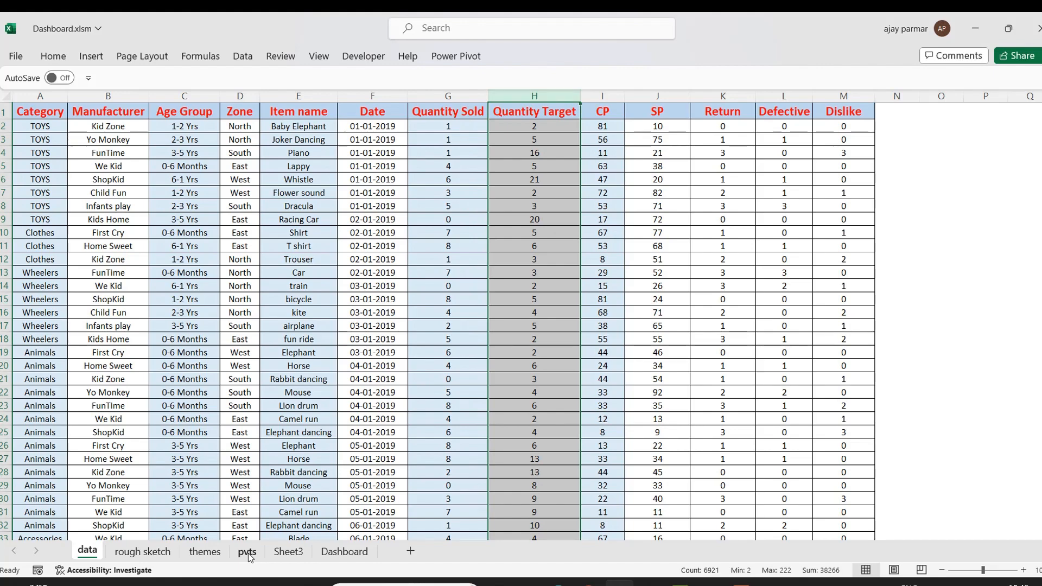
Copy the month-wise pivot table on Sheet3 and paste a duplicate starting at cell P1.
{"action": "left_click", "coordinate": [288, 552]}
{"action": "left_click", "coordinate": [40, 103]}
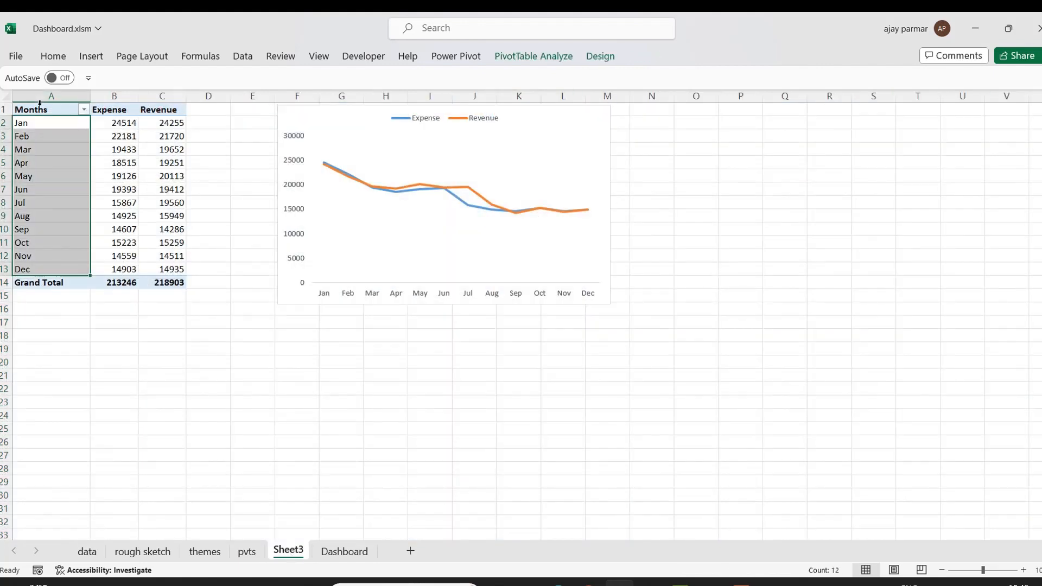
{"action": "left_click_drag", "start_coordinate": [43, 107], "coordinate": [166, 279]}
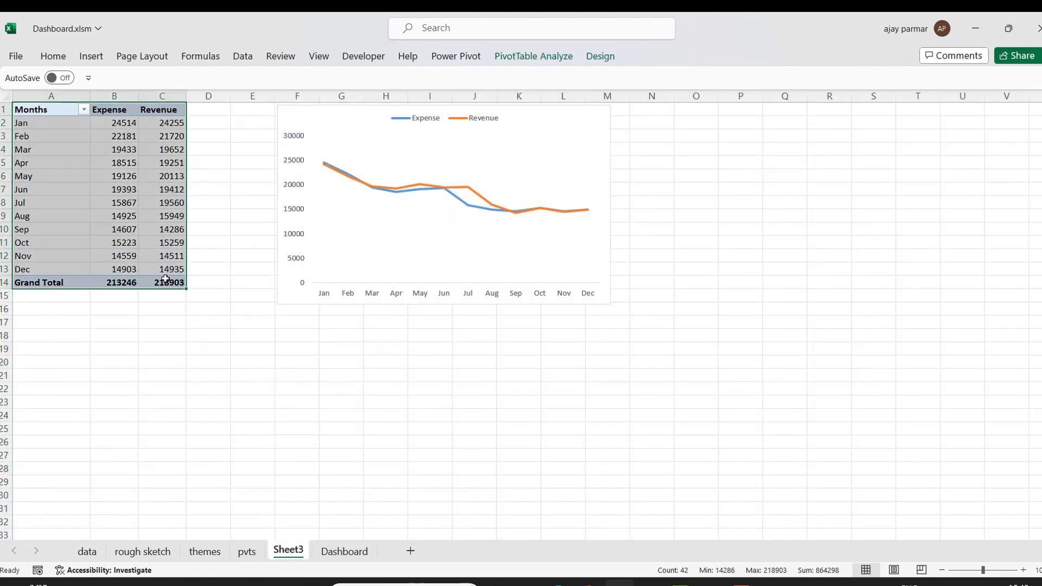
{"action": "key", "text": "ctrl+c"}
{"action": "left_click", "coordinate": [48, 371]}
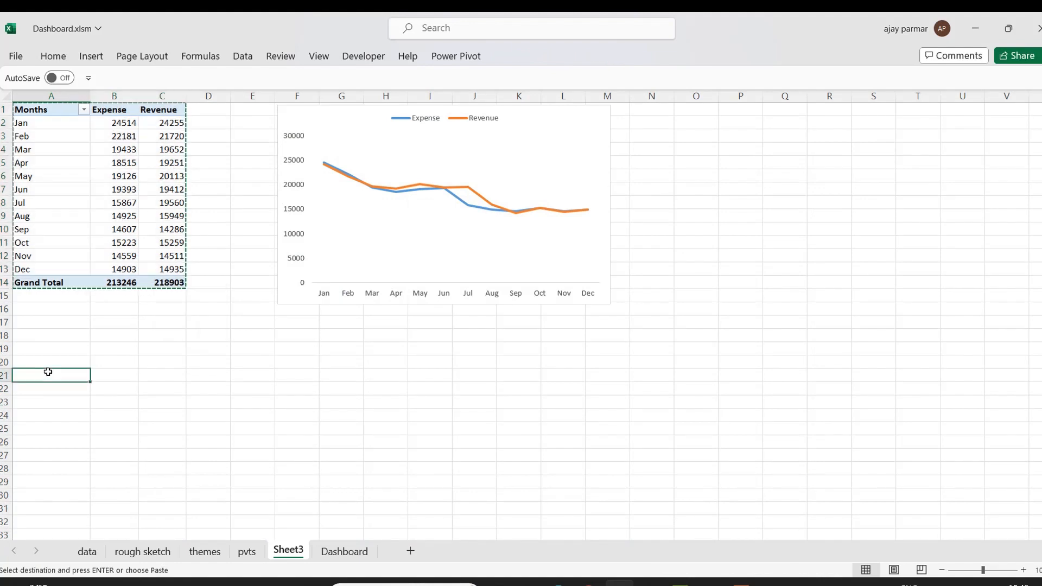
{"action": "left_click", "coordinate": [722, 112]}
{"action": "key", "text": "ctrl+v"}
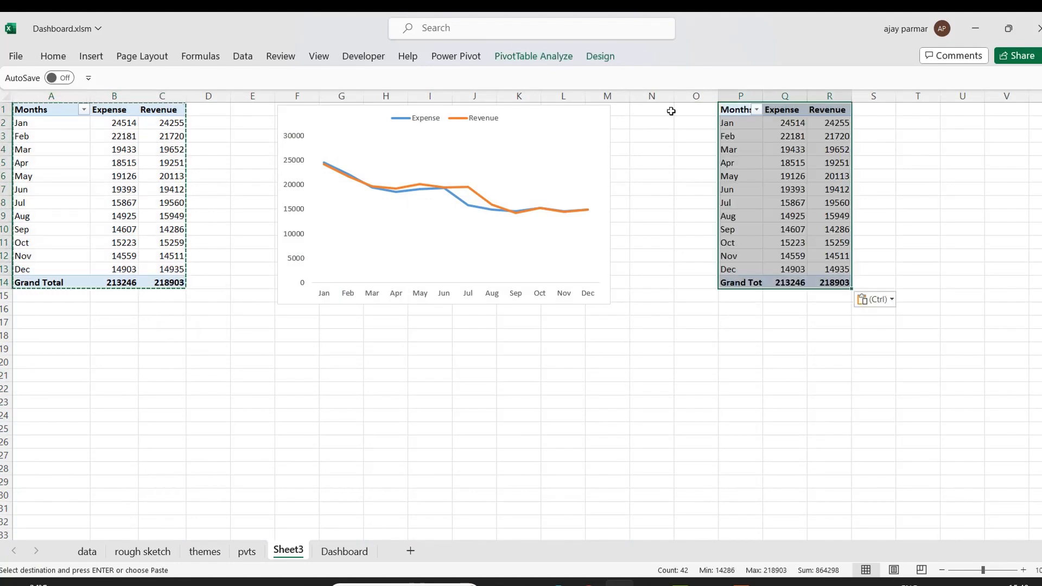
Shrink the line chart and move it up beside the pivot table, starting at column D.
{"action": "left_click", "coordinate": [475, 104]}
{"action": "left_click_drag", "start_coordinate": [475, 103], "coordinate": [426, 97]}
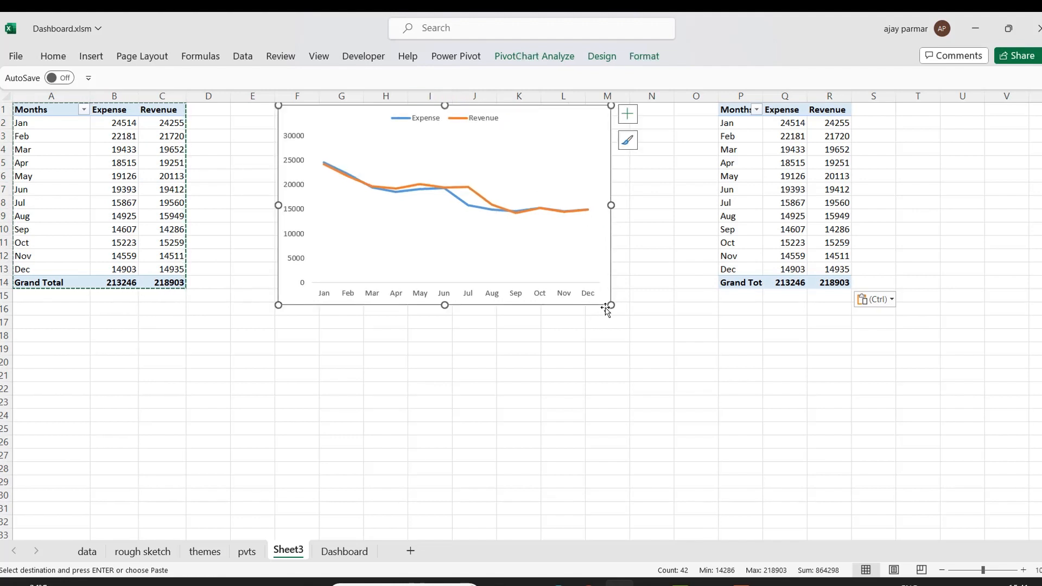
{"action": "left_click_drag", "start_coordinate": [611, 304], "coordinate": [531, 280]}
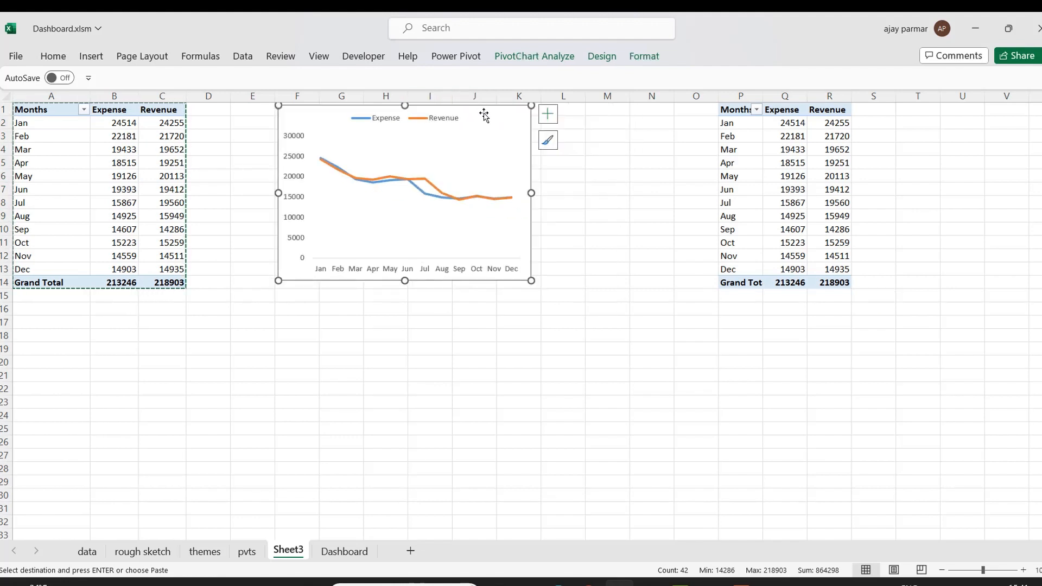
{"action": "left_click_drag", "start_coordinate": [486, 108], "coordinate": [400, 102]}
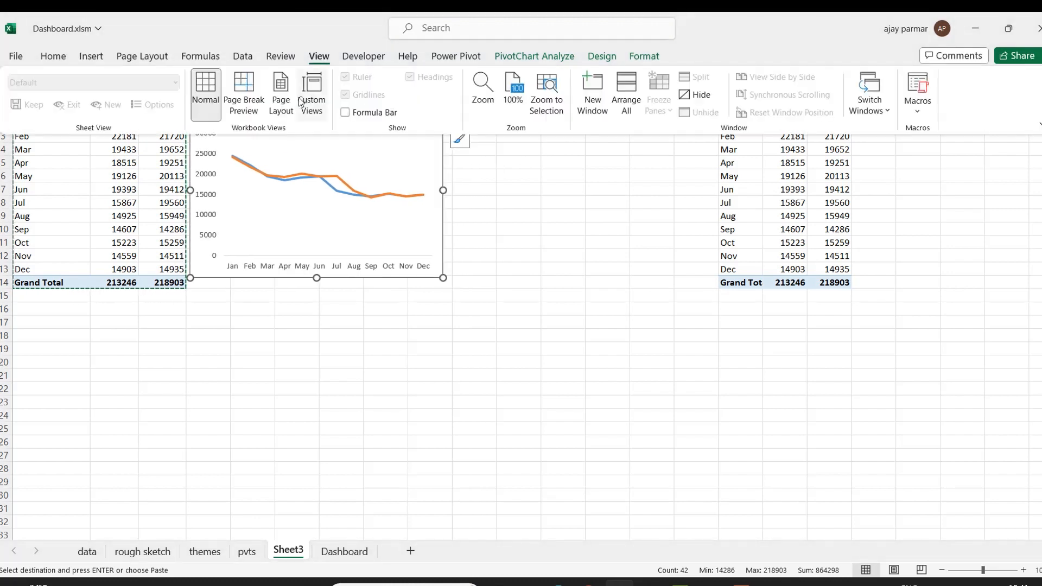
{"action": "left_click", "coordinate": [486, 177]}
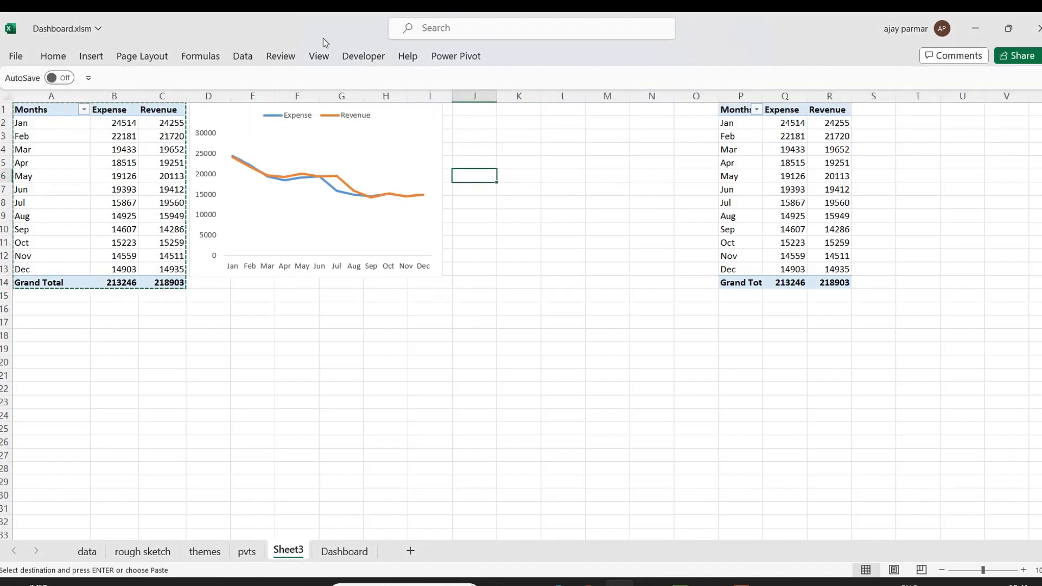
{"action": "left_click", "coordinate": [318, 56]}
{"action": "left_click", "coordinate": [344, 94]}
Move the duplicated pivot table so it starts at cell L1.
{"action": "left_click", "coordinate": [754, 175]}
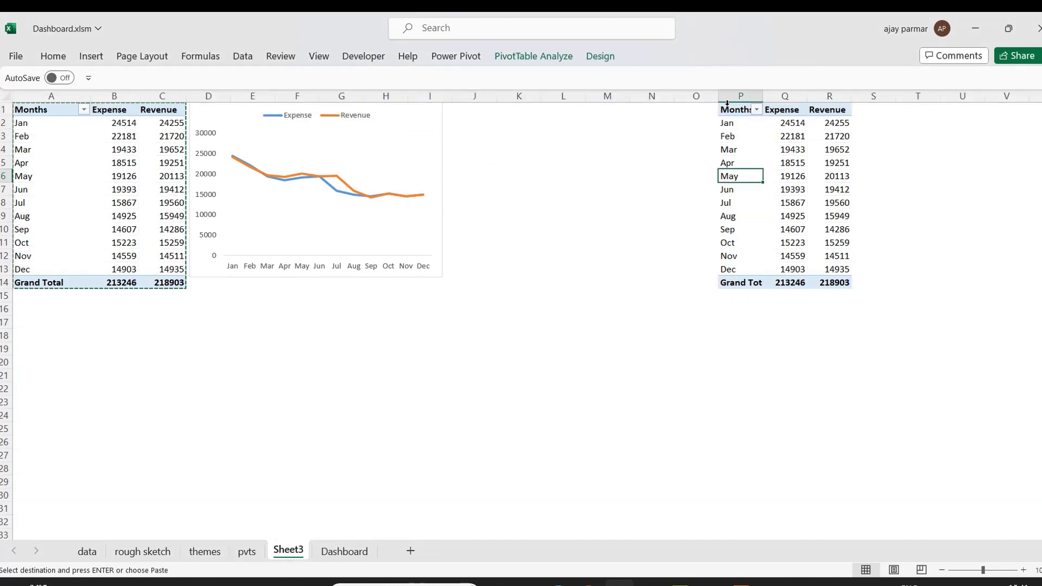
{"action": "left_click_drag", "start_coordinate": [738, 109], "coordinate": [838, 327]}
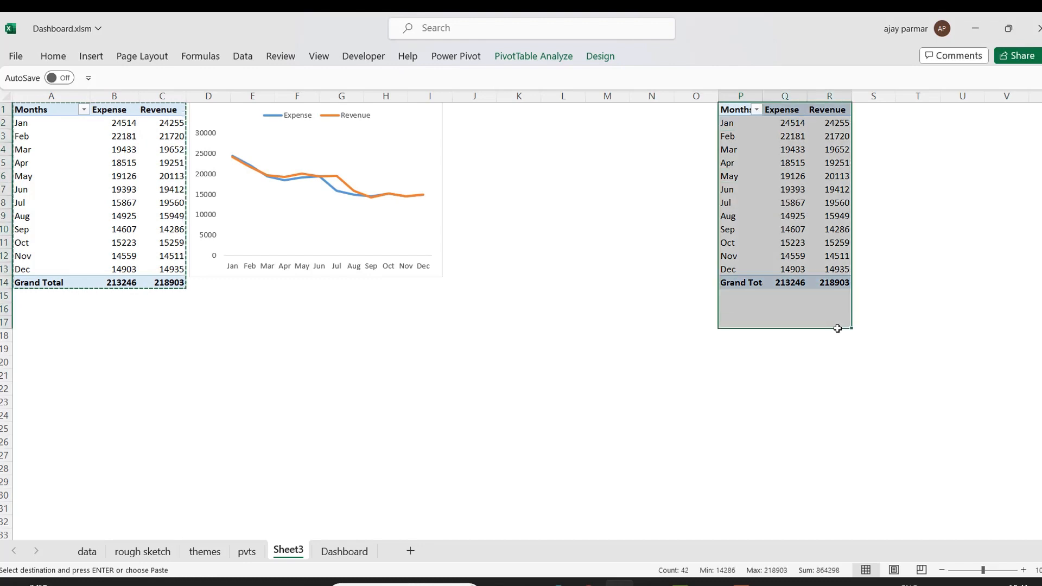
{"action": "left_click_drag", "start_coordinate": [825, 281], "coordinate": [825, 279]}
{"action": "key", "text": "ctrl+c"}
{"action": "key", "text": "Left"}
{"action": "key", "text": "Left"}
{"action": "key", "text": "Left"}
{"action": "key", "text": "Left"}
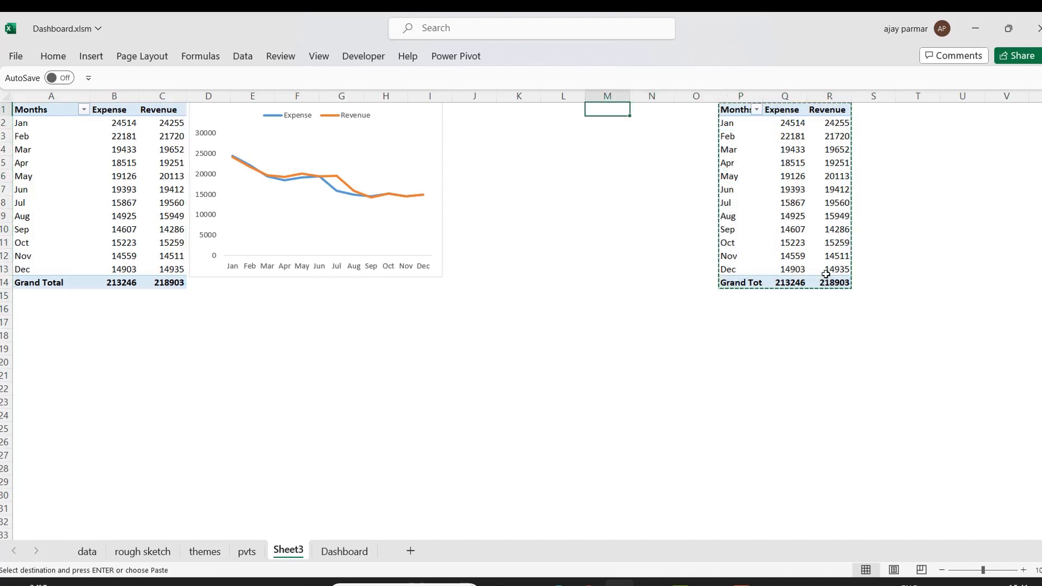
{"action": "key", "text": "ctrl+v"}
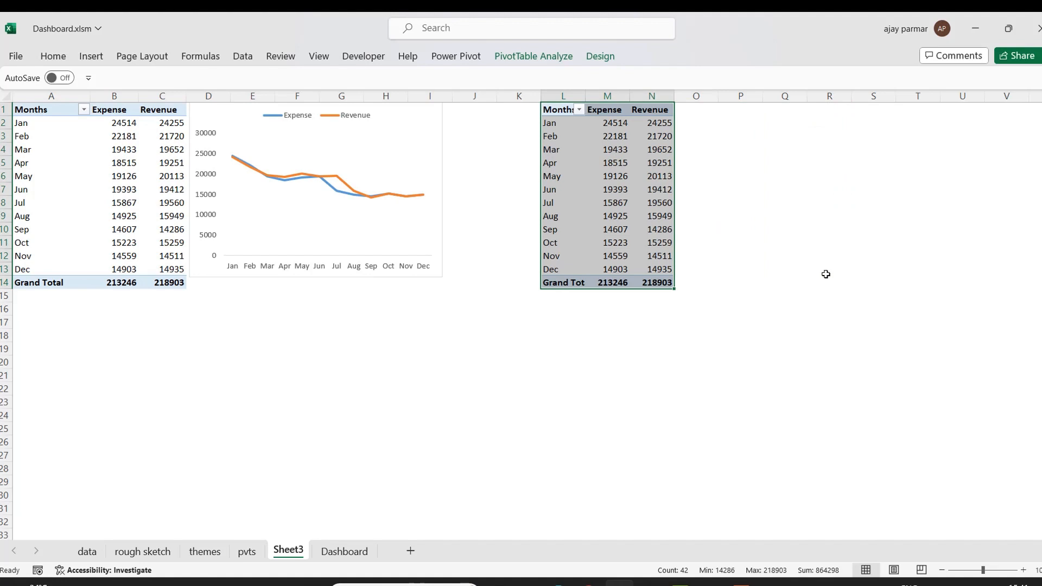
Open the field list for the duplicated pivot table and replace Months with Manufacturer in the rows.
{"action": "left_click", "coordinate": [563, 111]}
{"action": "right_click", "coordinate": [563, 111]}
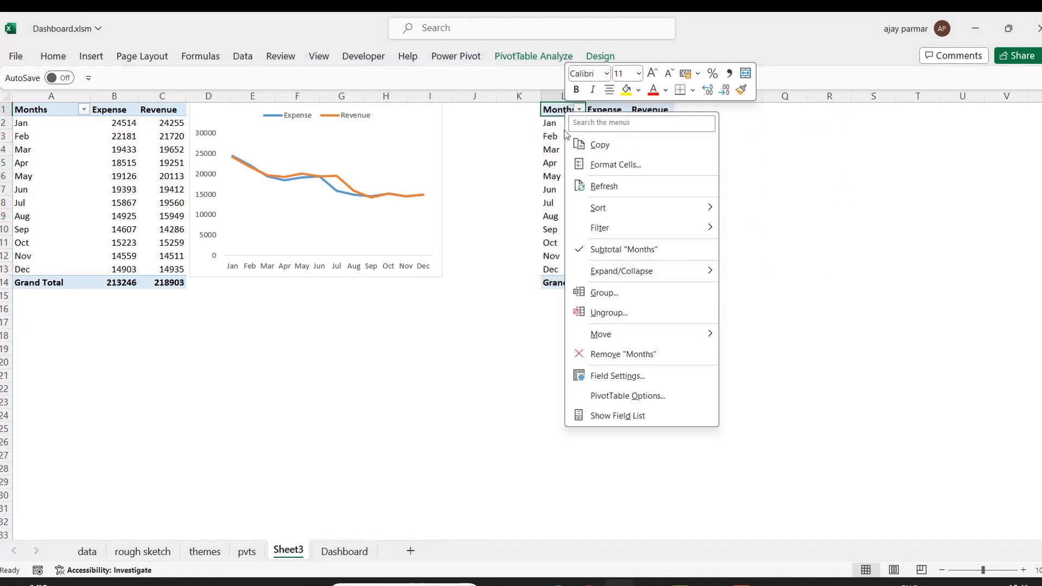
{"action": "left_click", "coordinate": [629, 419]}
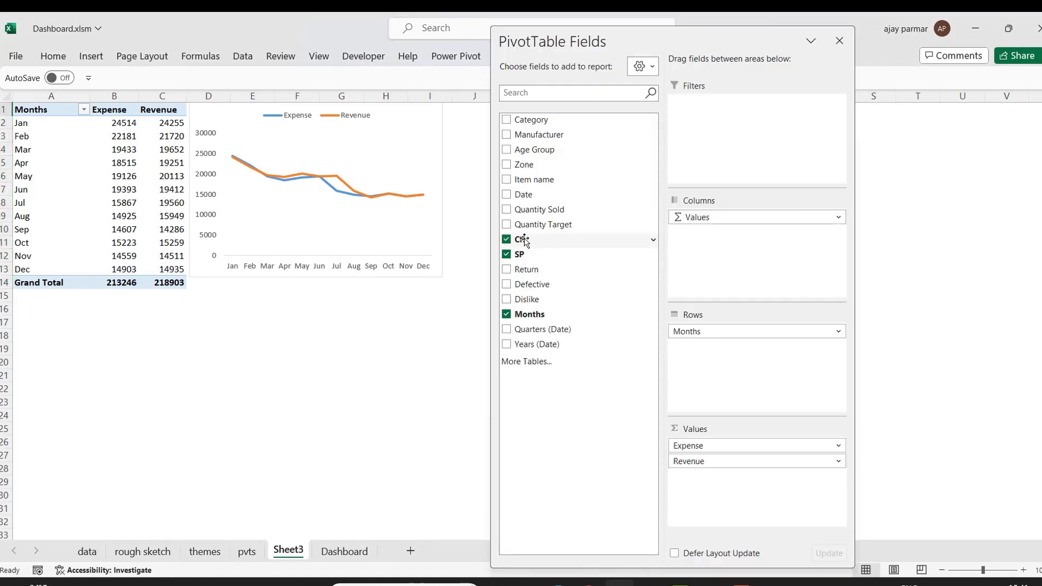
{"action": "left_click_drag", "start_coordinate": [537, 134], "coordinate": [747, 400]}
{"action": "left_click_drag", "start_coordinate": [718, 333], "coordinate": [564, 190]}
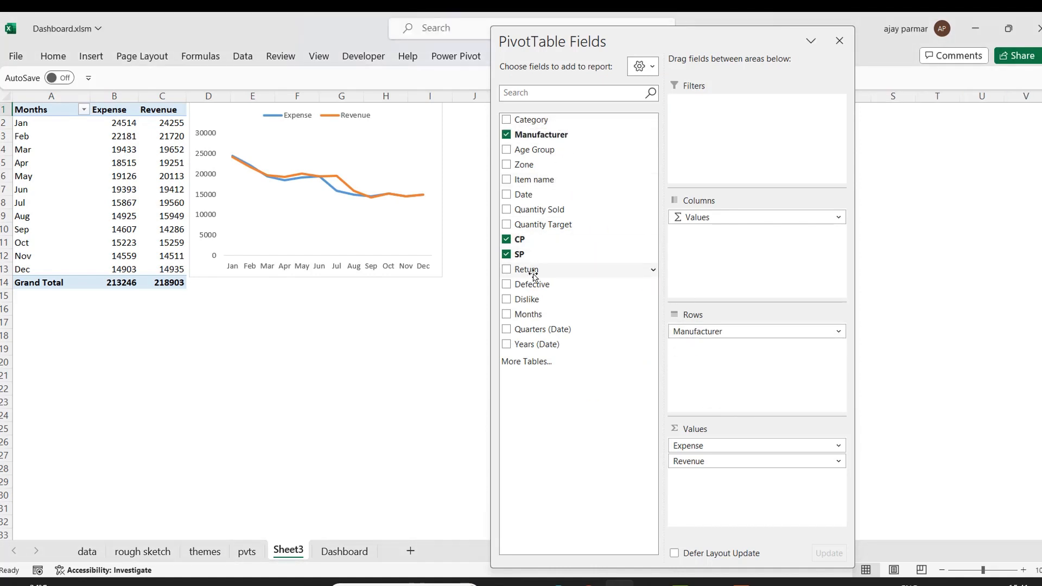
Replace the CP and SP values with Quantity Sold and Quantity Target, then close the field list.
{"action": "left_click", "coordinate": [507, 254]}
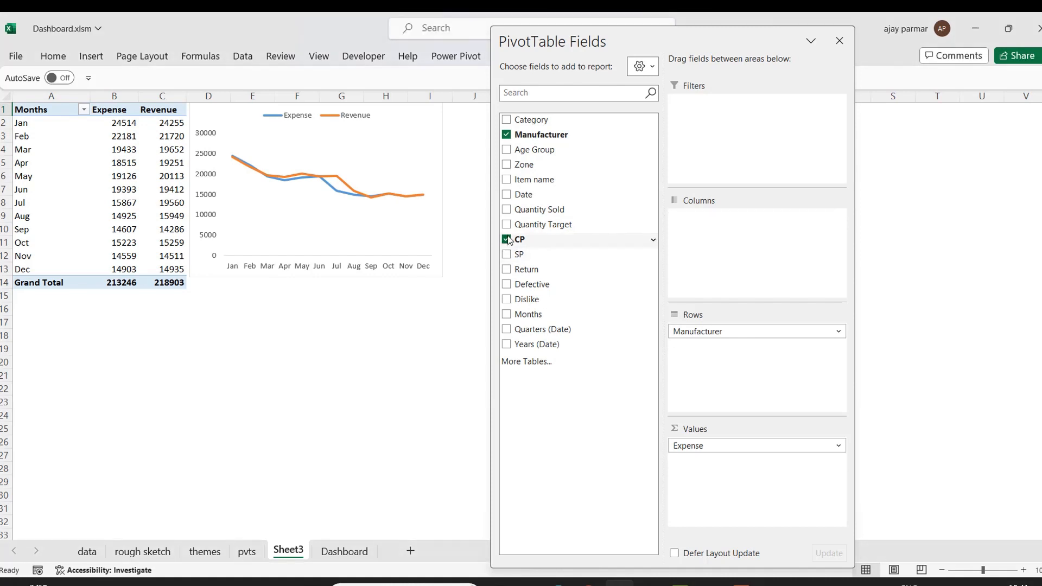
{"action": "left_click", "coordinate": [506, 239]}
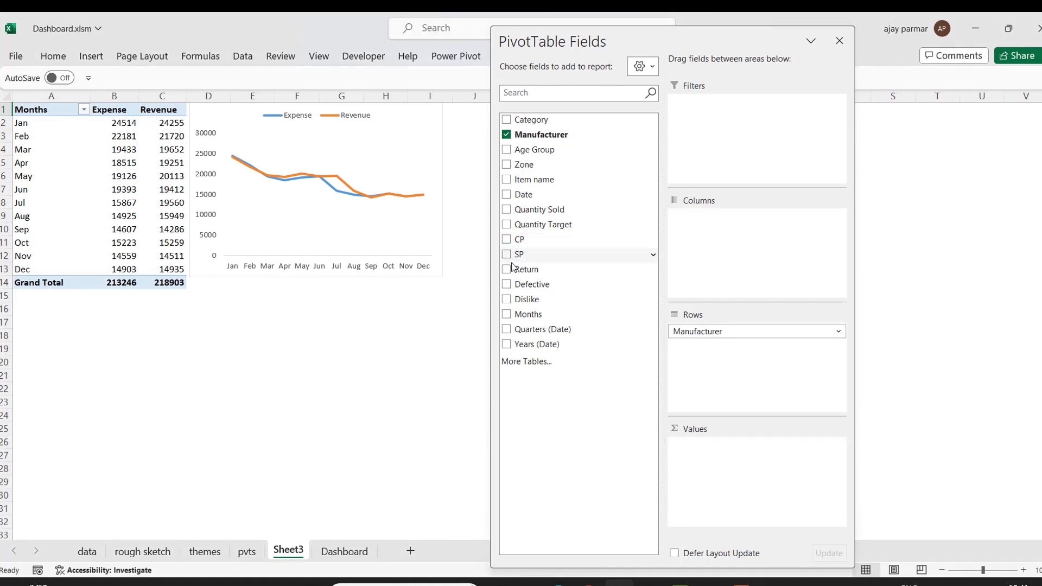
{"action": "left_click", "coordinate": [506, 209]}
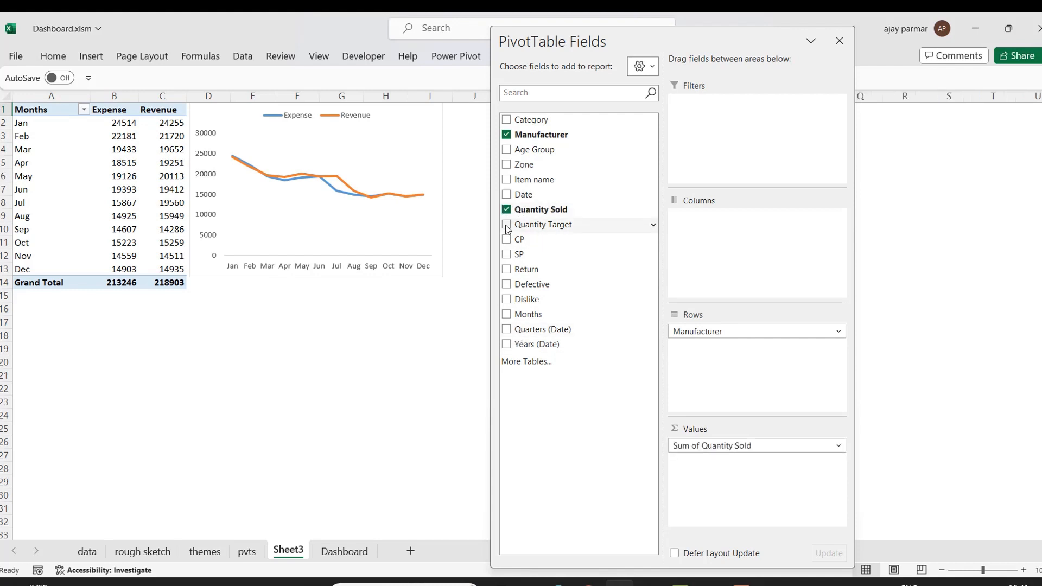
{"action": "left_click", "coordinate": [506, 225]}
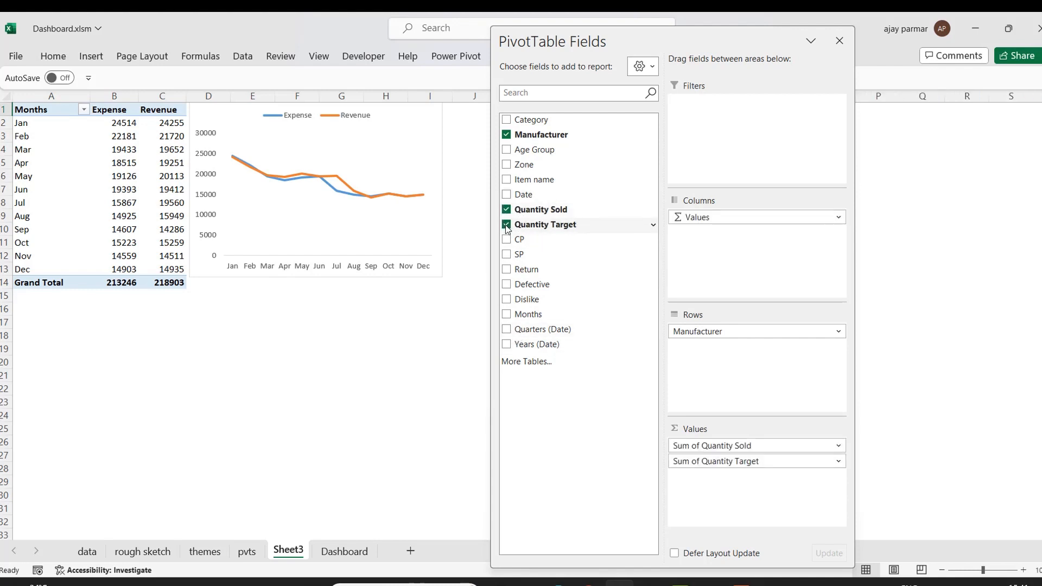
{"action": "left_click", "coordinate": [841, 41]}
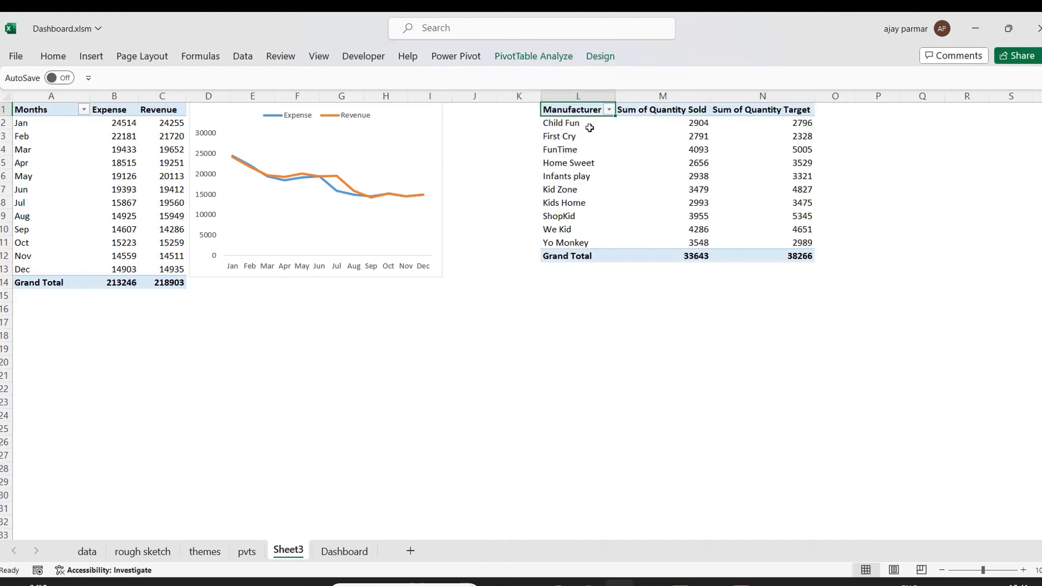
Rename the Sum of Quantity Sold header as Quantity Sold.
{"action": "left_click", "coordinate": [581, 123]}
{"action": "left_click", "coordinate": [656, 109]}
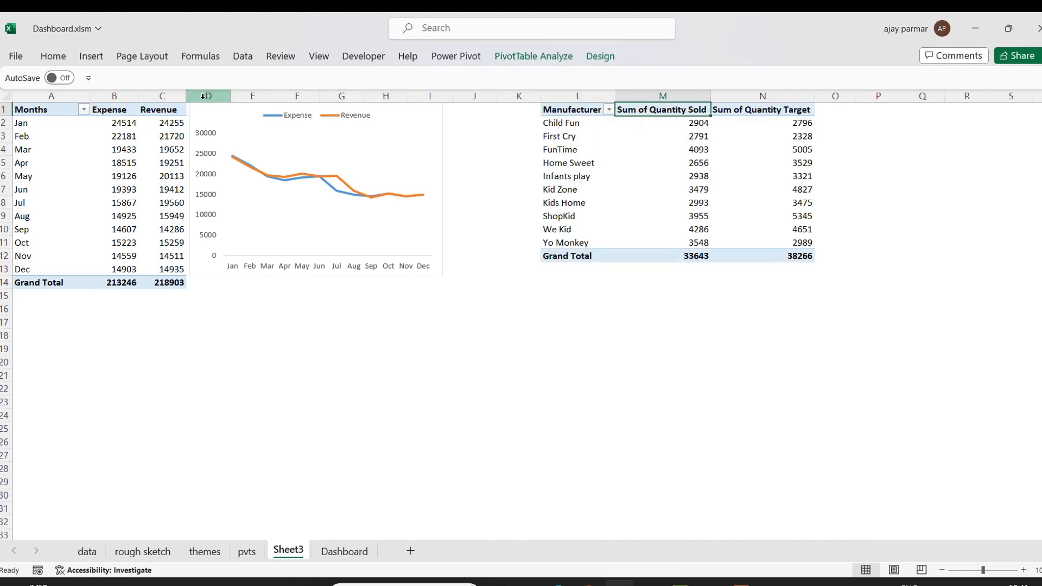
{"action": "double_click", "coordinate": [658, 107]}
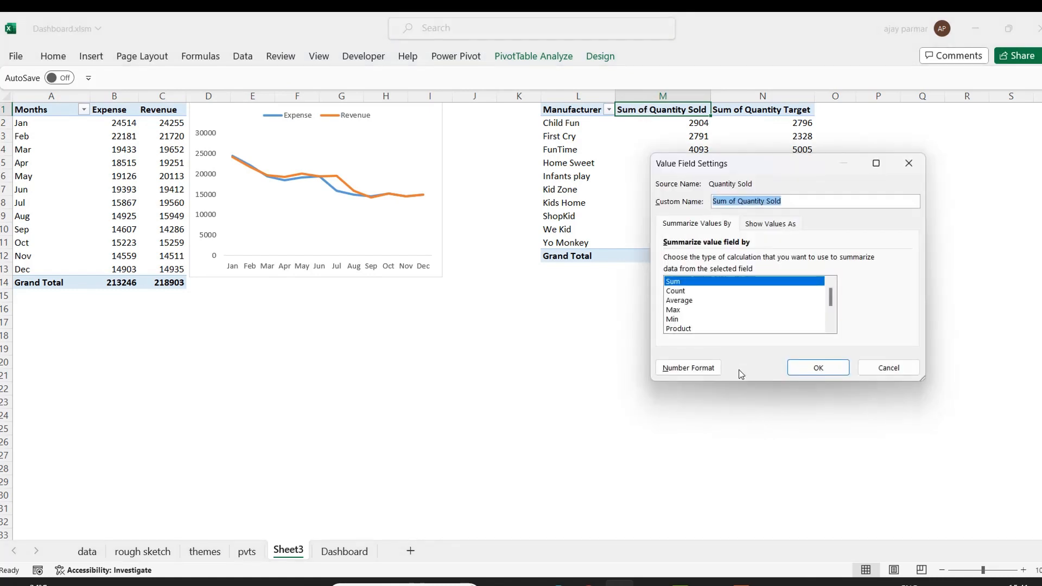
{"action": "left_click", "coordinate": [734, 201]}
{"action": "key", "text": "BackSpace"}
{"action": "key", "text": "BackSpace"}
{"action": "key", "text": "BackSpace"}
{"action": "key", "text": "BackSpace"}
{"action": "key", "text": "BackSpace"}
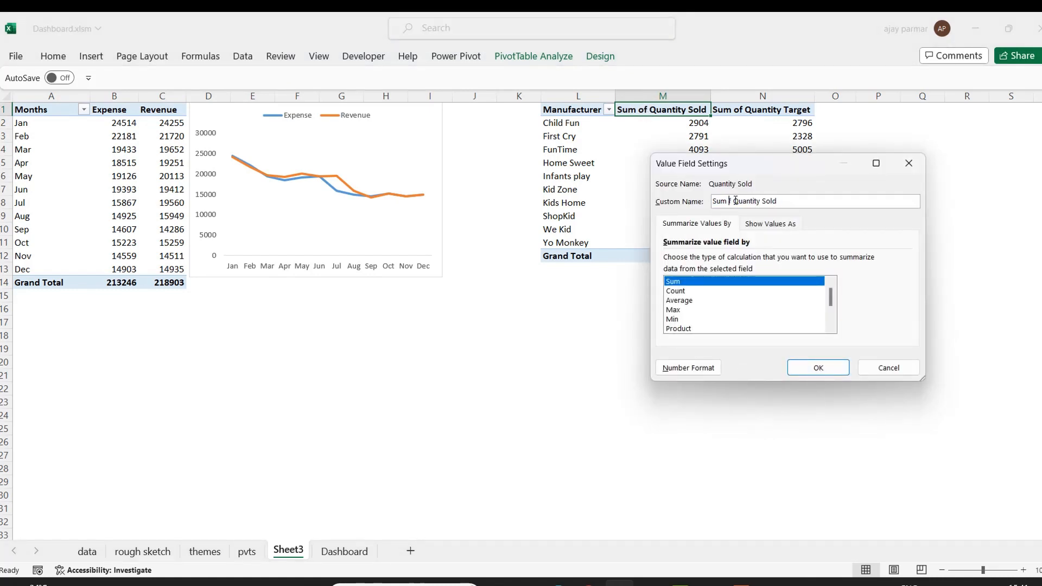
{"action": "key", "text": "BackSpace"}
{"action": "left_click", "coordinate": [816, 368]}
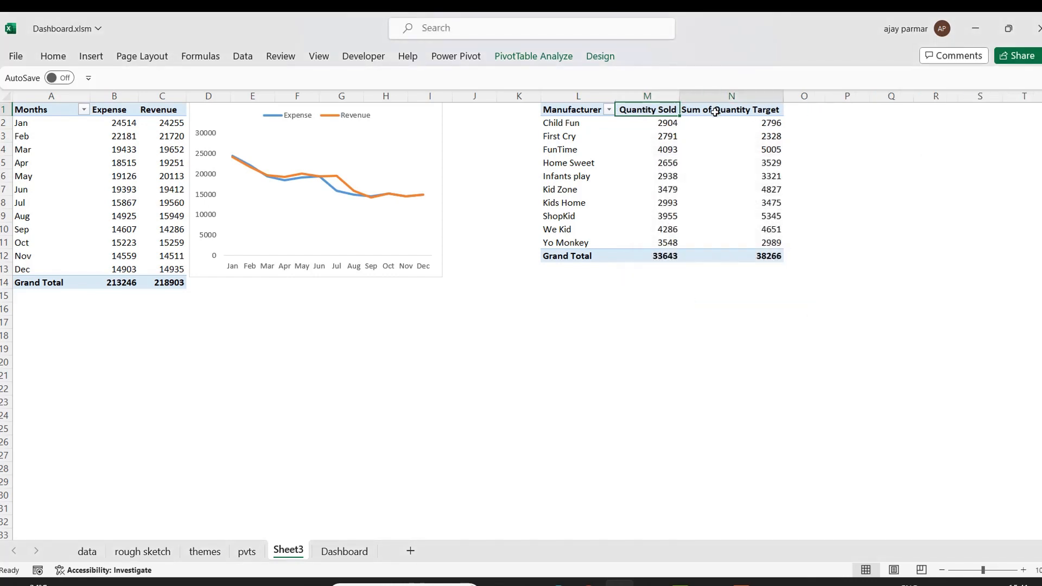
Rename the Sum of Quantity Target header as Quantity Target.
{"action": "left_click", "coordinate": [714, 111]}
{"action": "key", "text": "F2"}
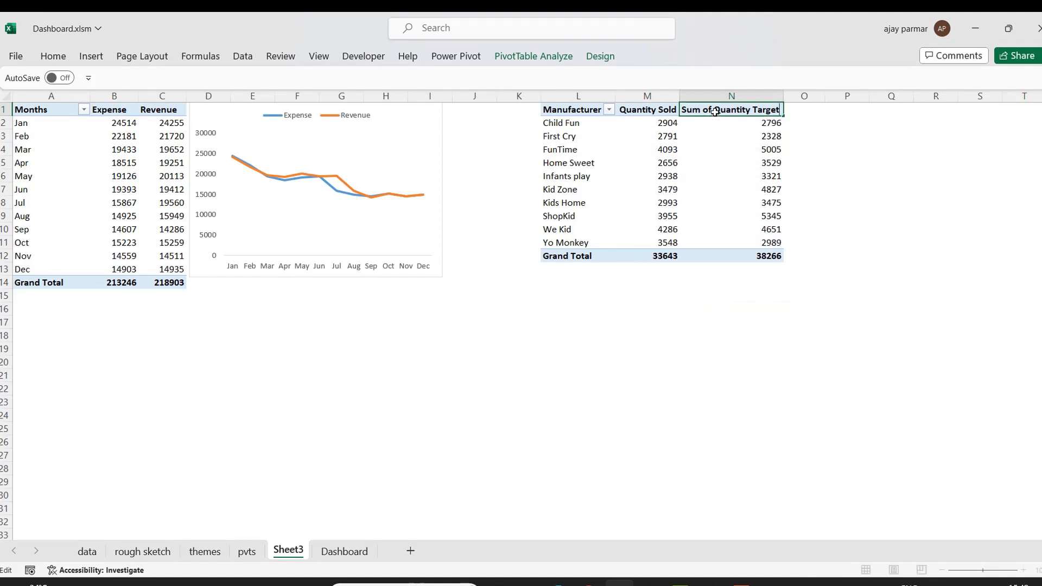
{"action": "key", "text": "Home"}
{"action": "key", "text": "Delete"}
{"action": "key", "text": "Delete"}
{"action": "key", "text": "Delete"}
{"action": "key", "text": "Delete"}
{"action": "key", "text": "Delete"}
{"action": "key", "text": "Delete"}
{"action": "key", "text": "Delete"}
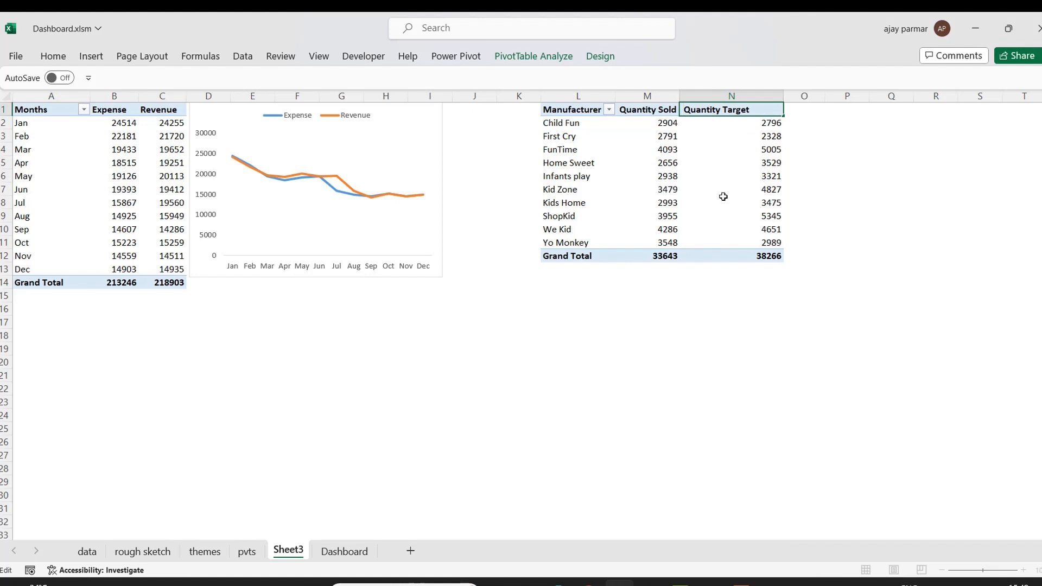
Check the finished Dashboard sheet for the manufacturer chart layout and return to Sheet3.
{"action": "left_click", "coordinate": [739, 229]}
{"action": "left_click", "coordinate": [648, 109]}
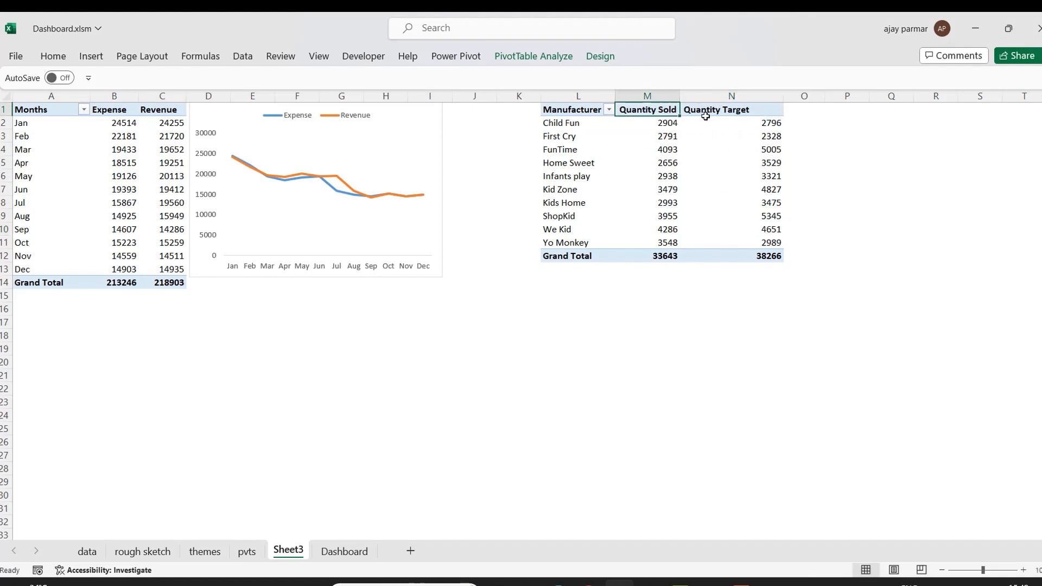
{"action": "left_click", "coordinate": [719, 117]}
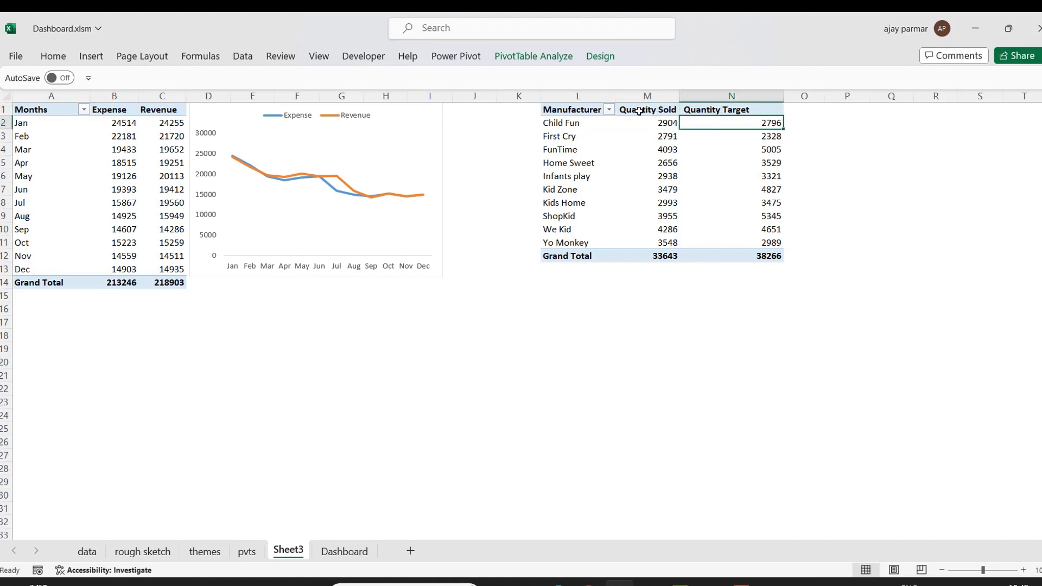
{"action": "left_click", "coordinate": [568, 111]}
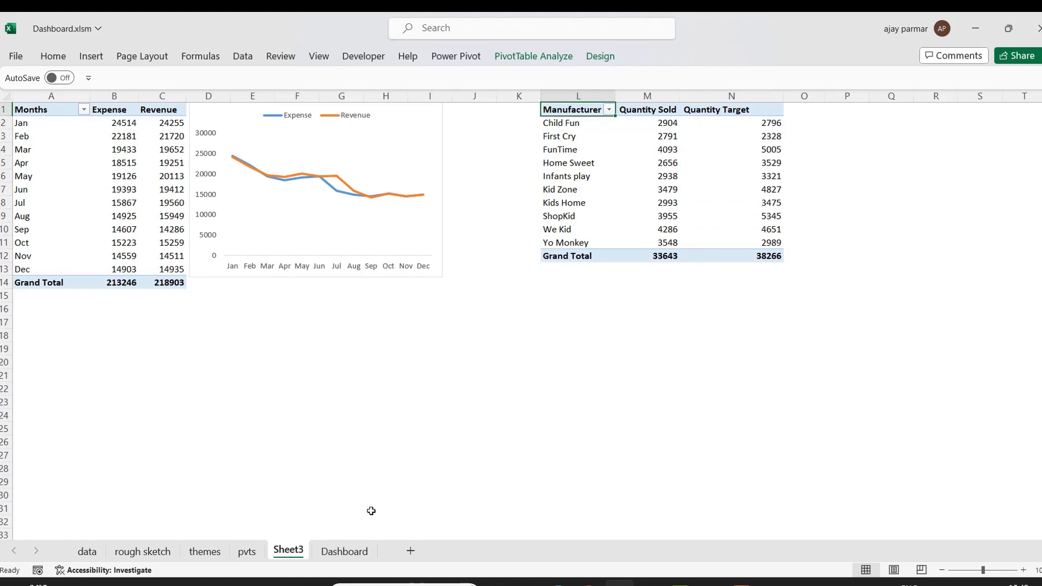
{"action": "left_click", "coordinate": [356, 556]}
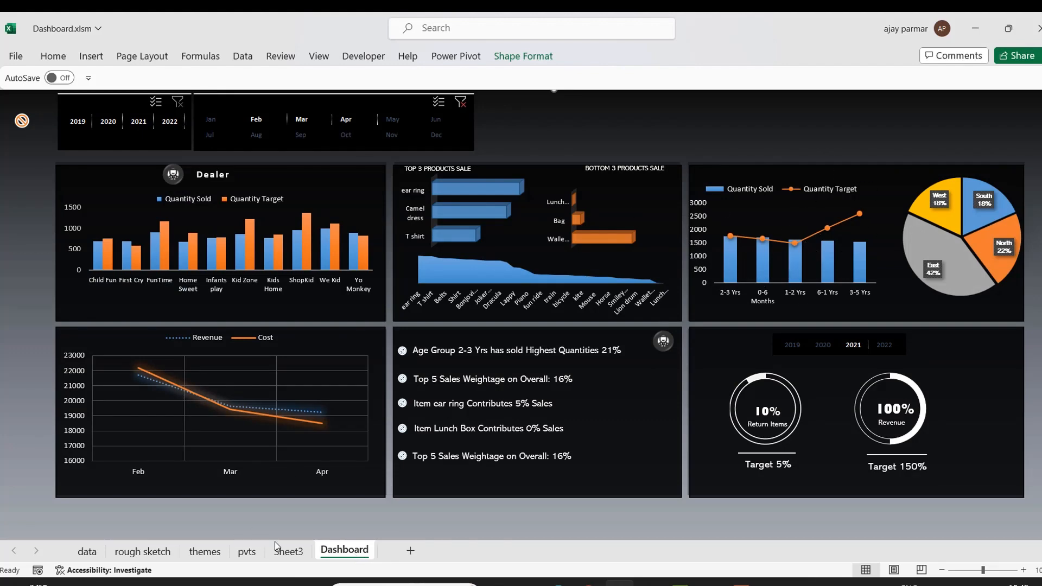
{"action": "left_click", "coordinate": [289, 552]}
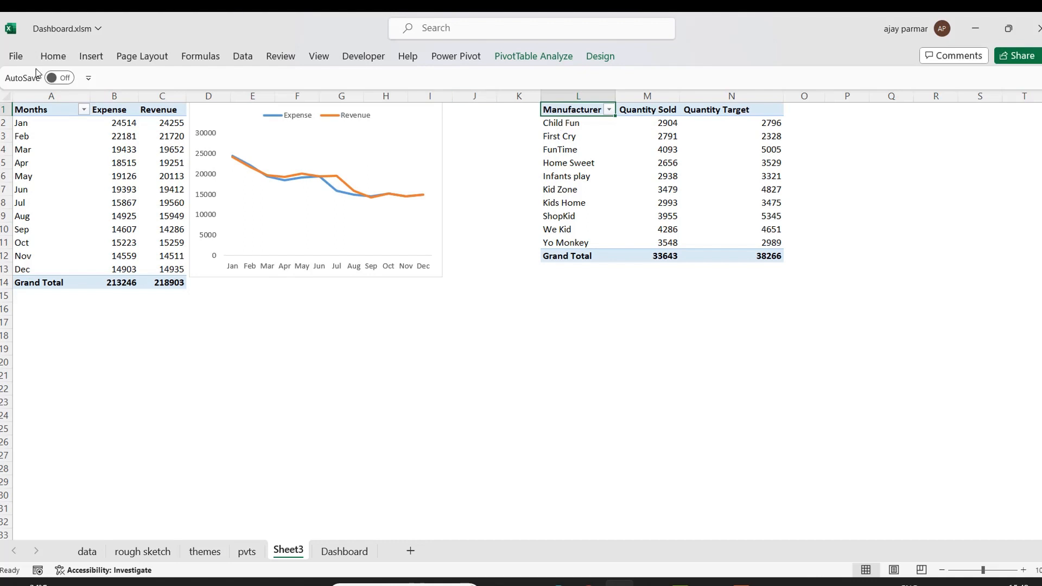
Insert a combo pivot chart with Quantity Sold as clustered columns and Quantity Target as a line on a secondary axis.
{"action": "left_click", "coordinate": [53, 56]}
{"action": "left_click", "coordinate": [54, 56]}
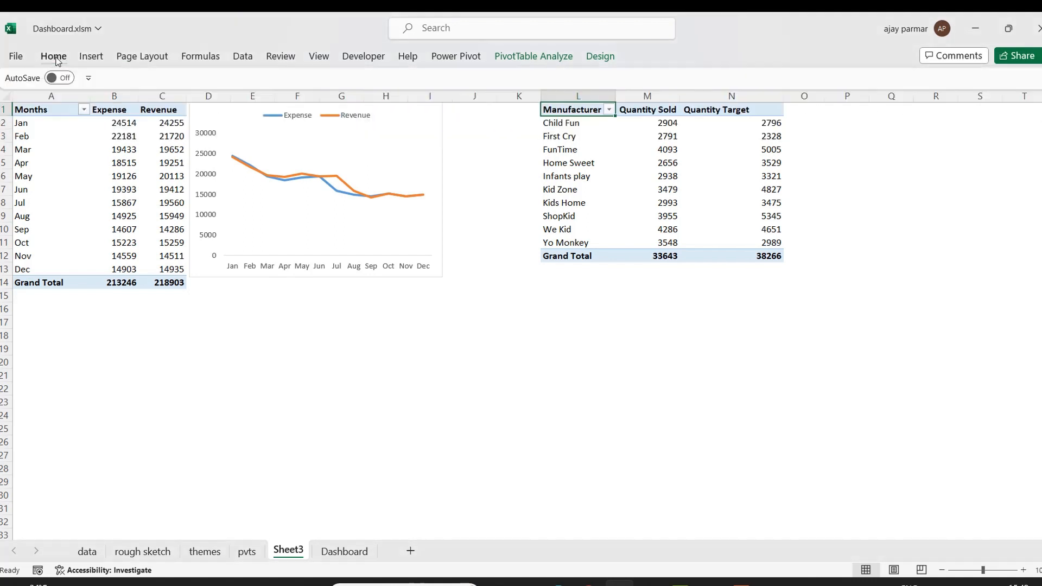
{"action": "left_click", "coordinate": [91, 56]}
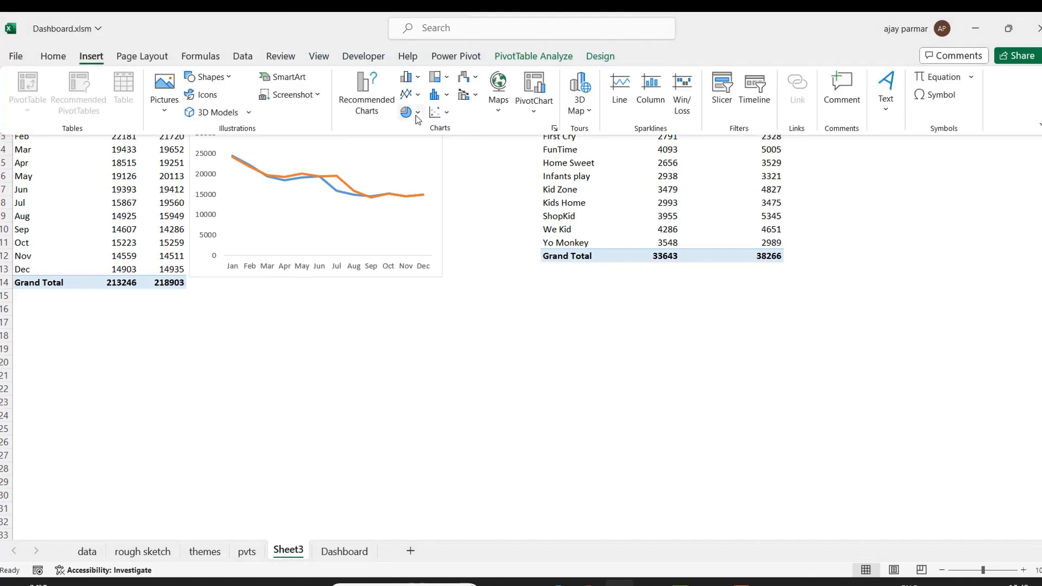
{"action": "left_click", "coordinate": [421, 80]}
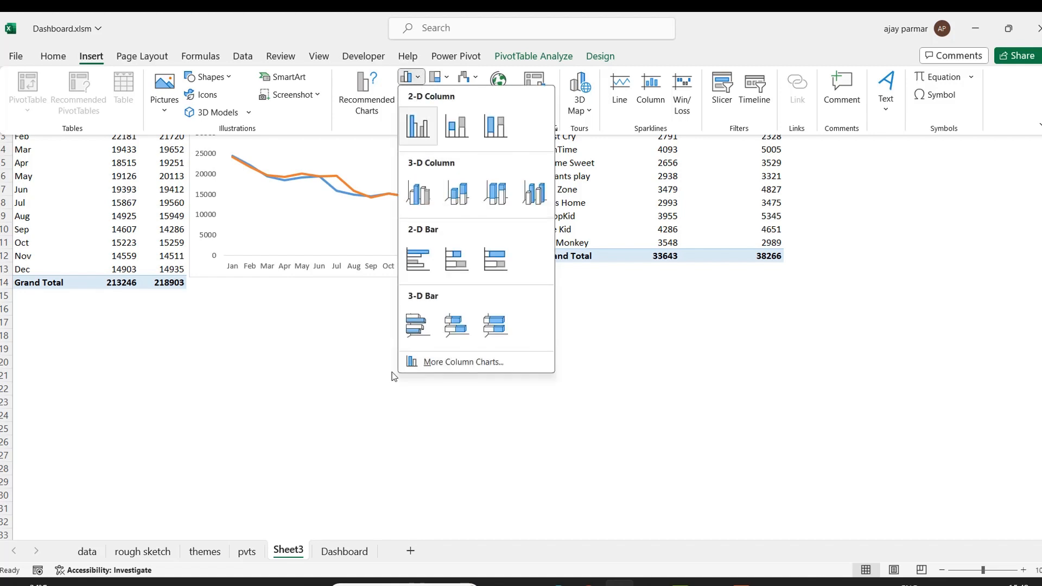
{"action": "left_click", "coordinate": [453, 362]}
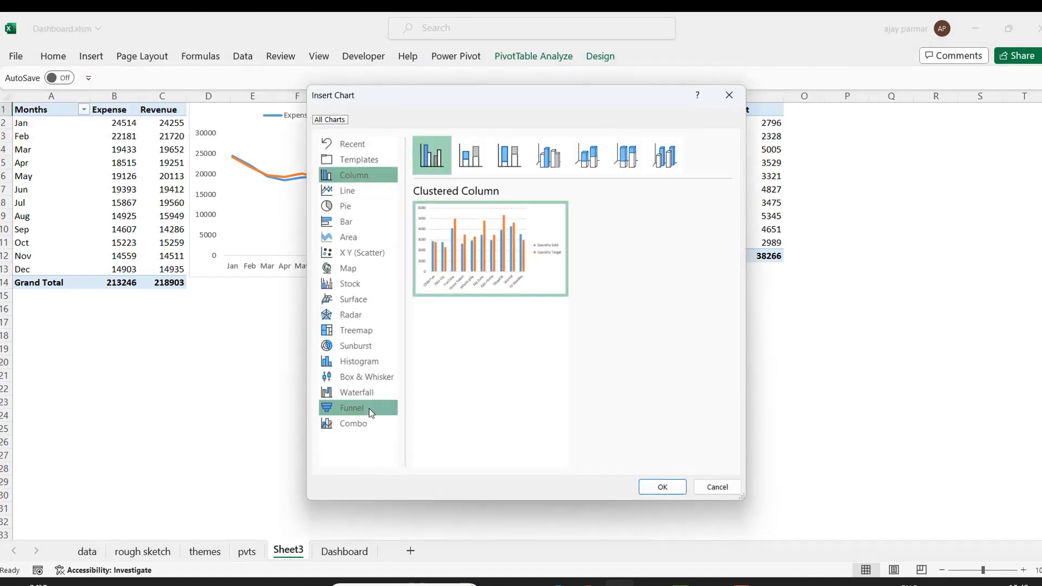
{"action": "left_click", "coordinate": [357, 425]}
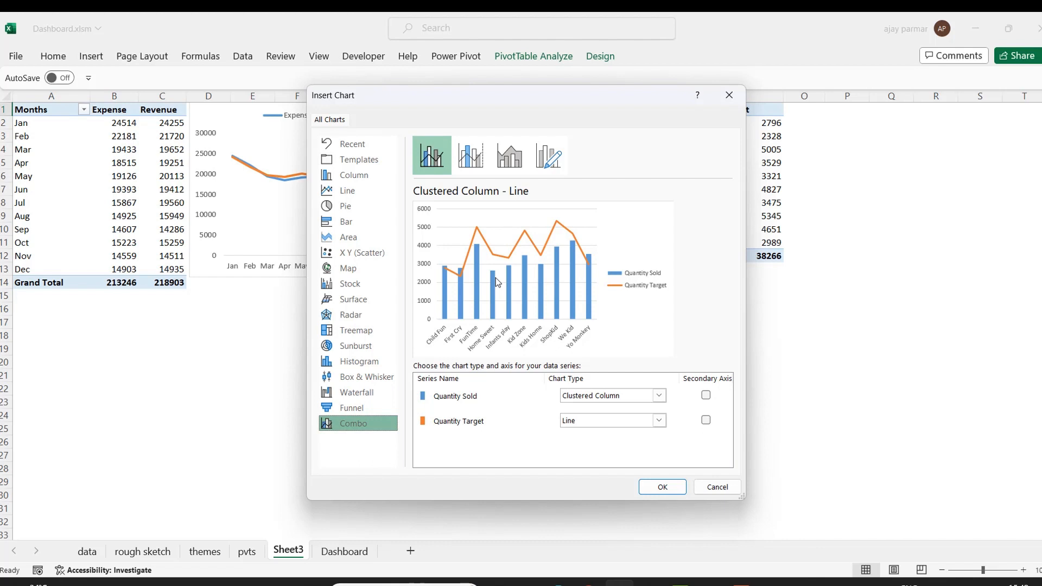
{"action": "left_click", "coordinate": [706, 425]}
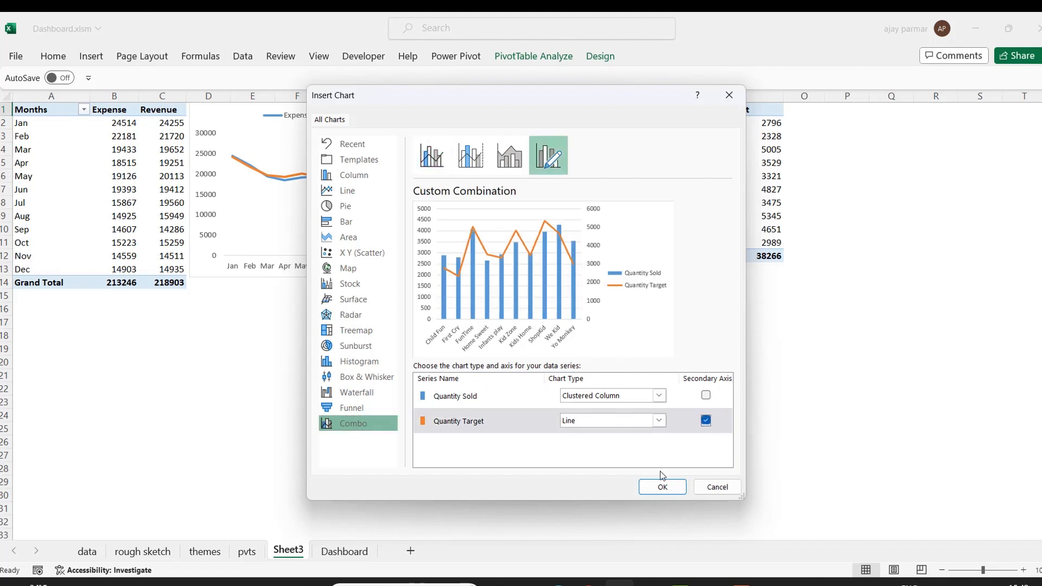
{"action": "left_click", "coordinate": [663, 488]}
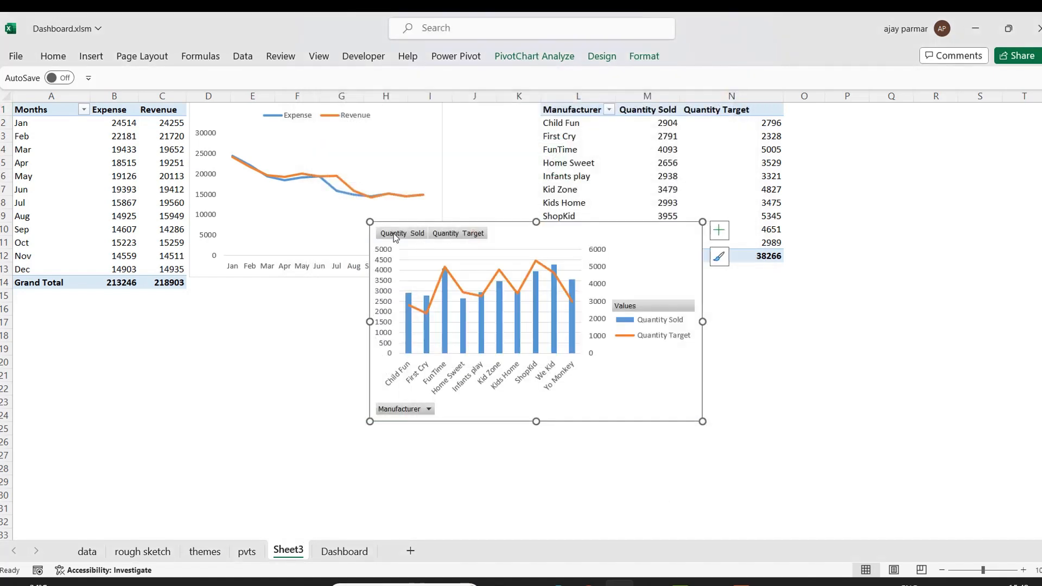
Hide all field buttons on the new chart and remove its gridlines.
{"action": "right_click", "coordinate": [394, 235]}
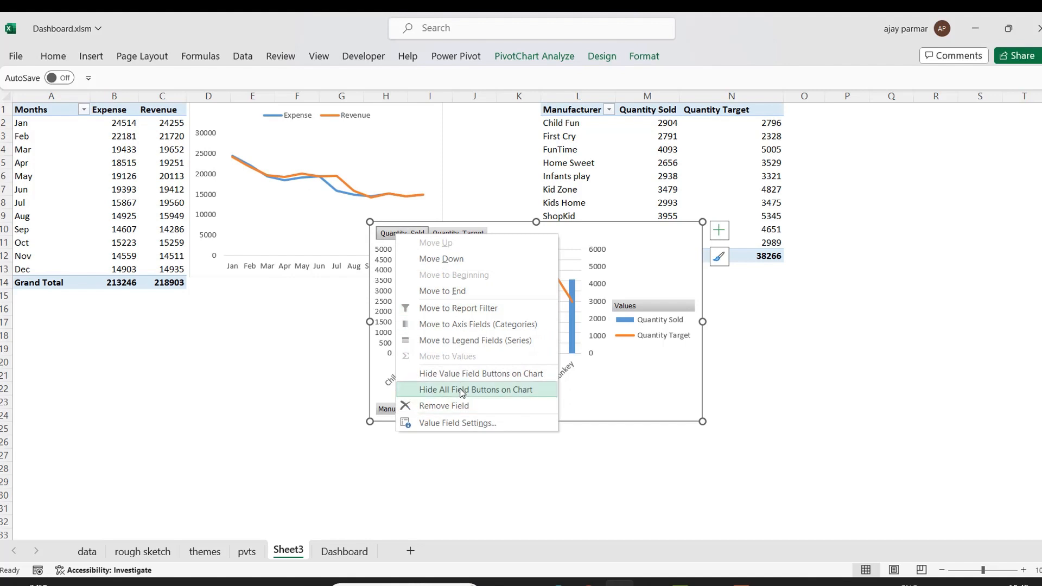
{"action": "left_click", "coordinate": [488, 398]}
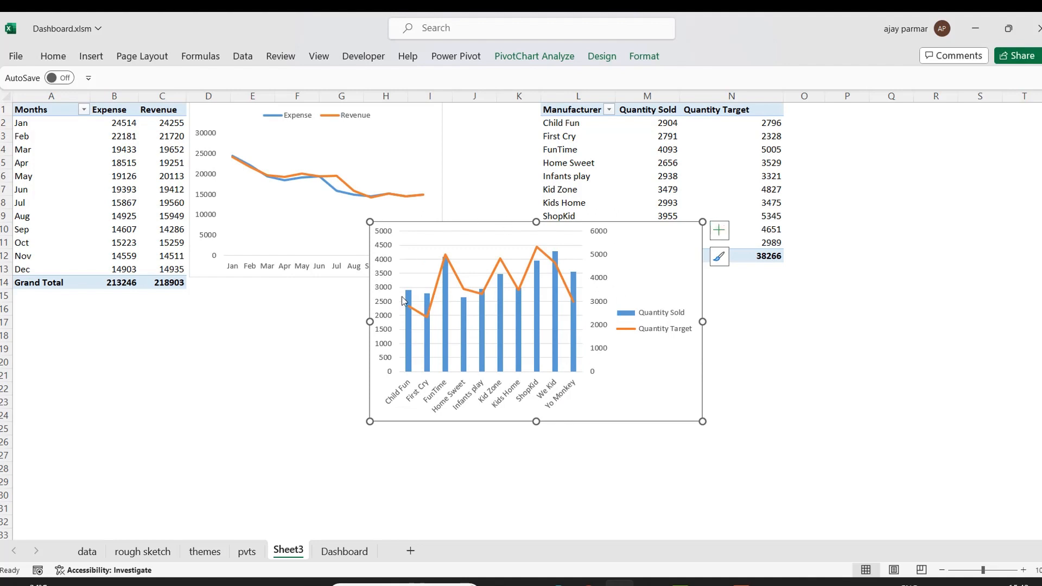
{"action": "left_click", "coordinate": [719, 230]}
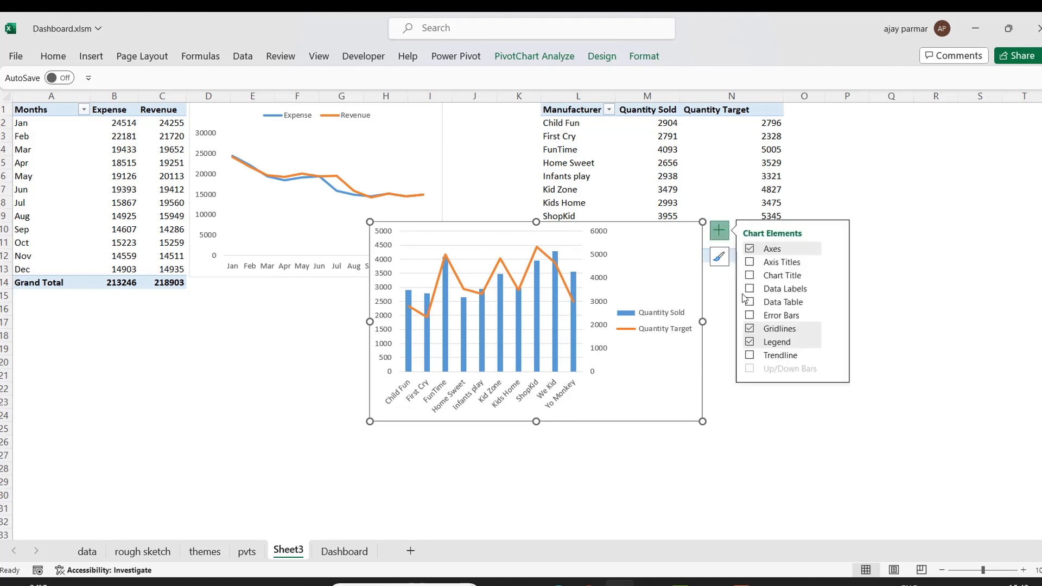
{"action": "left_click", "coordinate": [750, 329]}
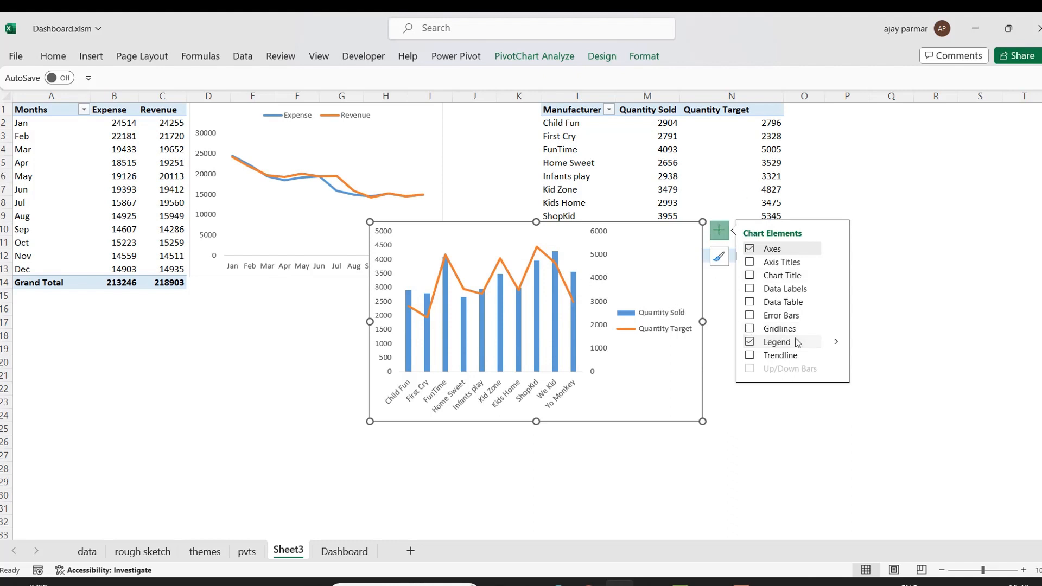
Move the chart legend to the top.
{"action": "left_click", "coordinate": [835, 342]}
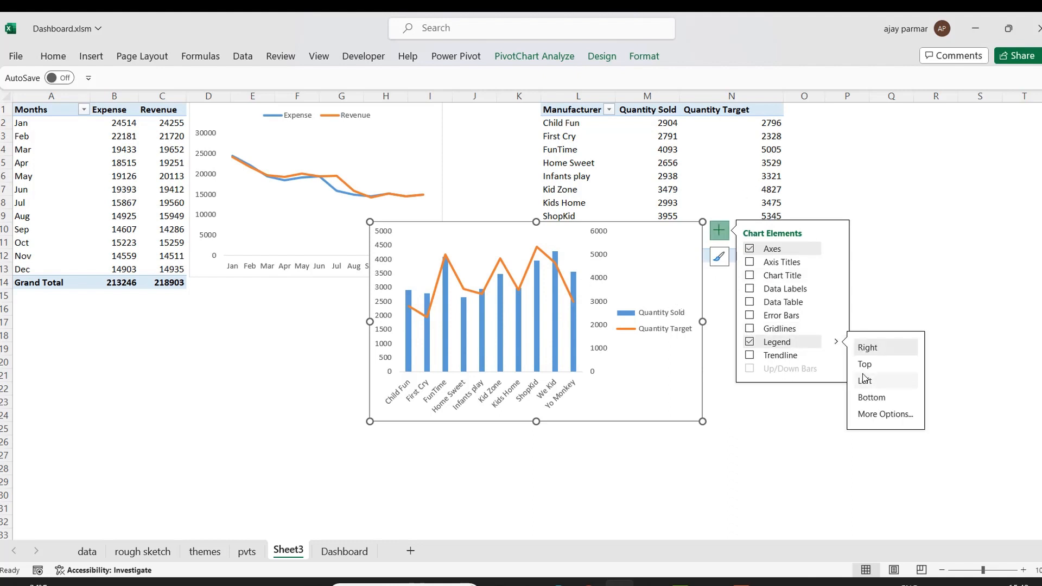
{"action": "left_click", "coordinate": [896, 365]}
{"action": "left_click", "coordinate": [686, 477]}
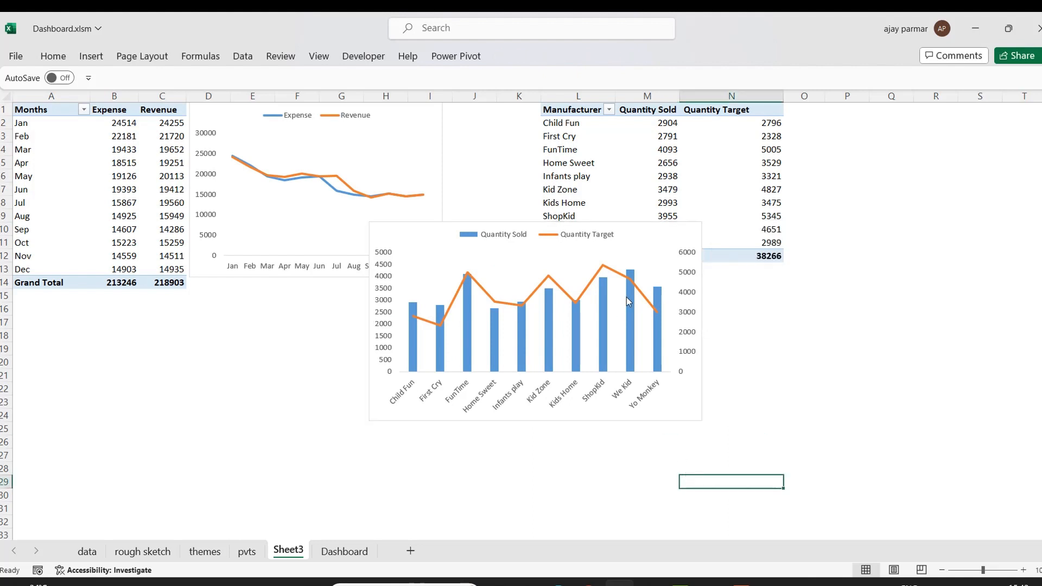
Move the chart beside the manufacturer pivot table and shrink it slightly.
{"action": "left_click", "coordinate": [609, 227]}
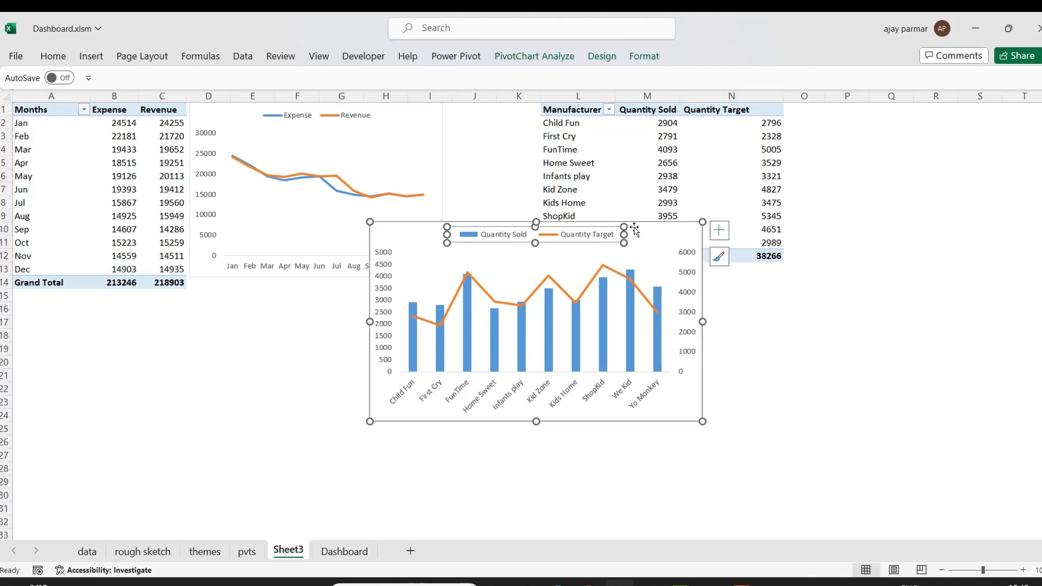
{"action": "left_click_drag", "start_coordinate": [634, 227], "coordinate": [1023, 103]}
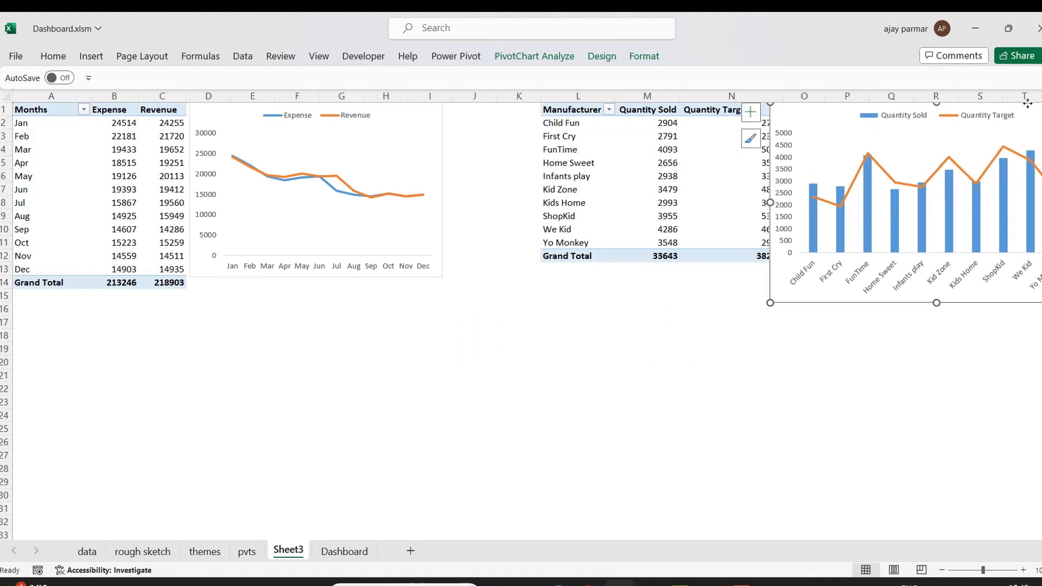
{"action": "left_click_drag", "start_coordinate": [936, 303], "coordinate": [936, 264]}
{"action": "left_click_drag", "start_coordinate": [770, 184], "coordinate": [812, 184]}
{"action": "left_click", "coordinate": [805, 332]}
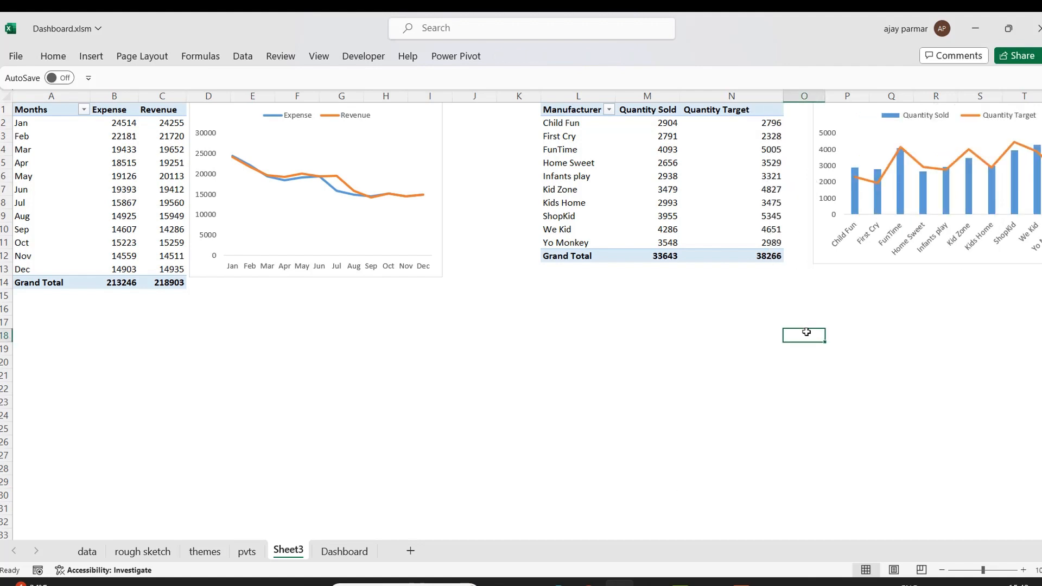
Review the rough sketch and data sheets to plan the next pivot table, then return to Sheet3.
{"action": "left_click", "coordinate": [941, 569]}
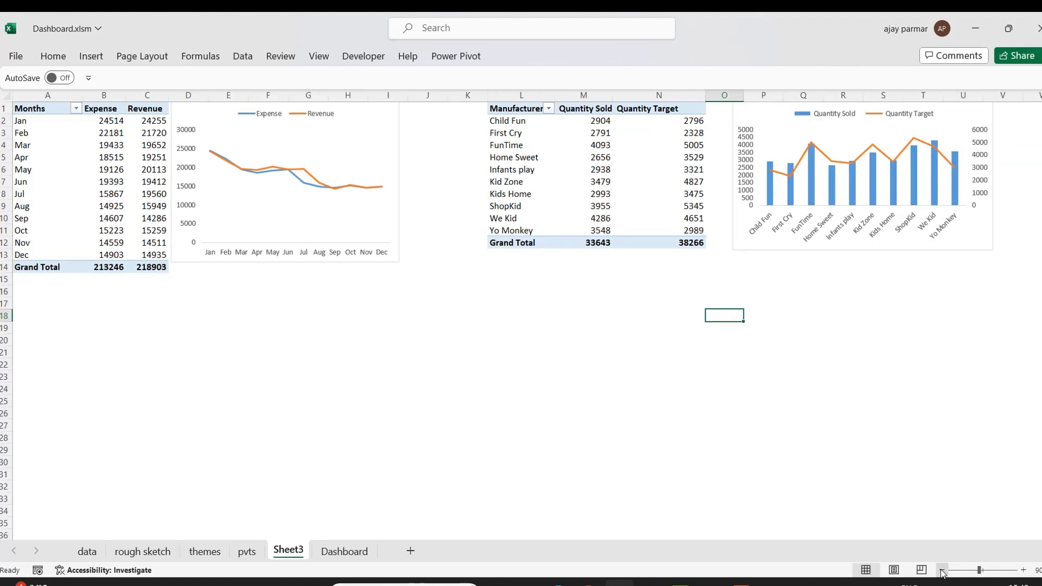
{"action": "left_click", "coordinate": [383, 372]}
{"action": "left_click", "coordinate": [154, 356]}
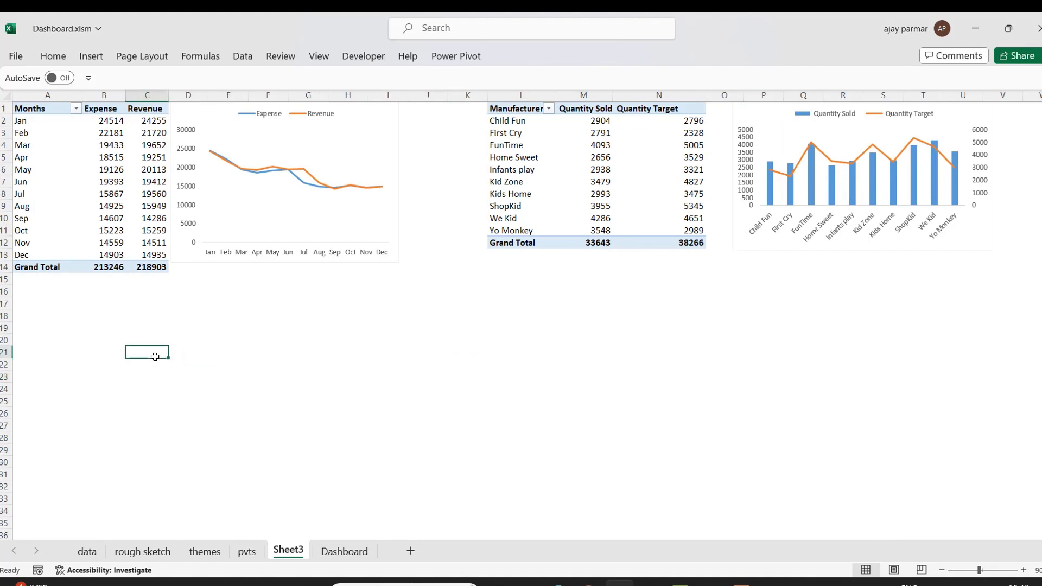
{"action": "left_click", "coordinate": [209, 552]}
{"action": "left_click", "coordinate": [143, 551]}
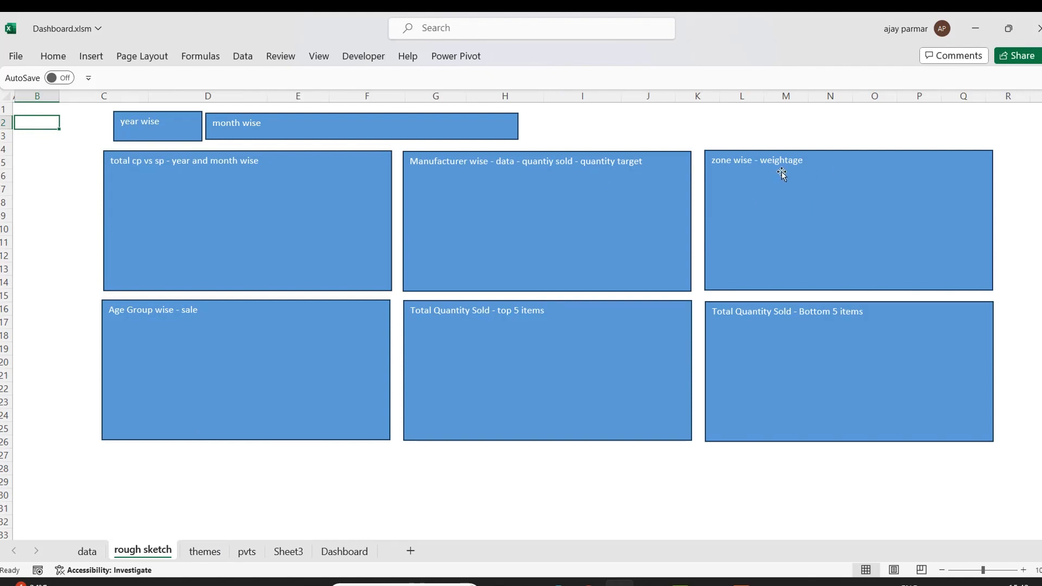
{"action": "left_click", "coordinate": [87, 551]}
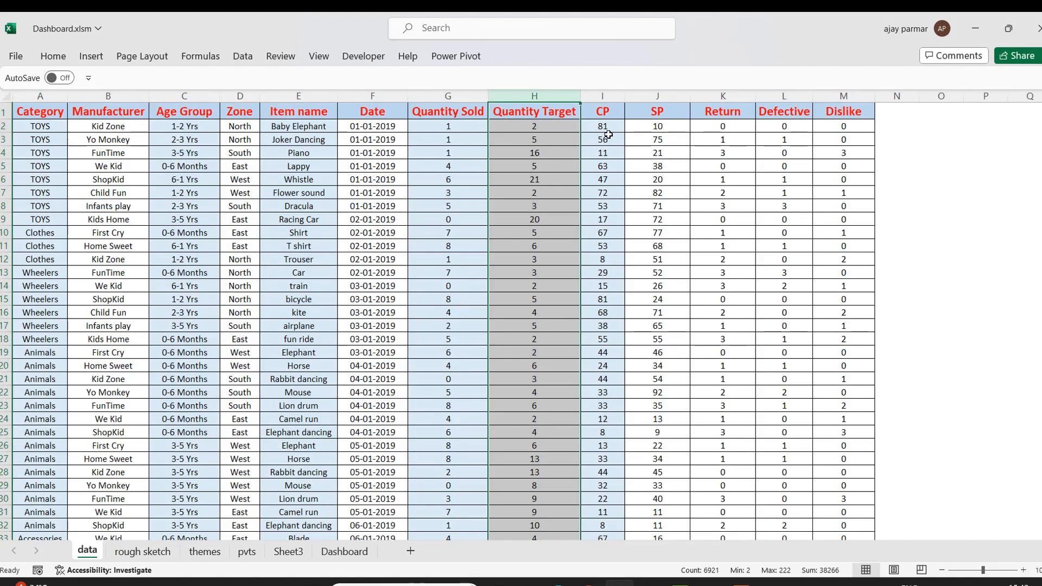
{"action": "left_click", "coordinate": [251, 92]}
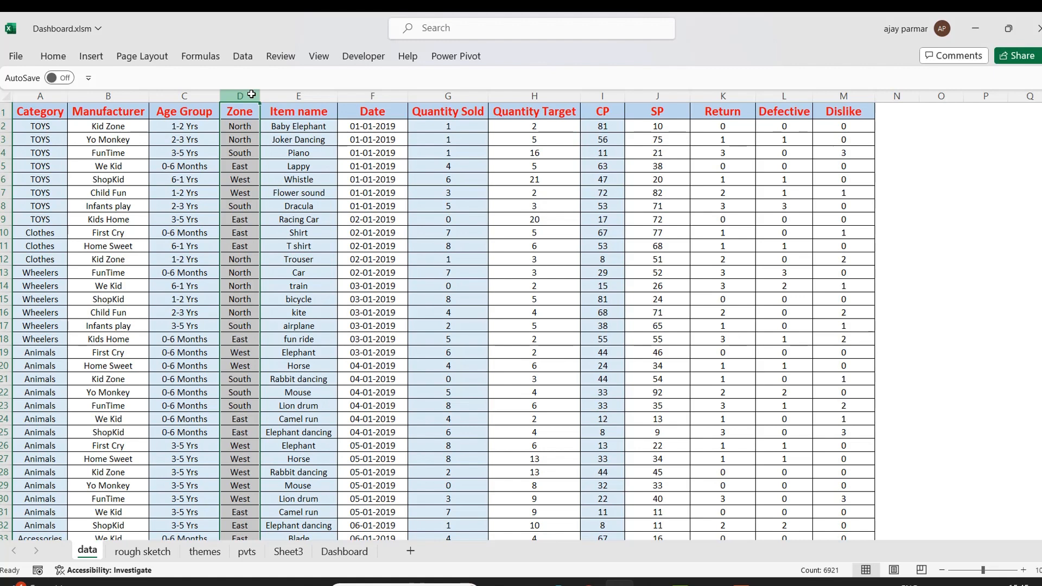
{"action": "left_click", "coordinate": [236, 139]}
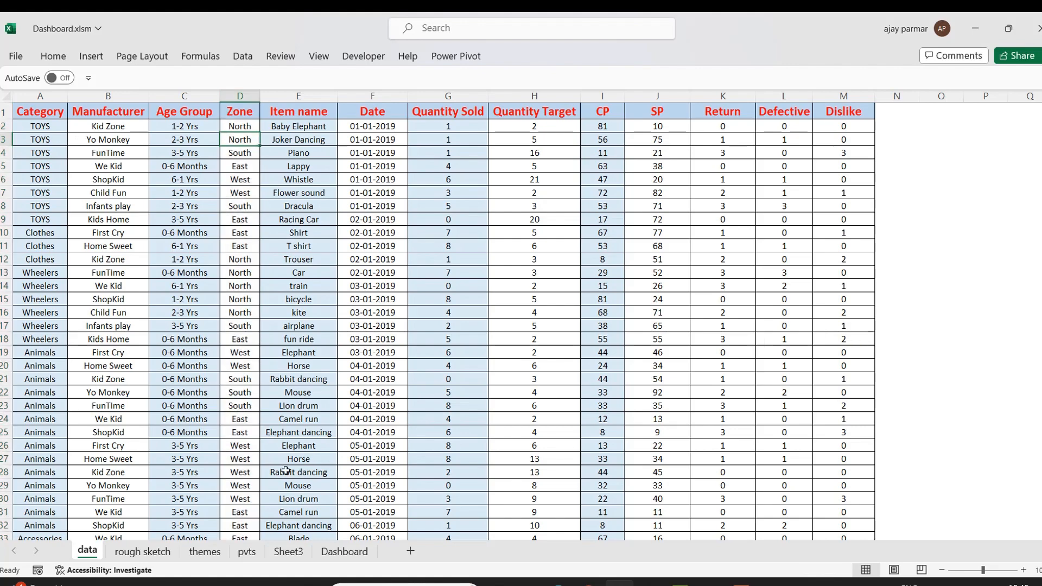
{"action": "left_click", "coordinate": [286, 552]}
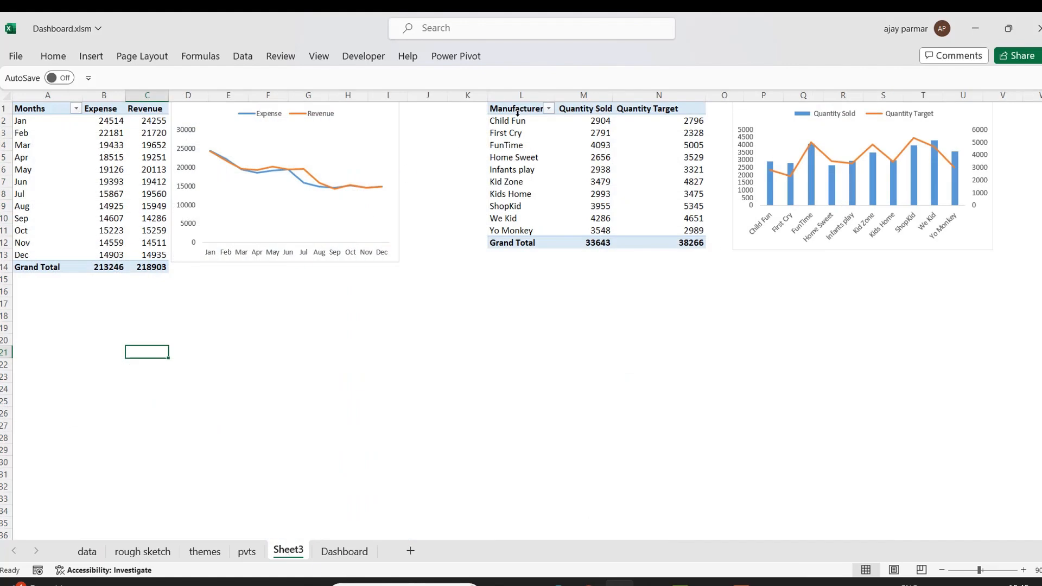
Copy the manufacturer pivot table and paste a duplicate starting at cell A20.
{"action": "left_click_drag", "start_coordinate": [512, 109], "coordinate": [686, 245]}
{"action": "key", "text": "ctrl+c"}
{"action": "left_click", "coordinate": [34, 320]}
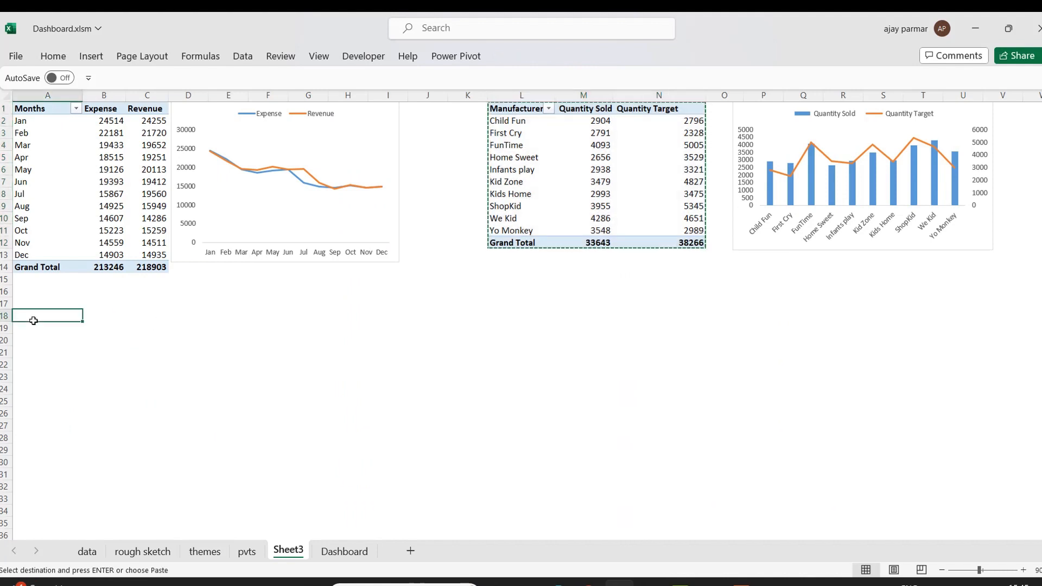
{"action": "left_click", "coordinate": [32, 341]}
{"action": "key", "text": "ctrl+v"}
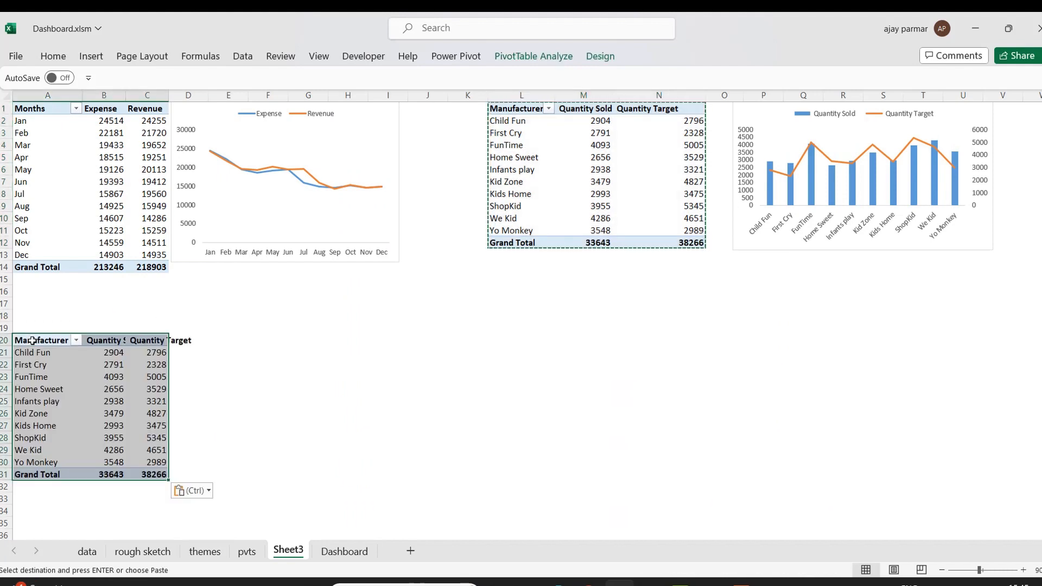
{"action": "left_click", "coordinate": [49, 122]}
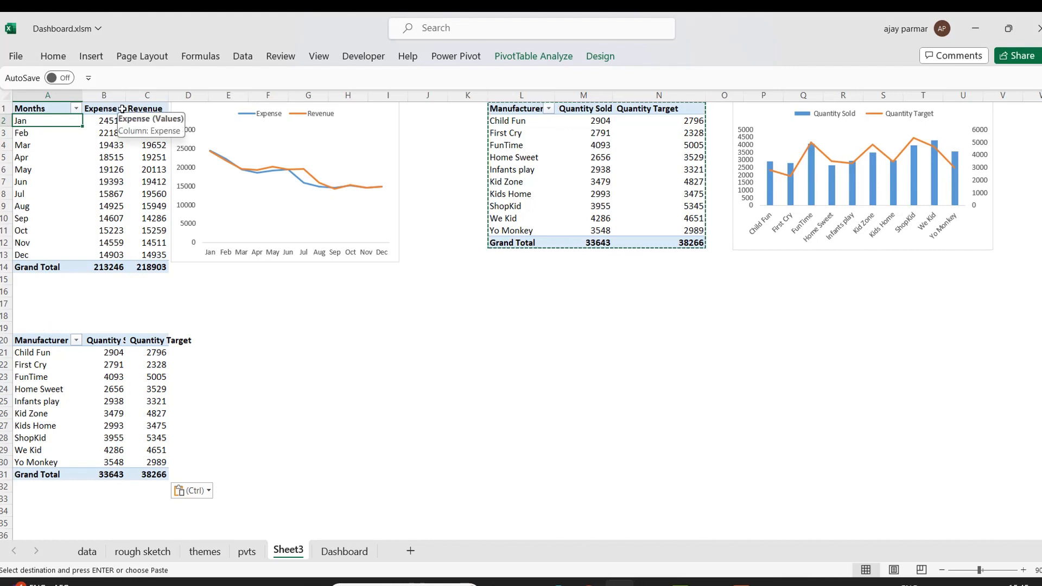
{"action": "left_click", "coordinate": [22, 281]}
{"action": "key", "text": "Down"}
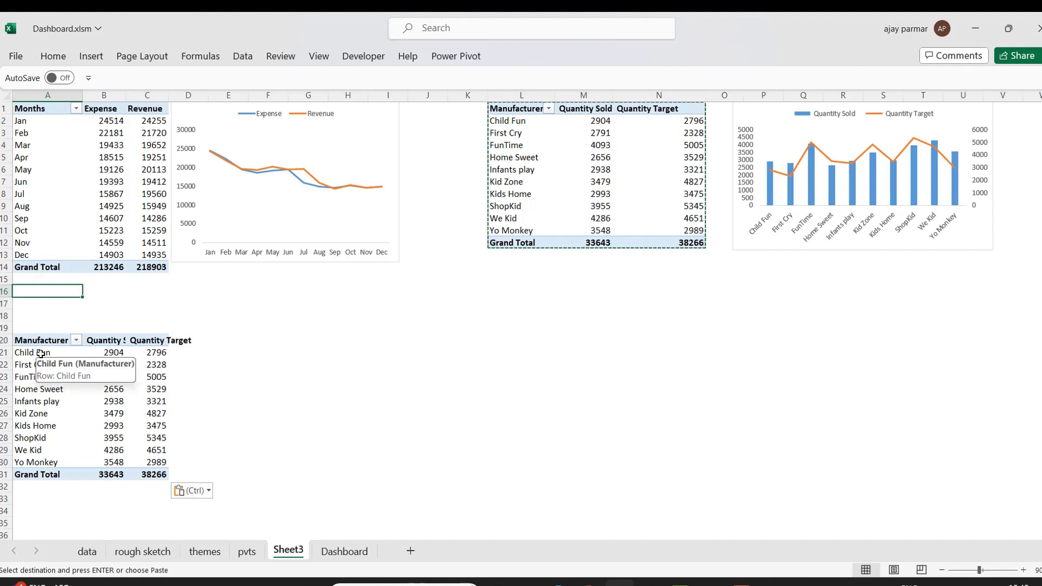
{"action": "left_click", "coordinate": [21, 488]}
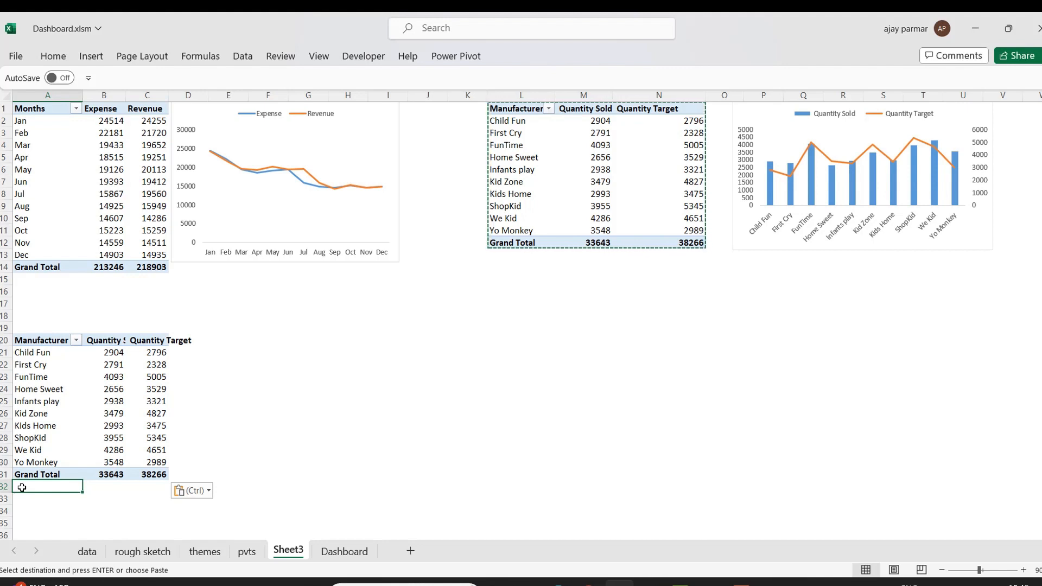
In the duplicated pivot table, replace Manufacturer with Zone as the row field and remove Quantity Target from the values.
{"action": "left_click", "coordinate": [33, 287]}
{"action": "key", "text": "Down"}
{"action": "key", "text": "Down"}
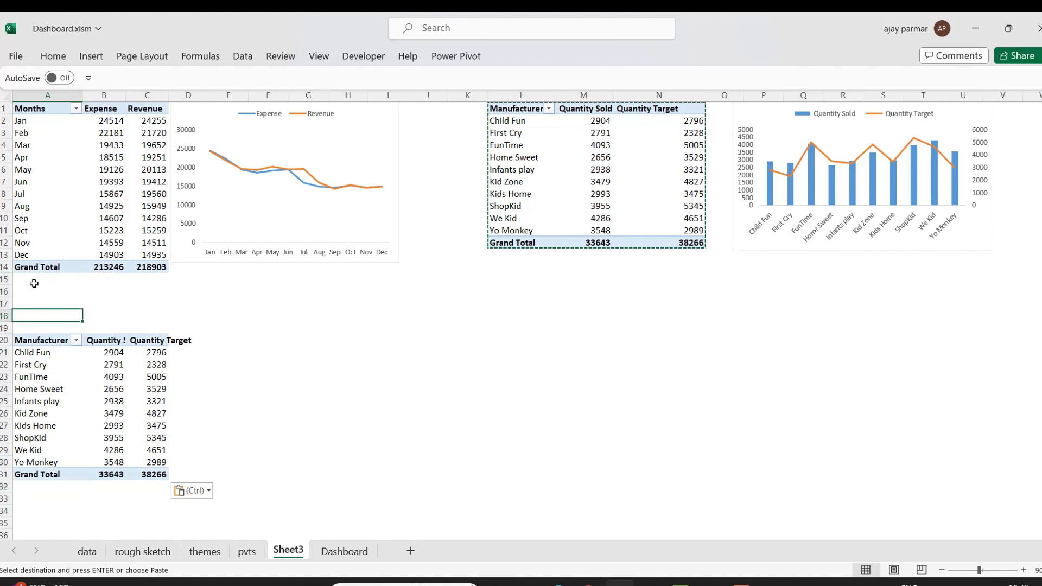
{"action": "left_click", "coordinate": [46, 358]}
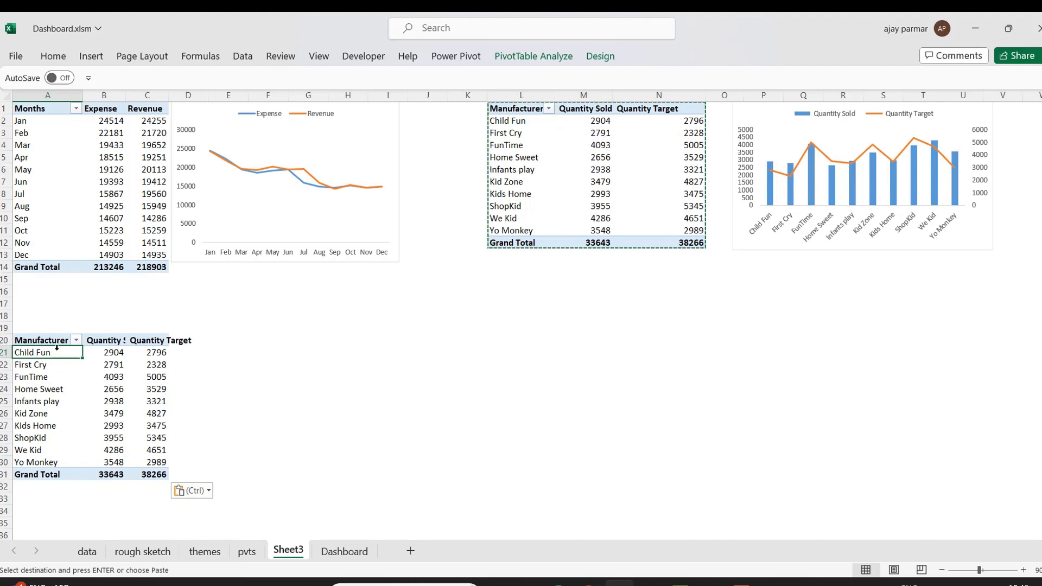
{"action": "right_click", "coordinate": [59, 353]}
{"action": "left_click", "coordinate": [109, 339]}
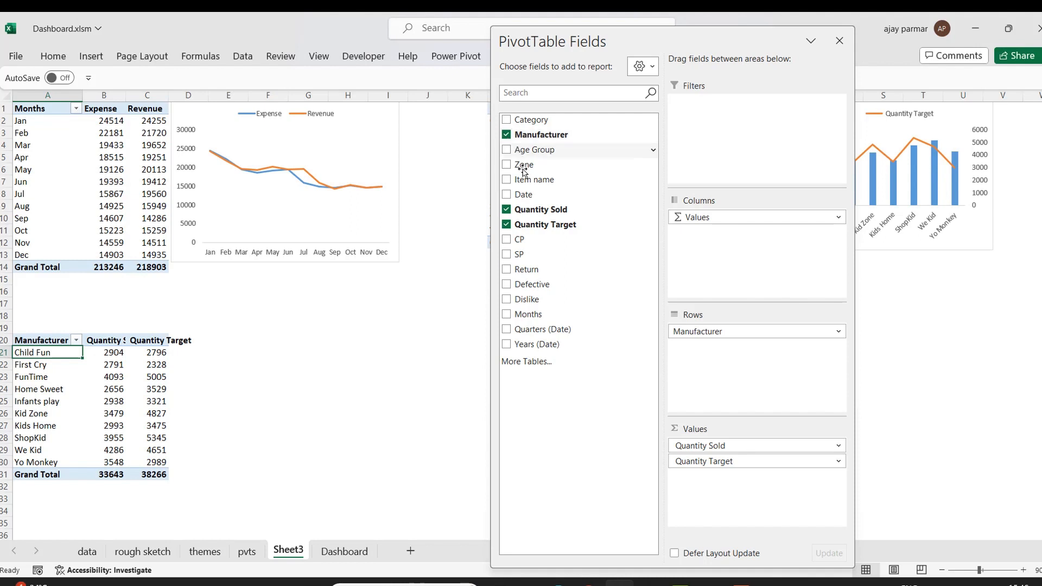
{"action": "left_click_drag", "start_coordinate": [534, 164], "coordinate": [513, 215]}
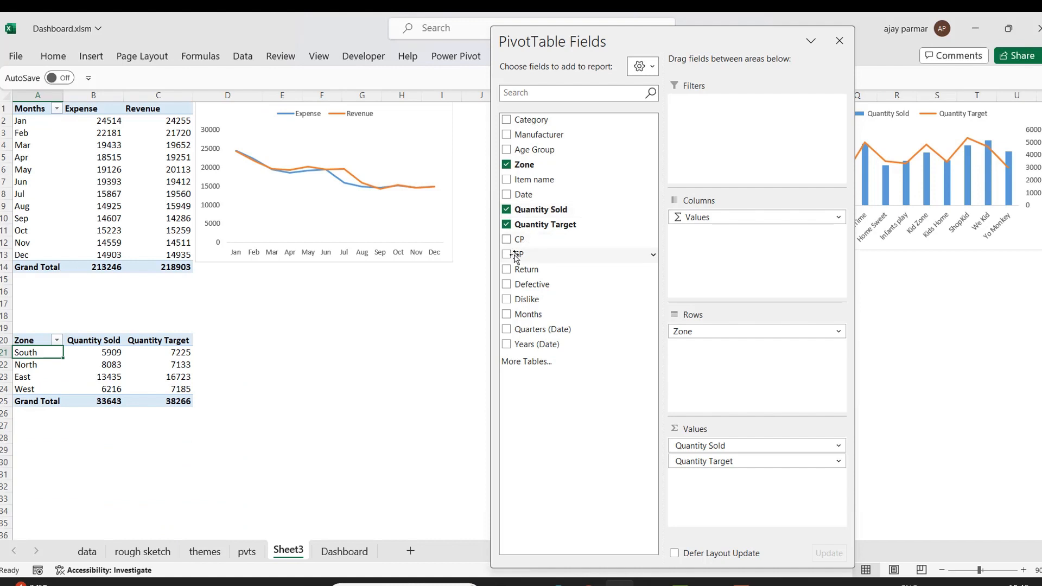
{"action": "left_click_drag", "start_coordinate": [715, 463], "coordinate": [543, 336]}
{"action": "left_click", "coordinate": [402, 327]}
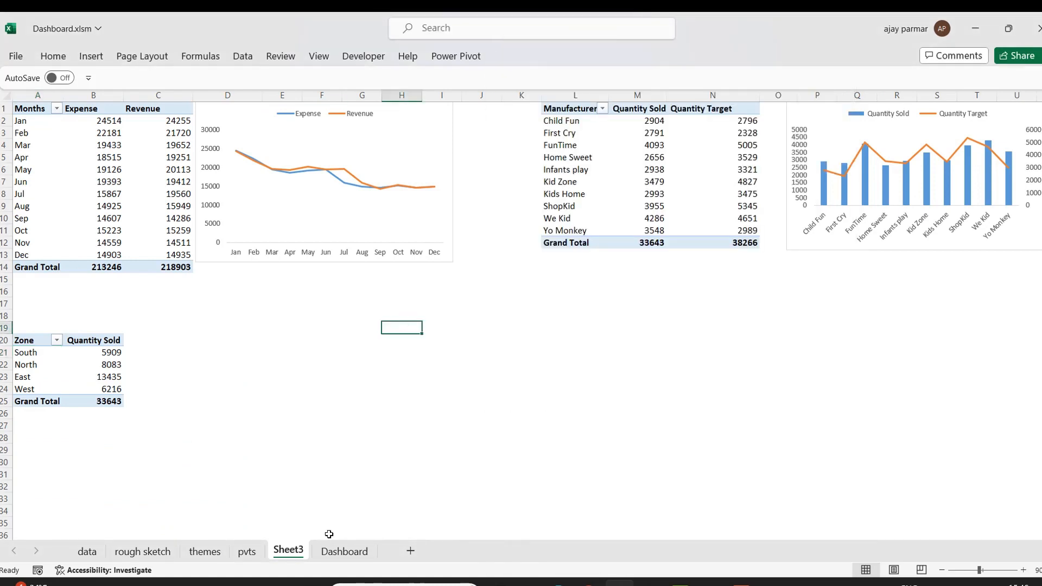
Sort the zone pivot table by Quantity Sold from largest to smallest.
{"action": "left_click", "coordinate": [159, 550]}
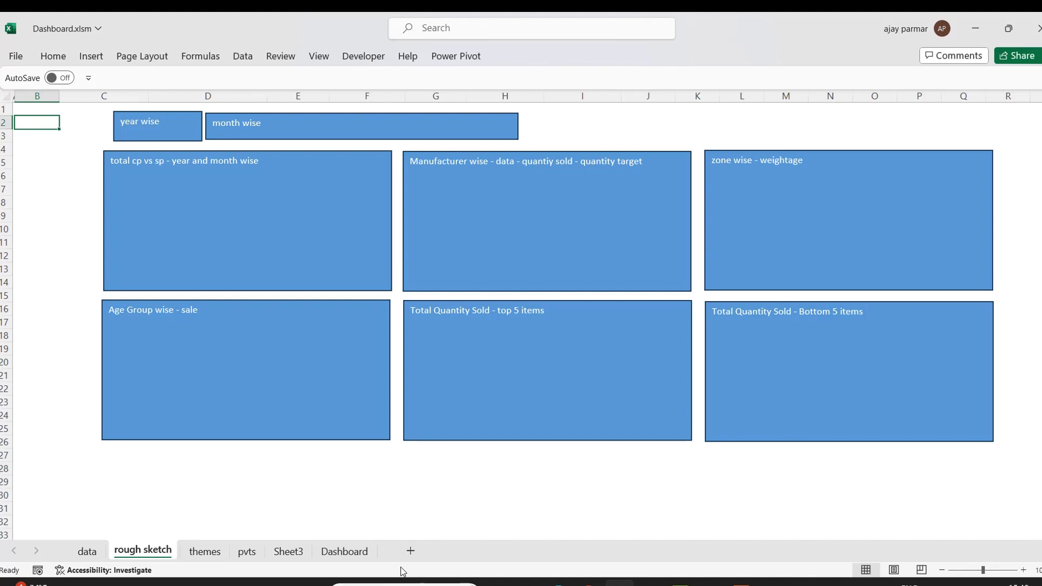
{"action": "left_click", "coordinate": [297, 557]}
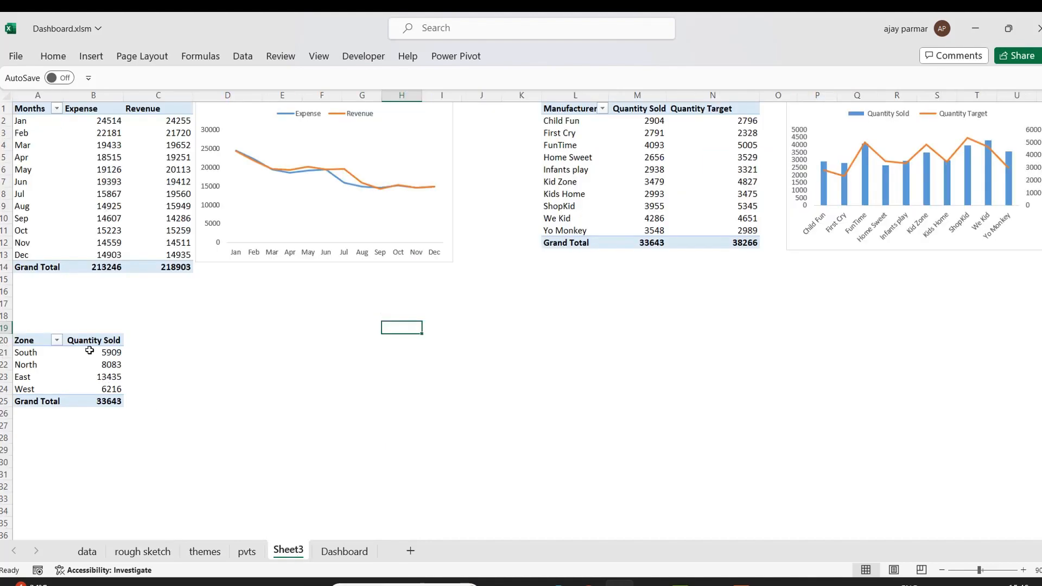
{"action": "left_click", "coordinate": [113, 353]}
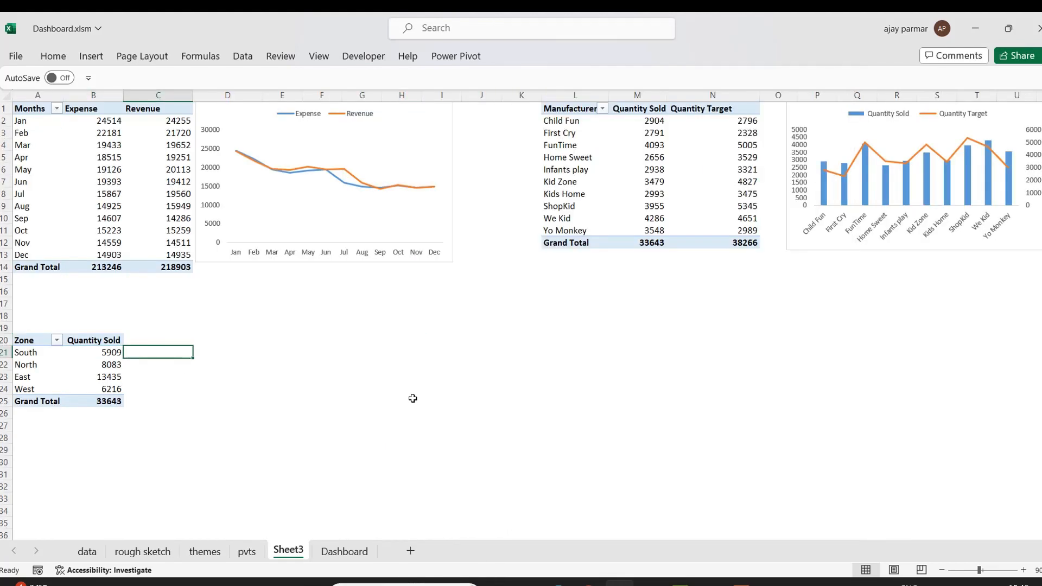
{"action": "key", "text": "alt+d"}
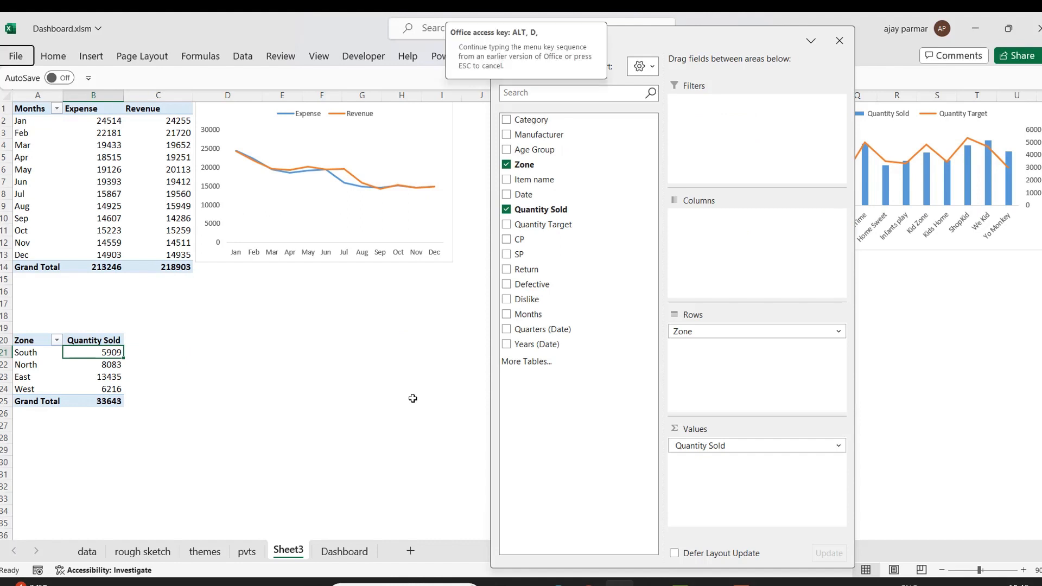
{"action": "key", "text": "s"}
{"action": "left_click", "coordinate": [753, 243]}
{"action": "left_click", "coordinate": [776, 335]}
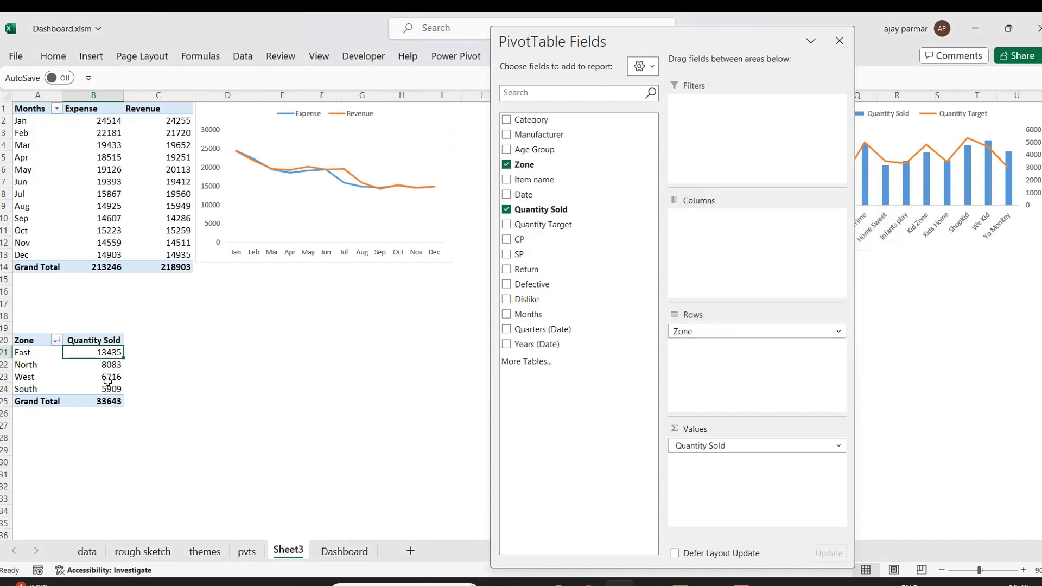
Enter the formula =B21/B25 in cell D21 to compute East's share of total quantity sold.
{"action": "left_click", "coordinate": [33, 356]}
{"action": "key", "text": "Right"}
{"action": "key", "text": "Right"}
{"action": "key", "text": "Right"}
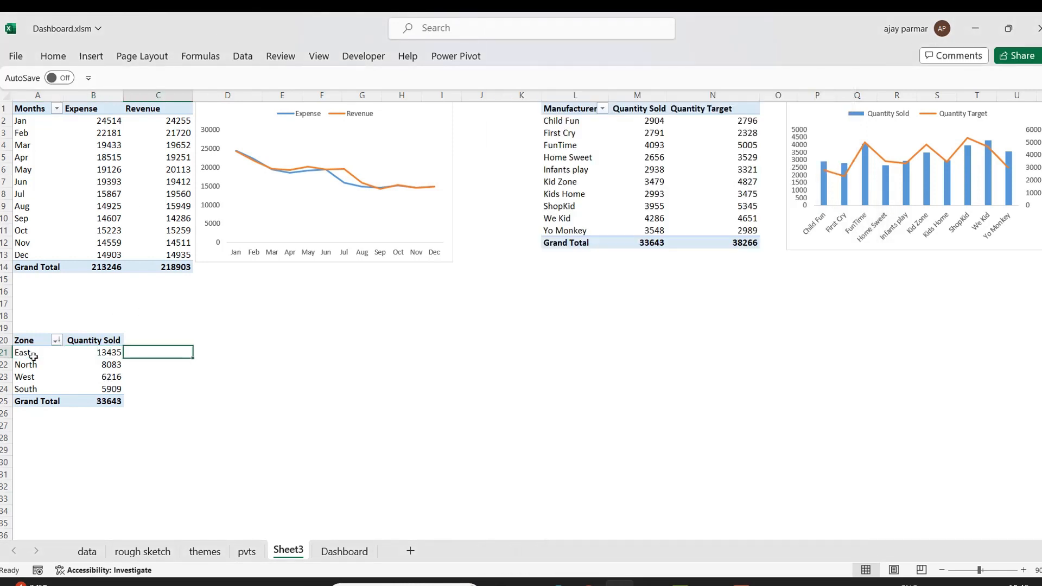
{"action": "type", "text": "="}
{"action": "key", "text": "Left"}
{"action": "key", "text": "Left"}
{"action": "type", "text": "/"}
{"action": "key", "text": "Left"}
{"action": "key", "text": "Left"}
{"action": "key", "text": "Down"}
{"action": "key", "text": "Down"}
{"action": "key", "text": "Down"}
{"action": "key", "text": "Down"}
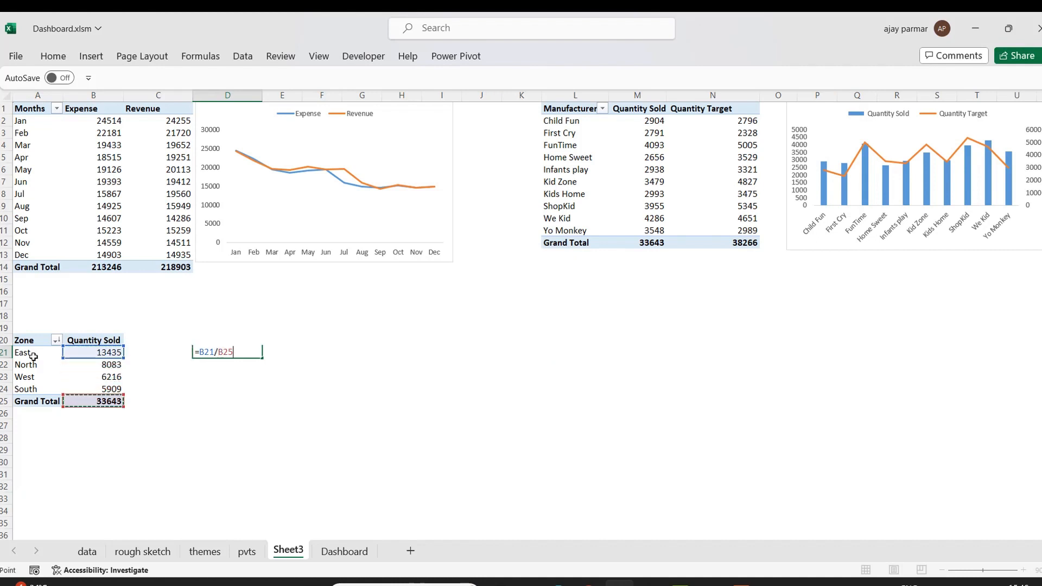
{"action": "key", "text": "ctrl+Return"}
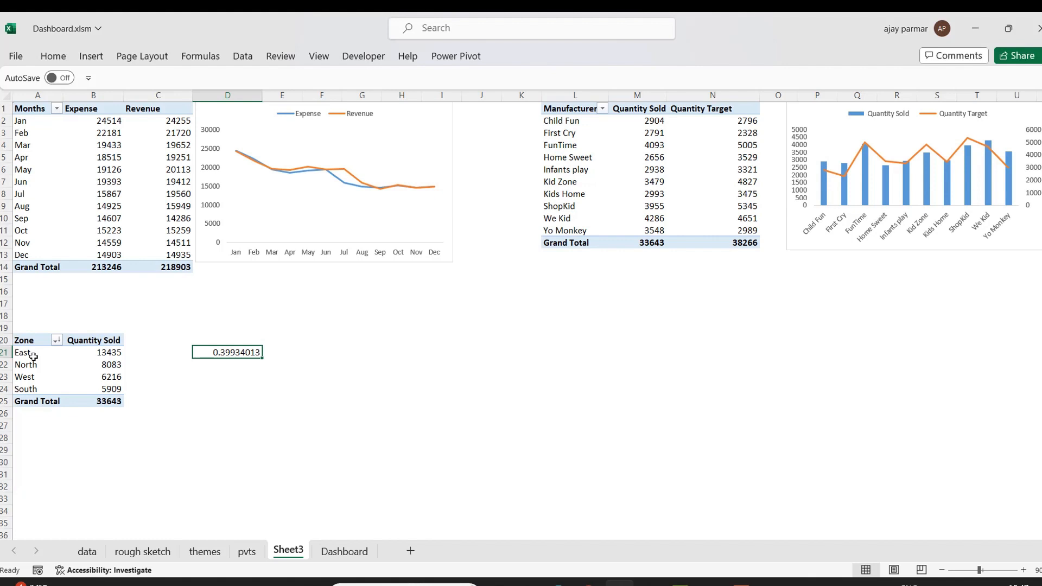
Delete the share formula from cell D21.
{"action": "left_click", "coordinate": [94, 403]}
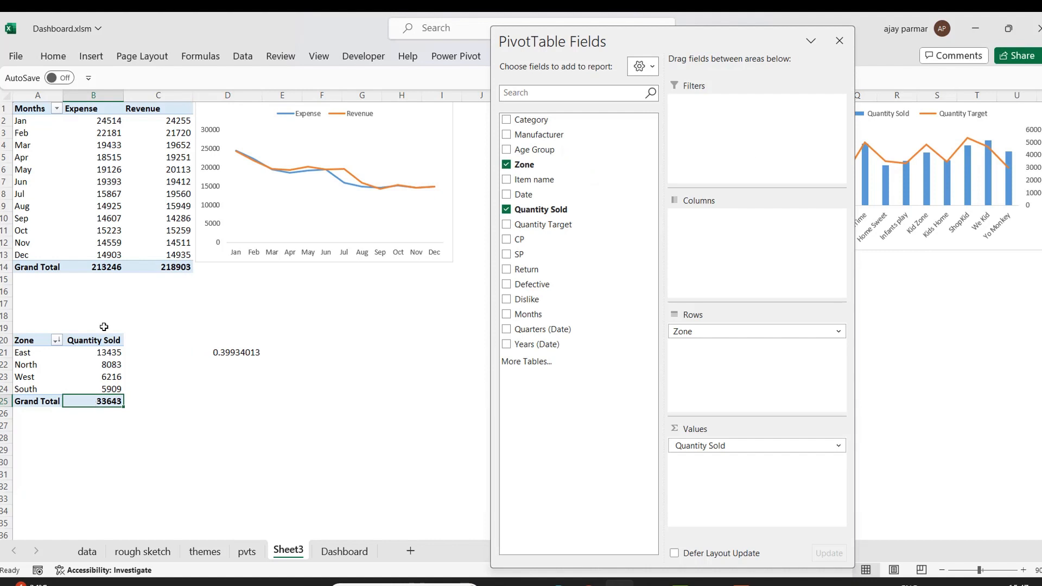
{"action": "left_click", "coordinate": [103, 358]}
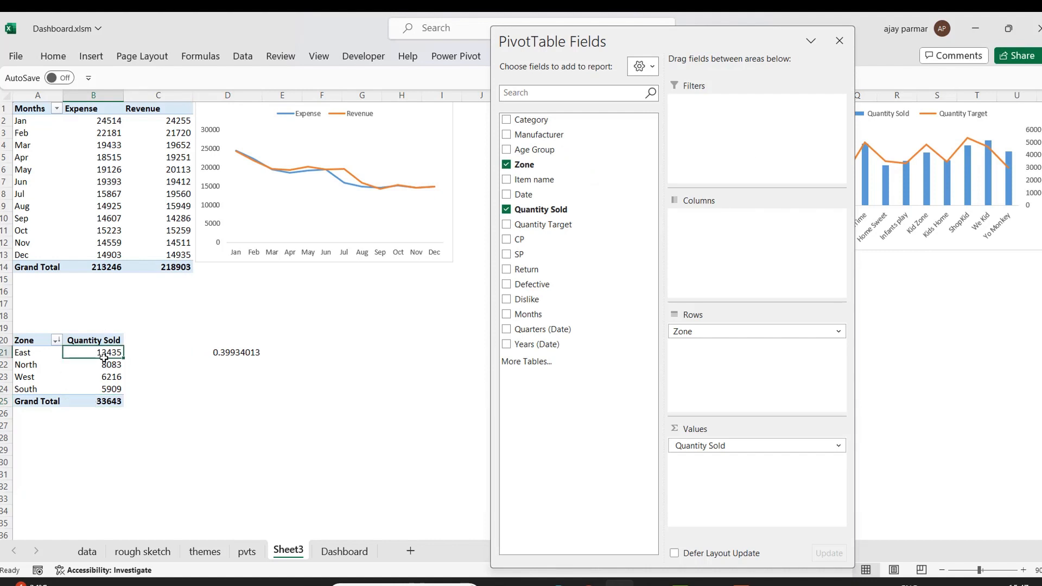
{"action": "left_click", "coordinate": [242, 358]}
{"action": "key", "text": "Left"}
{"action": "left_click", "coordinate": [242, 358]}
{"action": "key", "text": "Delete"}
{"action": "left_click", "coordinate": [90, 349]}
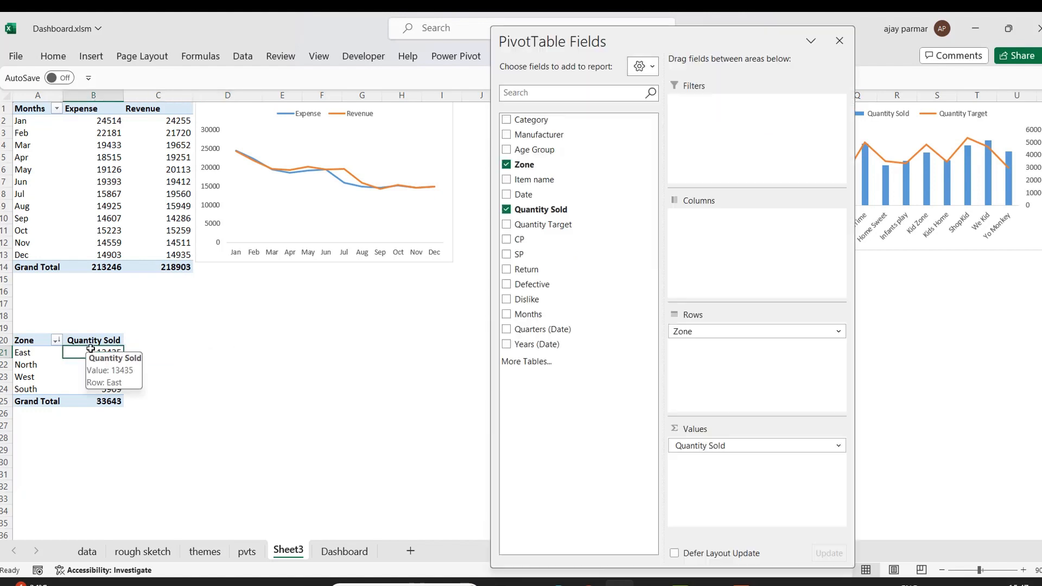
Insert a 2-D pie chart from the zone pivot table and move it beside the table.
{"action": "left_click", "coordinate": [838, 42]}
{"action": "left_click", "coordinate": [90, 56]}
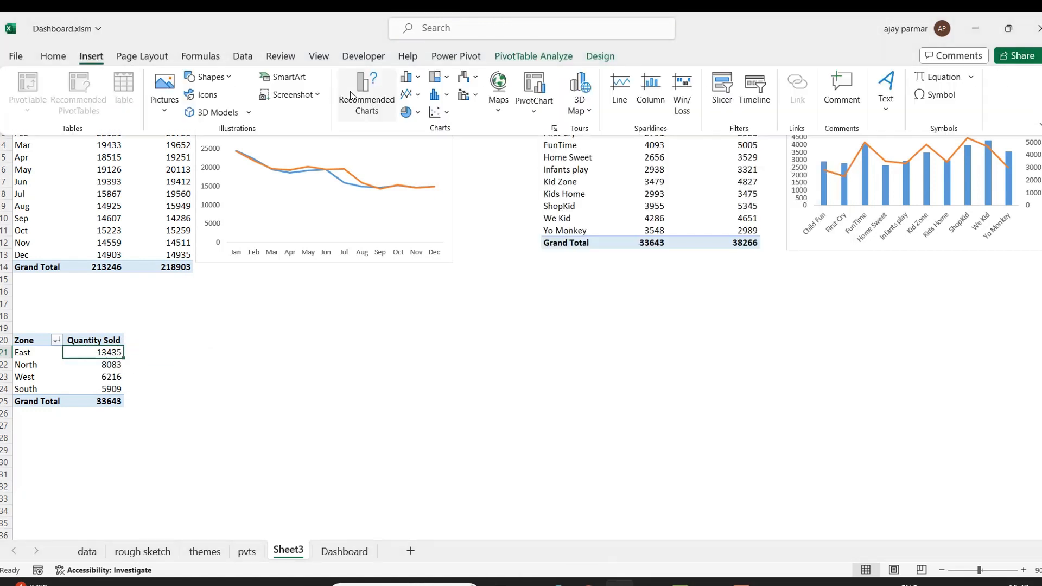
{"action": "left_click", "coordinate": [419, 114]}
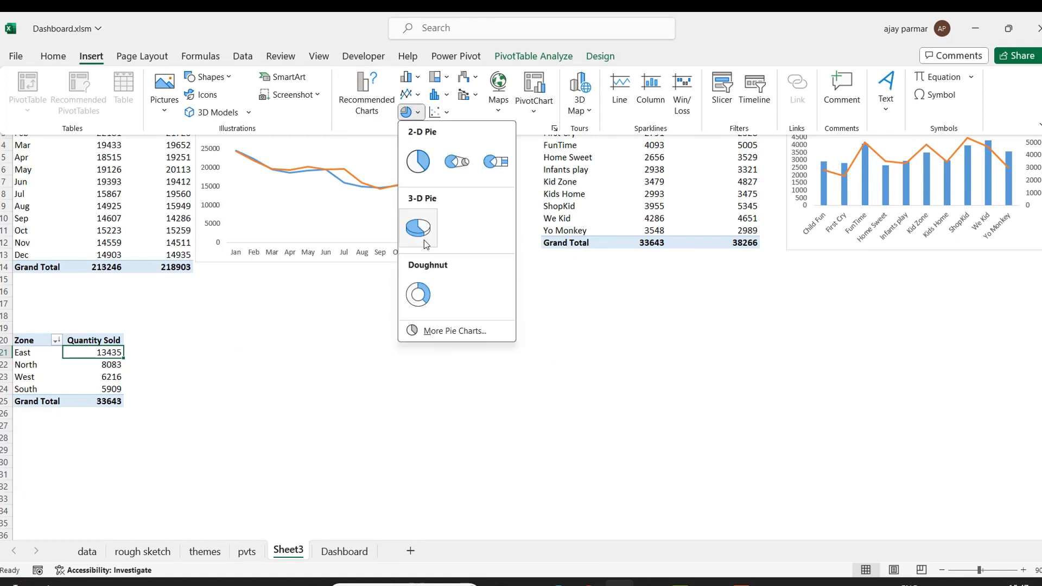
{"action": "left_click", "coordinate": [417, 161]}
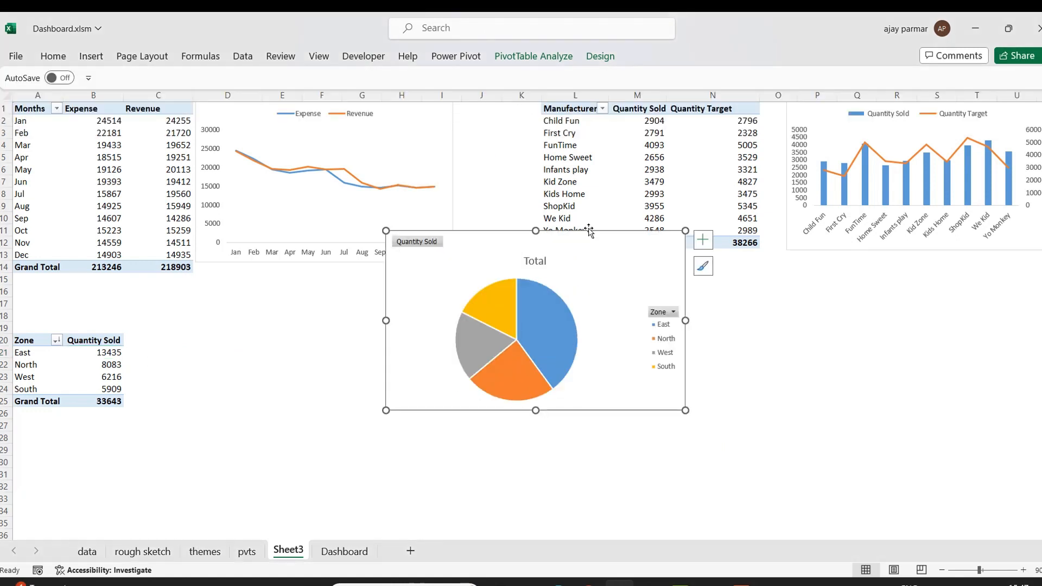
{"action": "left_click_drag", "start_coordinate": [615, 235], "coordinate": [403, 297]}
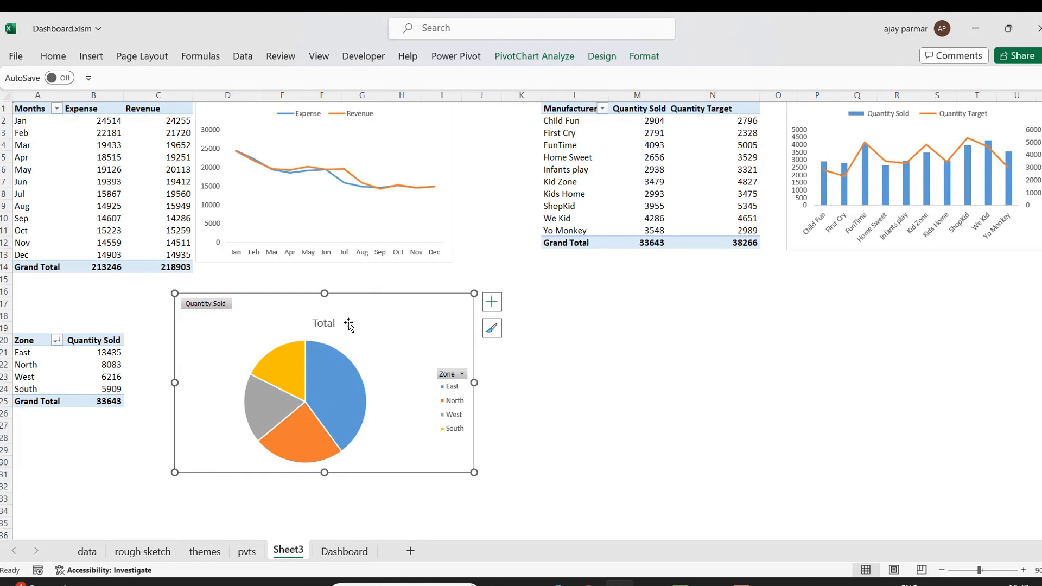
Apply the pie chart style with percentage labels and hide all field buttons on the chart.
{"action": "left_click", "coordinate": [601, 57]}
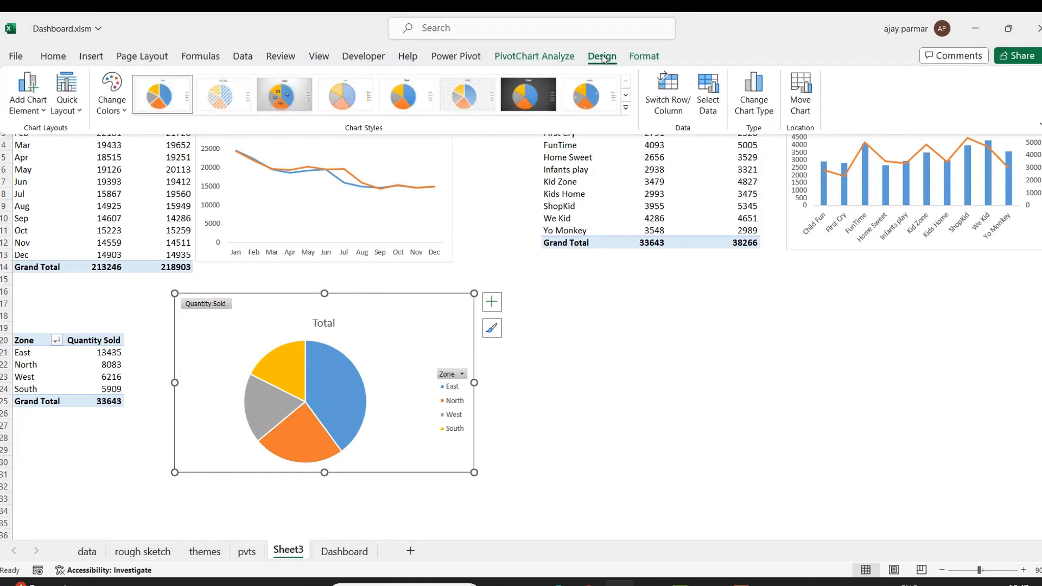
{"action": "left_click", "coordinate": [279, 93]}
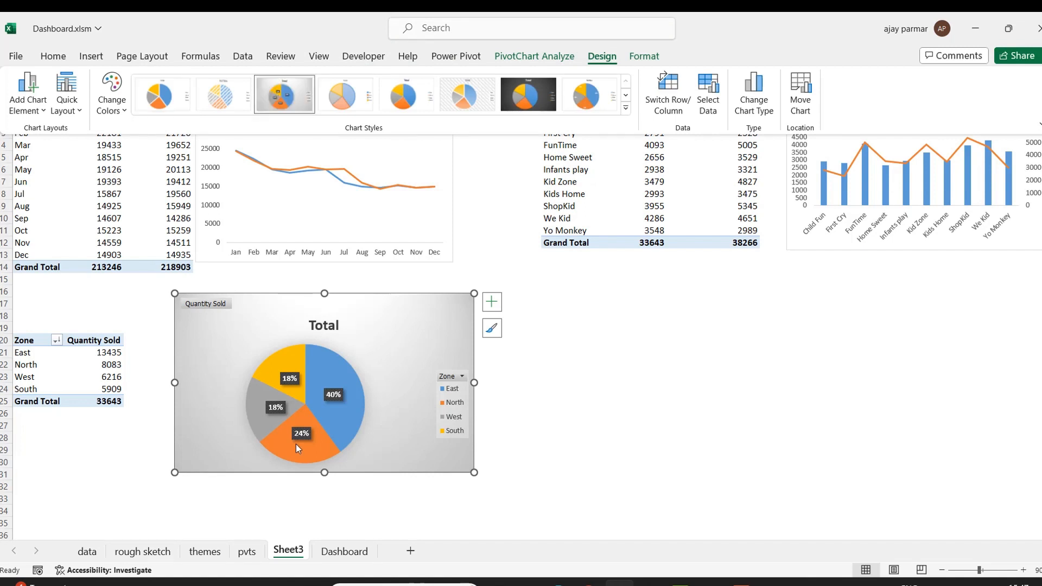
{"action": "left_click", "coordinate": [211, 303]}
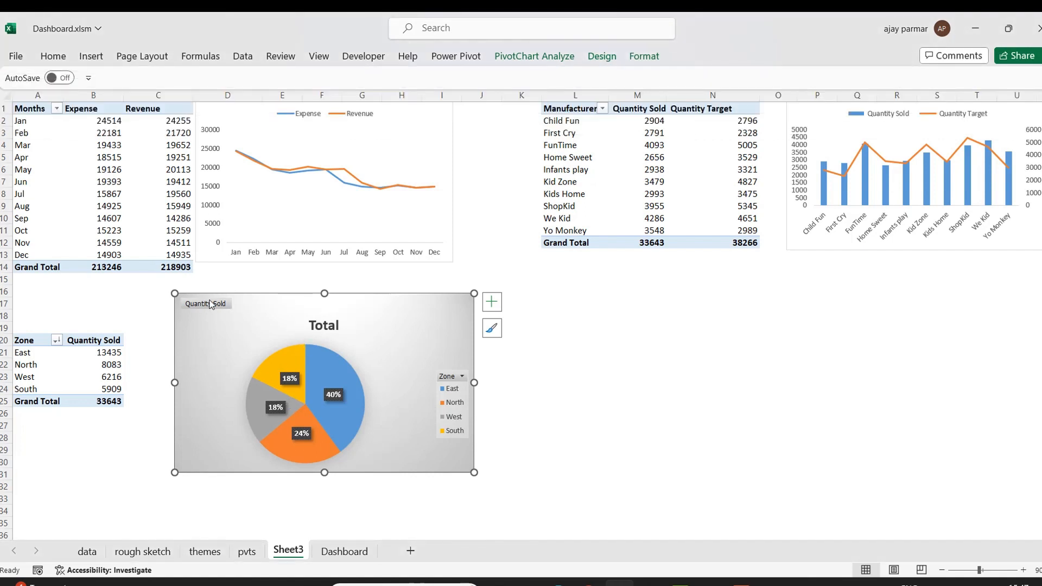
{"action": "right_click", "coordinate": [213, 304]}
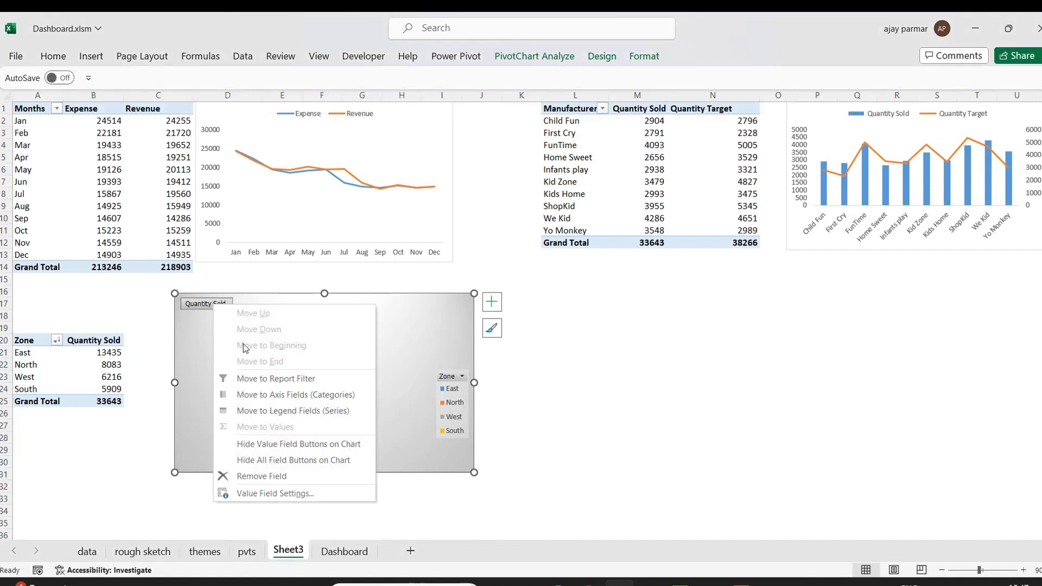
{"action": "left_click", "coordinate": [286, 460]}
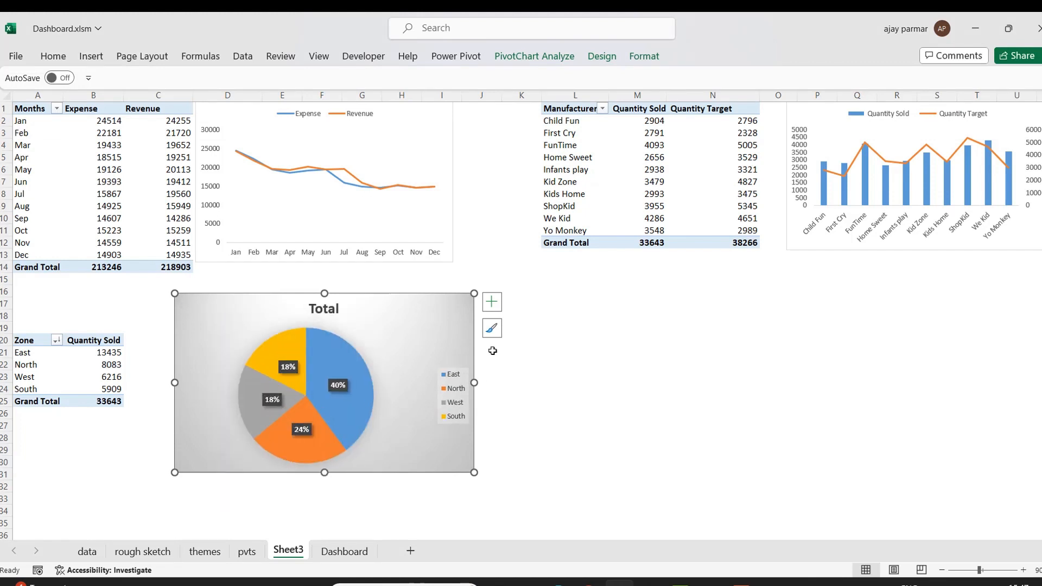
Remove the pie chart's title and place its legend at the top.
{"action": "left_click", "coordinate": [492, 302]}
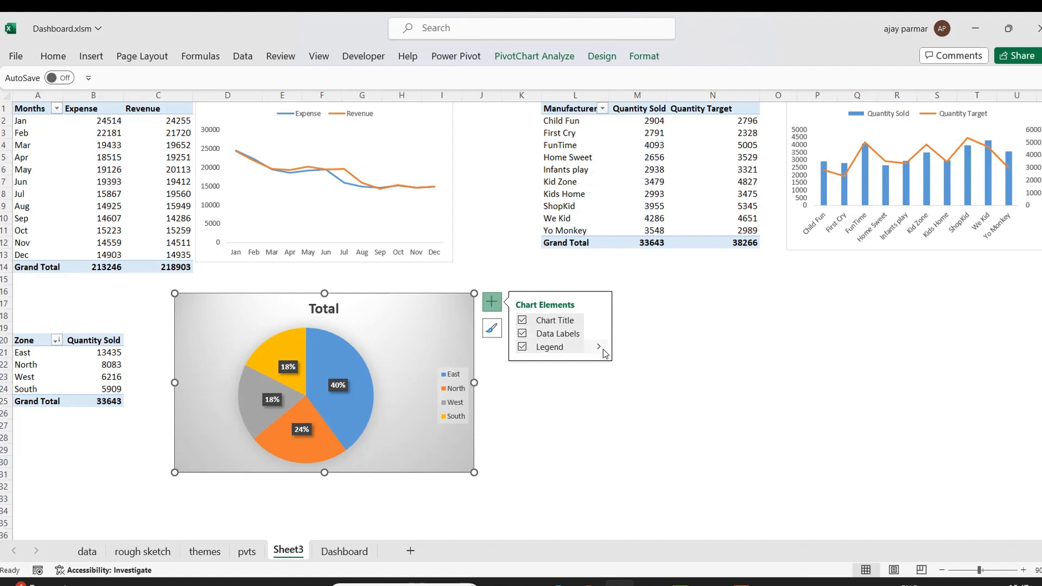
{"action": "left_click", "coordinate": [522, 320]}
{"action": "left_click", "coordinate": [599, 320]}
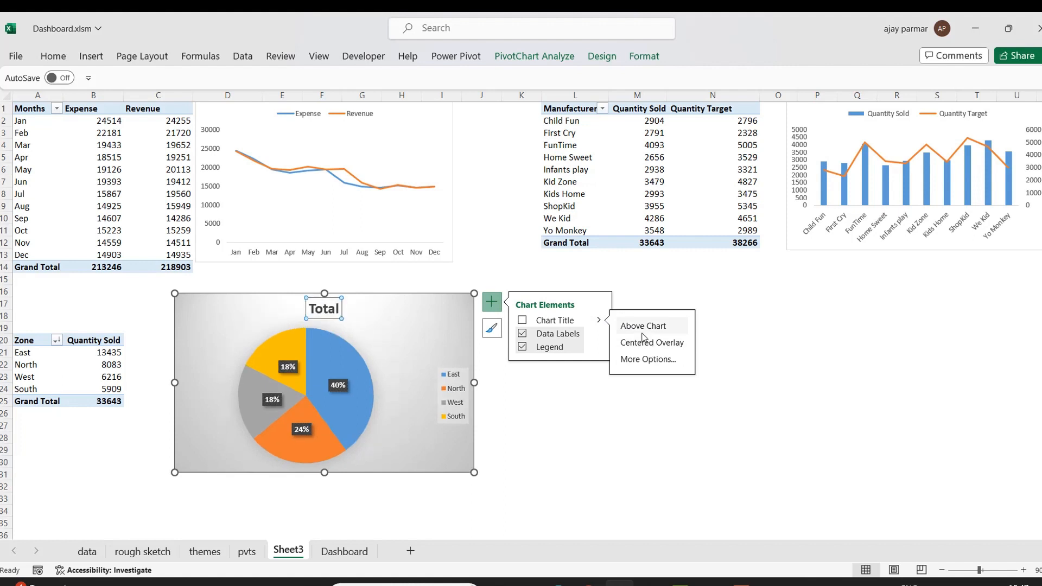
{"action": "left_click", "coordinate": [599, 347]}
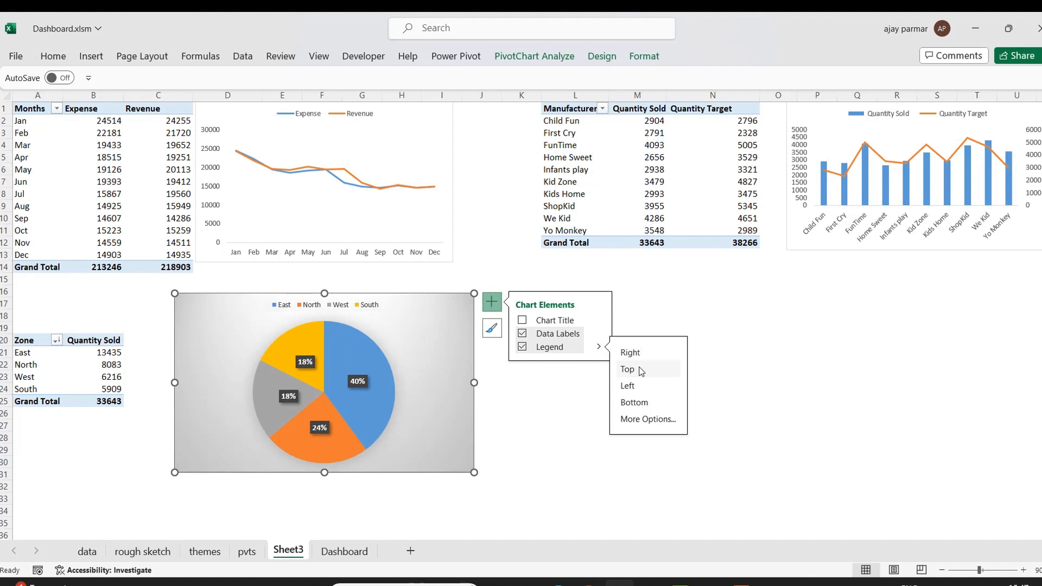
{"action": "left_click", "coordinate": [530, 483]}
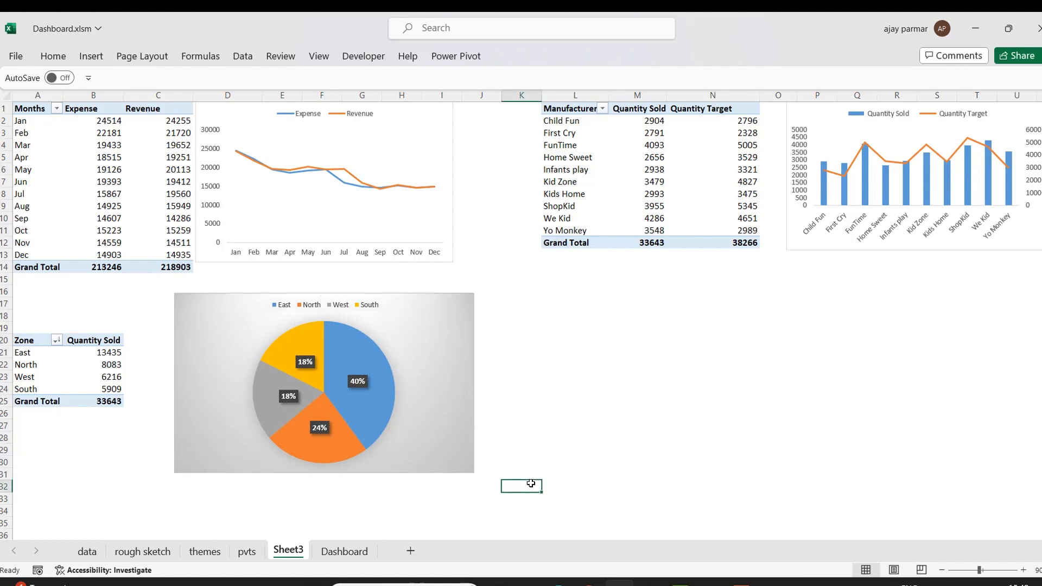
Shrink the pie chart slightly from its top-right corner.
{"action": "left_click", "coordinate": [467, 294]}
{"action": "mouse_move", "coordinate": [453, 294]}
{"action": "left_mouse_down"}
{"action": "mouse_move", "coordinate": [407, 309]}
{"action": "mouse_move", "coordinate": [370, 305]}
{"action": "left_mouse_up"}
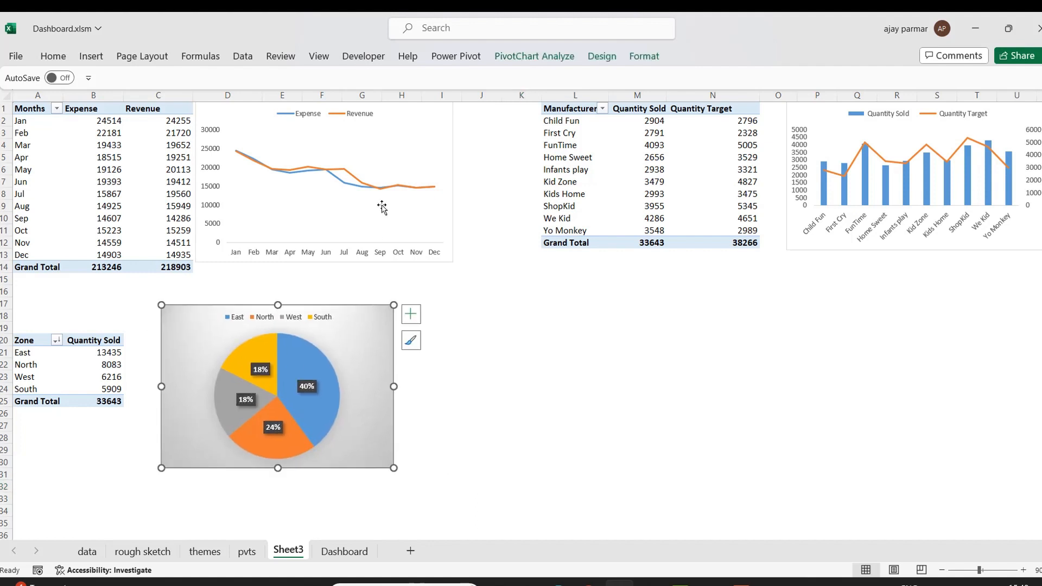
{"action": "left_click", "coordinate": [579, 316]}
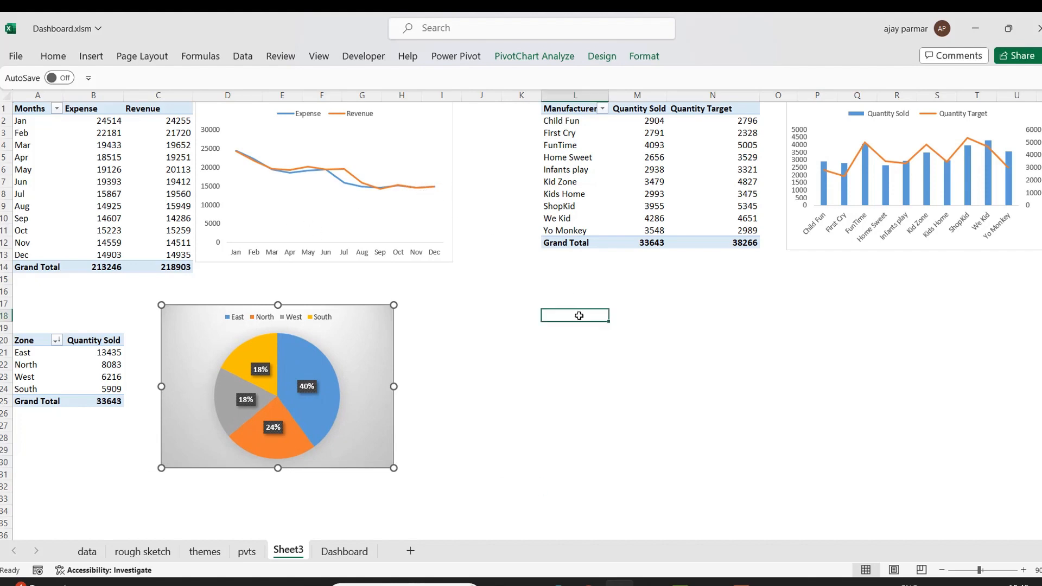
Copy the zone pivot table and paste a duplicate starting at cell L18.
{"action": "left_click", "coordinate": [144, 551]}
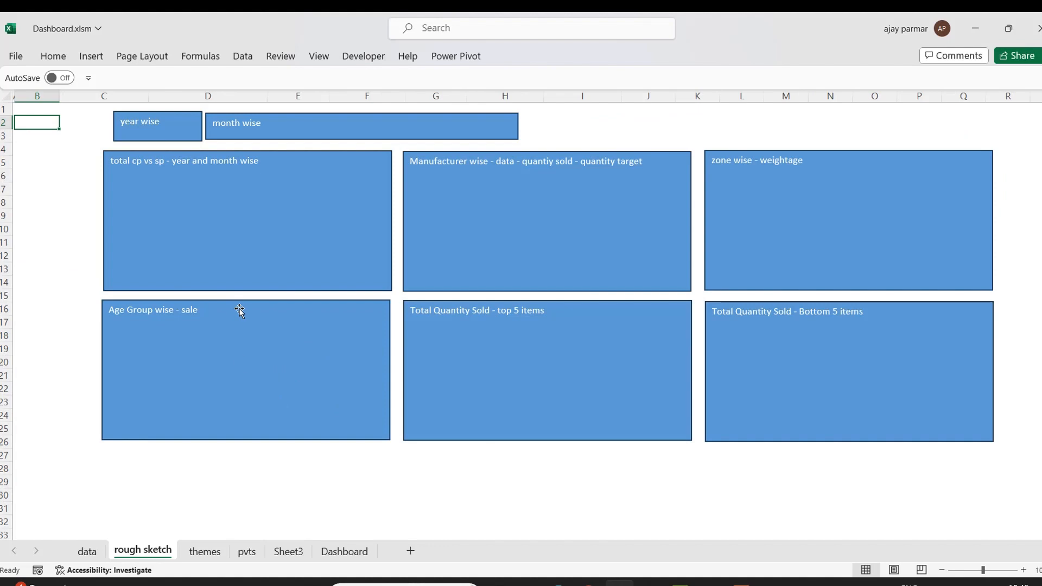
{"action": "left_click", "coordinate": [288, 551]}
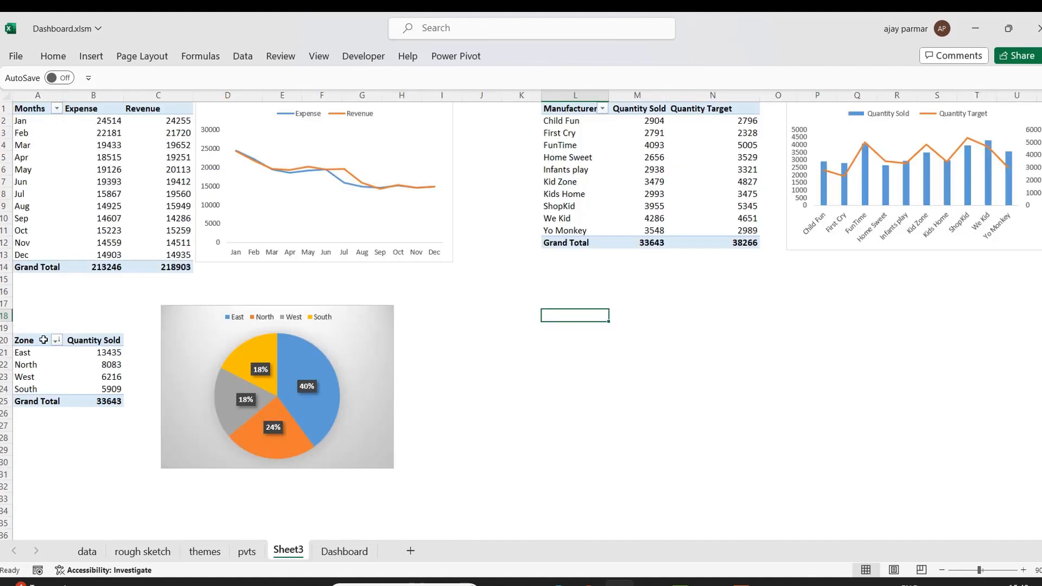
{"action": "left_click", "coordinate": [44, 340]}
{"action": "left_click", "coordinate": [105, 402], "text": "shift"}
{"action": "key", "text": "ctrl+c"}
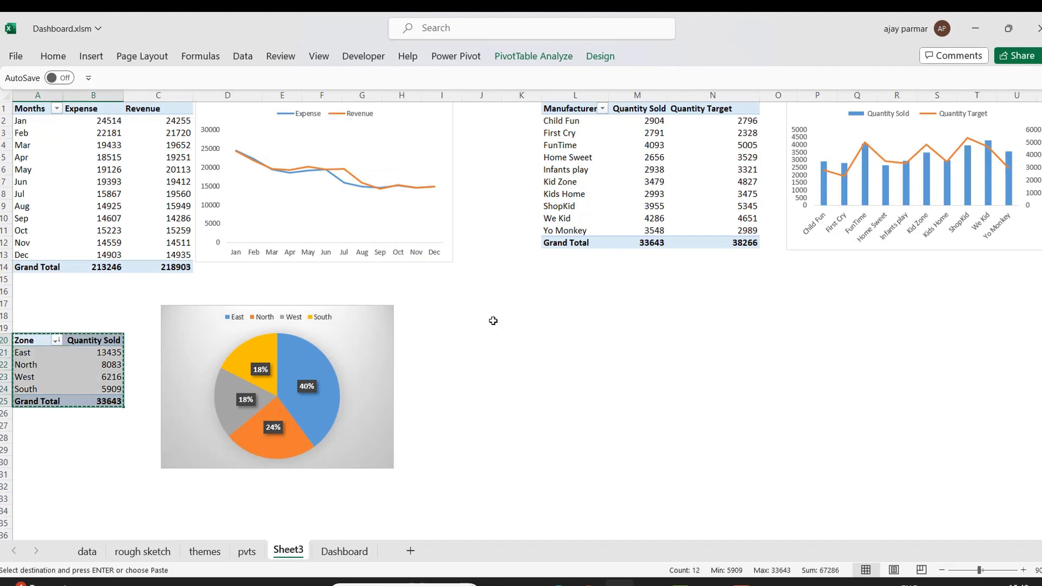
{"action": "left_click", "coordinate": [564, 315]}
{"action": "key", "text": "ctrl+v"}
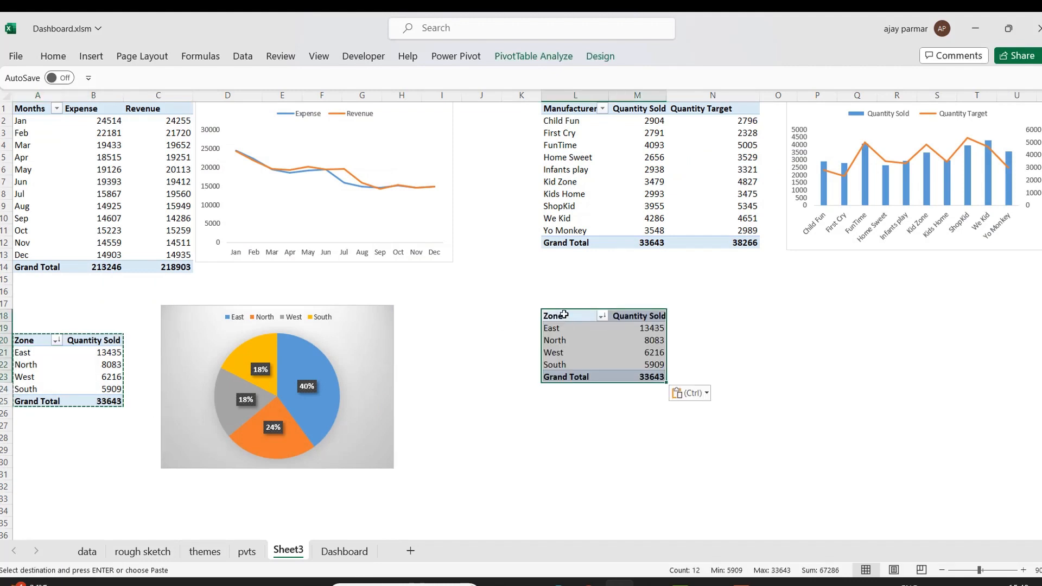
Replace Zone with Age Group as the row field of the duplicated pivot table.
{"action": "right_click", "coordinate": [565, 315]}
{"action": "left_click", "coordinate": [630, 565]}
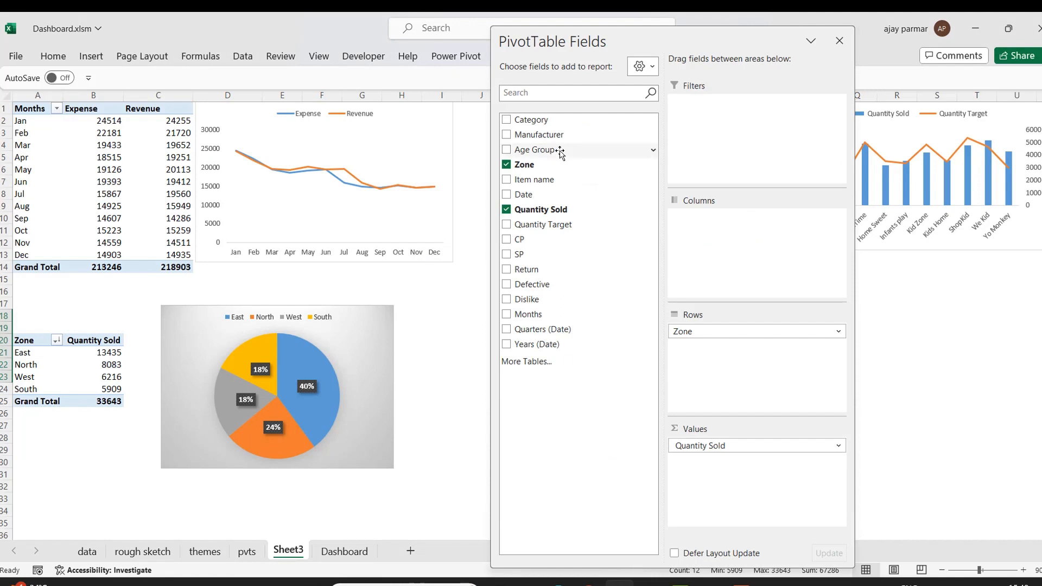
{"action": "left_click_drag", "start_coordinate": [523, 154], "coordinate": [589, 151]}
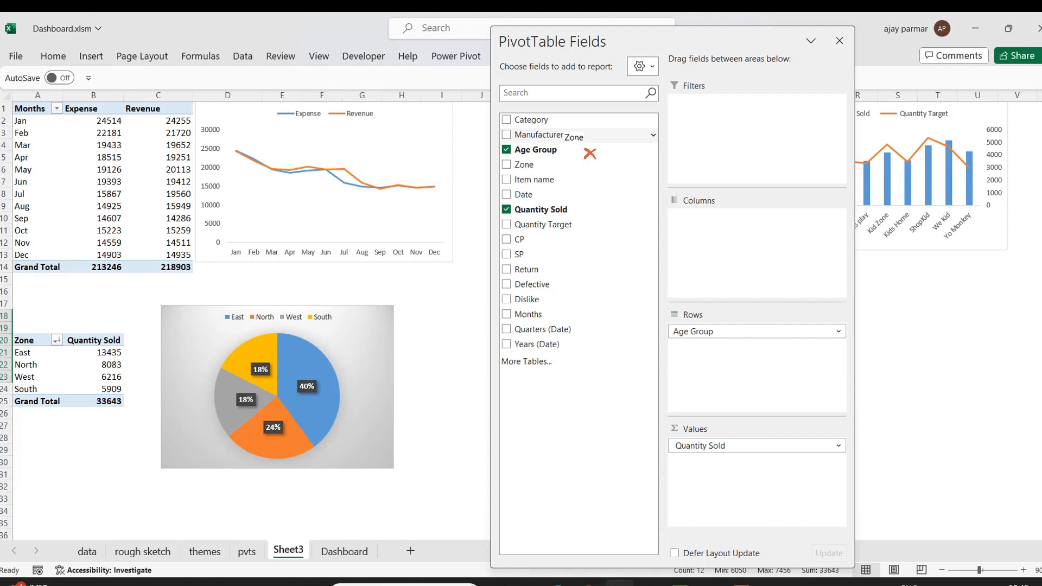
{"action": "left_click_drag", "start_coordinate": [590, 153], "coordinate": [678, 459]}
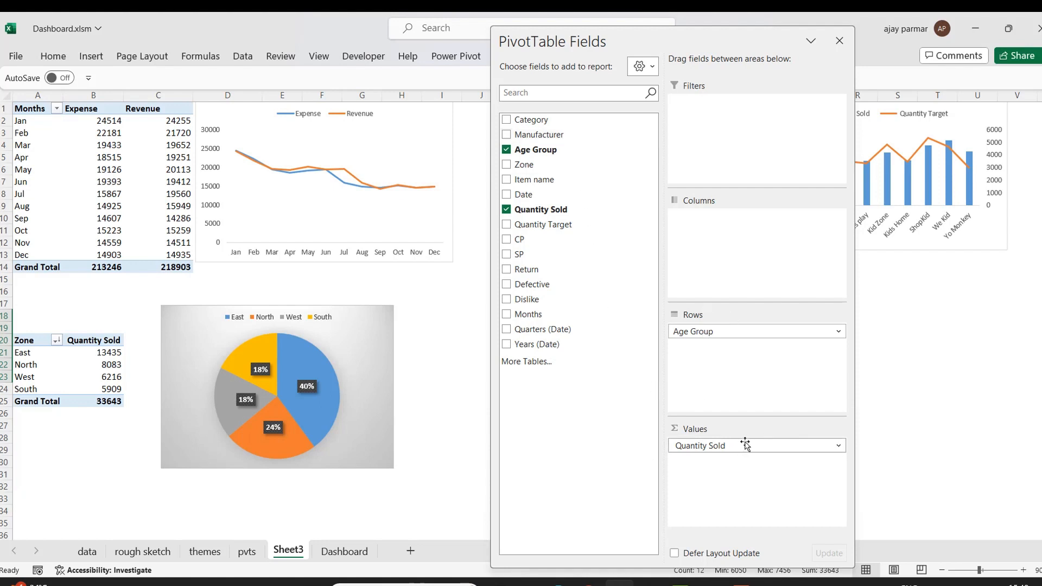
{"action": "left_click", "coordinate": [440, 386]}
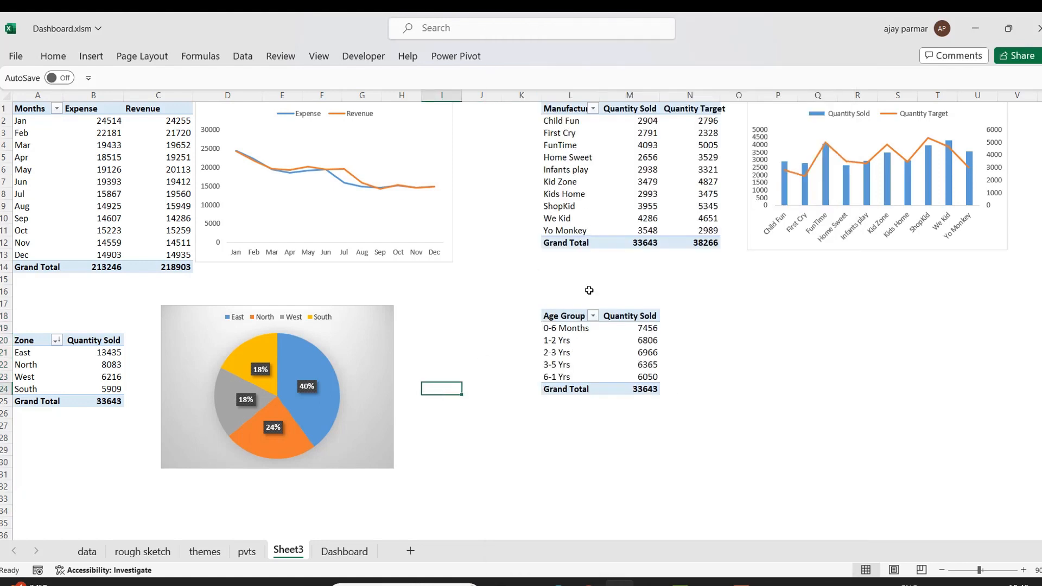
Sort the Age Group pivot by Quantity Sold from largest to smallest.
{"action": "left_click", "coordinate": [616, 328]}
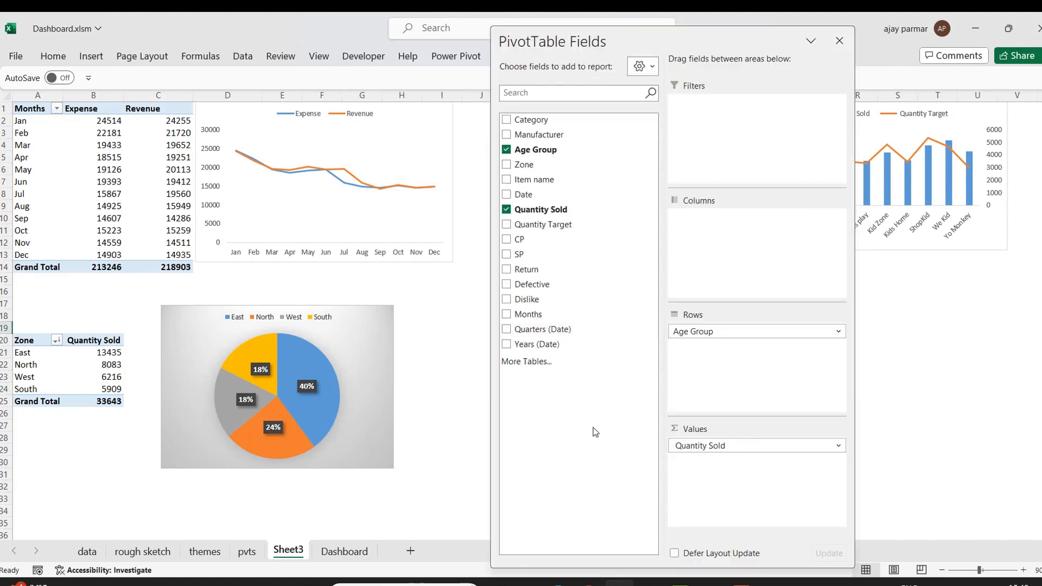
{"action": "left_click", "coordinate": [838, 41]}
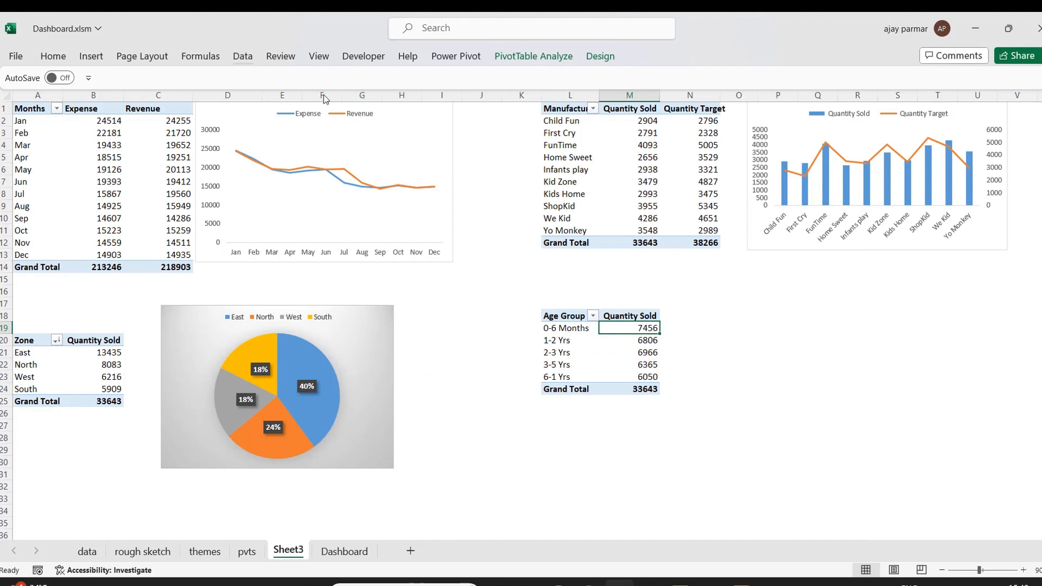
{"action": "key", "text": "alt+d"}
{"action": "key", "text": "s"}
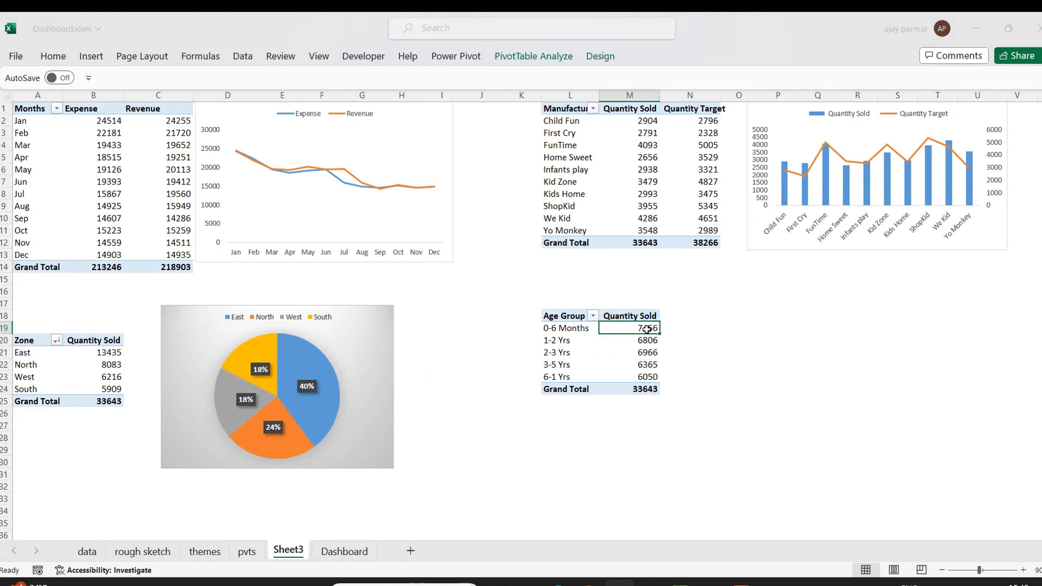
{"action": "left_click", "coordinate": [763, 244]}
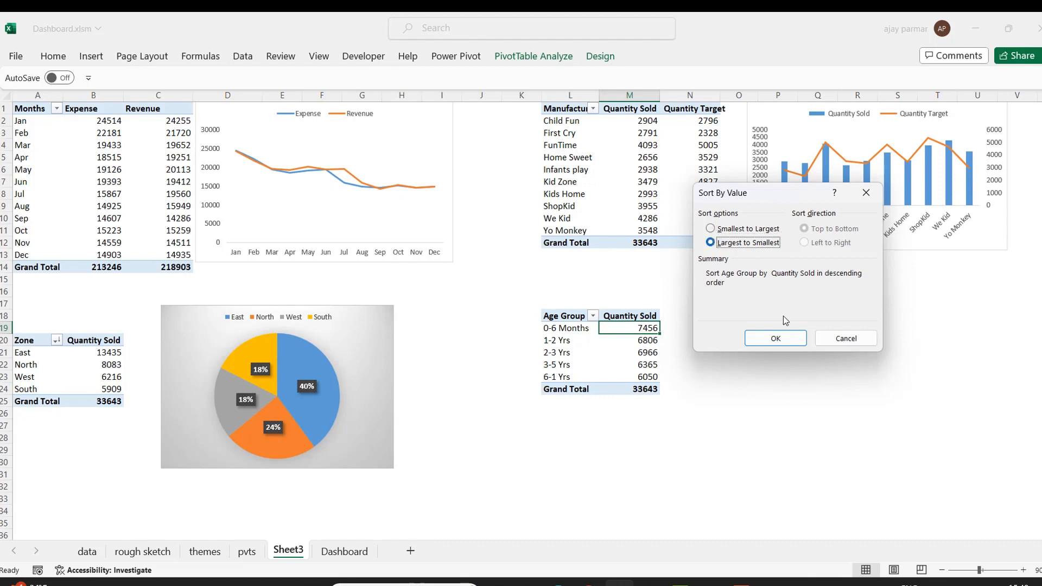
{"action": "left_click", "coordinate": [775, 337]}
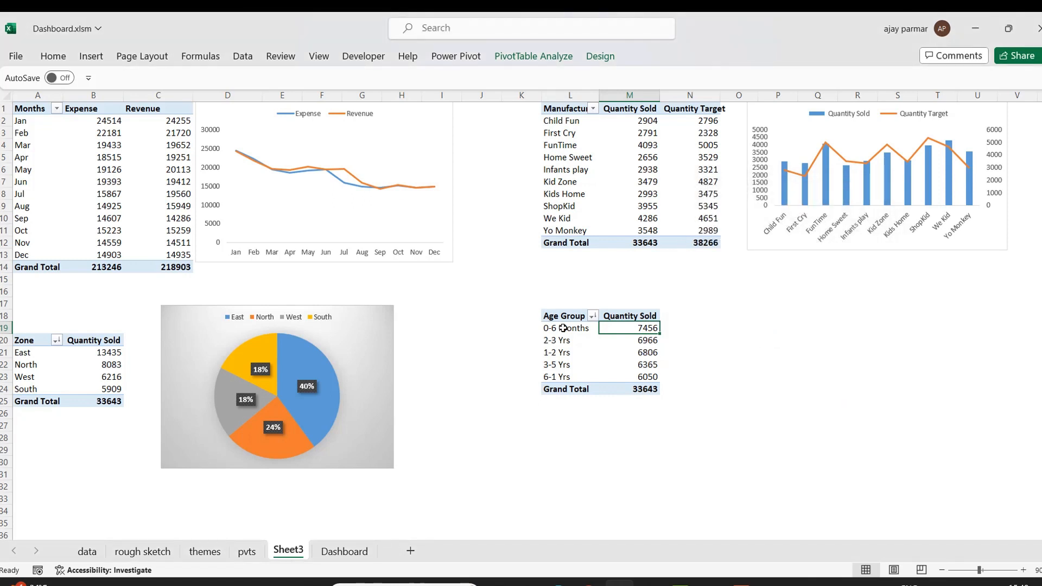
Switch to the Dashboard sheet to review the finished charts, then return to Sheet3.
{"action": "left_click", "coordinate": [360, 553]}
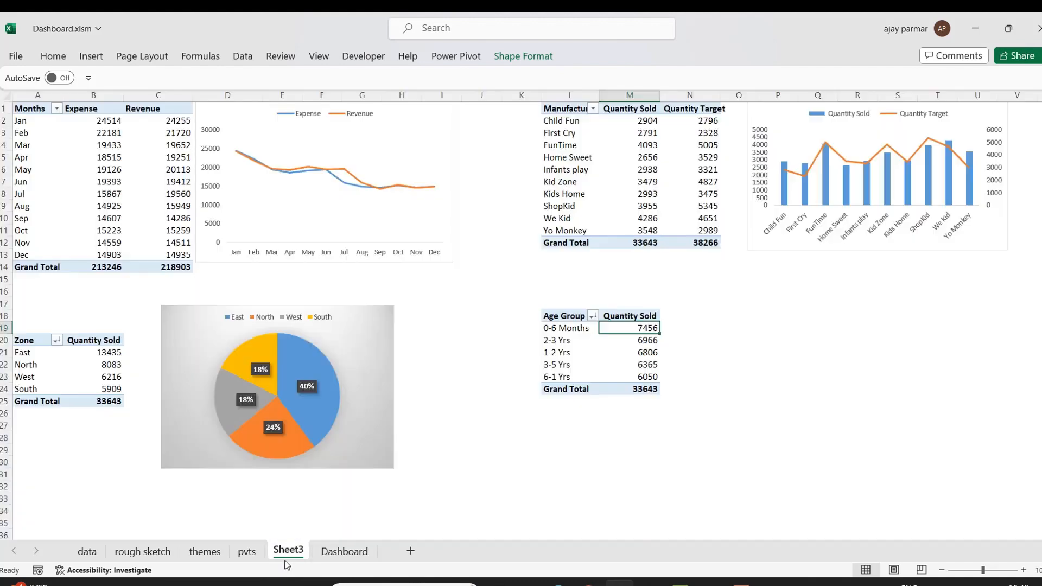
{"action": "left_click", "coordinate": [287, 556]}
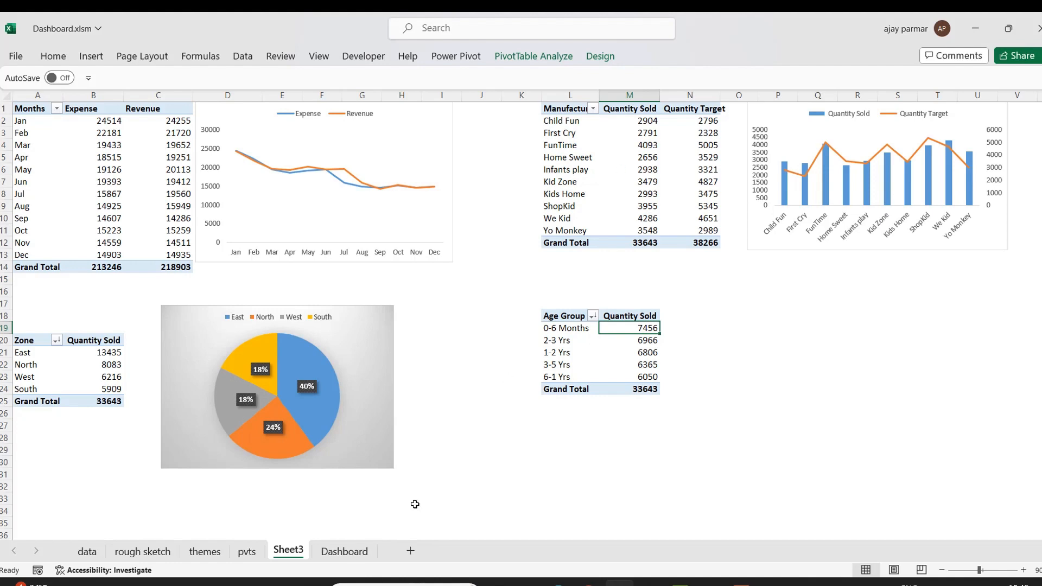
{"action": "left_click", "coordinate": [346, 553]}
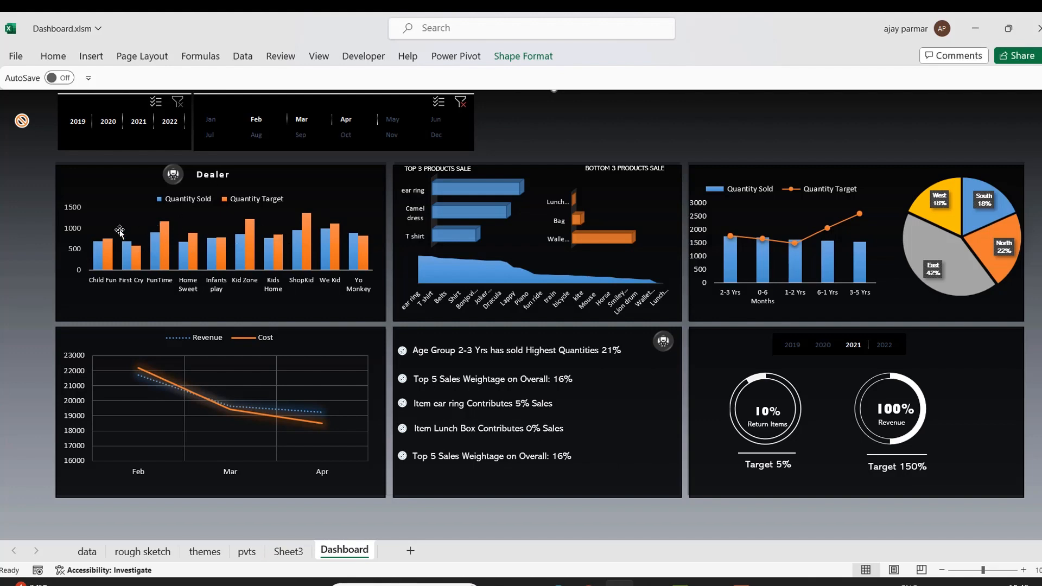
{"action": "left_click", "coordinate": [288, 551]}
Nudge the manufacturer combo chart slightly downward.
{"action": "left_click", "coordinate": [793, 107]}
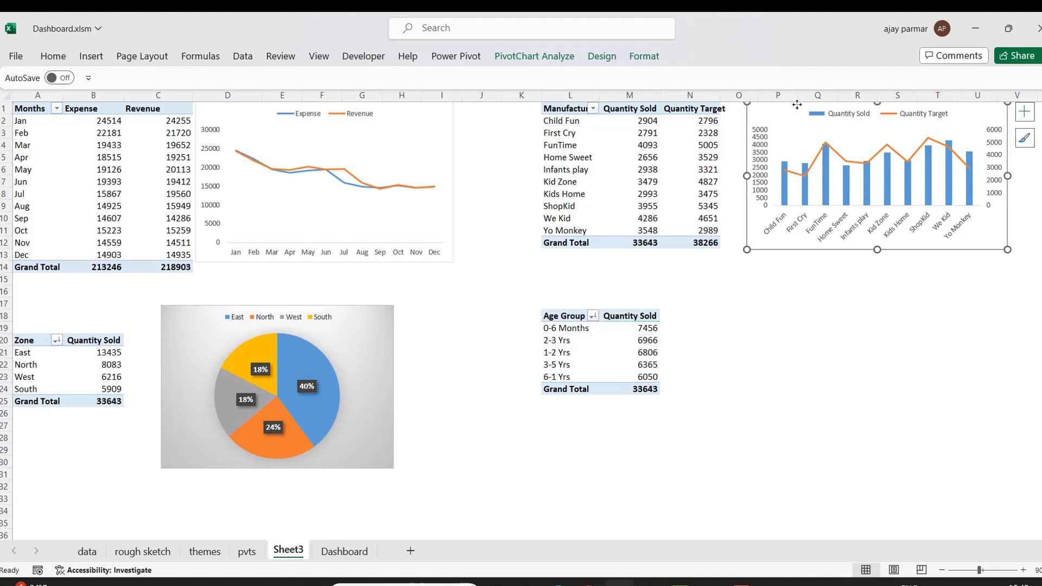
{"action": "left_click_drag", "start_coordinate": [769, 106], "coordinate": [769, 112]}
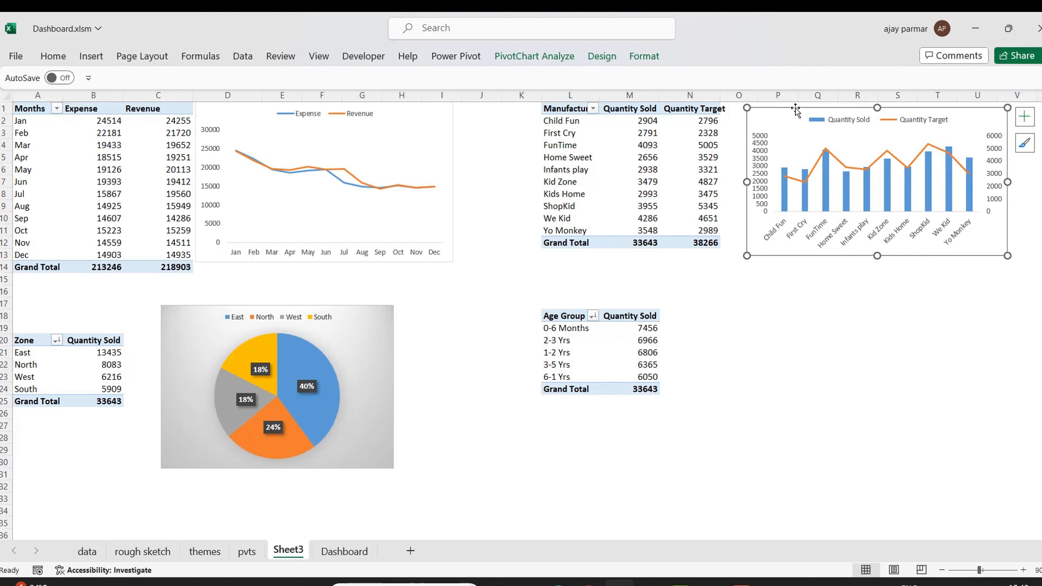
{"action": "left_click", "coordinate": [573, 329]}
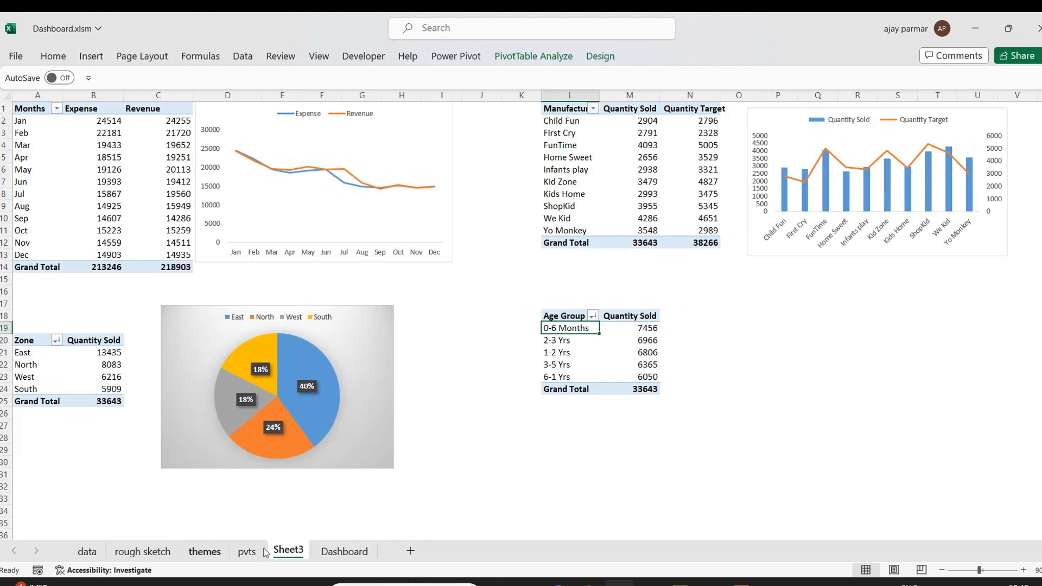
Add Quantity Target as a second value field to the Age Group pivot table.
{"action": "left_click", "coordinate": [362, 553]}
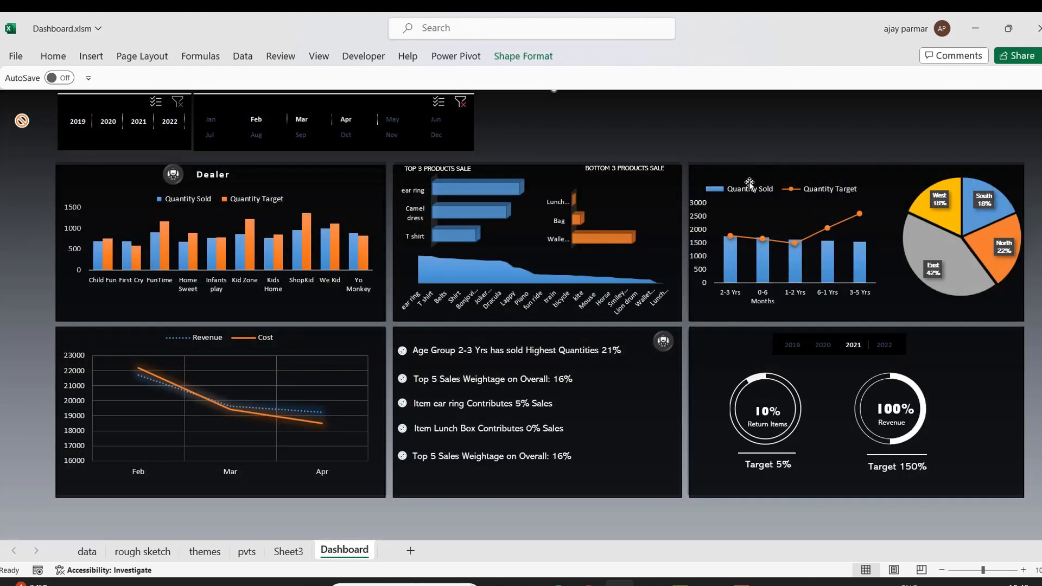
{"action": "left_click", "coordinate": [288, 551]}
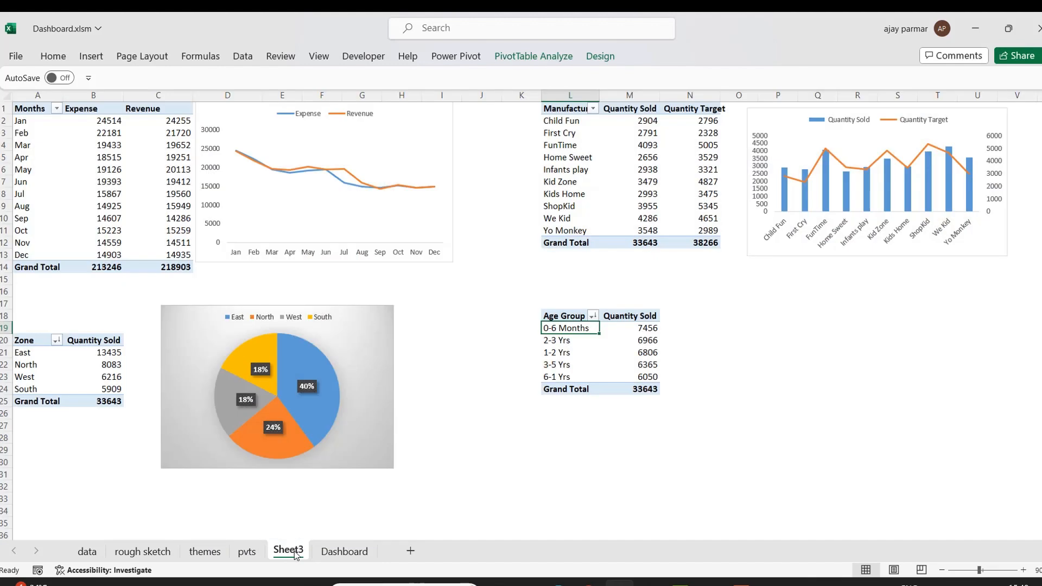
{"action": "right_click", "coordinate": [579, 328]}
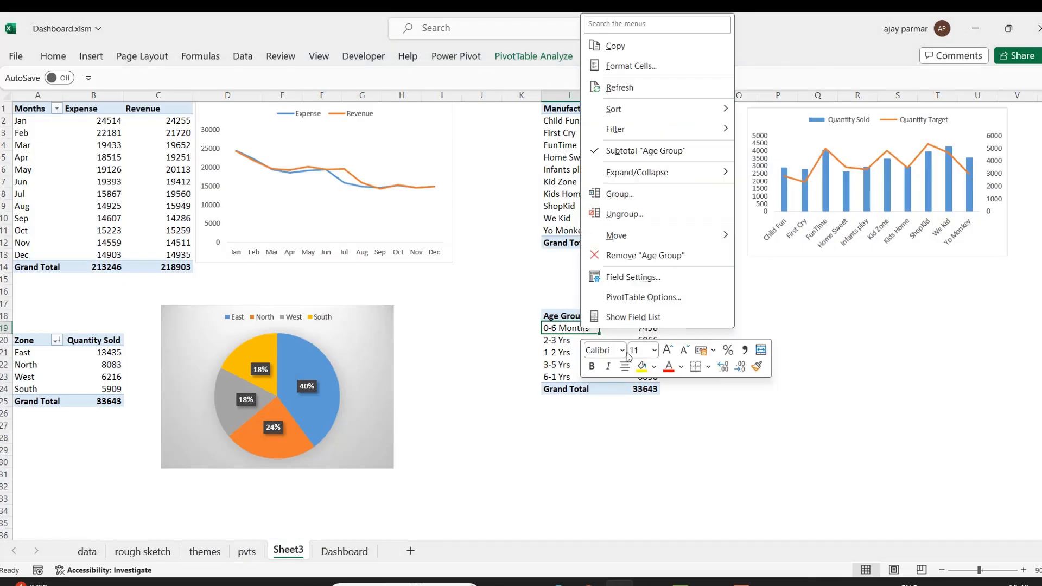
{"action": "left_click", "coordinate": [629, 318]}
{"action": "left_click_drag", "start_coordinate": [548, 225], "coordinate": [753, 493]}
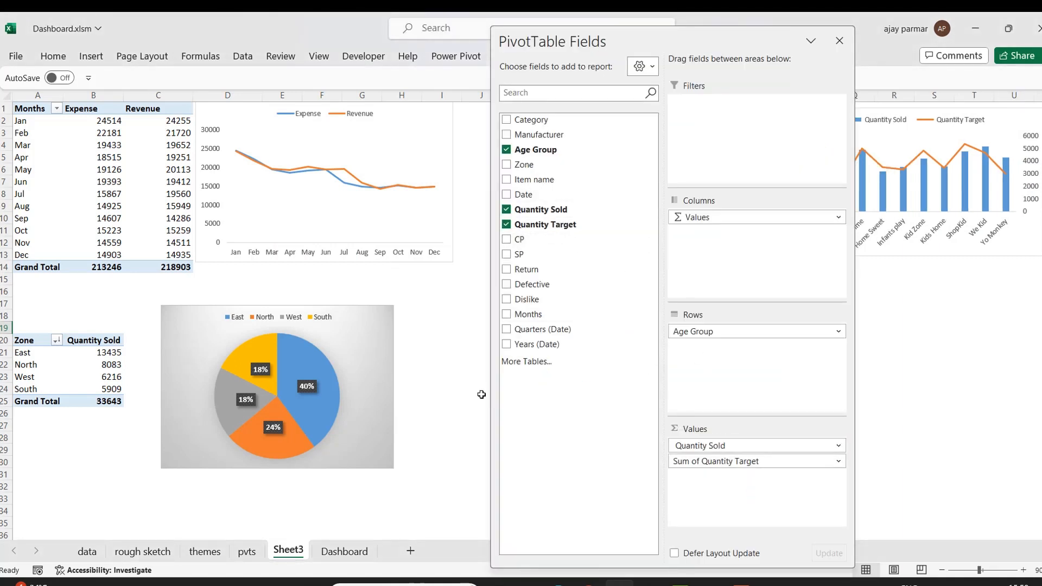
{"action": "left_click", "coordinate": [451, 364]}
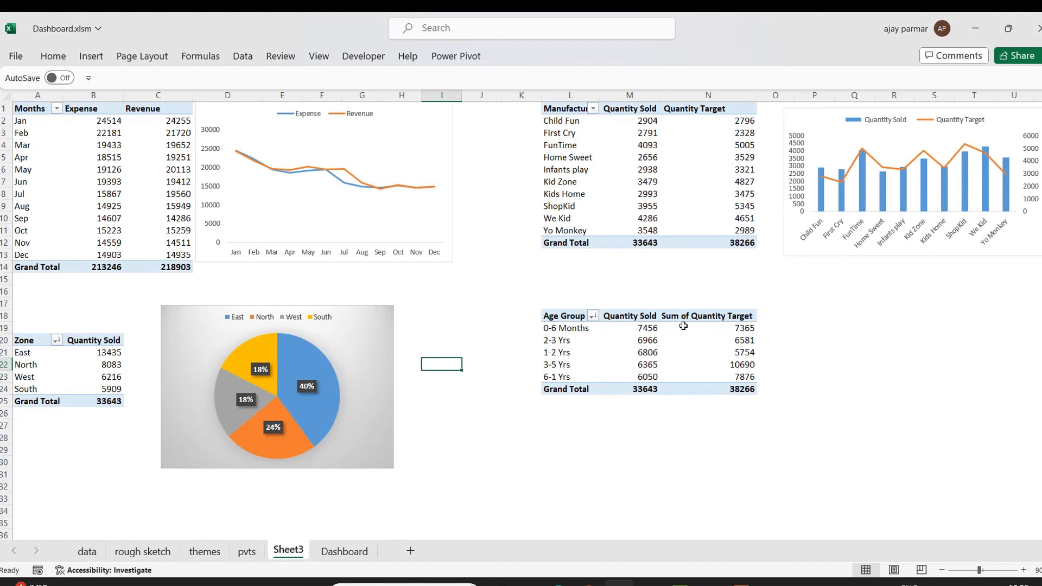
{"action": "left_click", "coordinate": [708, 315]}
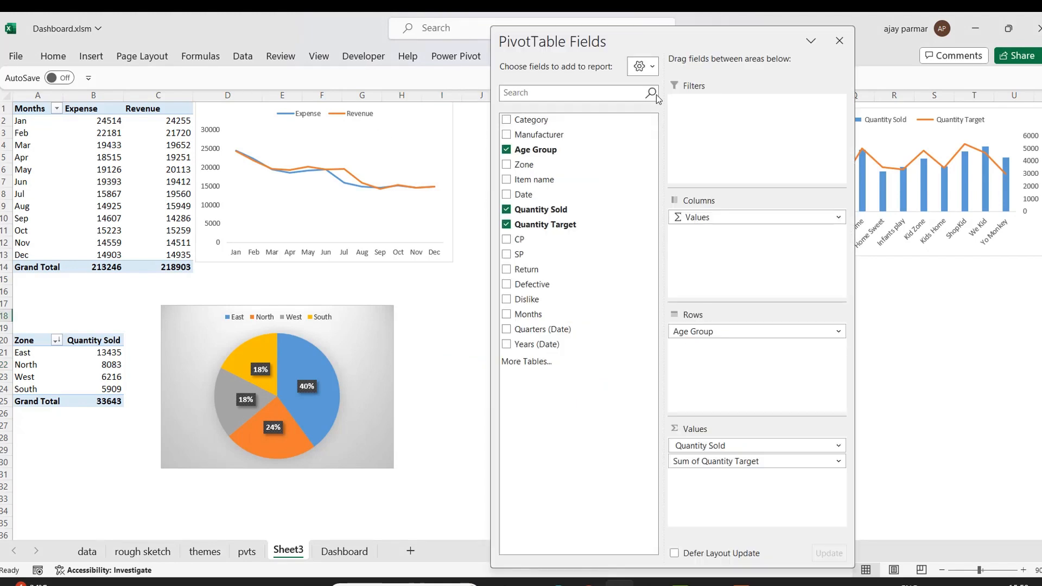
{"action": "left_click", "coordinate": [839, 42]}
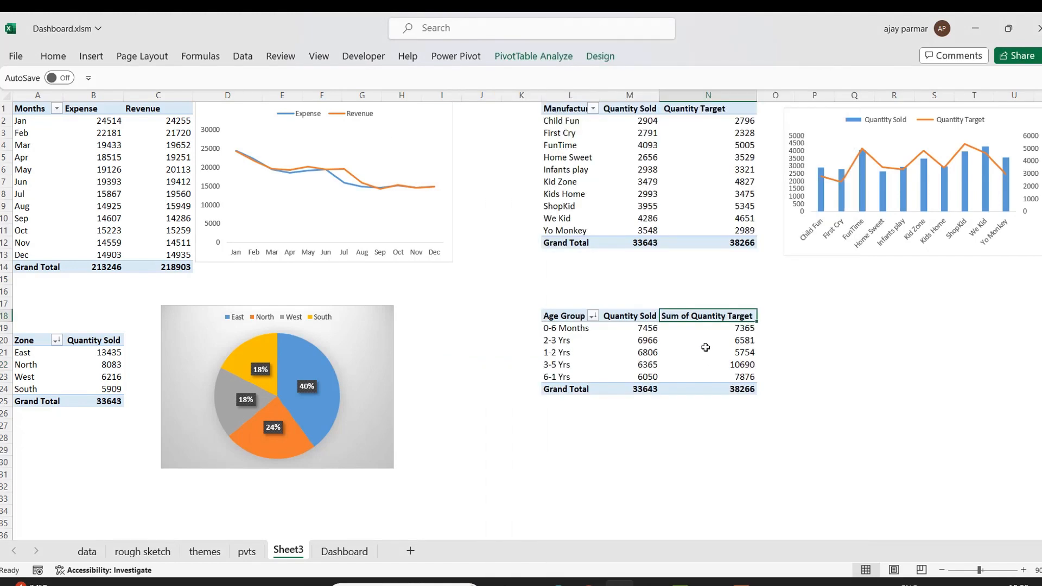
Rename the Sum of Quantity Target column header to Quantity Target.
{"action": "key", "text": "F2"}
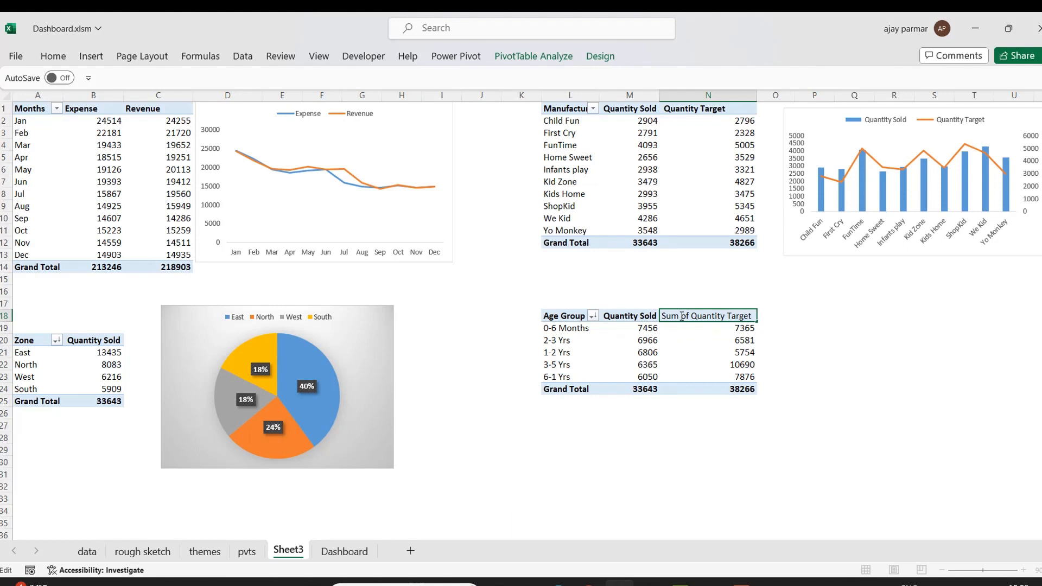
{"action": "key", "text": "BackSpace"}
{"action": "key", "text": "BackSpace"}
{"action": "key", "text": "BackSpace"}
{"action": "key", "text": "BackSpace"}
{"action": "key", "text": "BackSpace"}
{"action": "key", "text": "BackSpace"}
{"action": "key", "text": "BackSpace"}
{"action": "key", "text": "Return"}
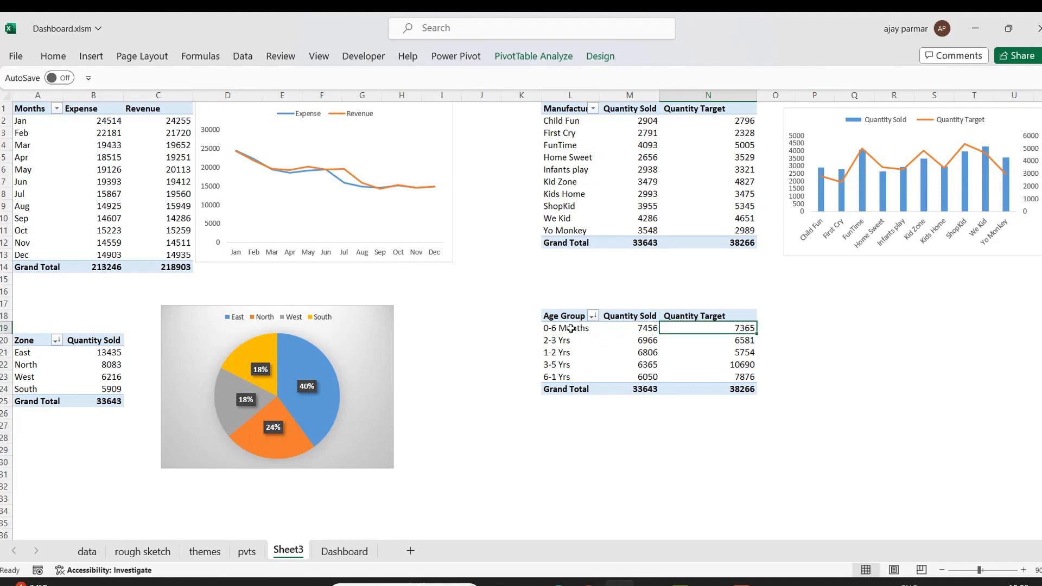
Insert a clustered column and line combo PivotChart with Quantity Target on the secondary axis.
{"action": "left_click", "coordinate": [571, 329]}
{"action": "left_click", "coordinate": [87, 57]}
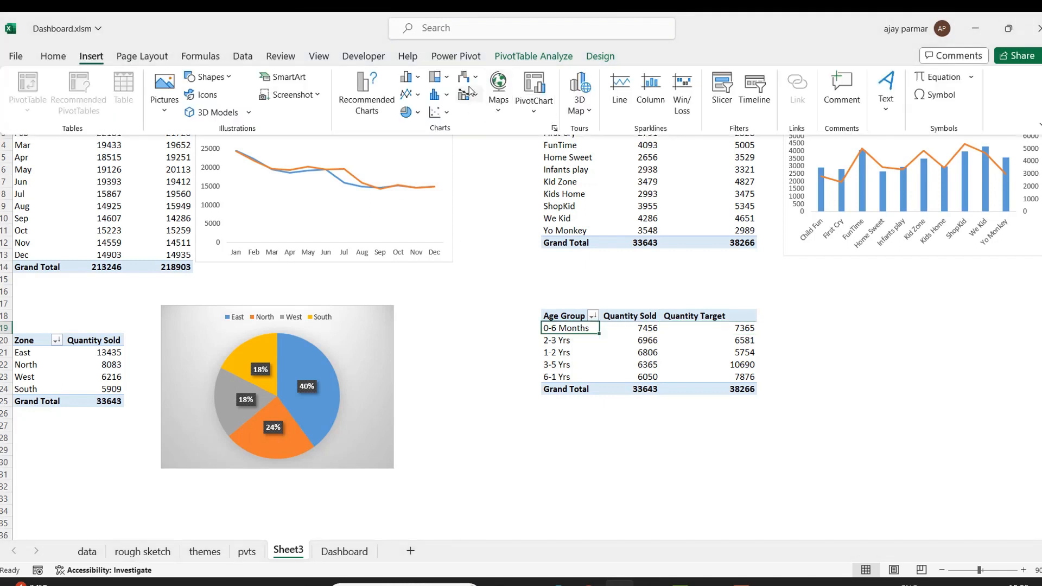
{"action": "left_click", "coordinate": [439, 76]}
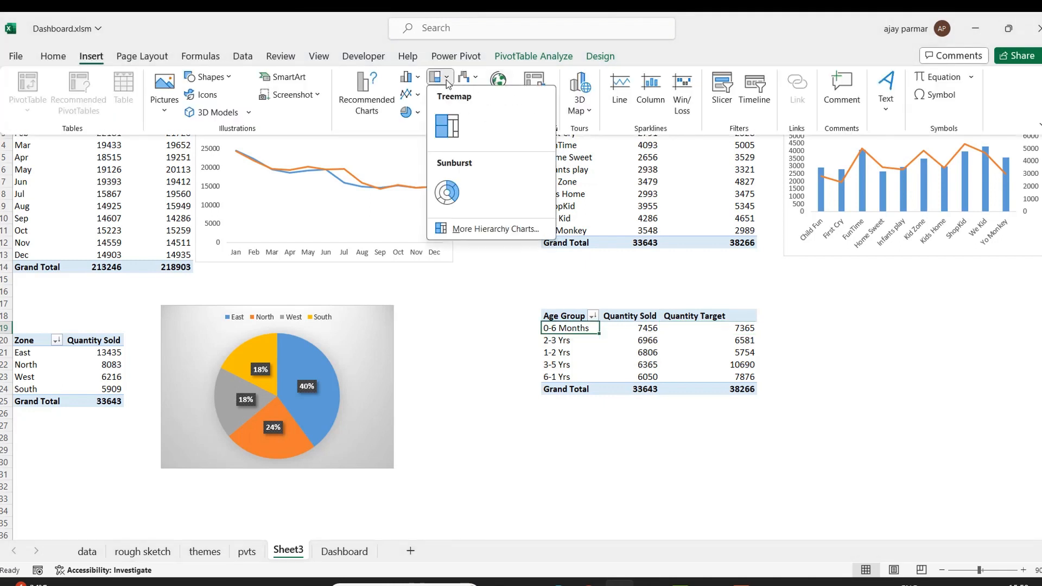
{"action": "left_click", "coordinate": [417, 78]}
{"action": "left_click", "coordinate": [457, 359]}
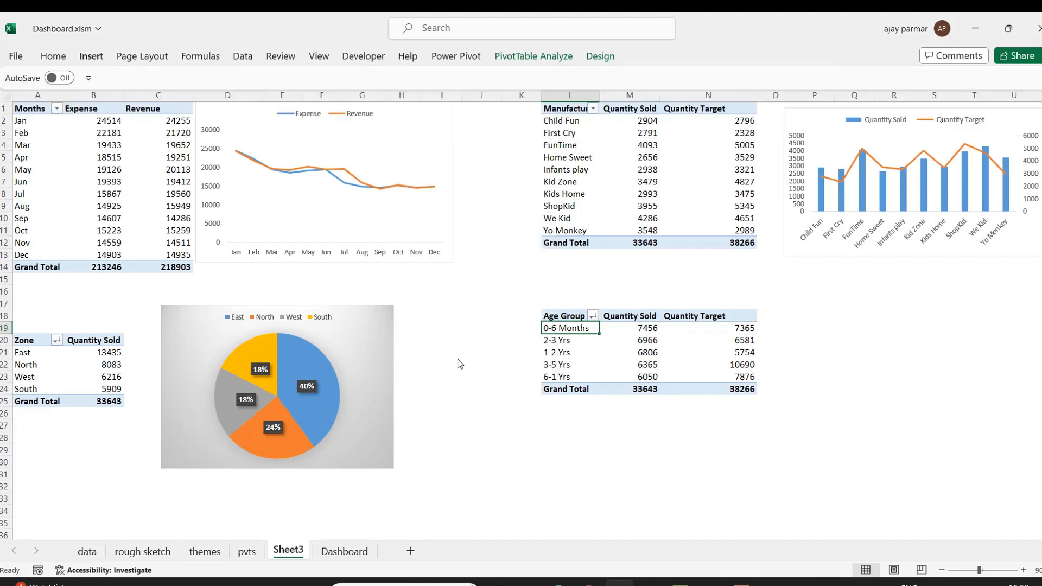
{"action": "left_click", "coordinate": [358, 423]}
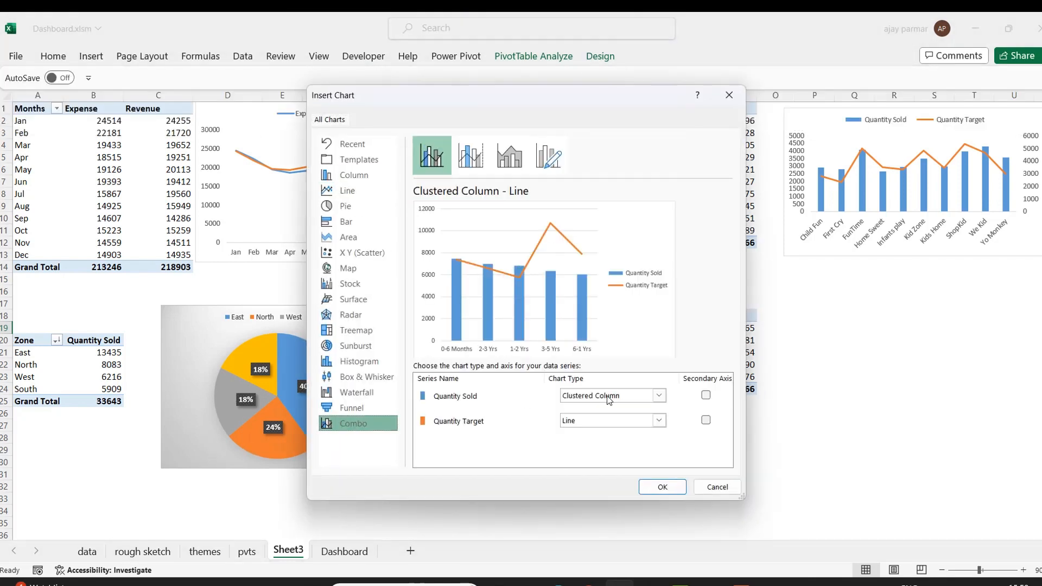
{"action": "left_click", "coordinate": [705, 420]}
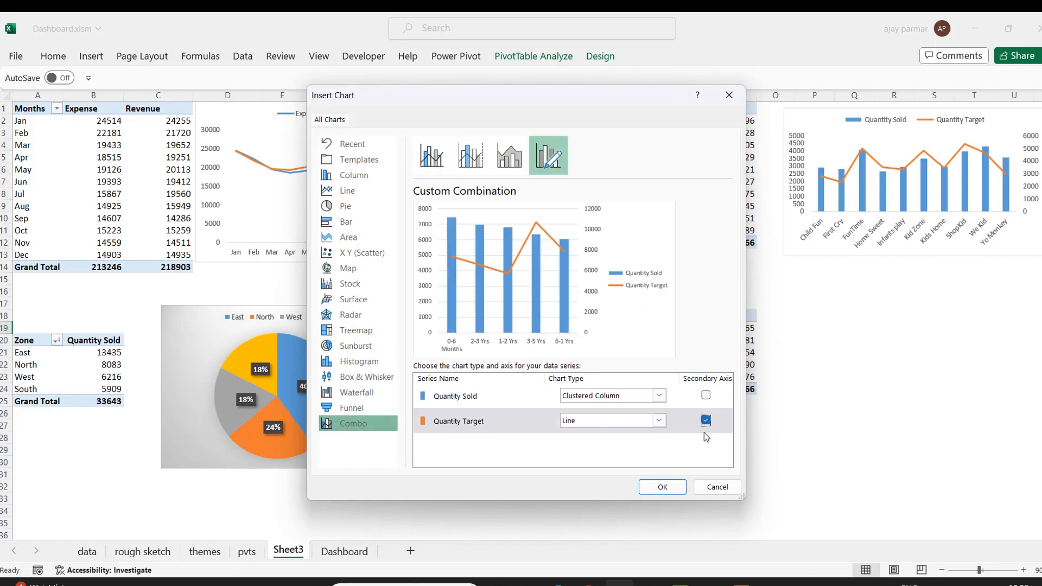
{"action": "left_click", "coordinate": [661, 487]}
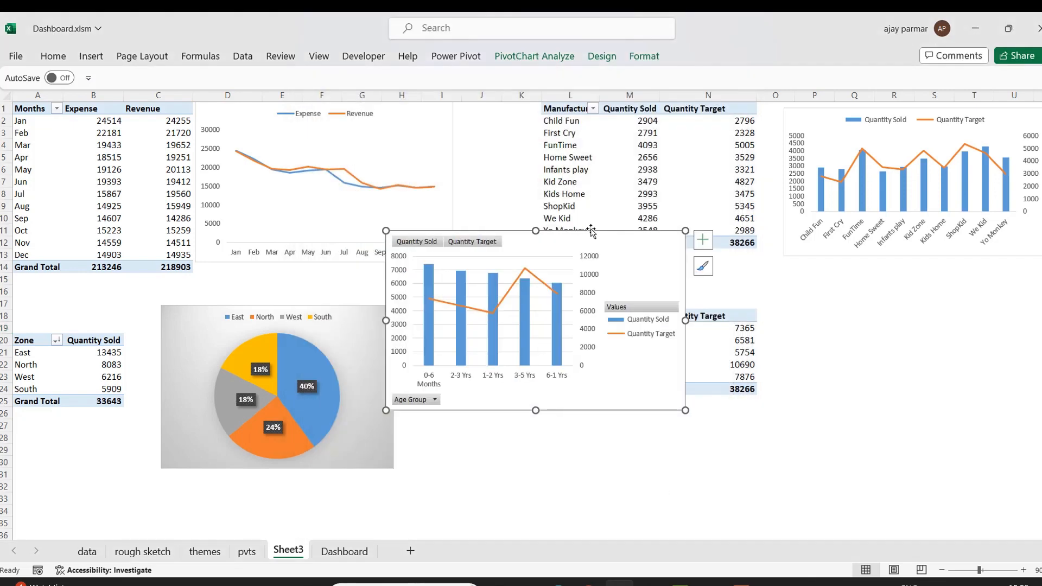
Hide all field buttons on the combo chart and position it beside the Age Group pivot.
{"action": "left_click_drag", "start_coordinate": [598, 237], "coordinate": [975, 290]}
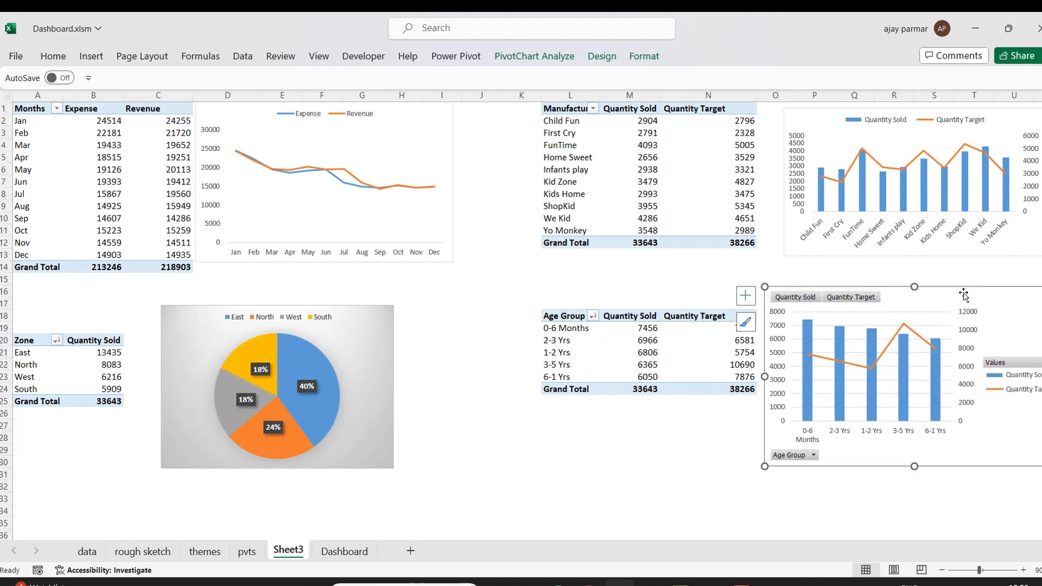
{"action": "right_click", "coordinate": [798, 297]}
{"action": "left_click", "coordinate": [867, 450]}
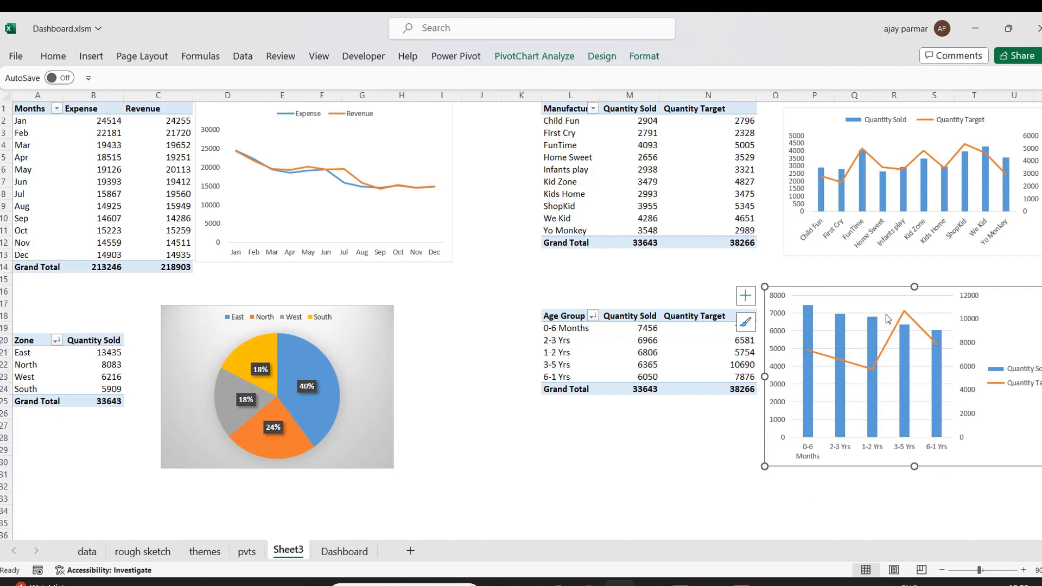
{"action": "left_click_drag", "start_coordinate": [995, 291], "coordinate": [830, 275]}
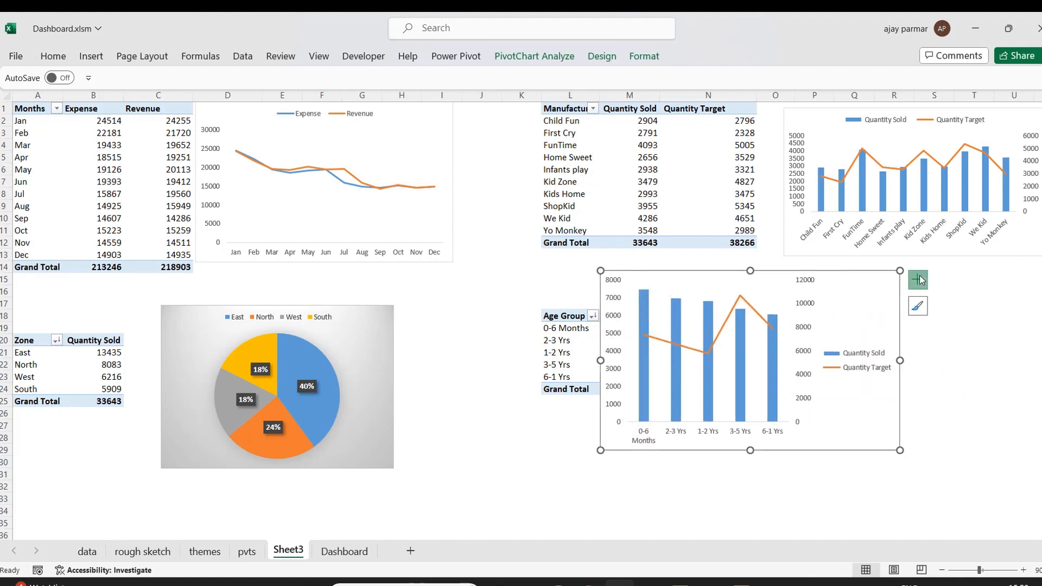
Place the combo chart's legend at the top.
{"action": "left_click", "coordinate": [918, 280]}
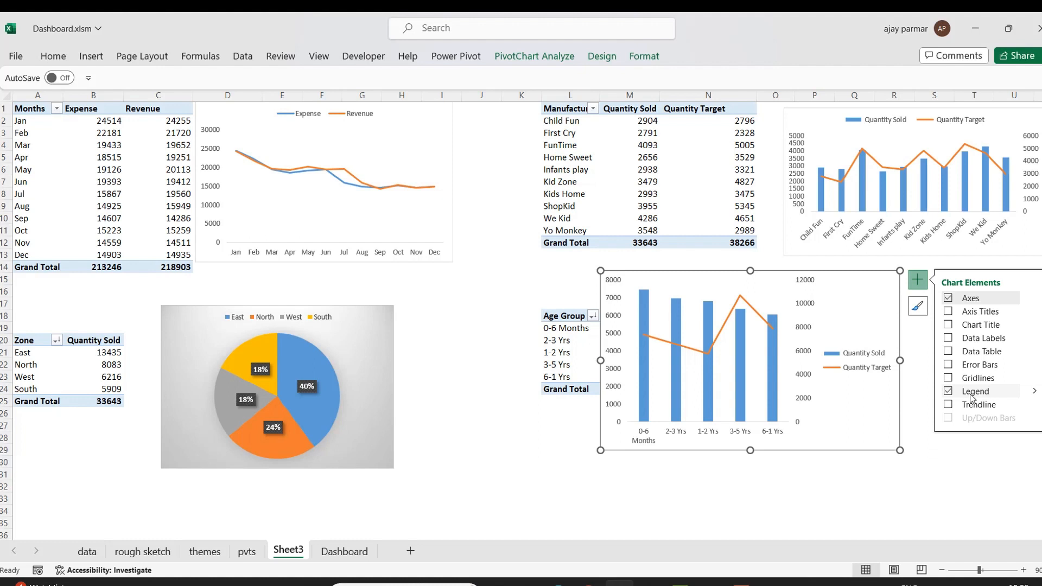
{"action": "left_click", "coordinate": [1034, 391]}
{"action": "left_click", "coordinate": [877, 414]}
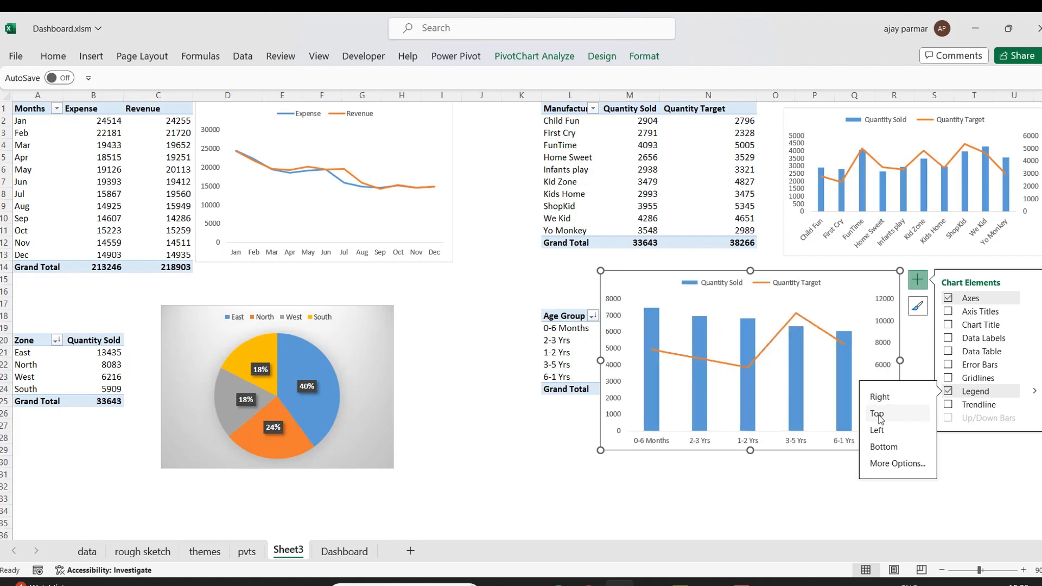
Move the age-group combo chart to the right, directly below the manufacturer chart.
{"action": "left_click", "coordinate": [789, 529]}
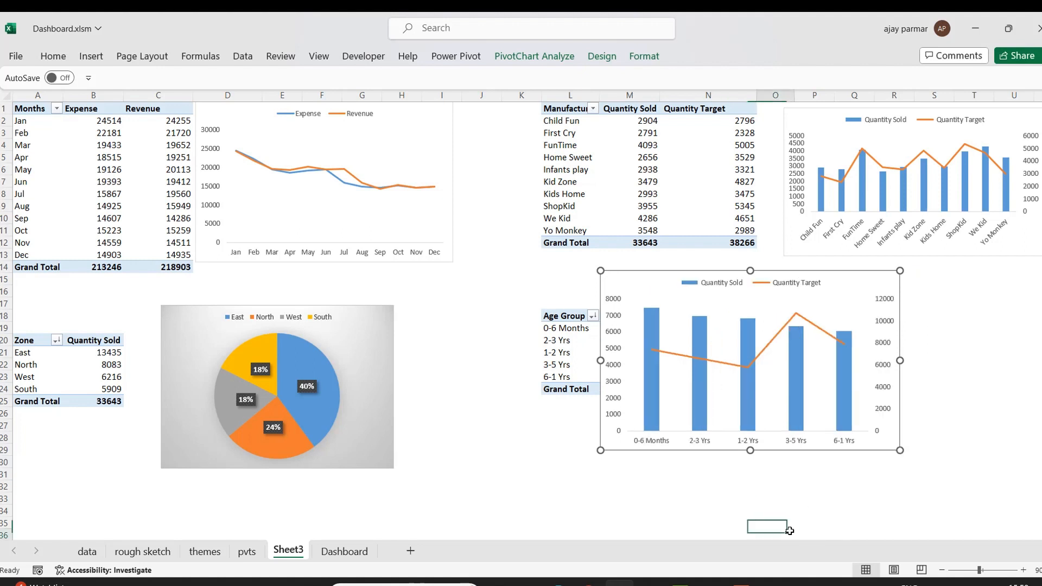
{"action": "left_click", "coordinate": [819, 270]}
{"action": "left_click_drag", "start_coordinate": [820, 270], "coordinate": [966, 265]}
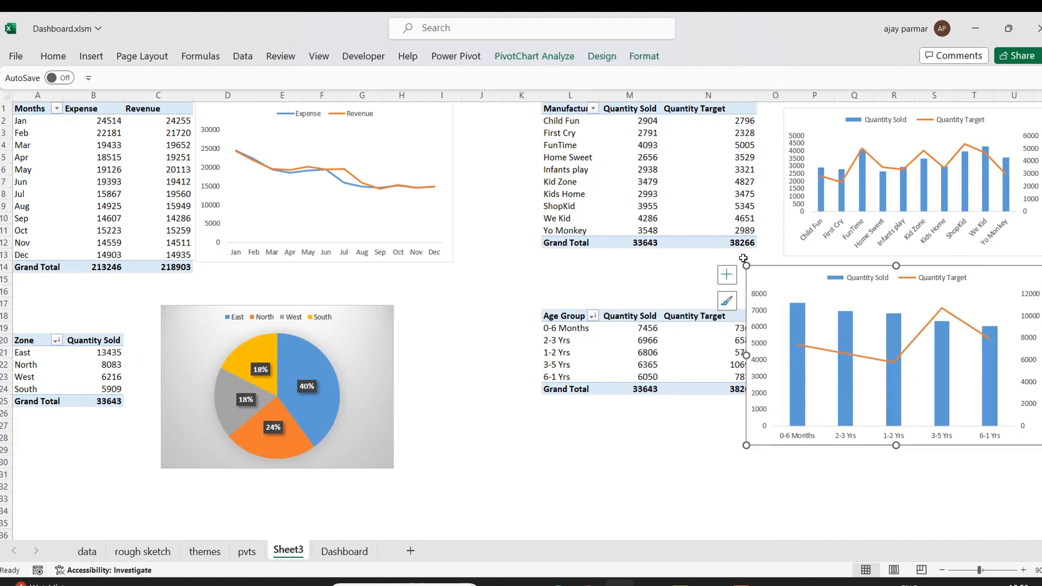
{"action": "left_click_drag", "start_coordinate": [746, 264], "coordinate": [793, 282]}
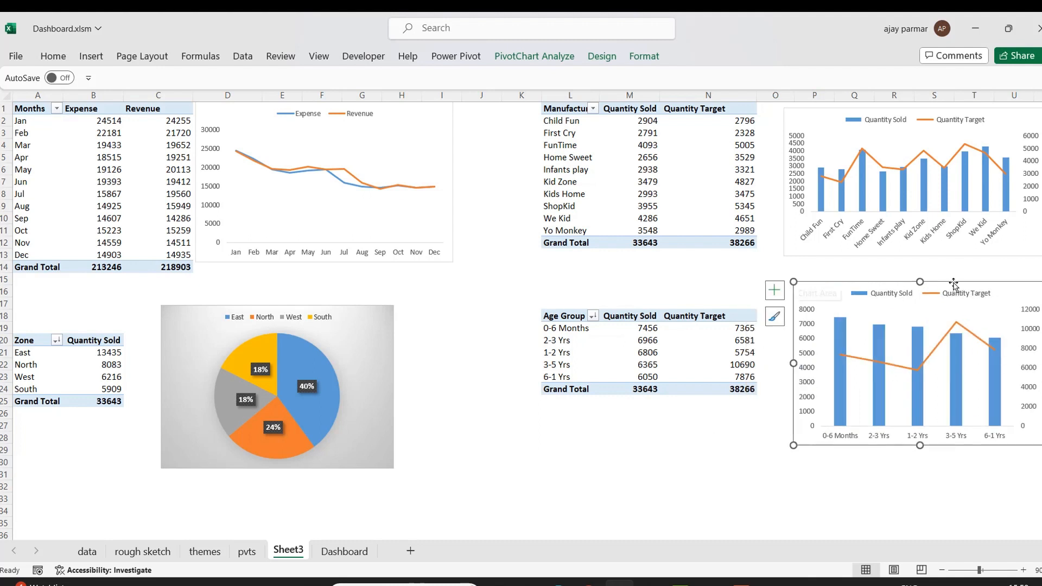
{"action": "left_click_drag", "start_coordinate": [970, 283], "coordinate": [963, 283]}
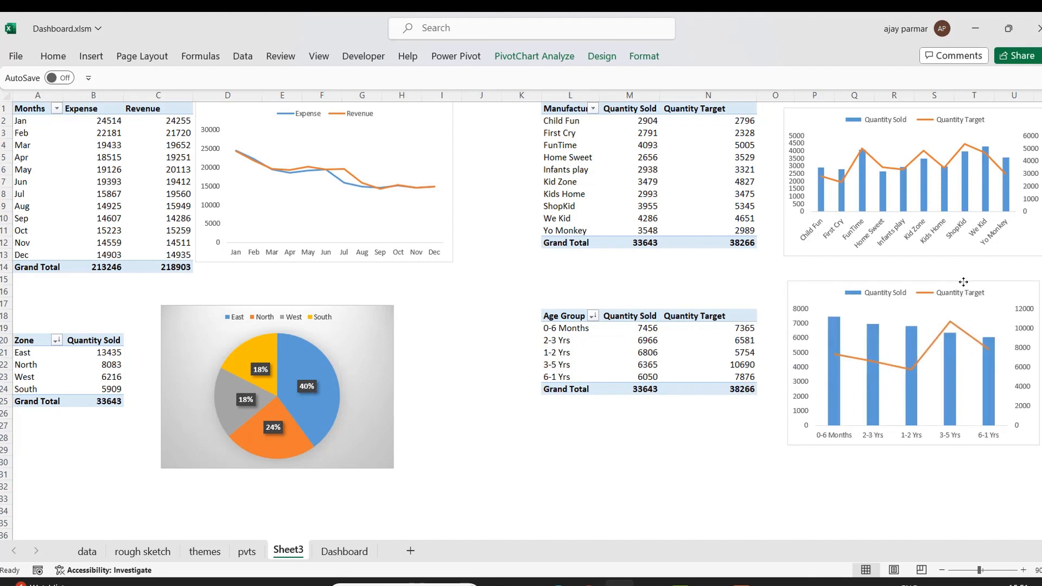
Change the manufacturer chart's type to a plain clustered column chart.
{"action": "left_click", "coordinate": [816, 110]}
{"action": "left_click", "coordinate": [602, 55]}
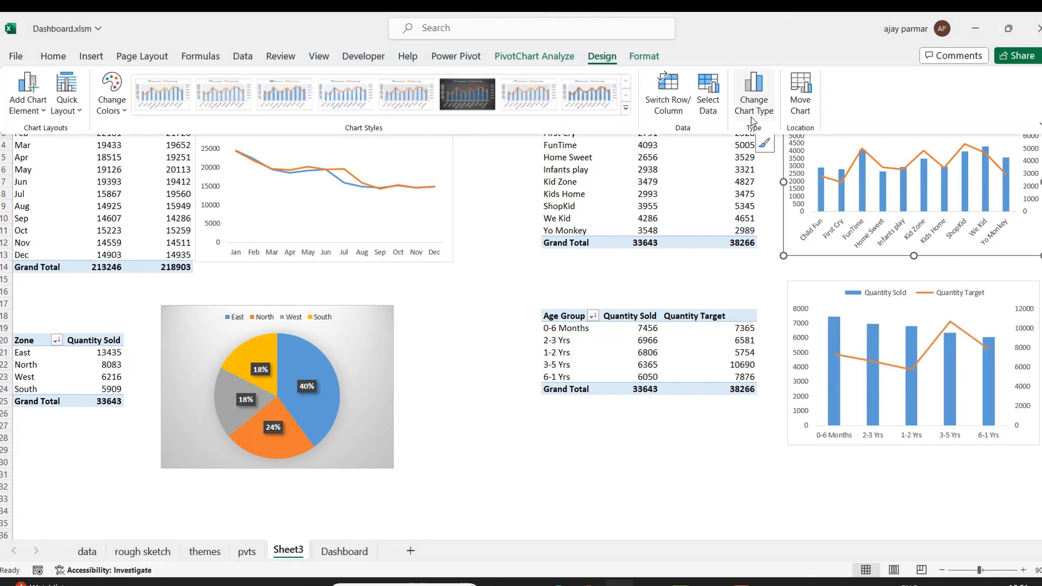
{"action": "left_click", "coordinate": [739, 111]}
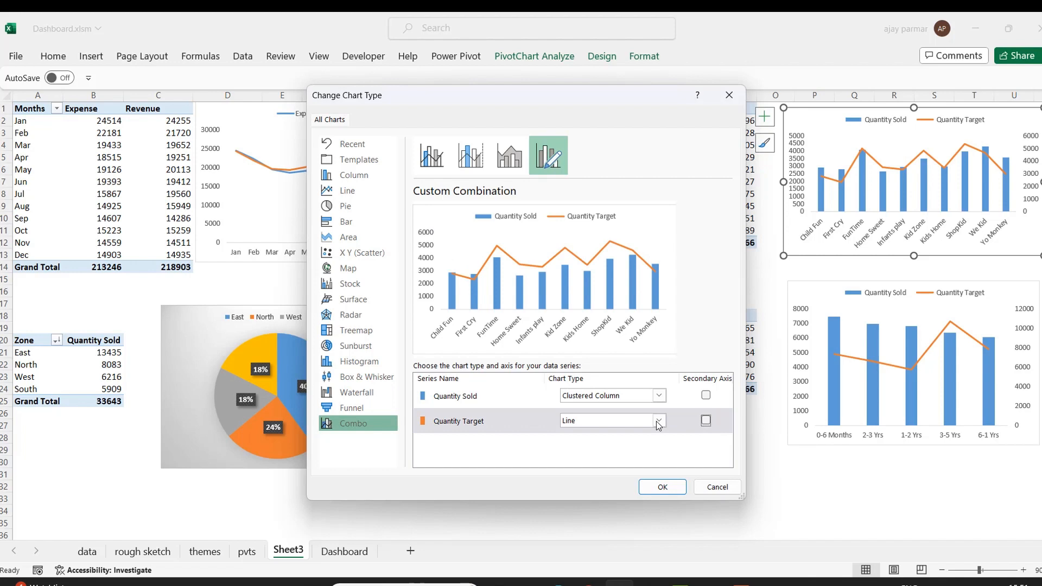
{"action": "left_click", "coordinate": [354, 175]}
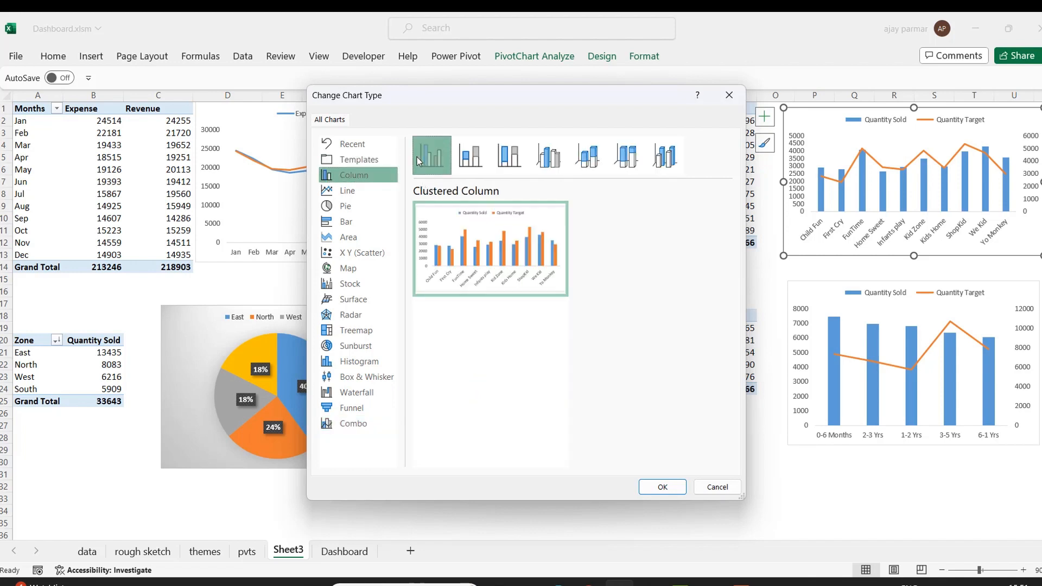
{"action": "double_click", "coordinate": [418, 161]}
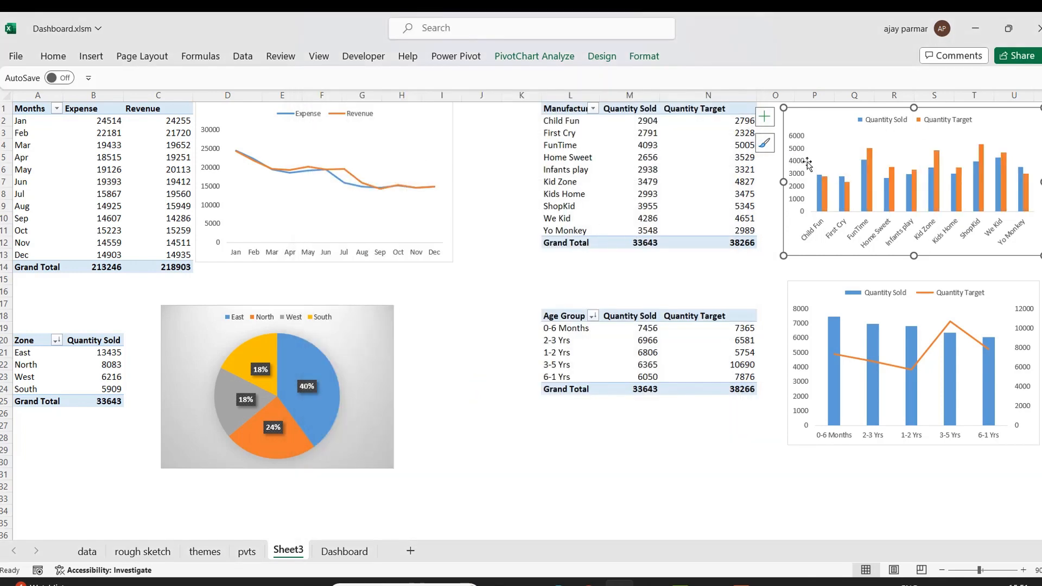
{"action": "left_click", "coordinate": [683, 471]}
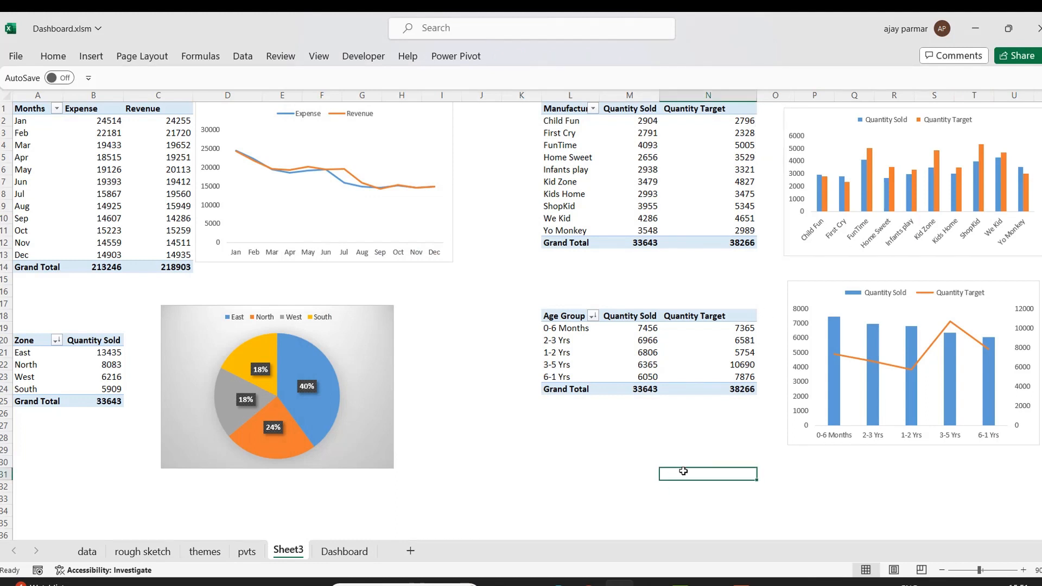
Resize the zone pie chart slightly smaller and shift it left.
{"action": "left_click_drag", "start_coordinate": [382, 443], "coordinate": [360, 438]}
{"action": "left_click_drag", "start_coordinate": [369, 296], "coordinate": [352, 305]}
{"action": "left_click", "coordinate": [469, 435]}
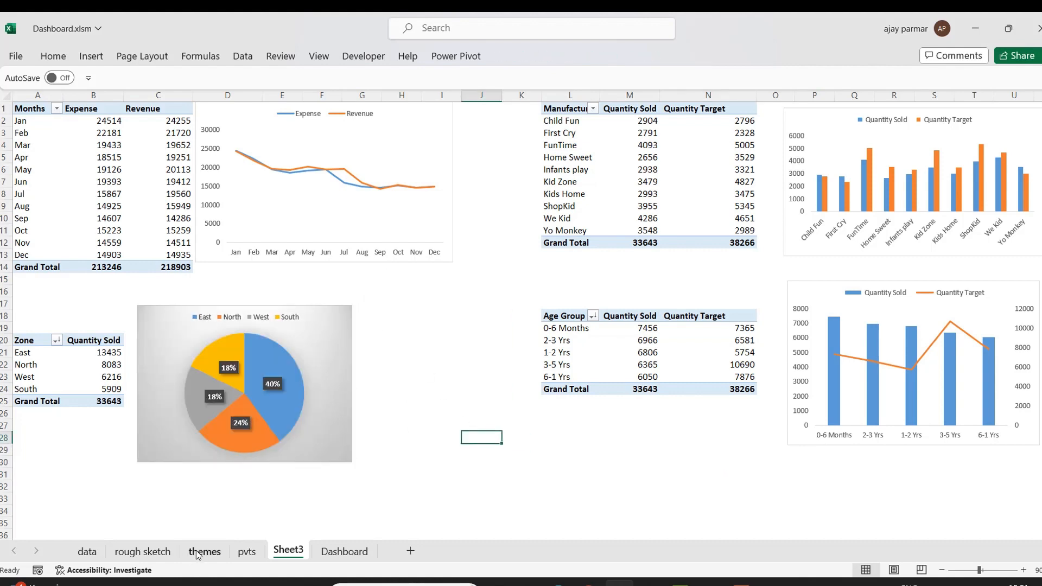
Review the rough sketch layout and the columns of the source data sheet.
{"action": "left_click", "coordinate": [151, 553]}
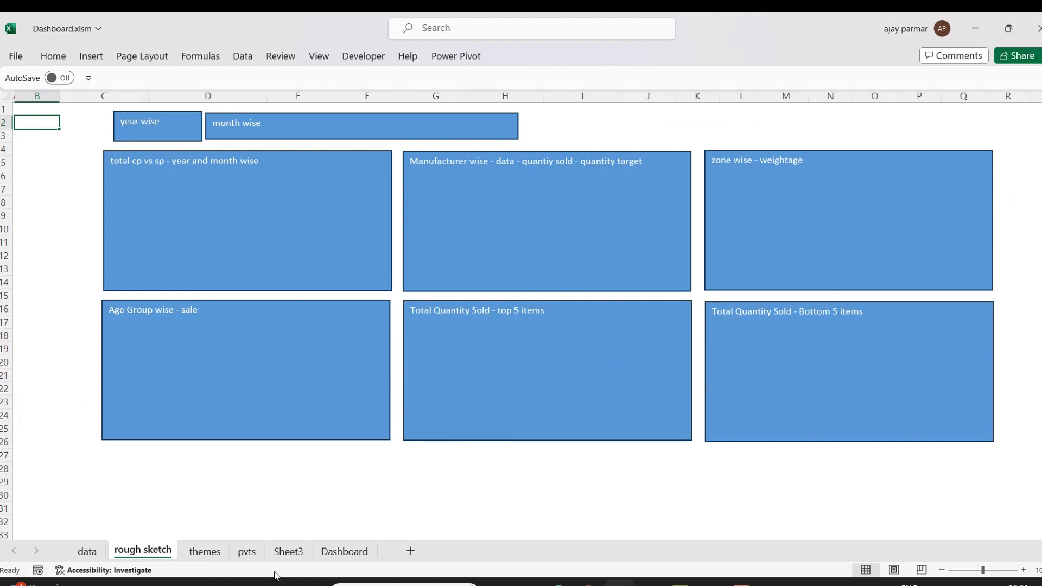
{"action": "left_click", "coordinate": [87, 551]}
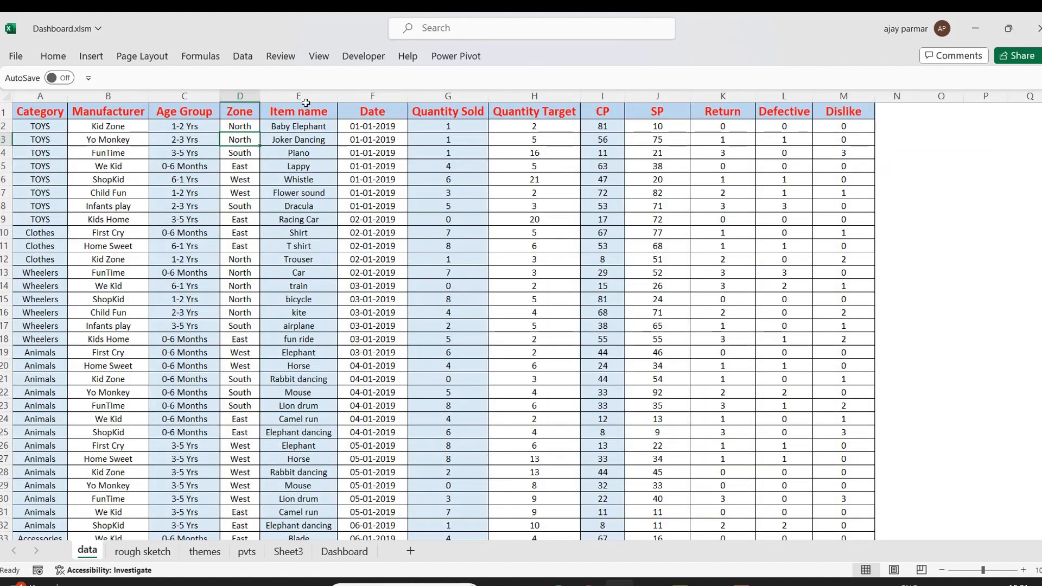
{"action": "left_click", "coordinate": [305, 104]}
{"action": "key", "text": "Down"}
{"action": "key", "text": "Down"}
{"action": "key", "text": "Down"}
{"action": "key", "text": "Down"}
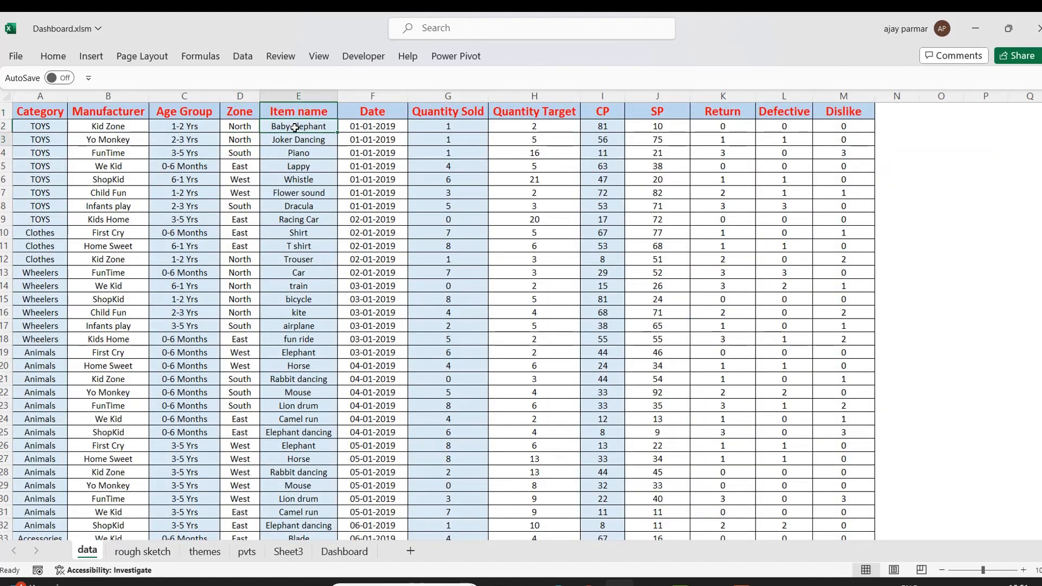
{"action": "key", "text": "Down"}
{"action": "key", "text": "Down"}
{"action": "key", "text": "Down"}
{"action": "key", "text": "Down"}
{"action": "key", "text": "Down"}
{"action": "key", "text": "Down"}
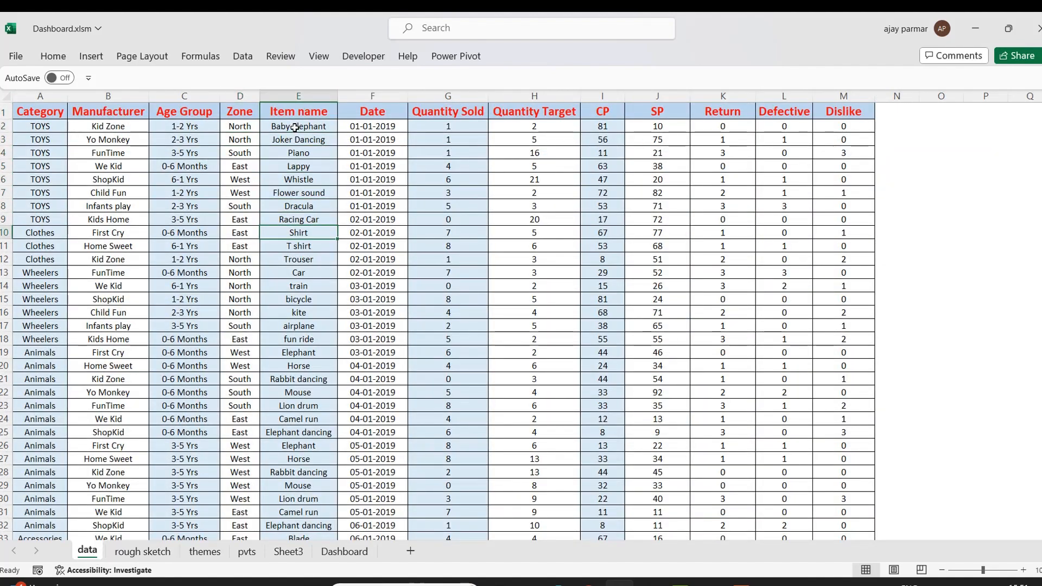
{"action": "key", "text": "Up"}
{"action": "key", "text": "Up"}
{"action": "key", "text": "Up"}
{"action": "key", "text": "Up"}
{"action": "key", "text": "Up"}
{"action": "key", "text": "Up"}
{"action": "key", "text": "Up"}
{"action": "key", "text": "Up"}
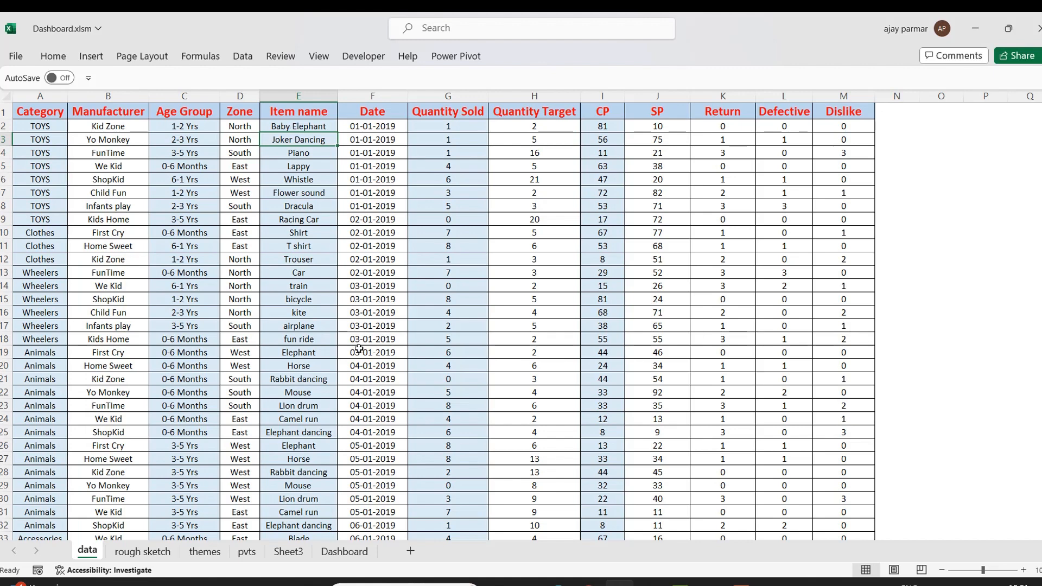
Copy the Age Group pivot table and paste it into cell A33 on Sheet3.
{"action": "left_click", "coordinate": [291, 556]}
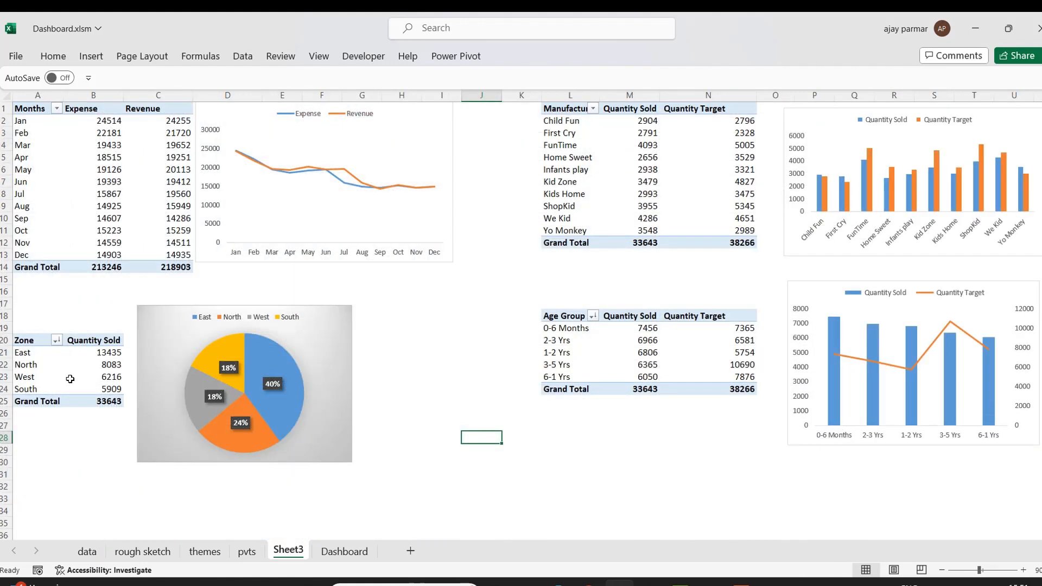
{"action": "left_click", "coordinate": [557, 318]}
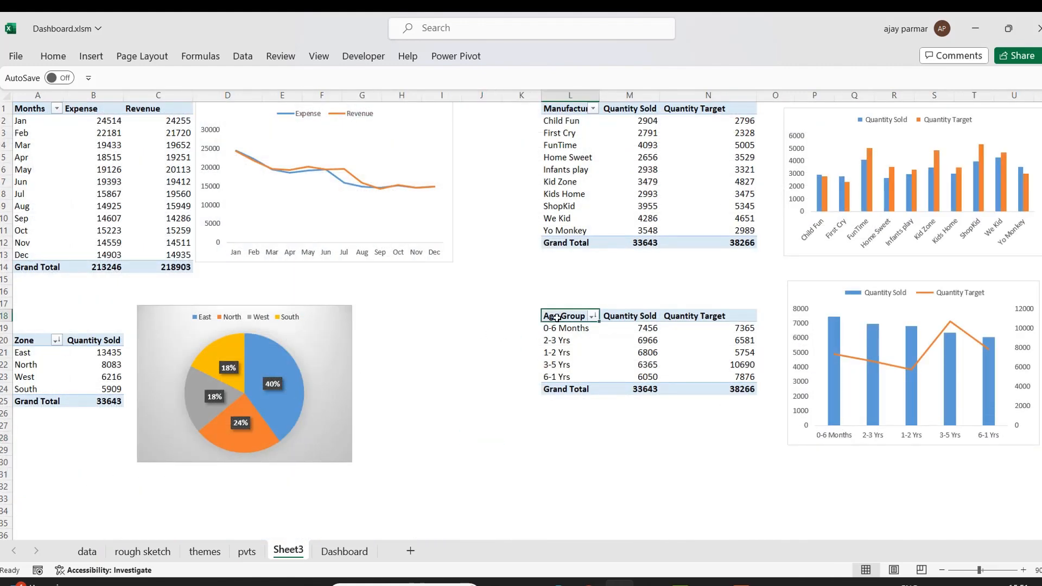
{"action": "left_click", "coordinate": [749, 387], "text": "shift"}
{"action": "key", "text": "ctrl+c"}
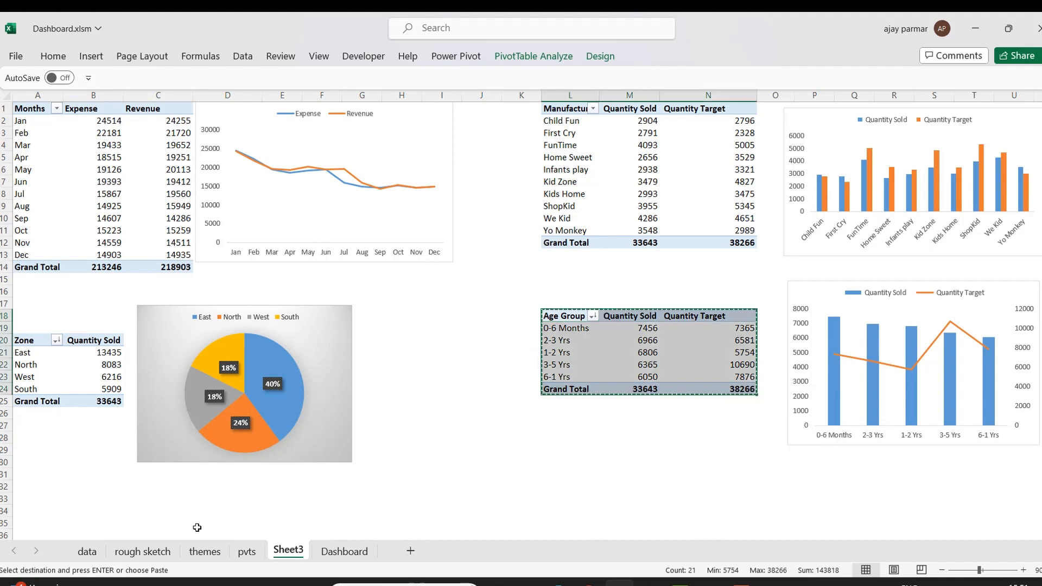
{"action": "left_click", "coordinate": [39, 498]}
{"action": "key", "text": "ctrl+v"}
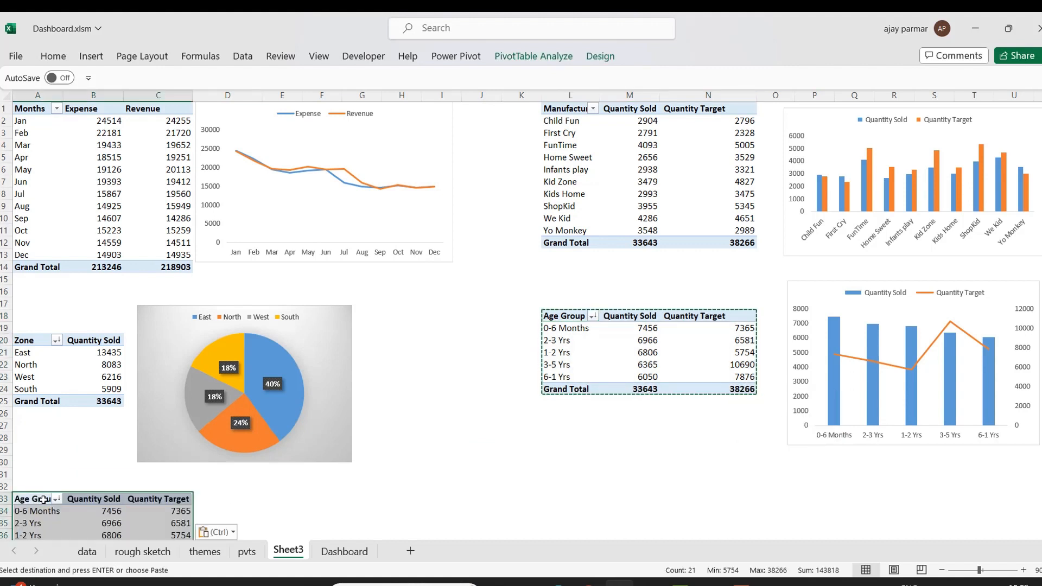
Change the copied pivot to list Item name rows with only Quantity Sold as the value.
{"action": "right_click", "coordinate": [44, 499]}
{"action": "left_click", "coordinate": [81, 488]}
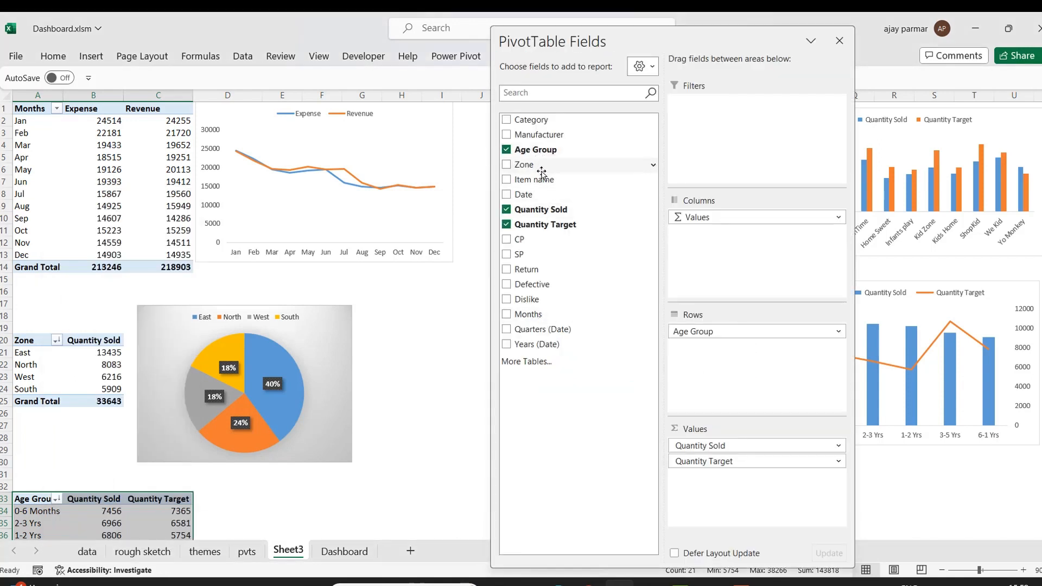
{"action": "left_click", "coordinate": [506, 150]}
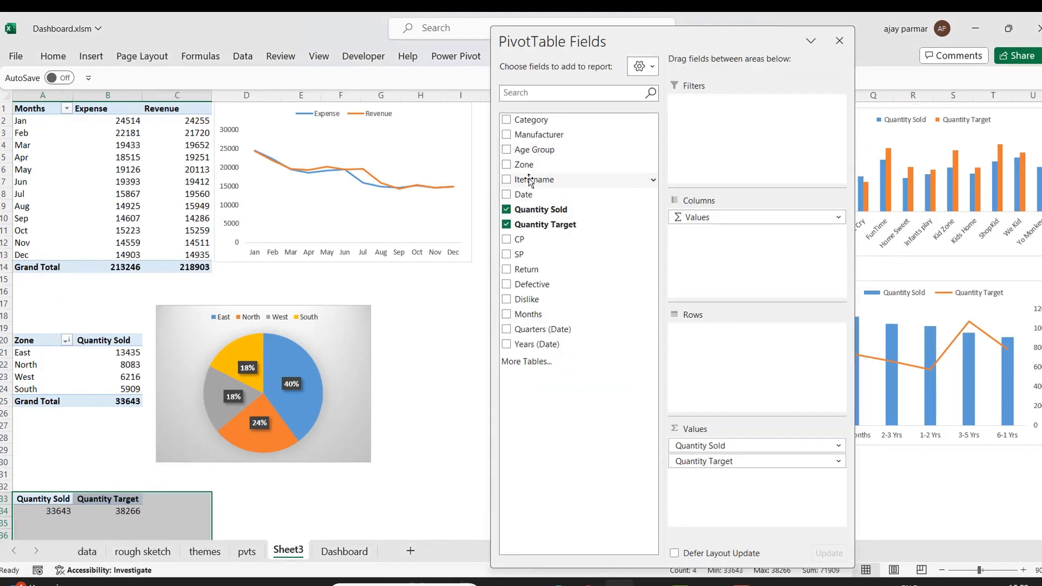
{"action": "left_click_drag", "start_coordinate": [532, 180], "coordinate": [737, 381]}
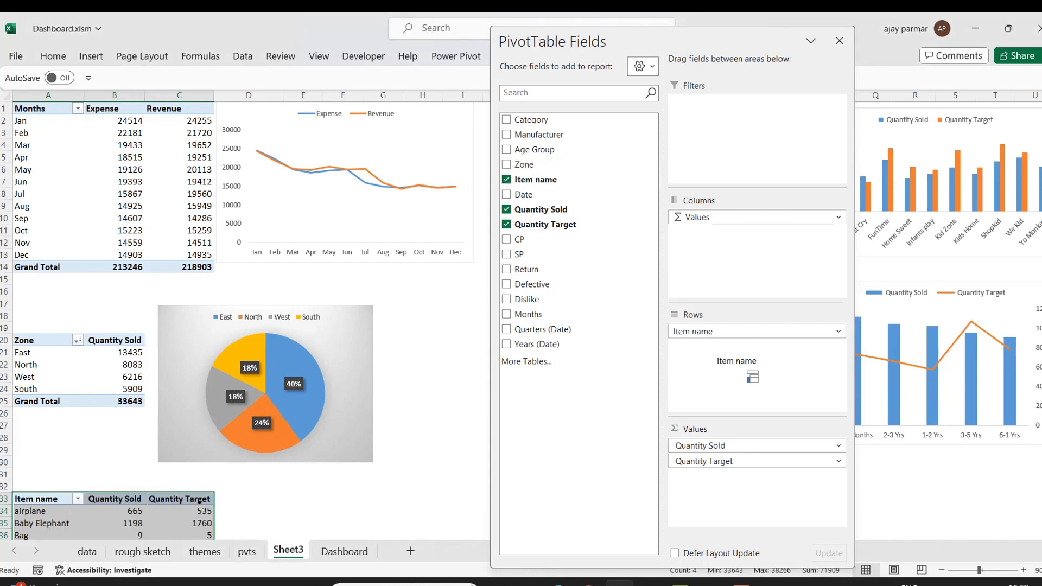
{"action": "left_click", "coordinate": [505, 225]}
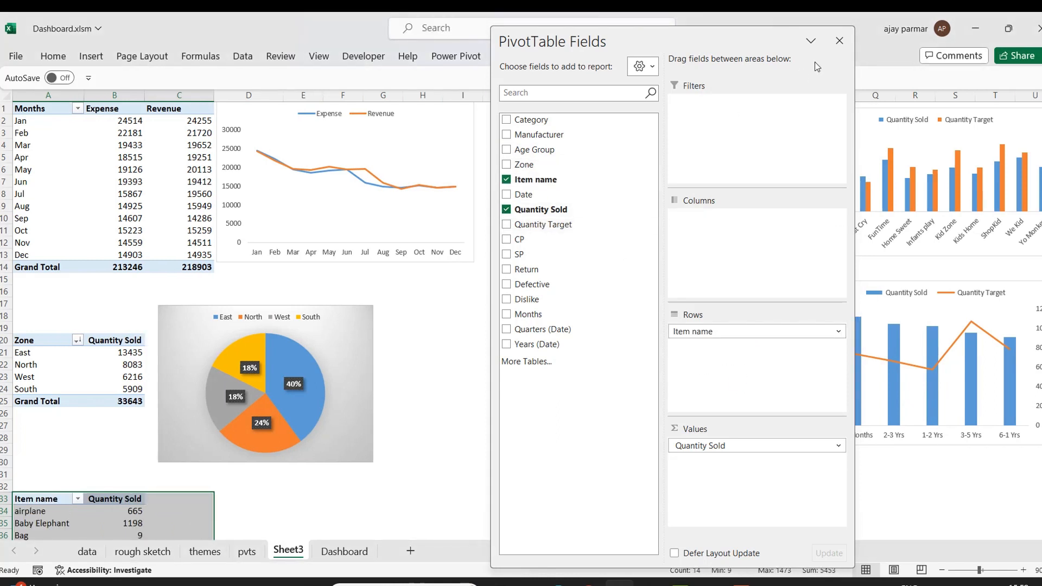
{"action": "left_click", "coordinate": [840, 42]}
Sort the item pivot by Quantity Sold from largest to smallest.
{"action": "left_click", "coordinate": [354, 506]}
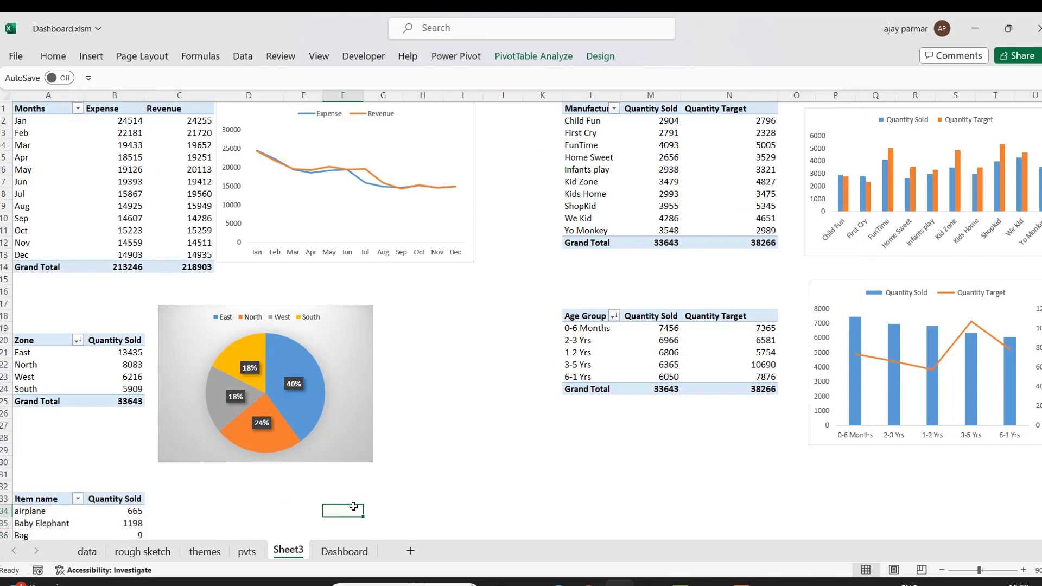
{"action": "key", "text": "Down"}
{"action": "key", "text": "Down"}
{"action": "key", "text": "Down"}
{"action": "key", "text": "Down"}
{"action": "key", "text": "Down"}
{"action": "key", "text": "Down"}
{"action": "key", "text": "Down"}
{"action": "key", "text": "Down"}
{"action": "key", "text": "Down"}
{"action": "key", "text": "Down"}
{"action": "key", "text": "Down"}
{"action": "key", "text": "Down"}
{"action": "key", "text": "Down"}
{"action": "key", "text": "Down"}
{"action": "key", "text": "Down"}
{"action": "key", "text": "Down"}
{"action": "key", "text": "Down"}
{"action": "key", "text": "Down"}
{"action": "key", "text": "Down"}
{"action": "key", "text": "Down"}
{"action": "key", "text": "Down"}
{"action": "key", "text": "Down"}
{"action": "key", "text": "Down"}
{"action": "key", "text": "Down"}
{"action": "key", "text": "Down"}
{"action": "key", "text": "Down"}
{"action": "key", "text": "Down"}
{"action": "key", "text": "Down"}
{"action": "key", "text": "Down"}
{"action": "key", "text": "Down"}
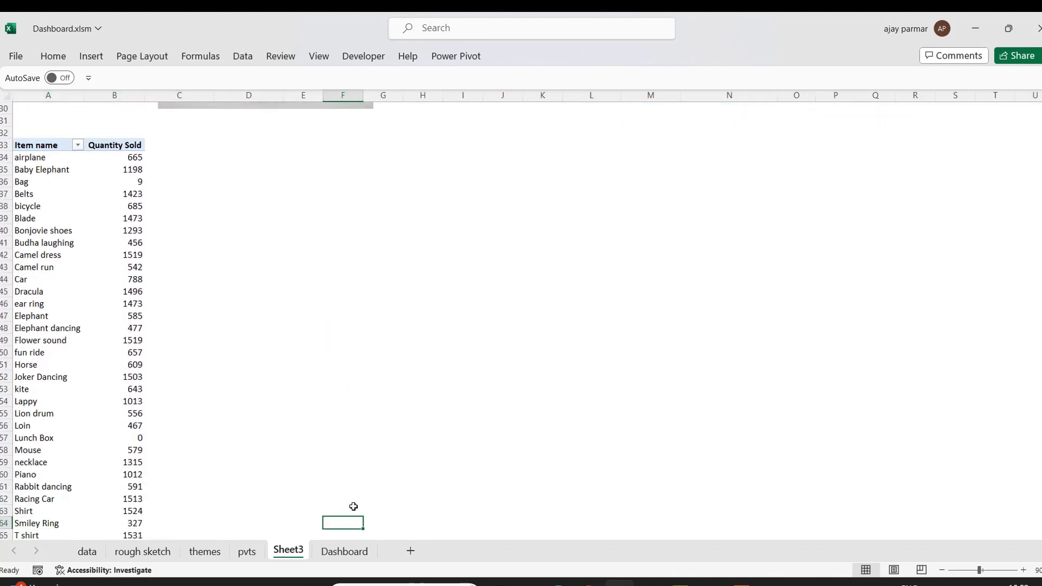
{"action": "left_click", "coordinate": [60, 158]}
{"action": "left_click", "coordinate": [115, 157]}
{"action": "key", "text": "alt+d"}
{"action": "key", "text": "s"}
{"action": "left_click", "coordinate": [744, 244]}
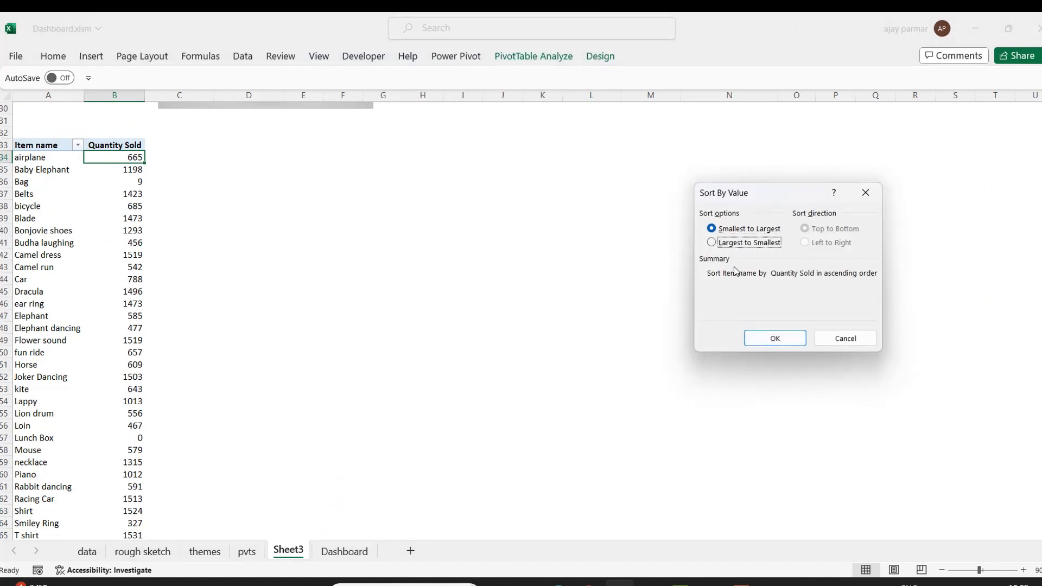
{"action": "left_click", "coordinate": [711, 242]}
{"action": "left_click", "coordinate": [781, 341]}
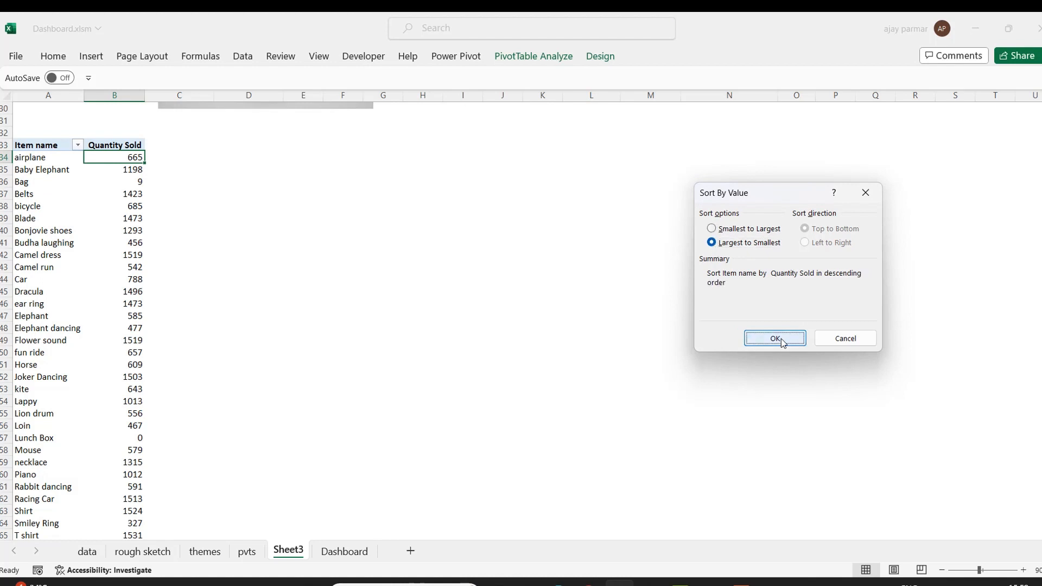
Apply a Top 10 filter on Item name showing the top 4 items by Quantity Sold.
{"action": "left_click", "coordinate": [39, 144]}
{"action": "right_click", "coordinate": [51, 144]}
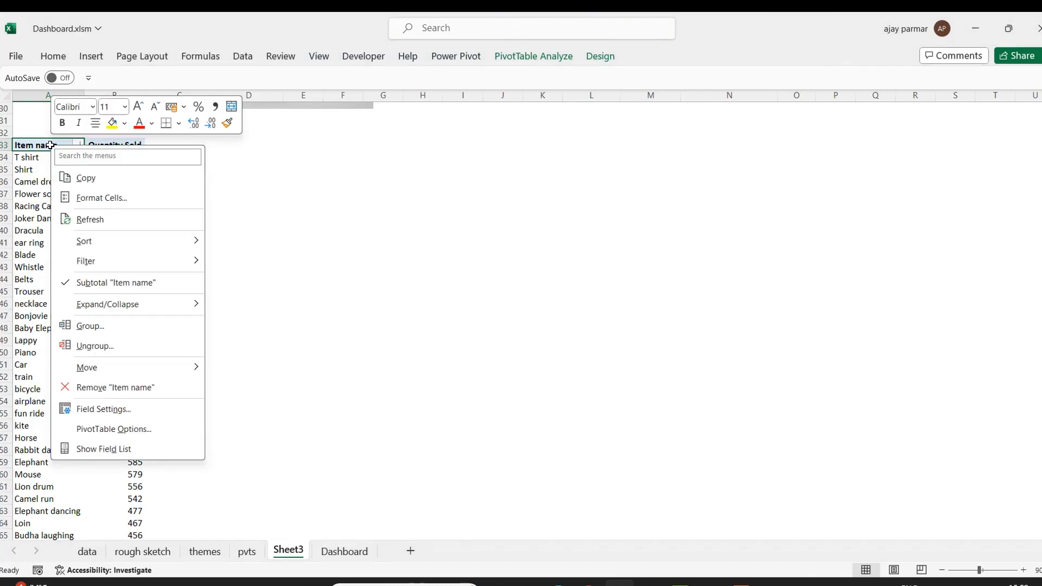
{"action": "mouse_move", "coordinate": [131, 261]}
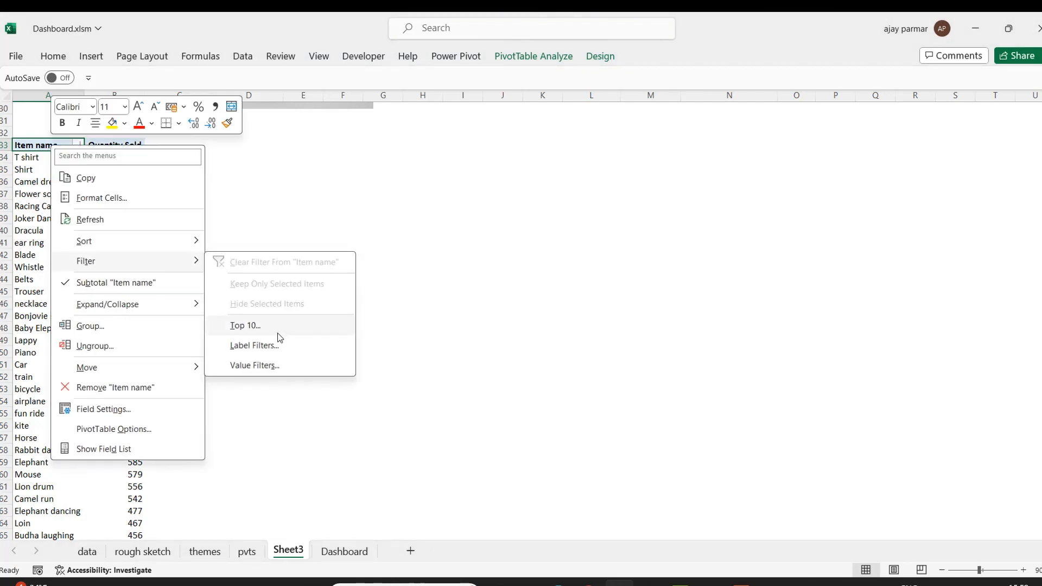
{"action": "left_click", "coordinate": [277, 333]}
{"action": "double_click", "coordinate": [773, 274]}
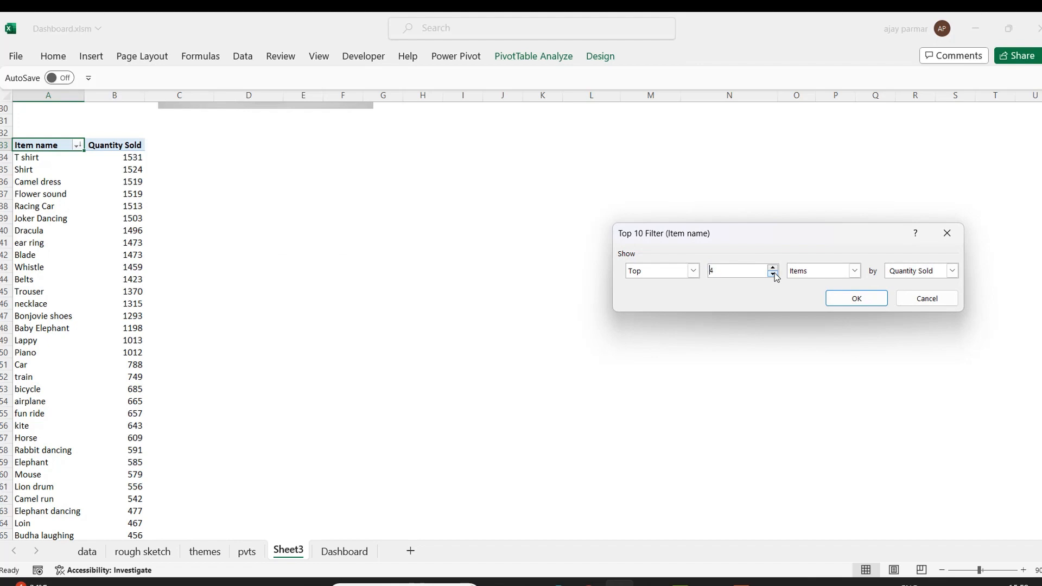
{"action": "left_click", "coordinate": [863, 300]}
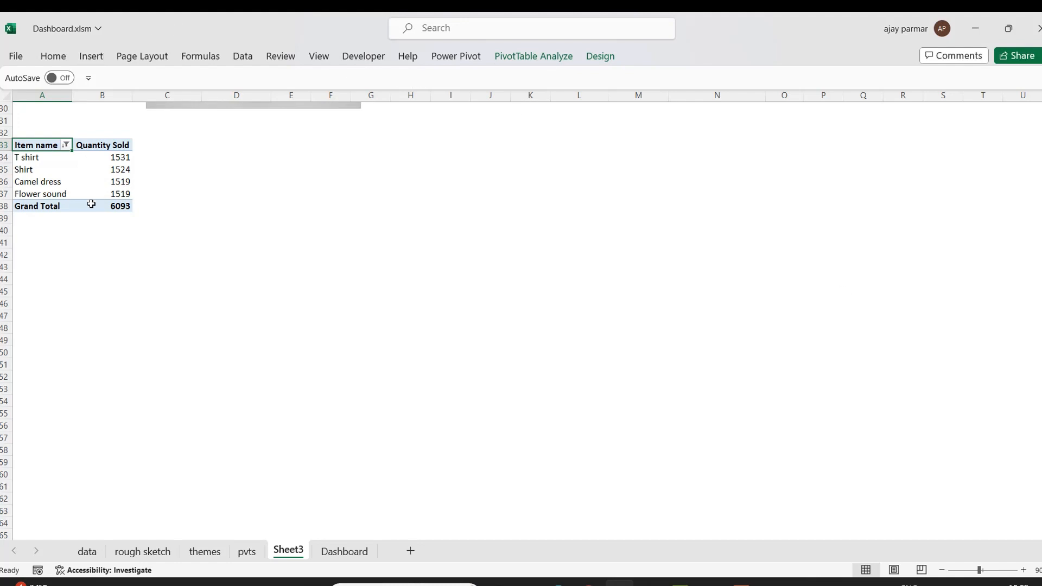
Insert a clustered bar chart from the top items pivot and place it beside the pivot.
{"action": "mouse_move", "coordinate": [116, 206]}
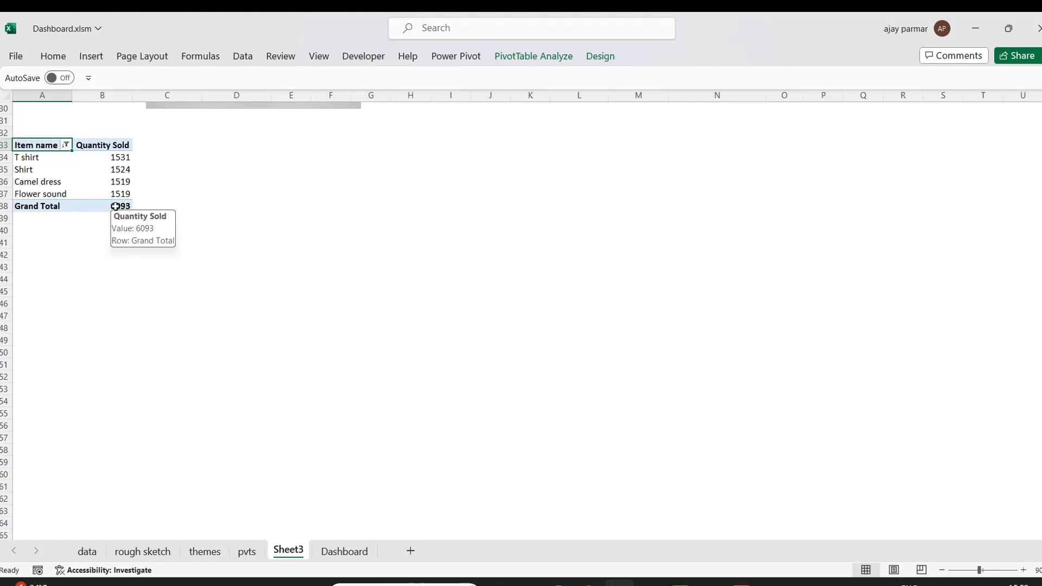
{"action": "left_click", "coordinate": [91, 56]}
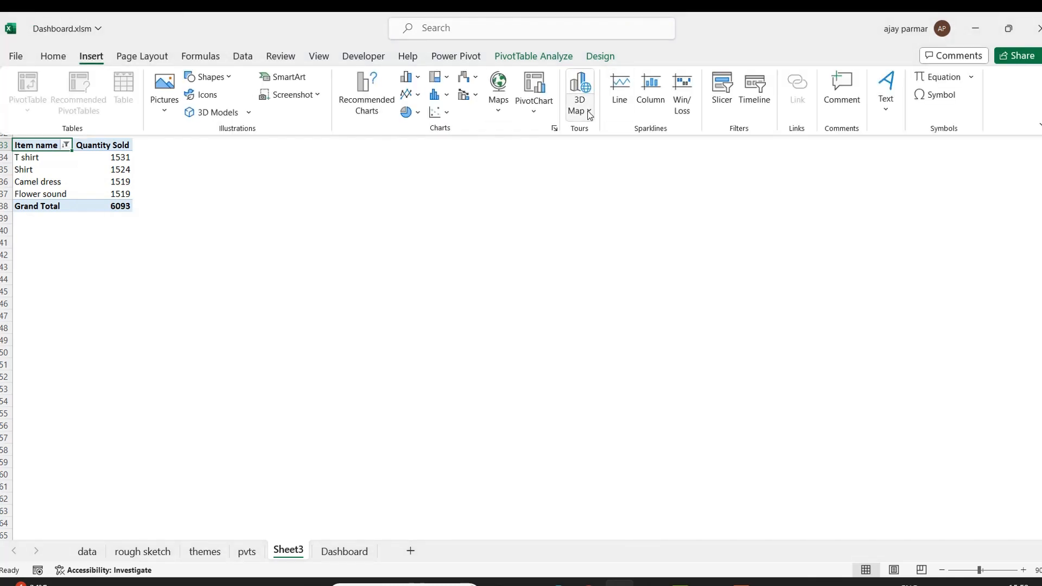
{"action": "left_click", "coordinate": [418, 78]}
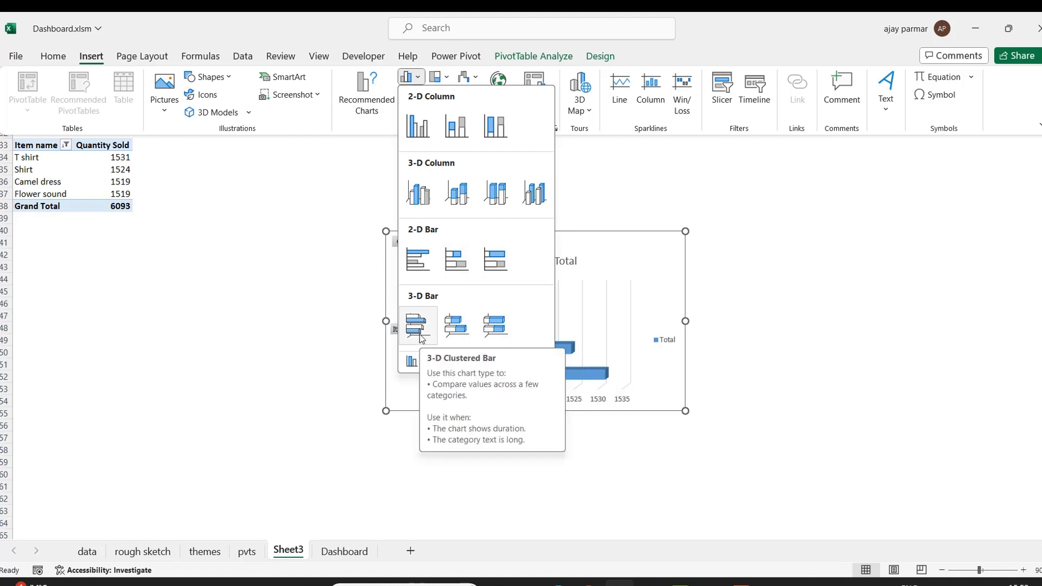
{"action": "left_click", "coordinate": [418, 259]}
{"action": "mouse_move", "coordinate": [562, 232]}
{"action": "left_mouse_down"}
{"action": "mouse_move", "coordinate": [423, 184]}
{"action": "mouse_move", "coordinate": [323, 116]}
{"action": "mouse_move", "coordinate": [329, 130]}
{"action": "left_mouse_up"}
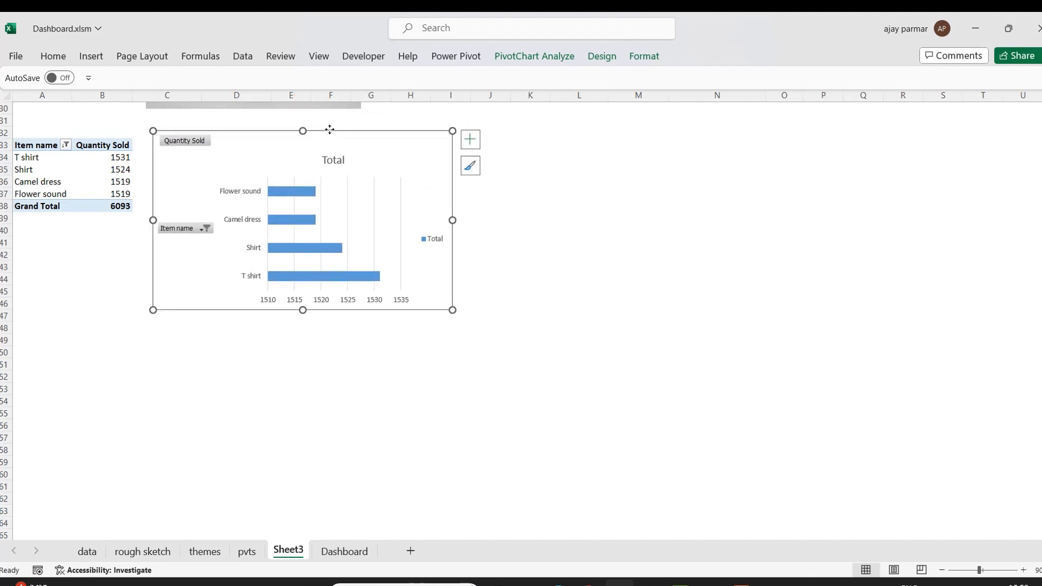
Examine the Quantity Sold values of the top items listed in the pivot.
{"action": "left_click", "coordinate": [43, 185]}
{"action": "left_click", "coordinate": [103, 181]}
{"action": "key", "text": "Up"}
{"action": "key", "text": "Up"}
{"action": "key", "text": "shift+Down"}
{"action": "key", "text": "shift+Down"}
{"action": "key", "text": "shift+Down"}
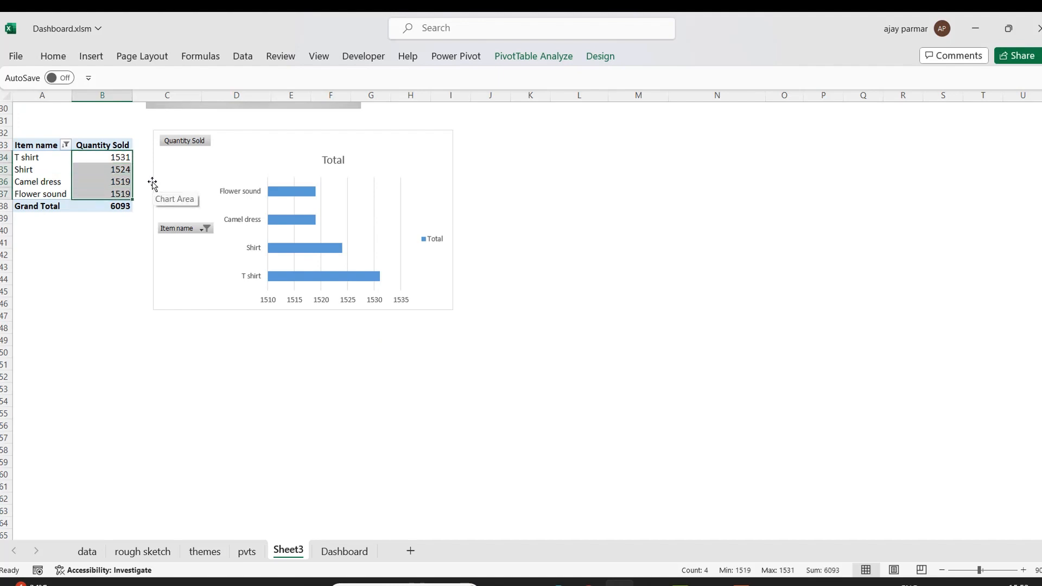
{"action": "left_click", "coordinate": [115, 180]}
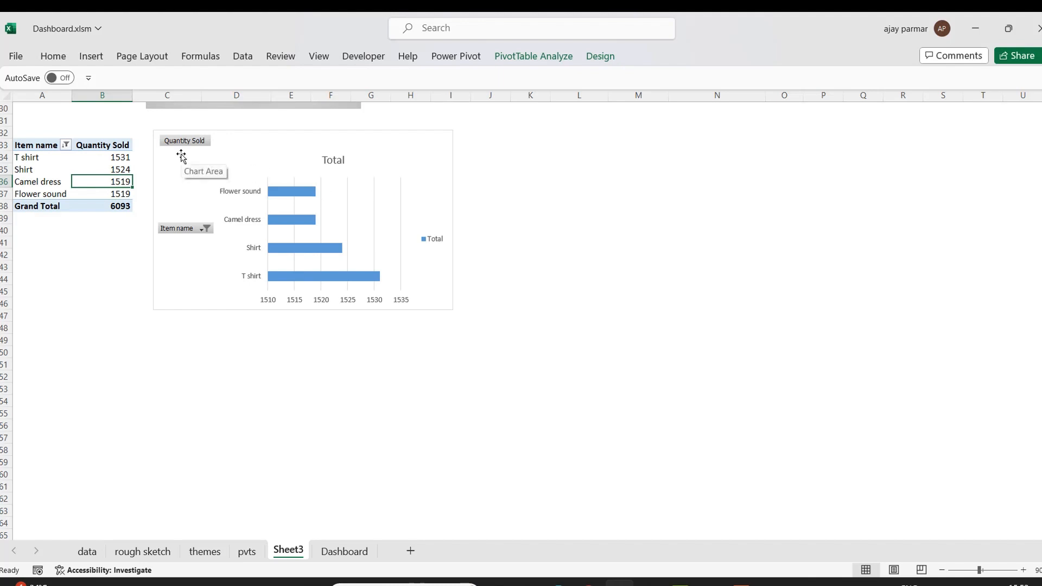
{"action": "left_click", "coordinate": [121, 194], "text": "shift"}
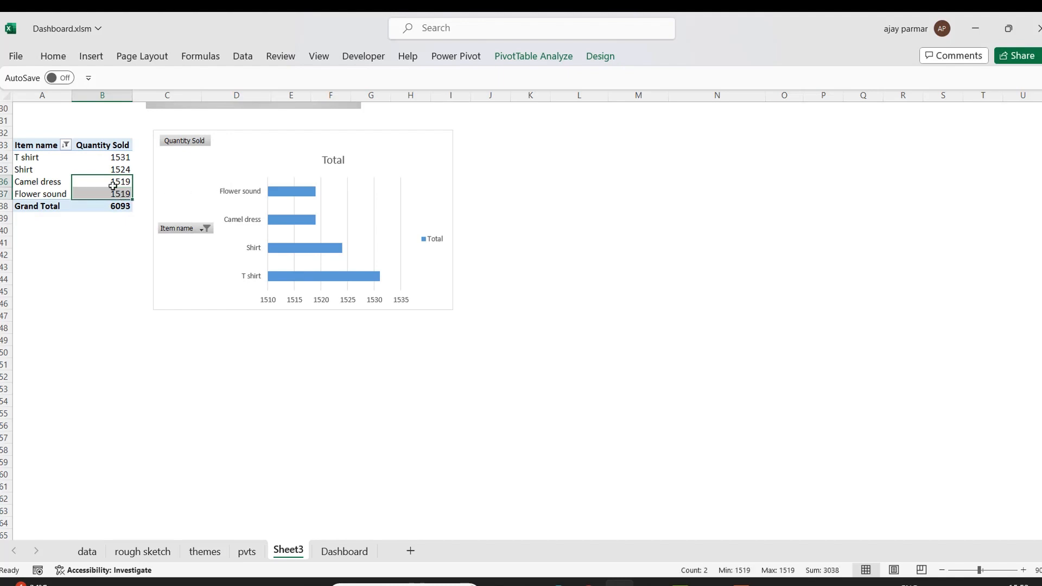
Move the chart down and enter formulas in D34:D36 referencing the first three item names of the pivot.
{"action": "left_click_drag", "start_coordinate": [384, 130], "coordinate": [408, 340]}
{"action": "left_click", "coordinate": [192, 162]}
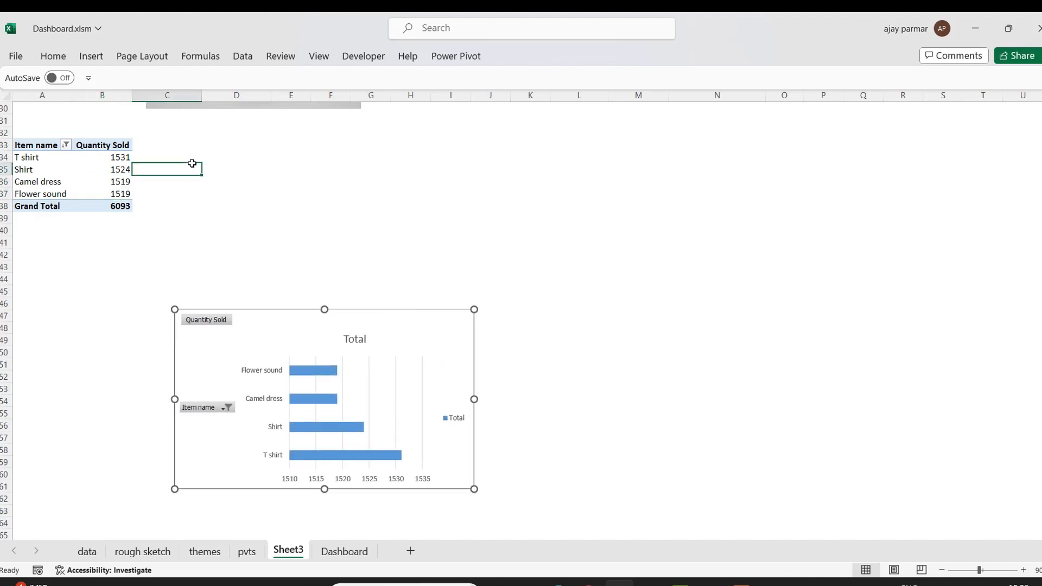
{"action": "left_click", "coordinate": [242, 153]}
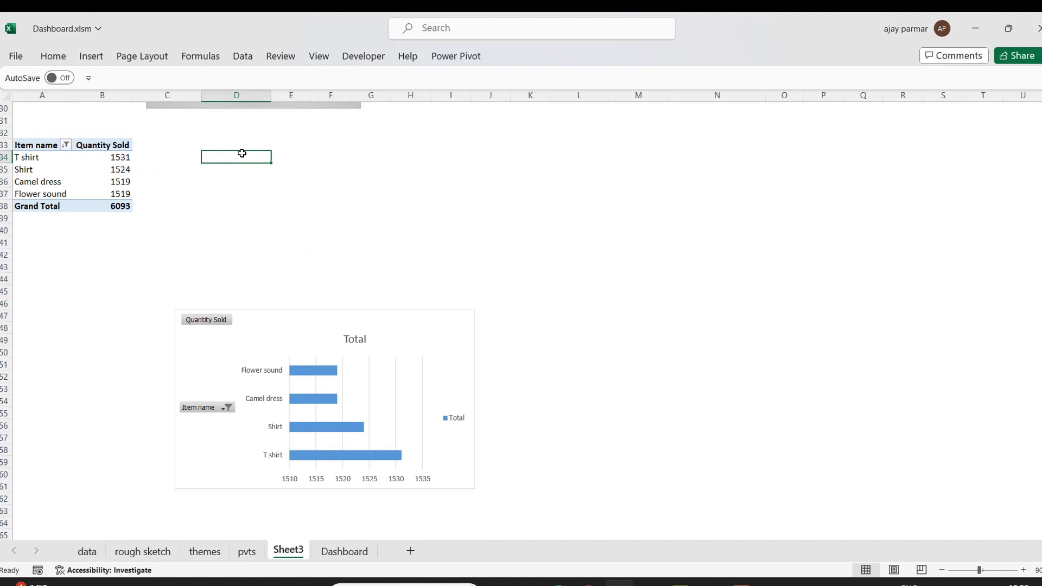
{"action": "type", "text": "="}
{"action": "key", "text": "Left"}
{"action": "key", "text": "Left"}
{"action": "key", "text": "Left"}
{"action": "key", "text": "Return"}
{"action": "type", "text": "="}
{"action": "key", "text": "Left"}
{"action": "key", "text": "Left"}
{"action": "key", "text": "Left"}
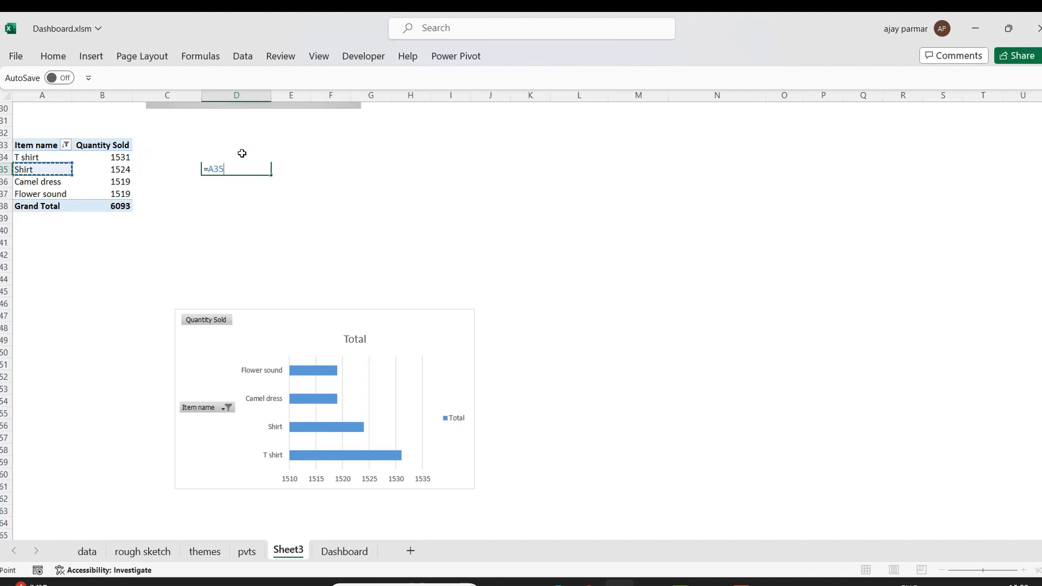
{"action": "type", "text": "="}
{"action": "key", "text": "Left"}
{"action": "key", "text": "BackSpace"}
{"action": "key", "text": "BackSpace"}
{"action": "key", "text": "BackSpace"}
{"action": "key", "text": "BackSpace"}
{"action": "key", "text": "Return"}
{"action": "type", "text": "="}
{"action": "key", "text": "Left"}
{"action": "key", "text": "Left"}
{"action": "key", "text": "Left"}
{"action": "key", "text": "Return"}
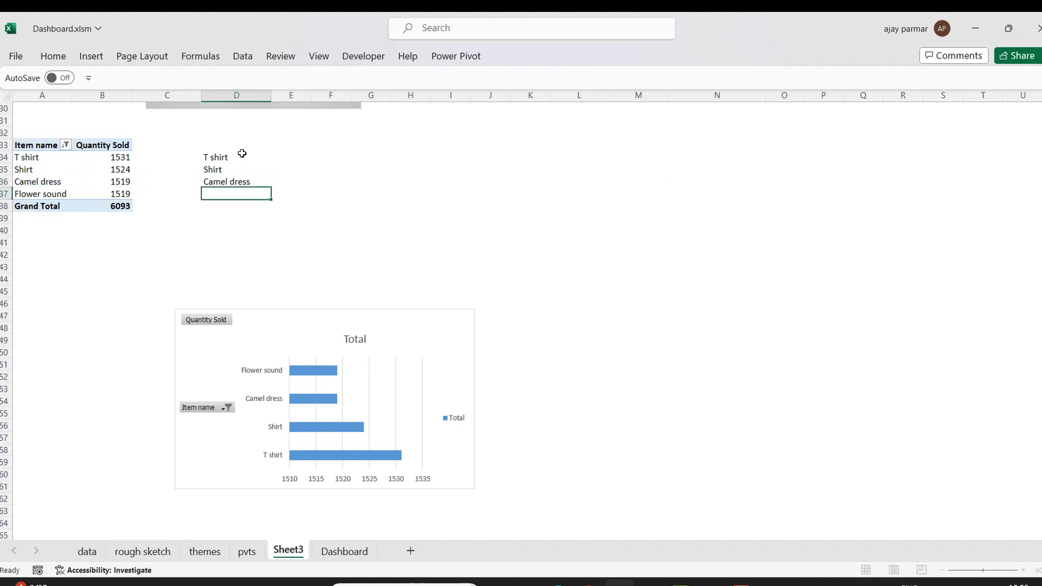
Enter formulas in E34:E36 referencing the matching Quantity Sold values, then clear the helper range D34:E36.
{"action": "key", "text": "Up"}
{"action": "key", "text": "Up"}
{"action": "key", "text": "Up"}
{"action": "key", "text": "Right"}
{"action": "type", "text": "="}
{"action": "key", "text": "Left"}
{"action": "key", "text": "Left"}
{"action": "key", "text": "Left"}
{"action": "key", "text": "Return"}
{"action": "type", "text": "="}
{"action": "key", "text": "Left"}
{"action": "key", "text": "Left"}
{"action": "key", "text": "Left"}
{"action": "key", "text": "Return"}
{"action": "type", "text": "="}
{"action": "key", "text": "Left"}
{"action": "key", "text": "Left"}
{"action": "key", "text": "Left"}
{"action": "key", "text": "Return"}
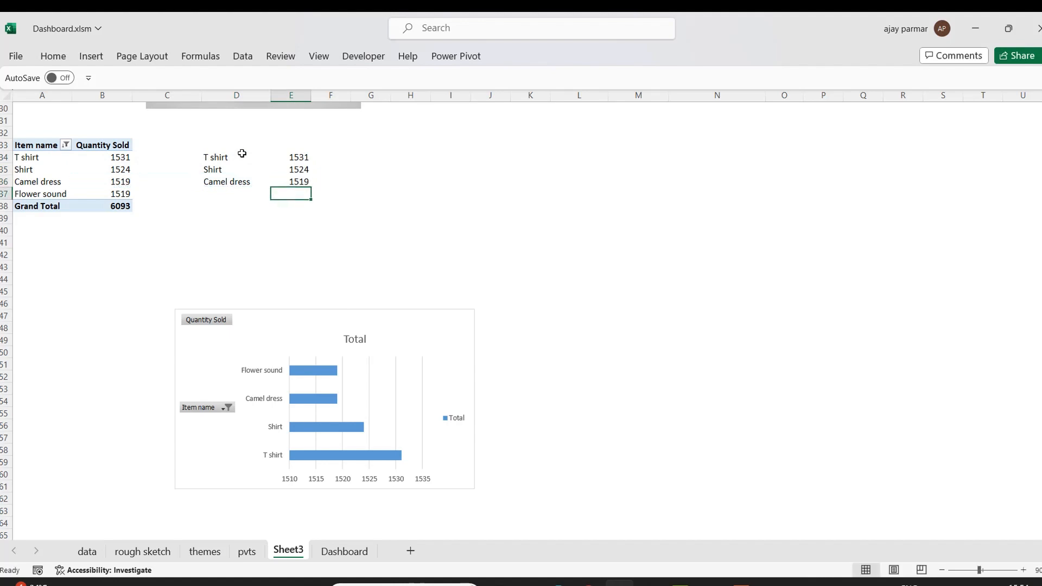
{"action": "left_click", "coordinate": [228, 191]}
{"action": "key", "text": "Up"}
{"action": "key", "text": "Up"}
{"action": "key", "text": "Up"}
{"action": "key", "text": "shift+Right"}
{"action": "key", "text": "shift+Down"}
{"action": "key", "text": "shift+Down"}
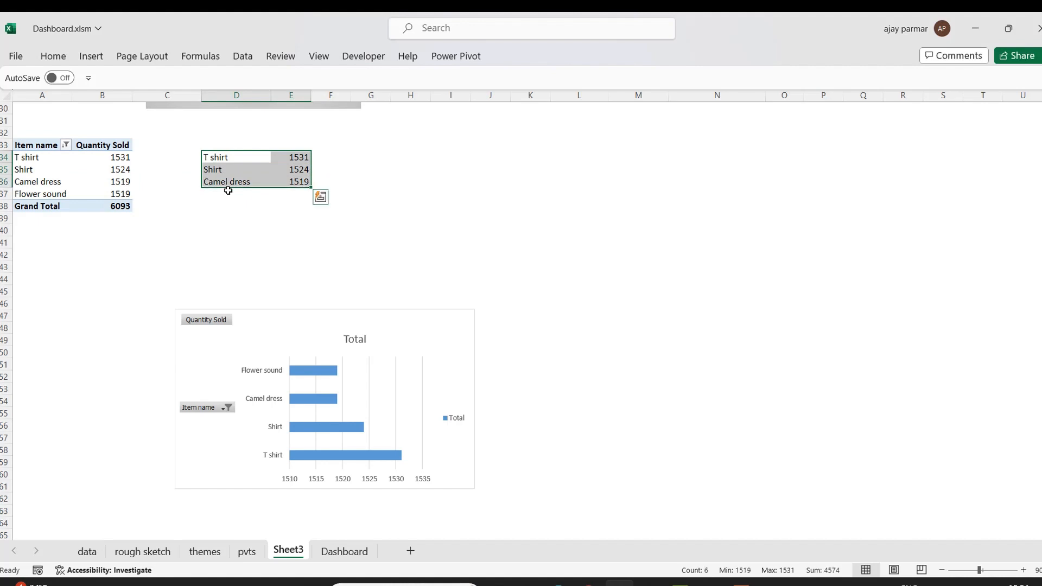
{"action": "key", "text": "Delete"}
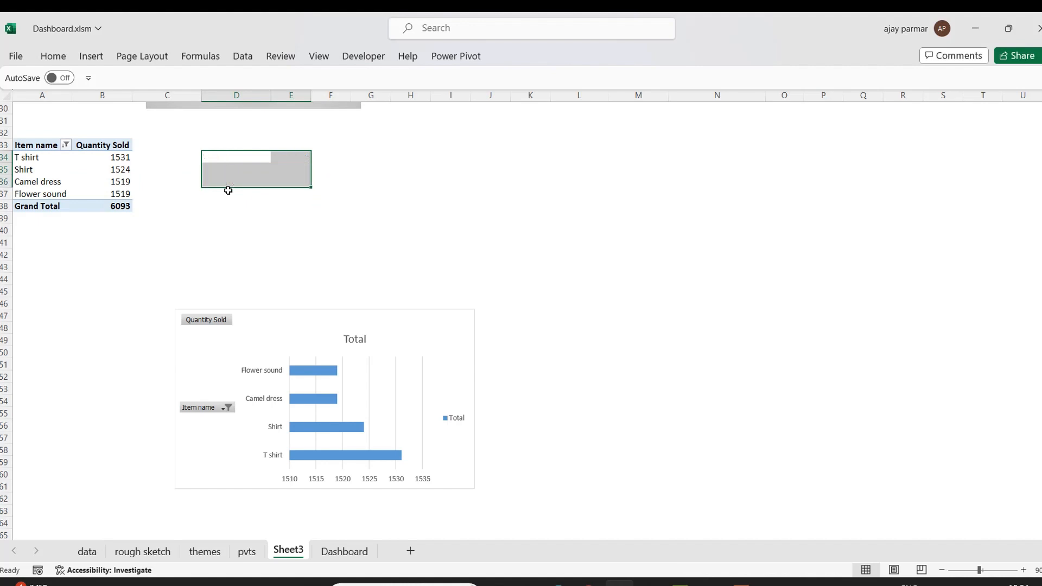
Move the chart back beside the pivot and hide all field buttons on the chart.
{"action": "left_click", "coordinate": [372, 310]}
{"action": "left_click_drag", "start_coordinate": [371, 309], "coordinate": [346, 140]}
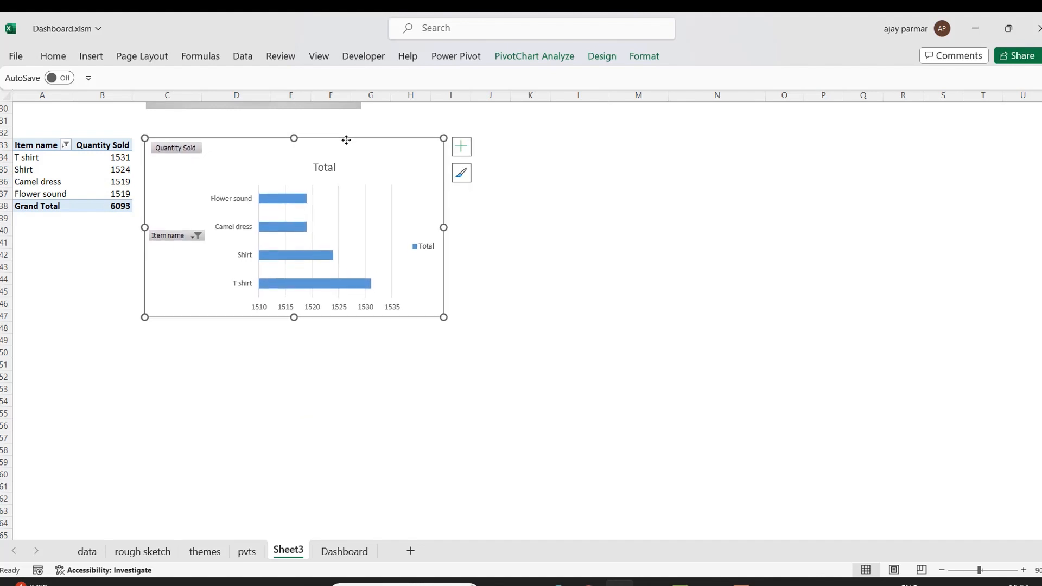
{"action": "right_click", "coordinate": [175, 148]}
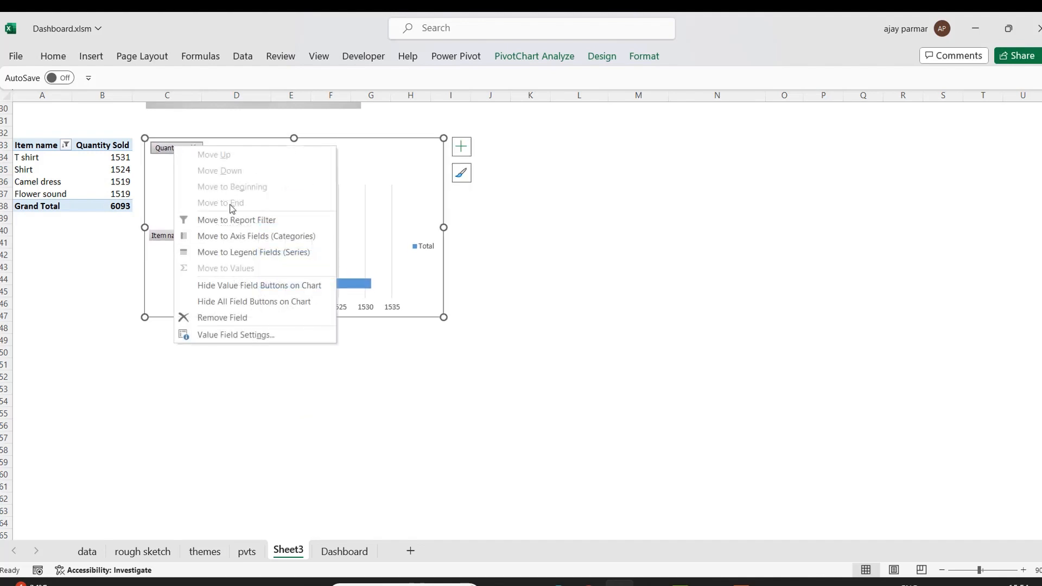
{"action": "left_click", "coordinate": [232, 302]}
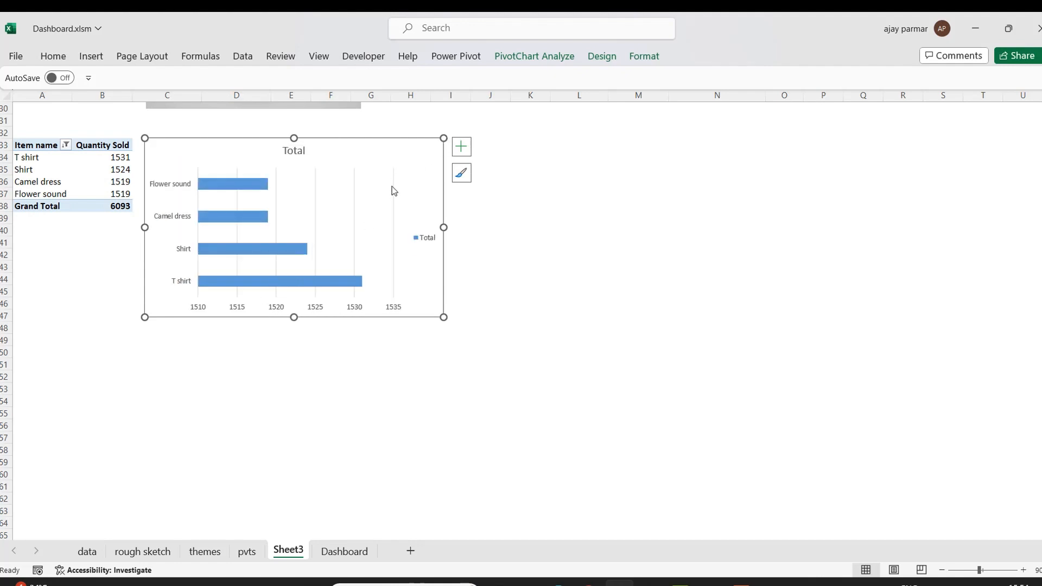
Remove the gridlines and the legend from the bar chart.
{"action": "left_click", "coordinate": [461, 146]}
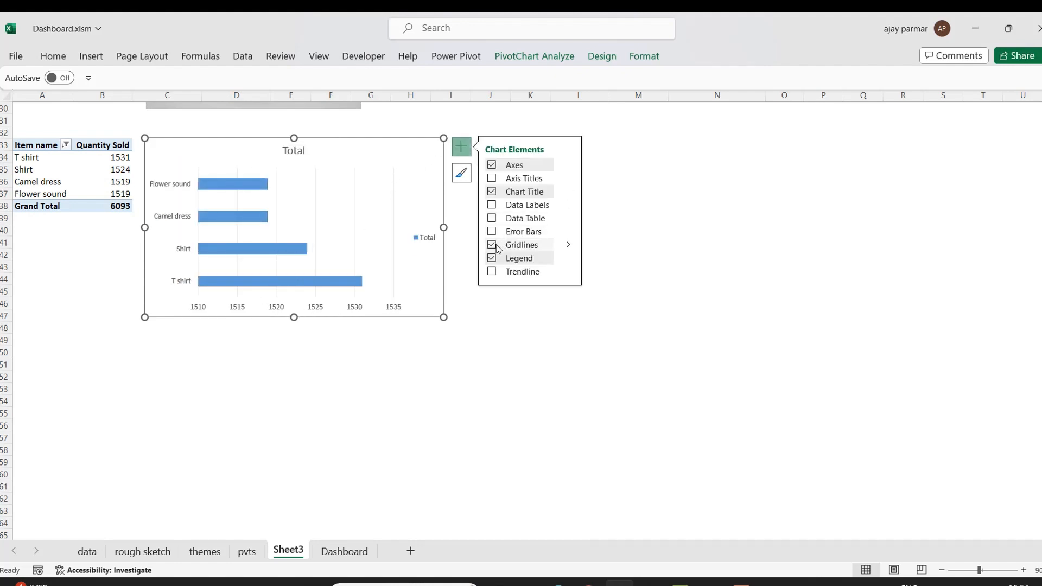
{"action": "left_click", "coordinate": [493, 246]}
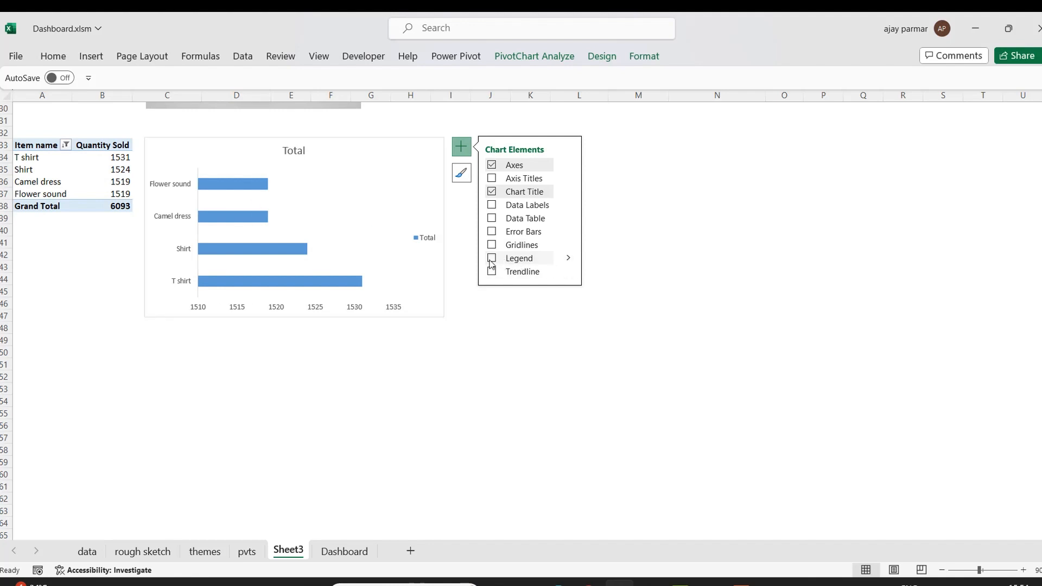
{"action": "left_click", "coordinate": [491, 260]}
Rename the chart title to Top3 Items Sale.
{"action": "left_click", "coordinate": [301, 157]}
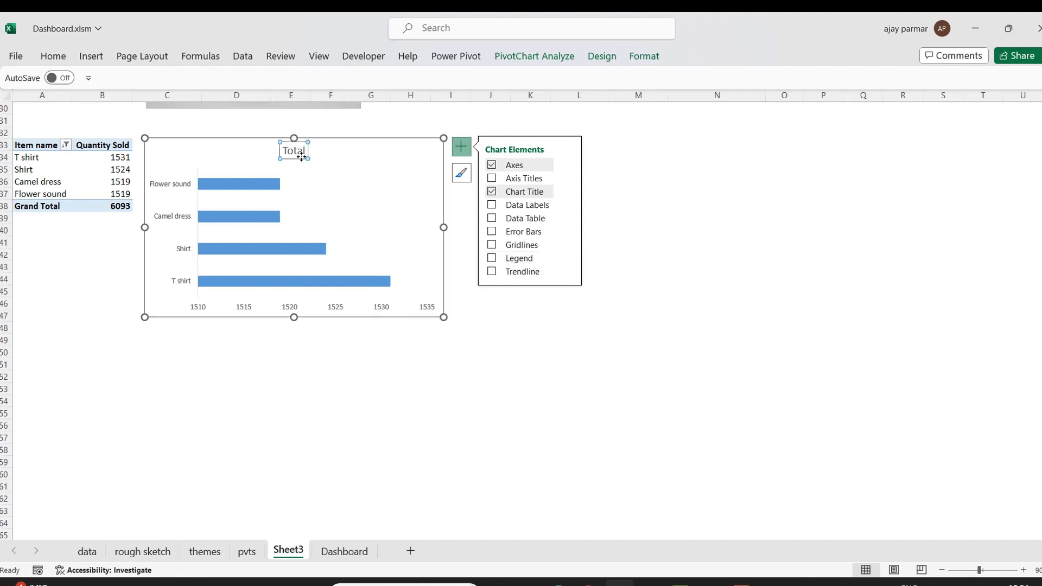
{"action": "double_click", "coordinate": [302, 155]}
{"action": "type", "text": "TO"}
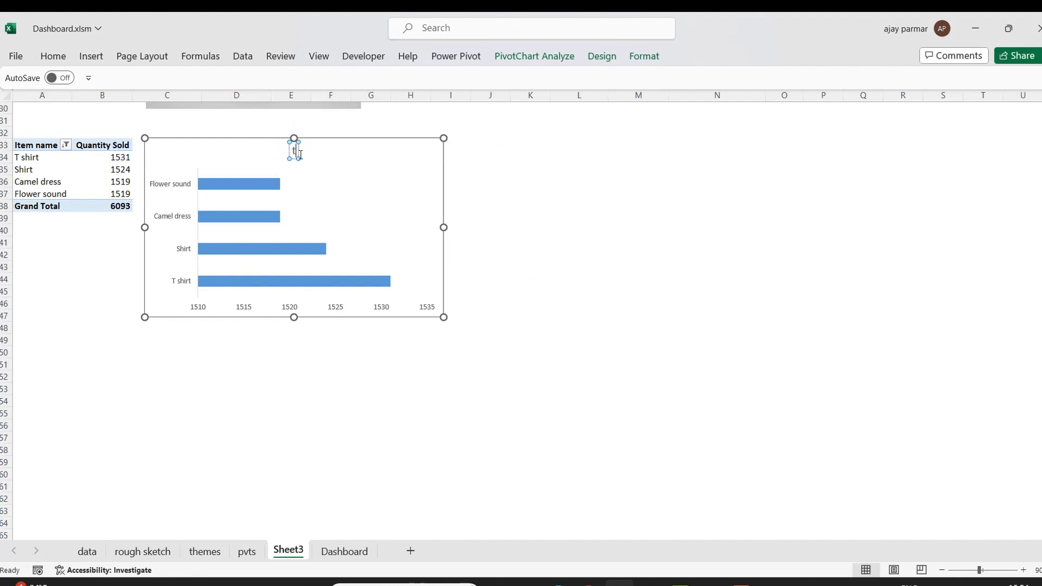
{"action": "type", "text": "op"}
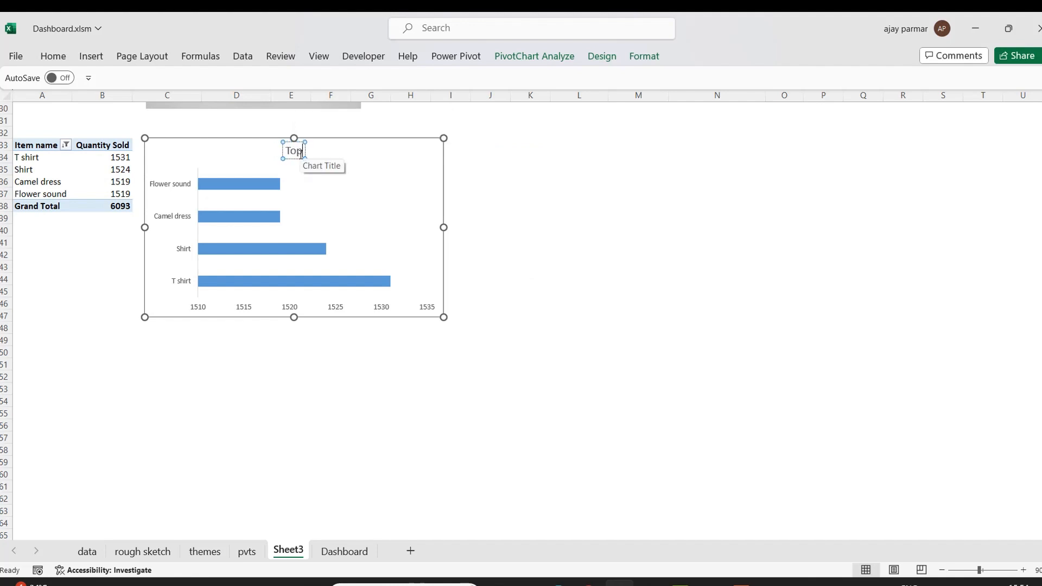
{"action": "type", "text": "3 items Sale"}
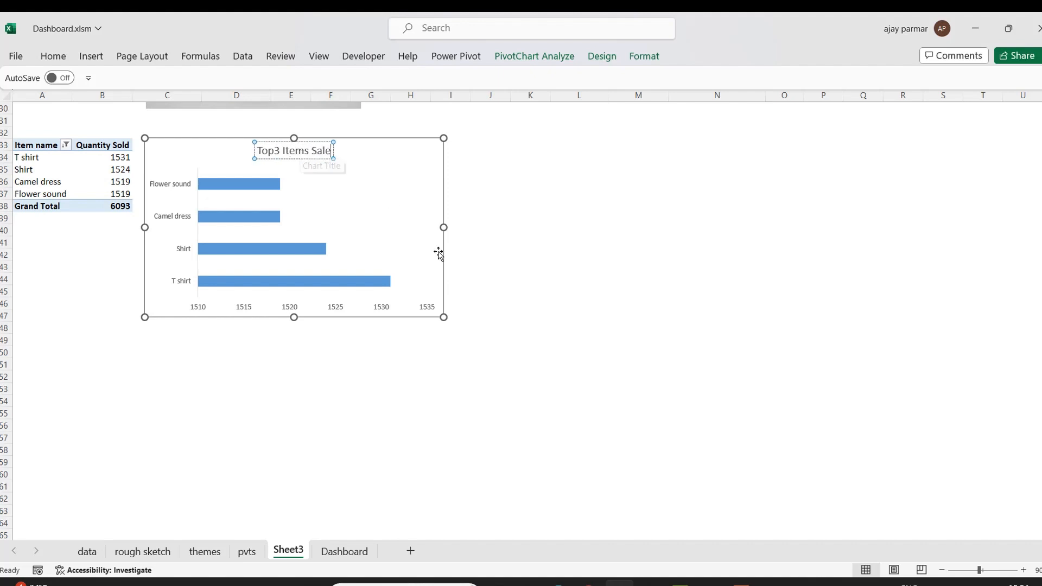
{"action": "left_click", "coordinate": [386, 460]}
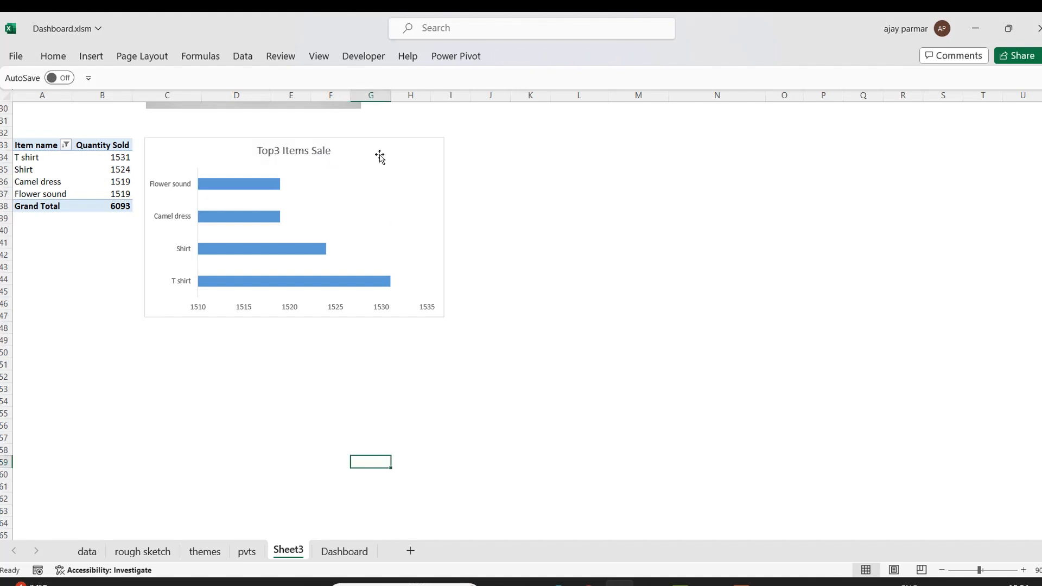
Narrow the chart from its right edge and nudge it slightly to the right.
{"action": "left_click", "coordinate": [367, 140]}
{"action": "left_click_drag", "start_coordinate": [445, 228], "coordinate": [396, 227]}
{"action": "left_click_drag", "start_coordinate": [344, 140], "coordinate": [352, 139]}
Copy the item pivot table and paste a duplicate starting at cell K32.
{"action": "left_click", "coordinate": [30, 143]}
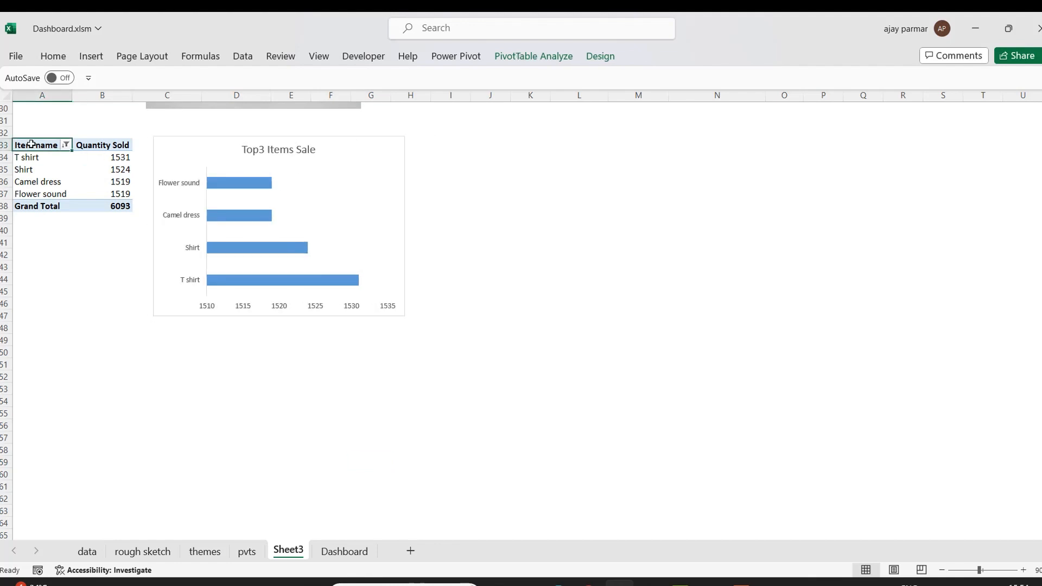
{"action": "left_click", "coordinate": [118, 206], "text": "shift"}
{"action": "key", "text": "ctrl+c"}
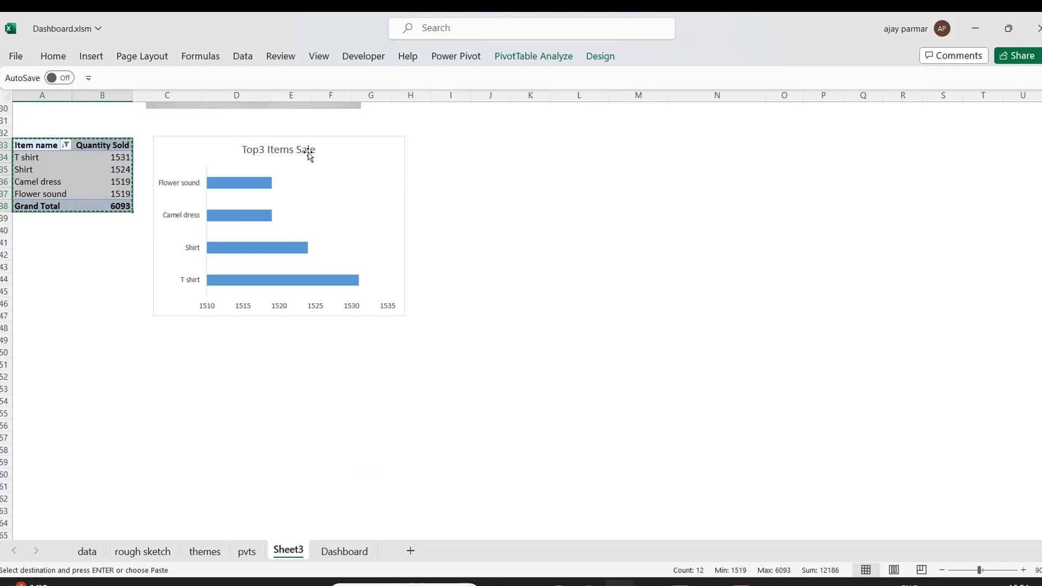
{"action": "left_click", "coordinate": [548, 136]}
{"action": "key", "text": "ctrl+v"}
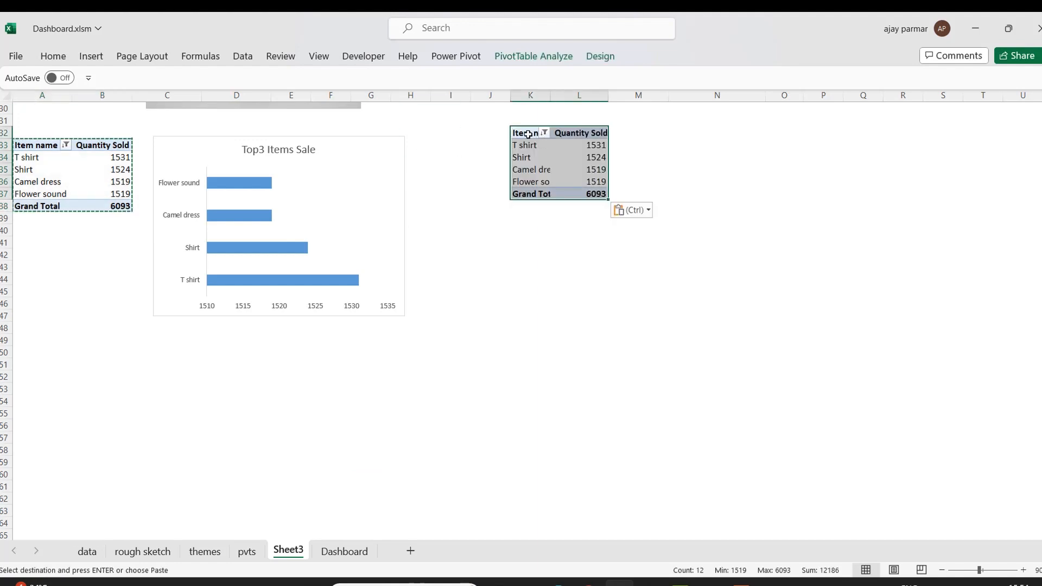
Change the copied pivot's Top 10 filter on Item name to show the Bottom 3 items by Quantity Sold.
{"action": "left_click", "coordinate": [525, 135]}
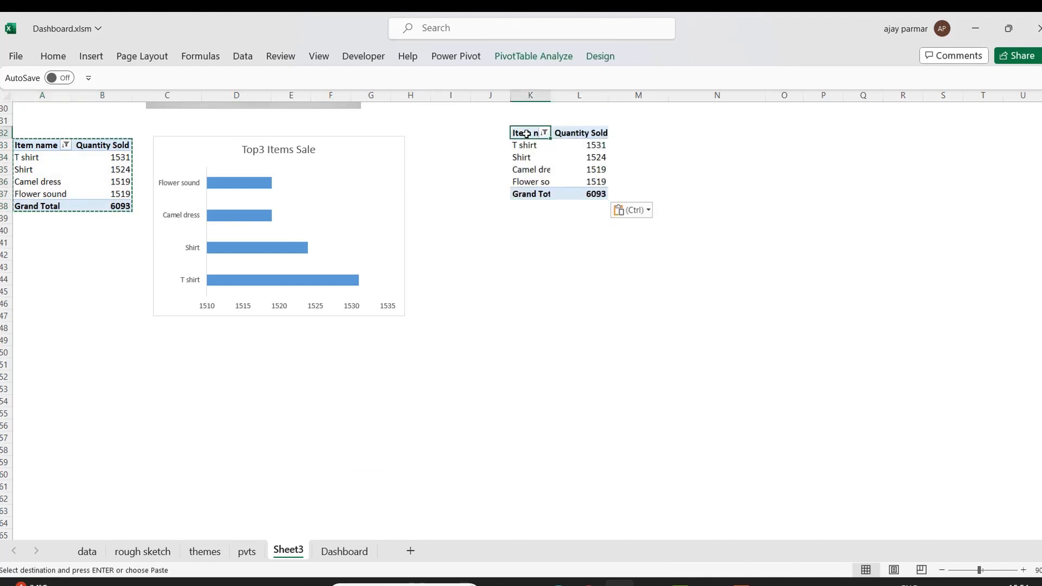
{"action": "right_click", "coordinate": [525, 135]}
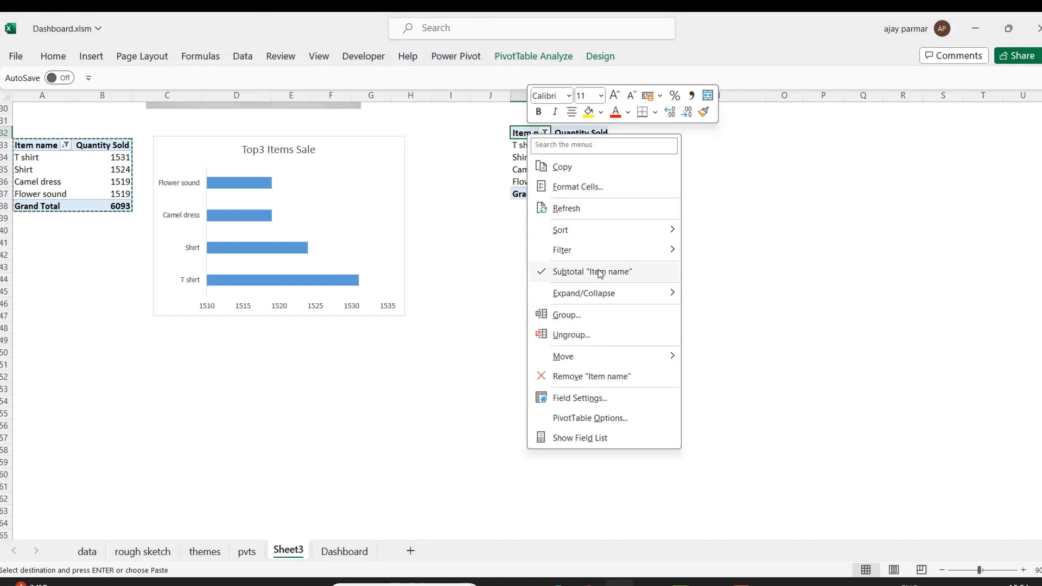
{"action": "mouse_move", "coordinate": [591, 252]}
{"action": "left_click", "coordinate": [758, 315]}
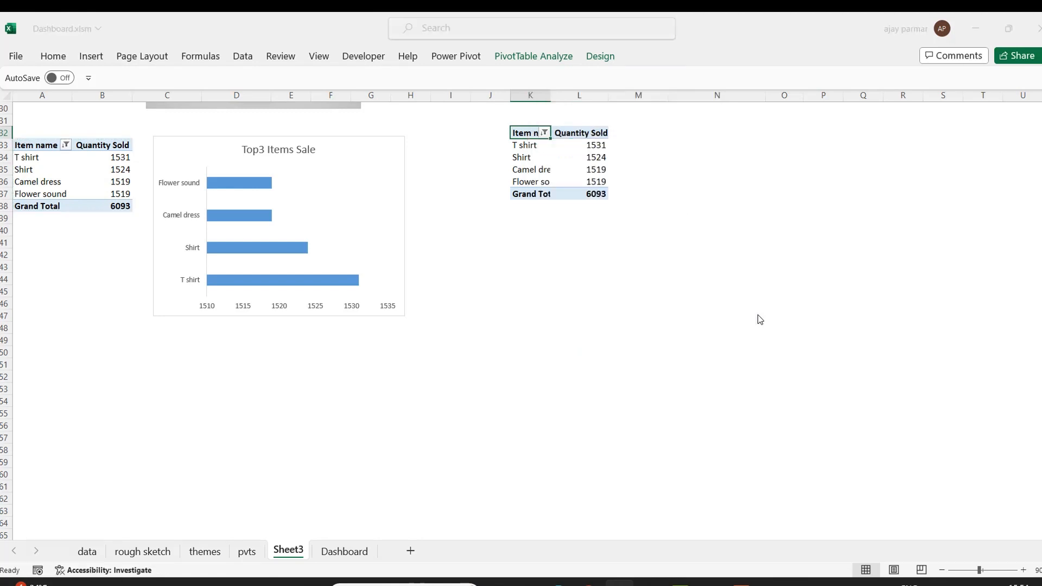
{"action": "left_click", "coordinate": [692, 271]}
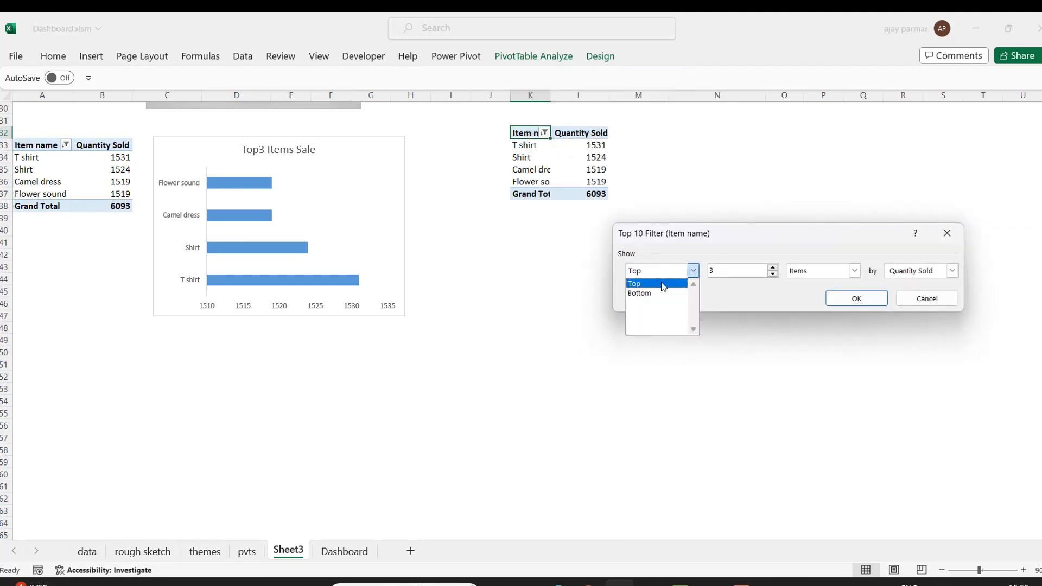
{"action": "left_click", "coordinate": [647, 290]}
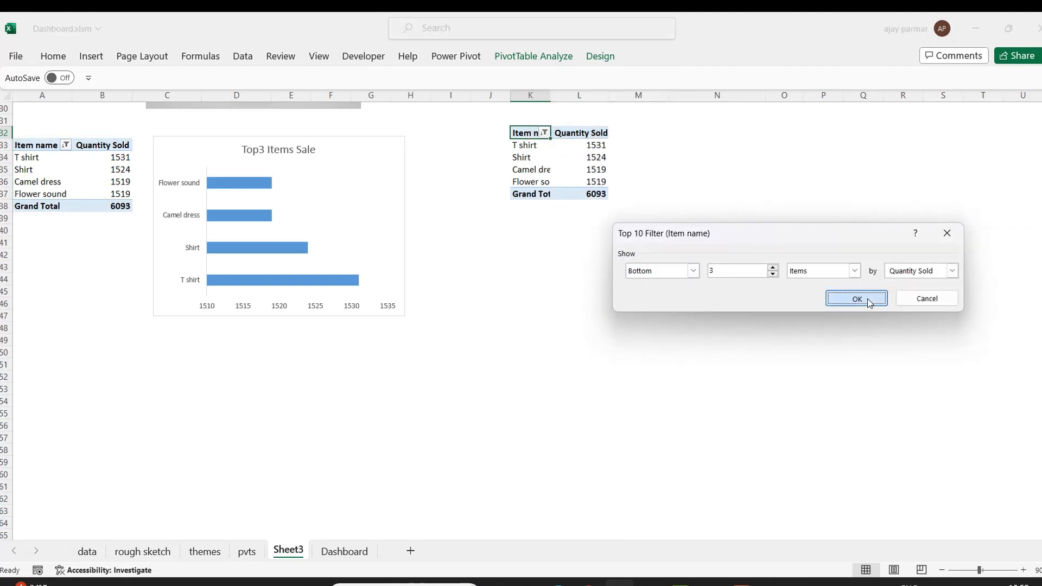
{"action": "left_click", "coordinate": [867, 300]}
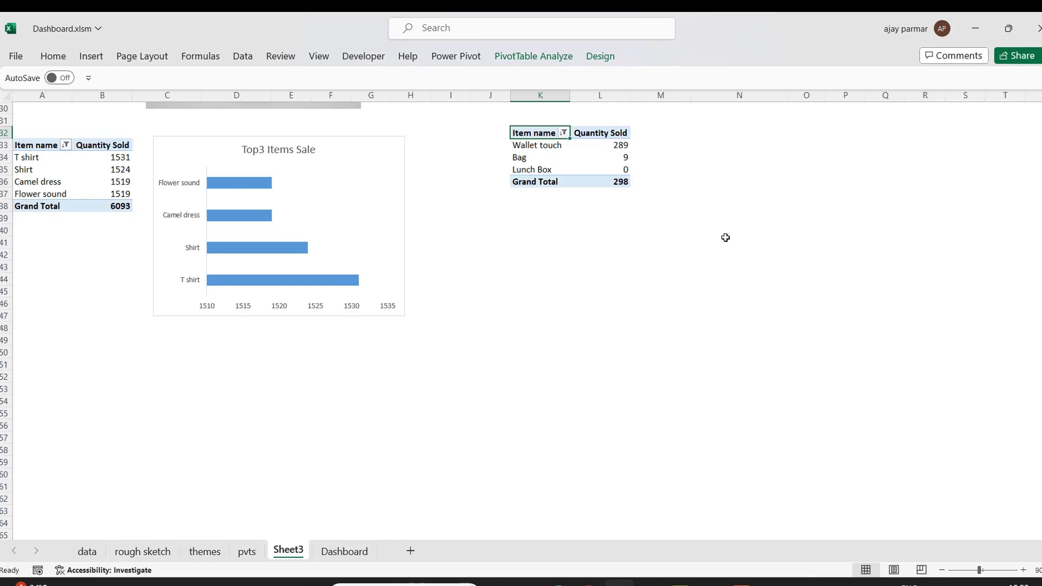
Sort the bottom items pivot by Quantity Sold from smallest to largest.
{"action": "left_click", "coordinate": [534, 147]}
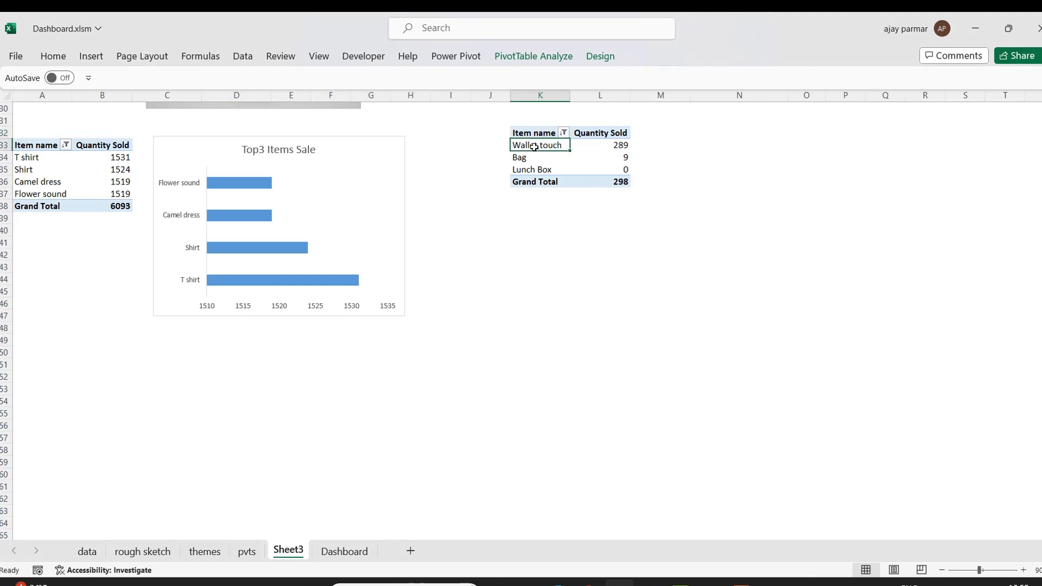
{"action": "key", "text": "Right"}
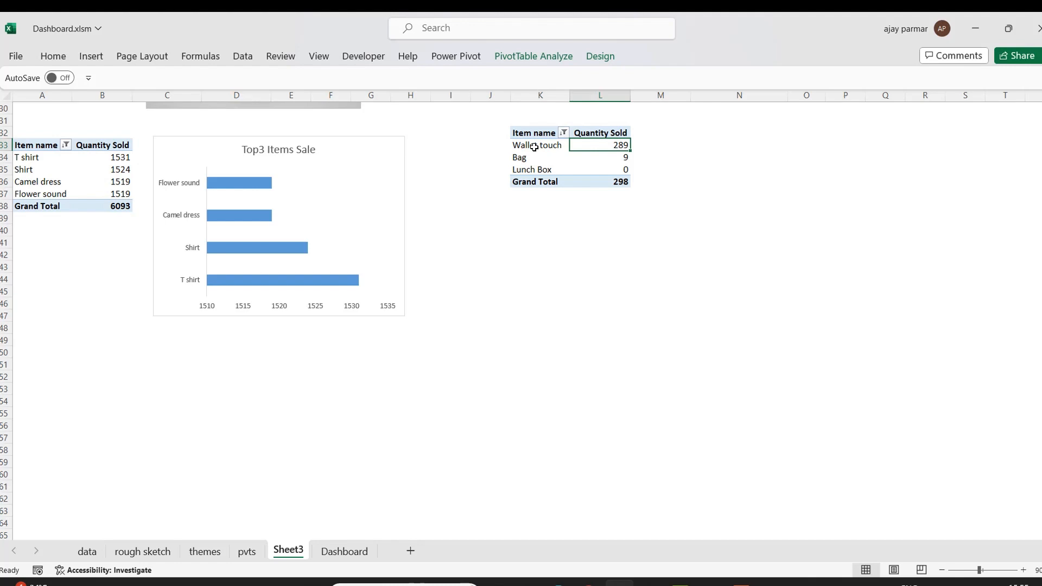
{"action": "left_click", "coordinate": [534, 147]}
{"action": "key", "text": "Right"}
{"action": "key", "text": "alt+a"}
{"action": "key", "text": "s"}
{"action": "key", "text": "s"}
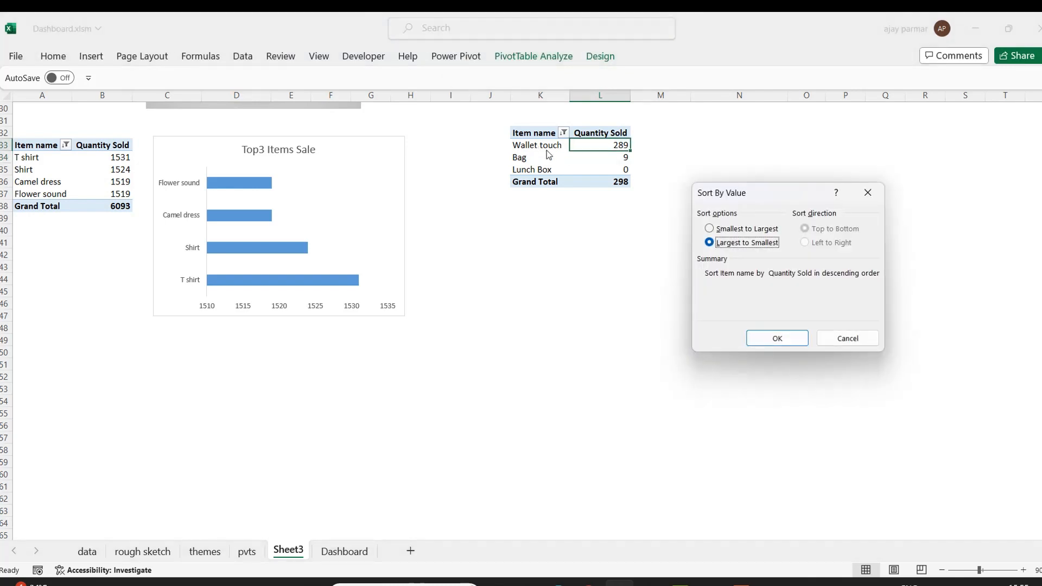
{"action": "left_click", "coordinate": [706, 228]}
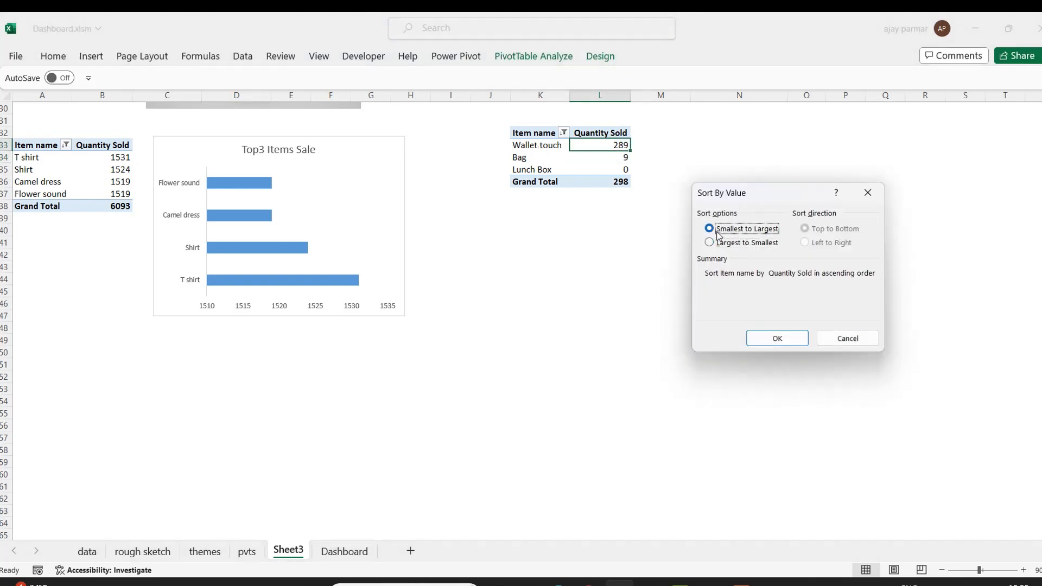
{"action": "left_click", "coordinate": [777, 338]}
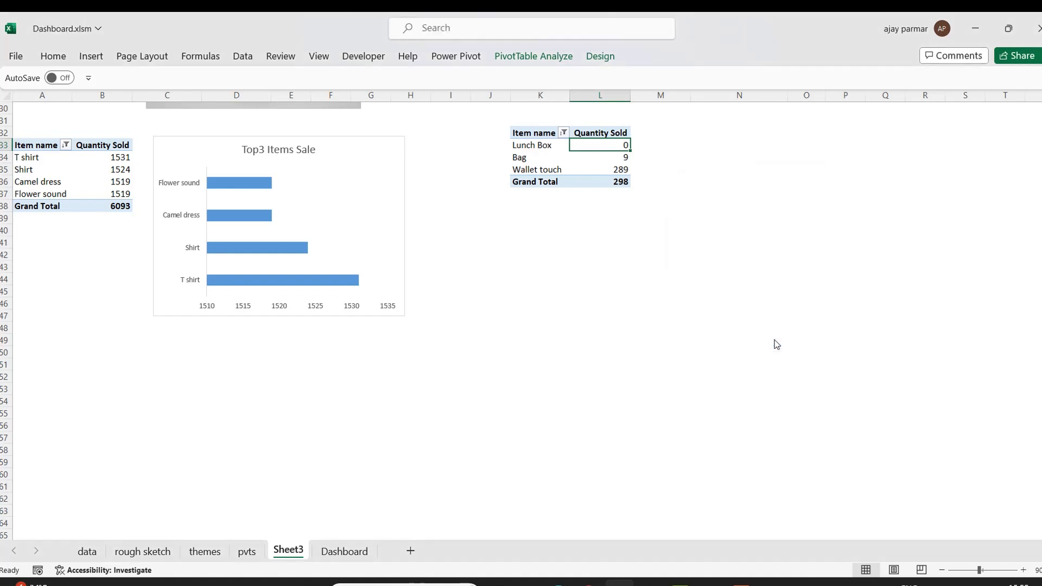
{"action": "key", "text": "Down"}
{"action": "key", "text": "Down"}
{"action": "key", "text": "Down"}
{"action": "key", "text": "Left"}
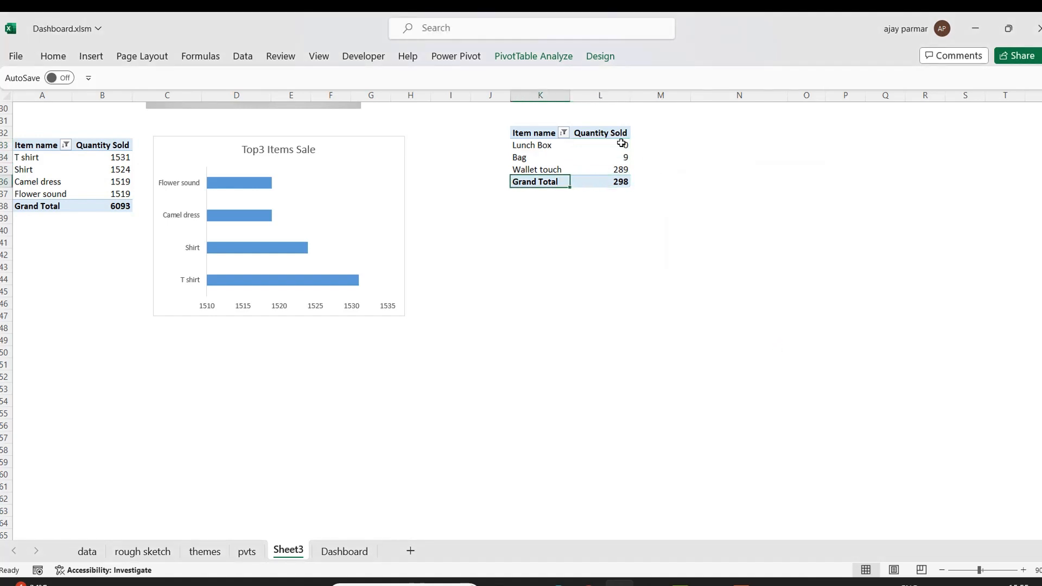
Insert a clustered bar pivot chart from the bottom items pivot table.
{"action": "left_click", "coordinate": [541, 151]}
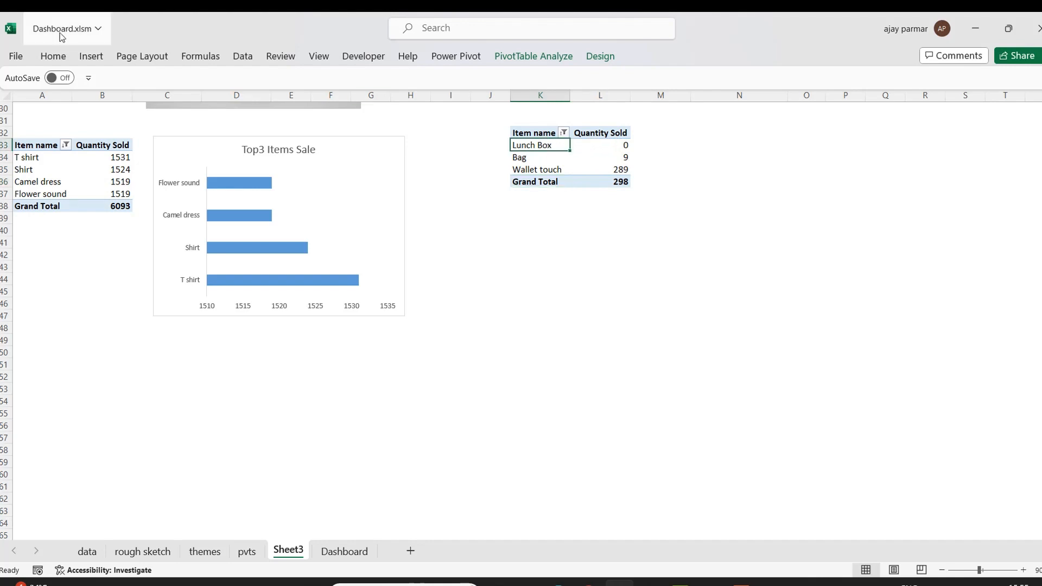
{"action": "left_click", "coordinate": [91, 57]}
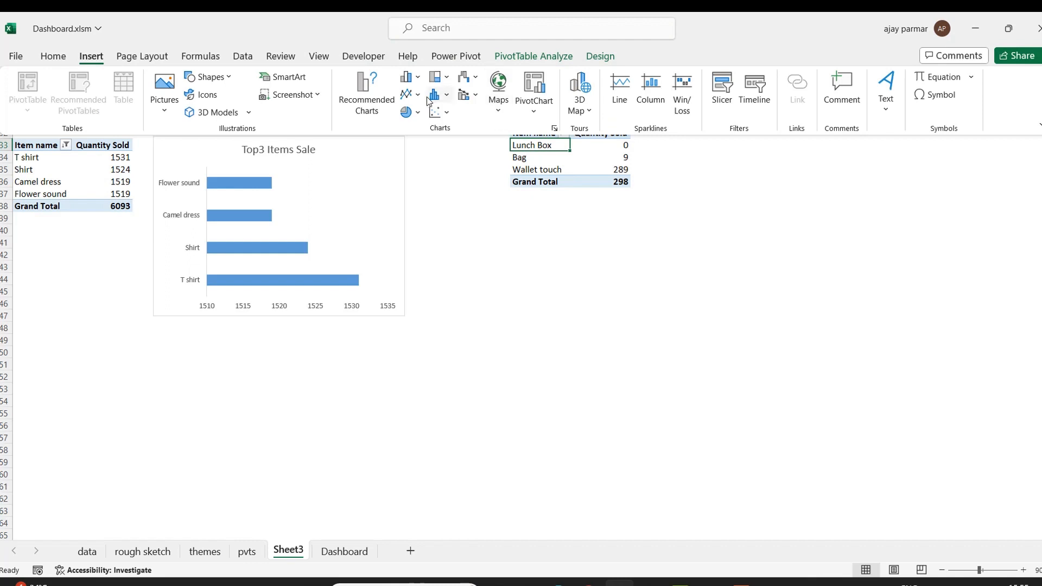
{"action": "left_click", "coordinate": [417, 77]}
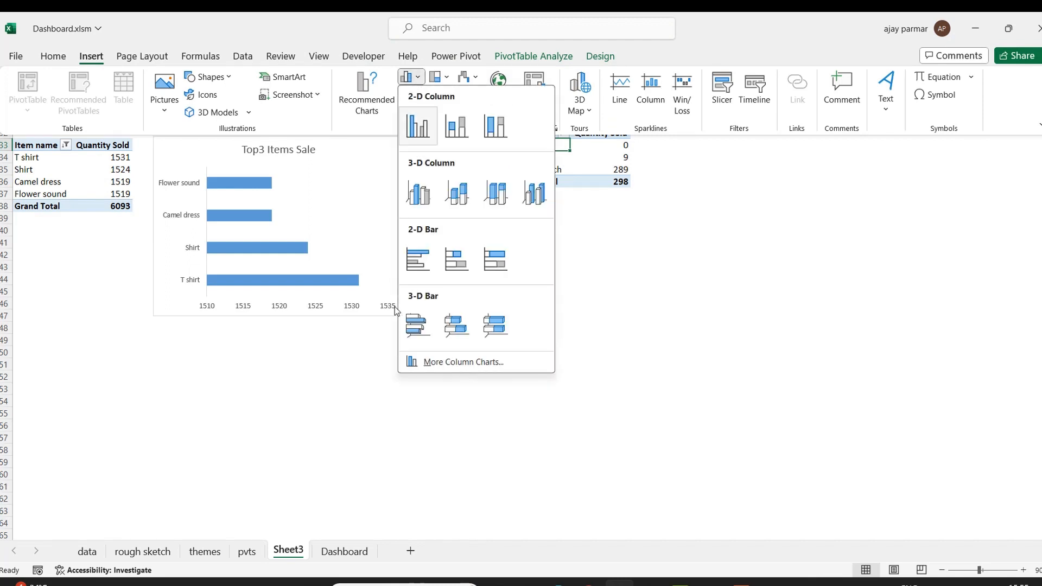
{"action": "left_click", "coordinate": [421, 263]}
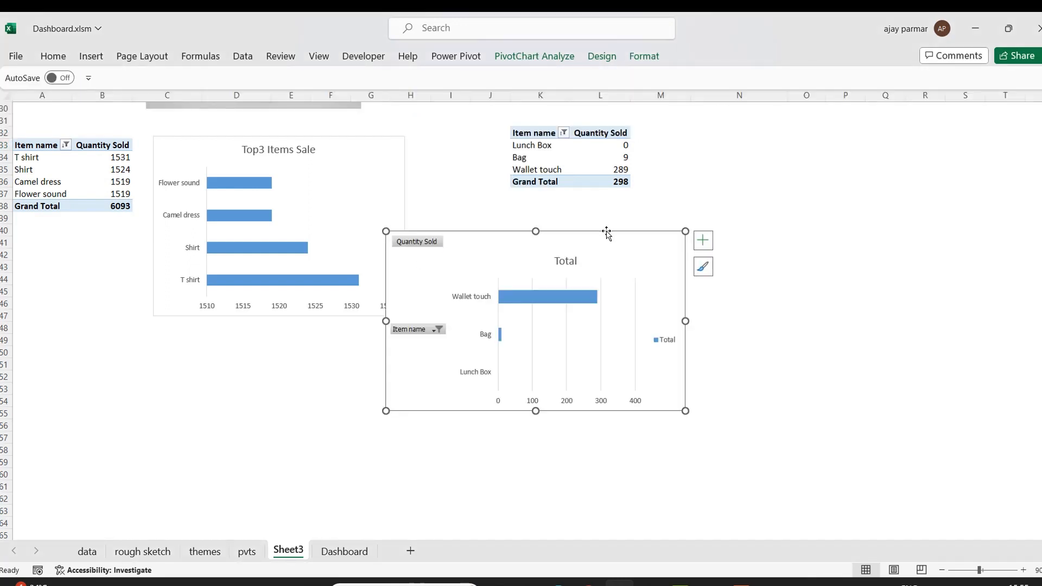
Move the new chart beside the bottom items pivot and hide all field buttons on the chart.
{"action": "left_click_drag", "start_coordinate": [603, 227], "coordinate": [907, 128]}
{"action": "right_click", "coordinate": [723, 139]}
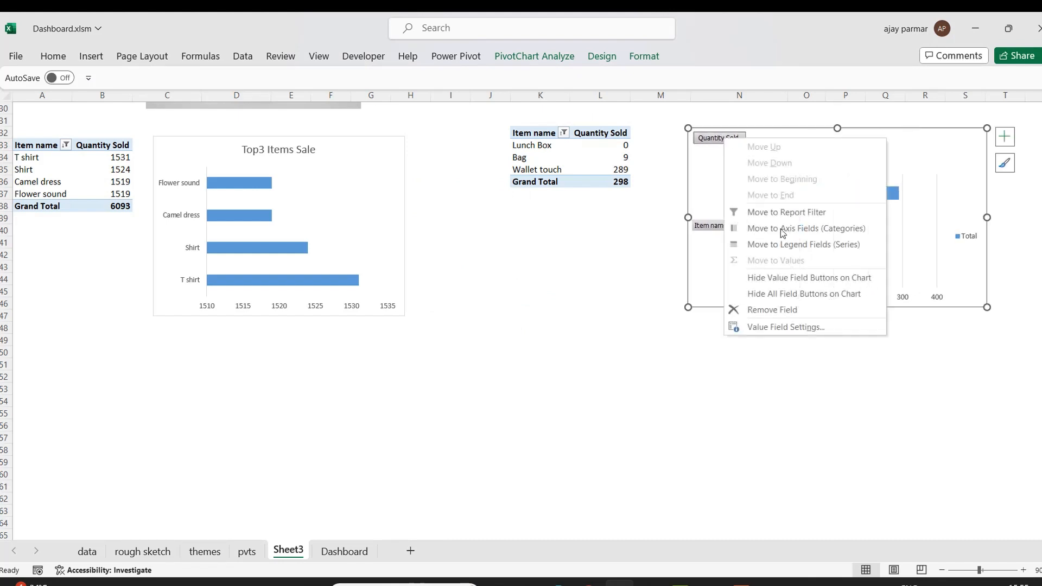
{"action": "left_click", "coordinate": [784, 293]}
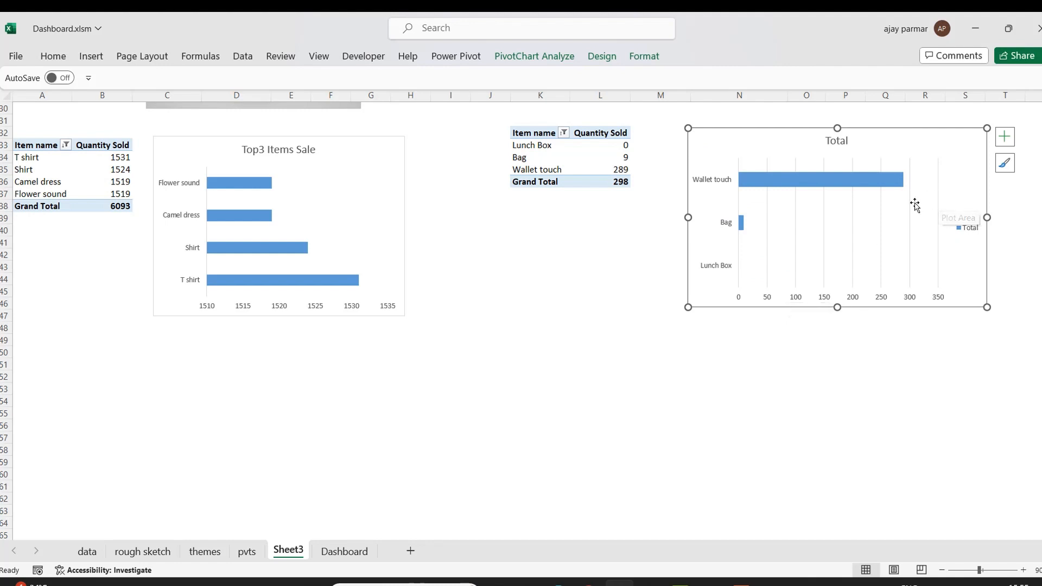
Set the chart title to Bottom 3 Items Sale.
{"action": "left_click", "coordinate": [852, 232]}
{"action": "key", "text": "Delete"}
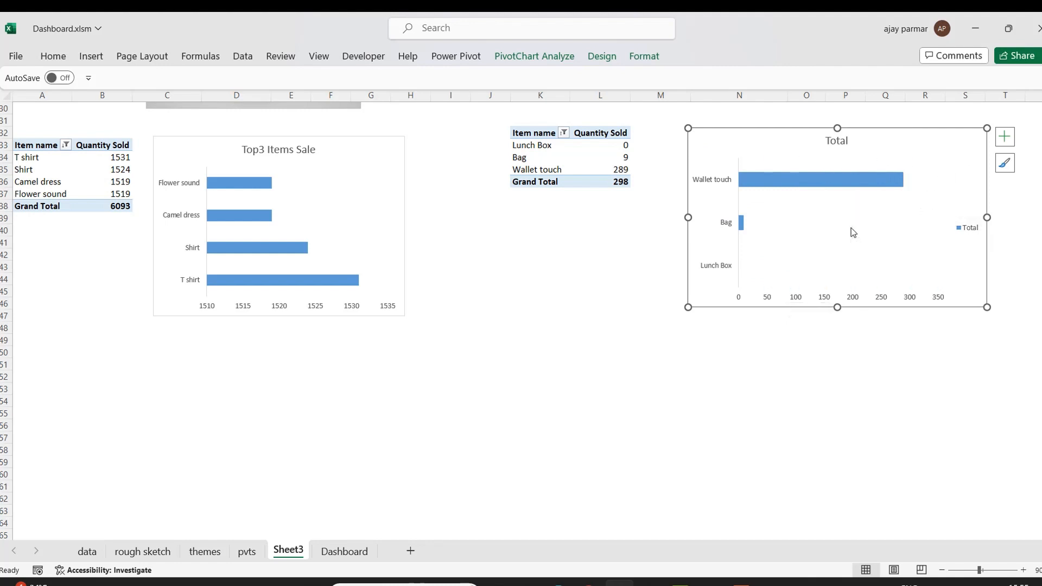
{"action": "left_click", "coordinate": [841, 144]}
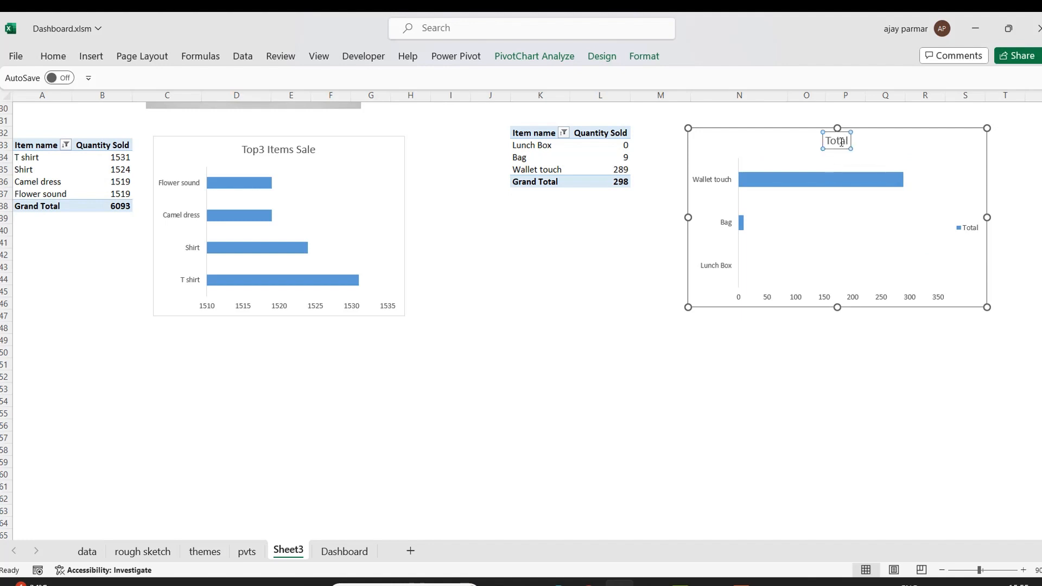
{"action": "double_click", "coordinate": [841, 142]}
{"action": "type", "text": "Bottom 3"}
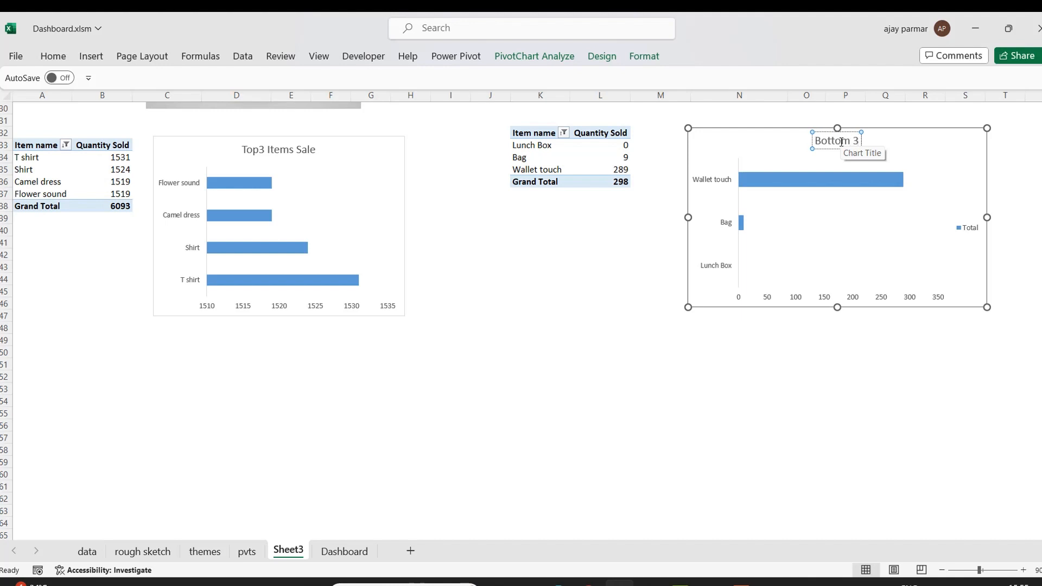
{"action": "type", "text": " Items S"}
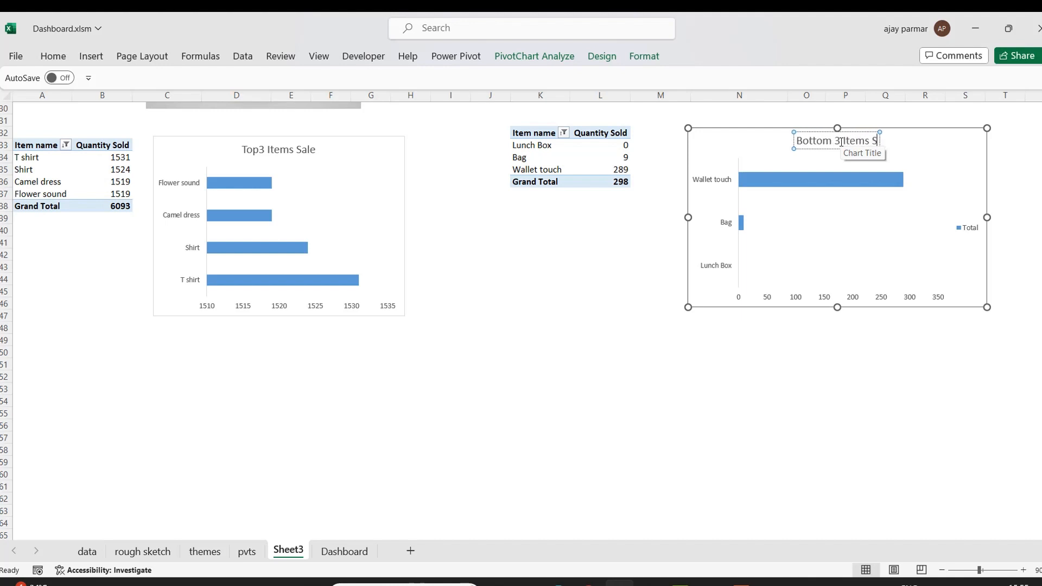
{"action": "type", "text": "ale"}
{"action": "left_click", "coordinate": [654, 484]}
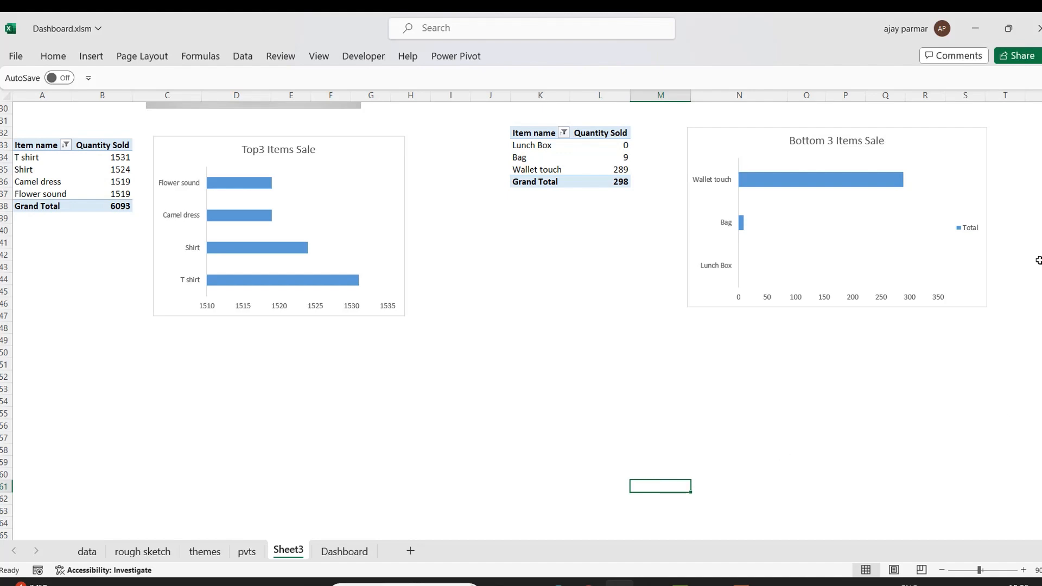
Switch to the Dashboard sheet.
{"action": "left_click", "coordinate": [1004, 191]}
{"action": "scroll", "coordinate": [1004, 191], "scroll_direction": "up", "scroll_amount": 10}
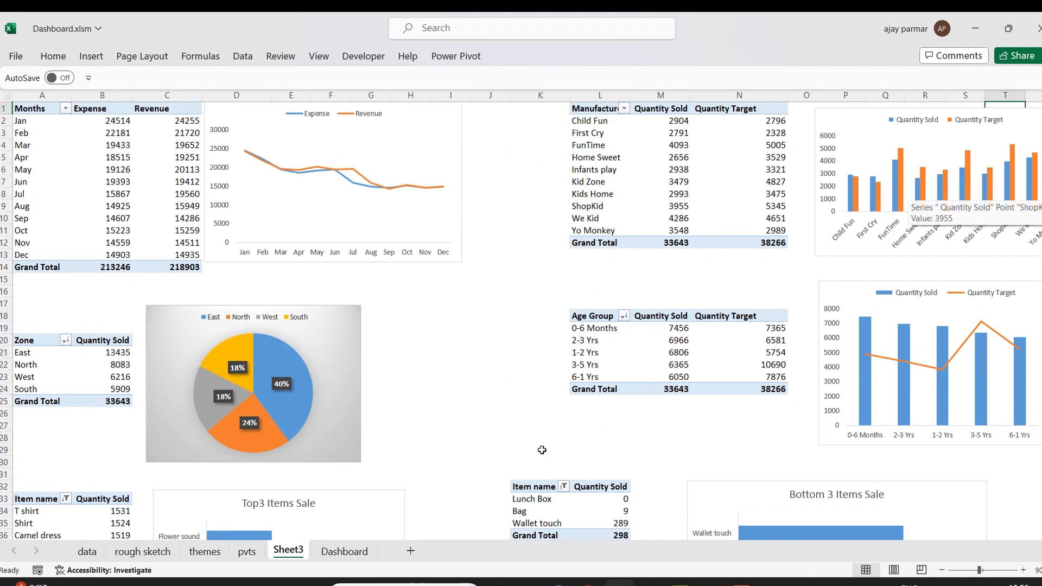
{"action": "left_click", "coordinate": [343, 552]}
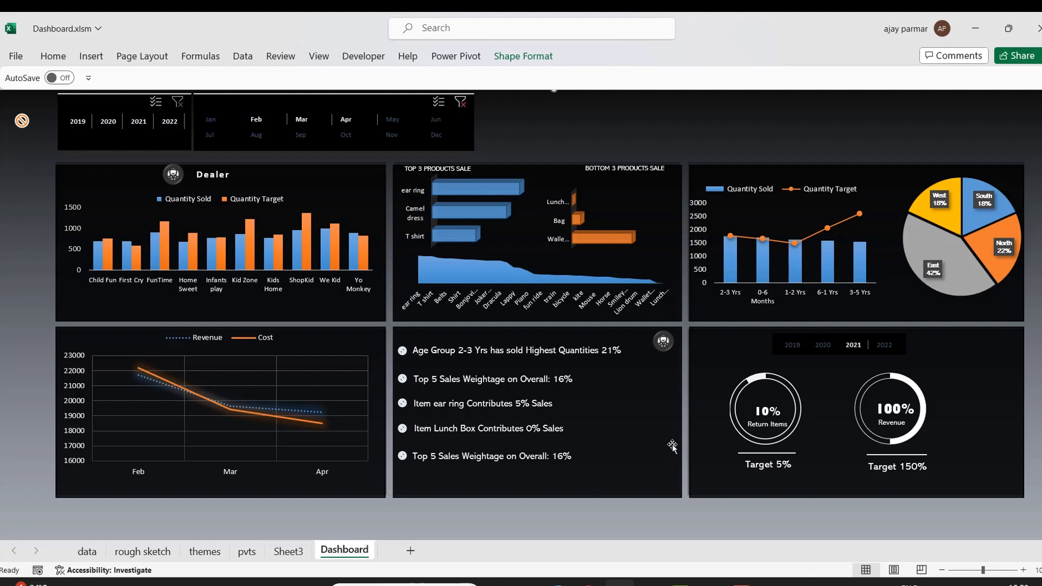
{"action": "left_click", "coordinate": [293, 552]}
{"action": "left_click", "coordinate": [453, 434]}
{"action": "key", "text": "Down"}
{"action": "key", "text": "Down"}
{"action": "key", "text": "Down"}
{"action": "key", "text": "Down"}
{"action": "key", "text": "Down"}
{"action": "key", "text": "Down"}
{"action": "key", "text": "Down"}
{"action": "key", "text": "Down"}
{"action": "key", "text": "Down"}
{"action": "key", "text": "Down"}
{"action": "key", "text": "Down"}
{"action": "key", "text": "Down"}
{"action": "key", "text": "Down"}
{"action": "key", "text": "Down"}
{"action": "key", "text": "Down"}
{"action": "key", "text": "Down"}
{"action": "key", "text": "Down"}
{"action": "key", "text": "Down"}
{"action": "key", "text": "Down"}
{"action": "key", "text": "Down"}
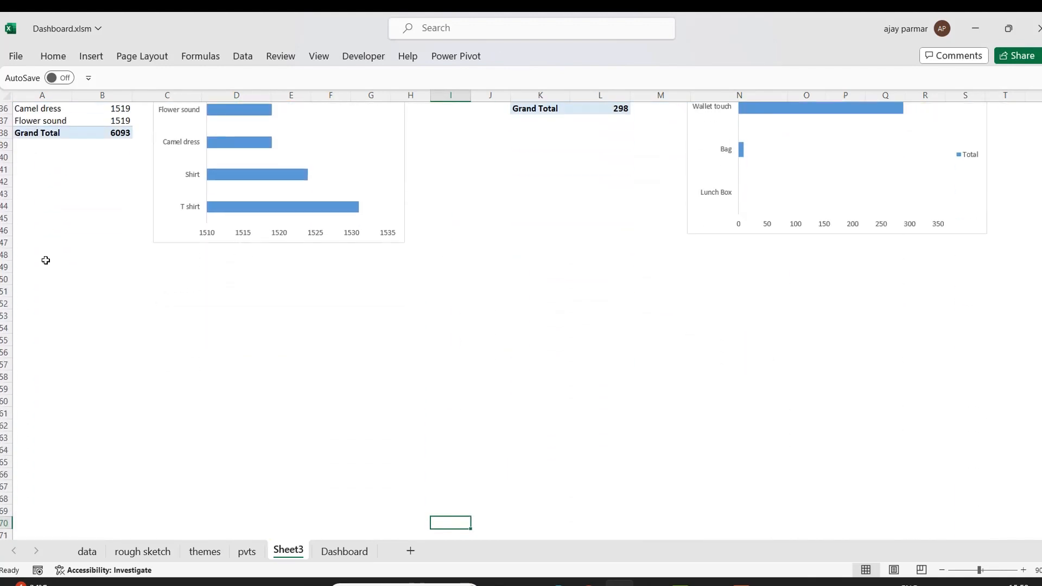
{"action": "left_click", "coordinate": [34, 288]}
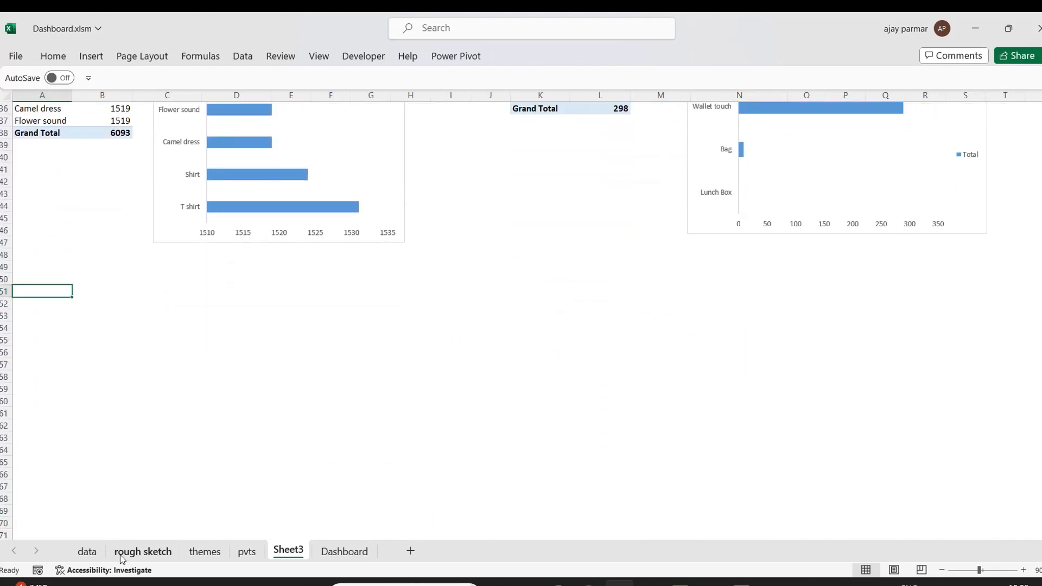
Examine the Quantity Sold and Return columns on the data sheet.
{"action": "left_click", "coordinate": [87, 551]}
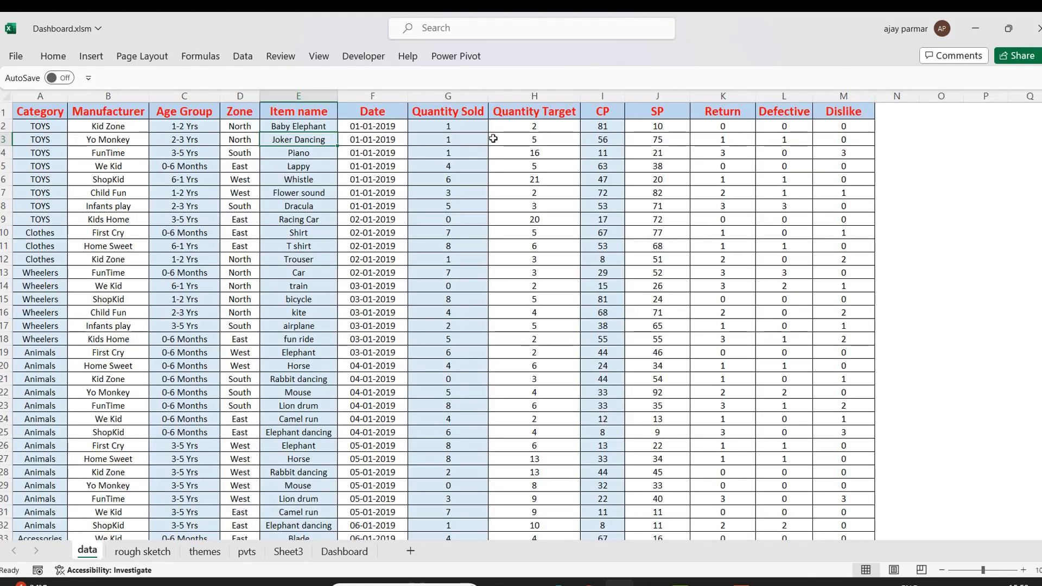
{"action": "left_click", "coordinate": [728, 93]}
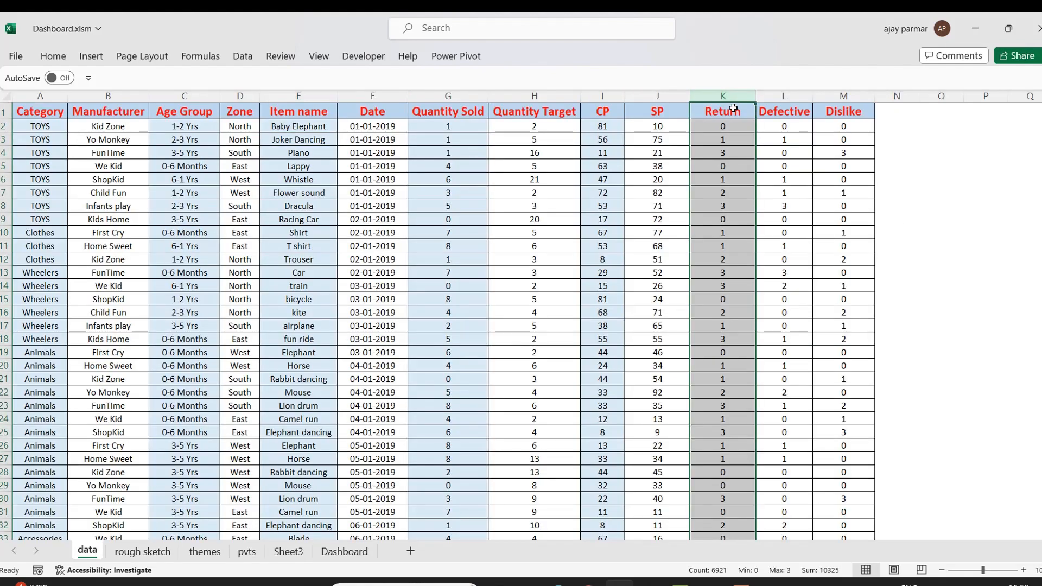
{"action": "left_click", "coordinate": [726, 110]}
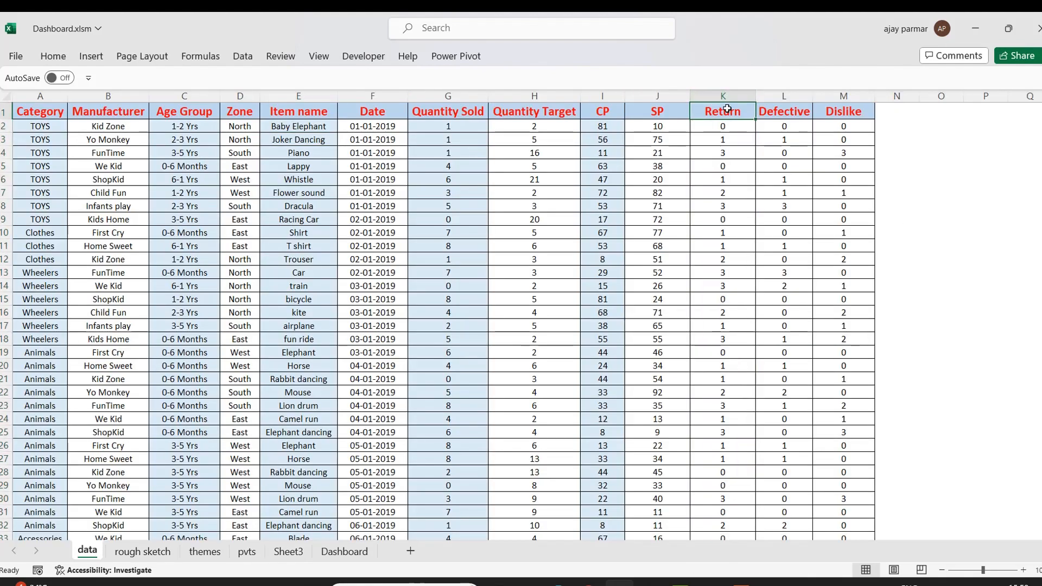
{"action": "left_click", "coordinate": [470, 92]}
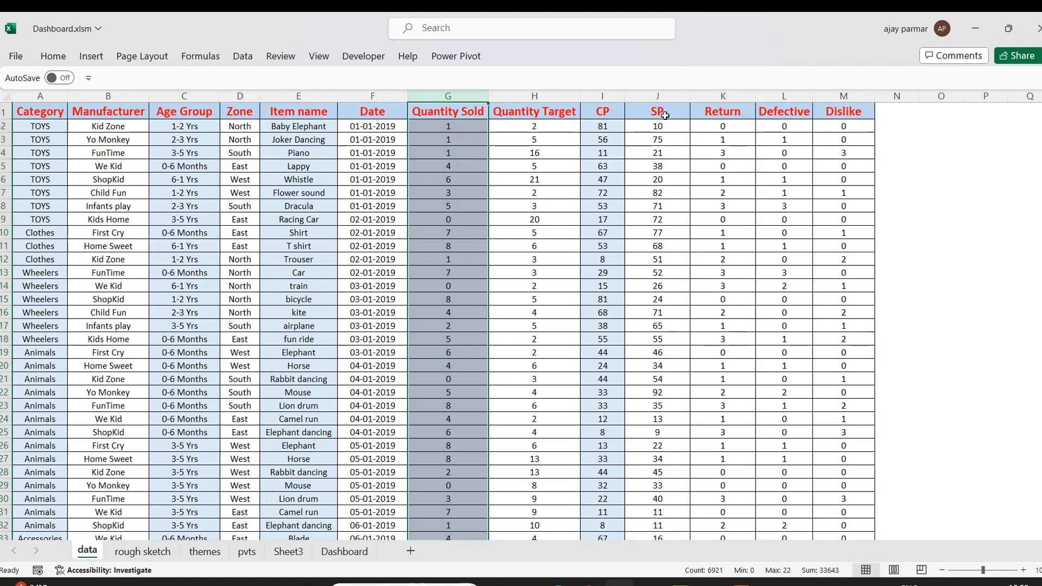
{"action": "left_click", "coordinate": [715, 96]}
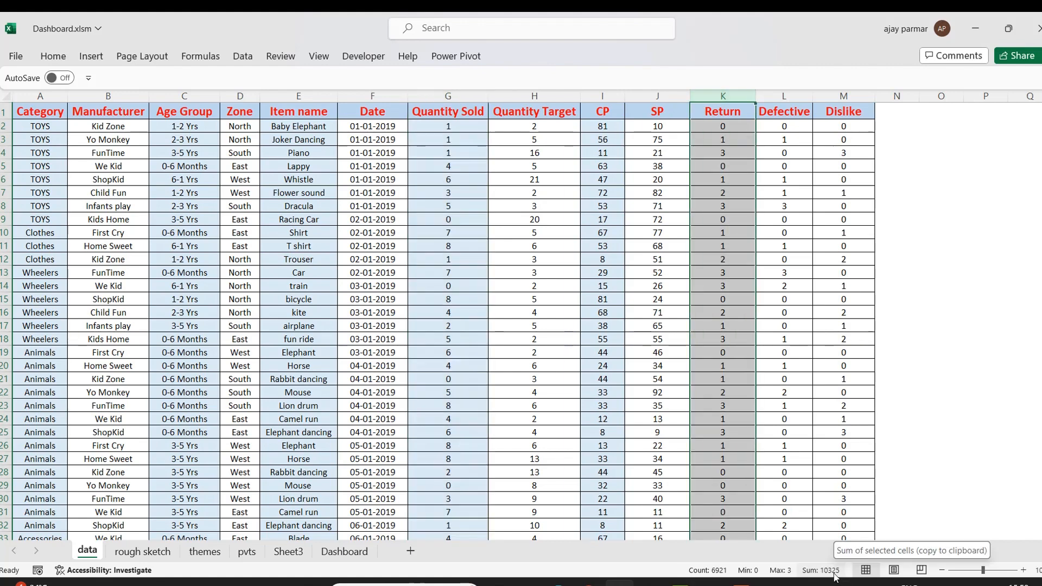
{"action": "left_click", "coordinate": [469, 135]}
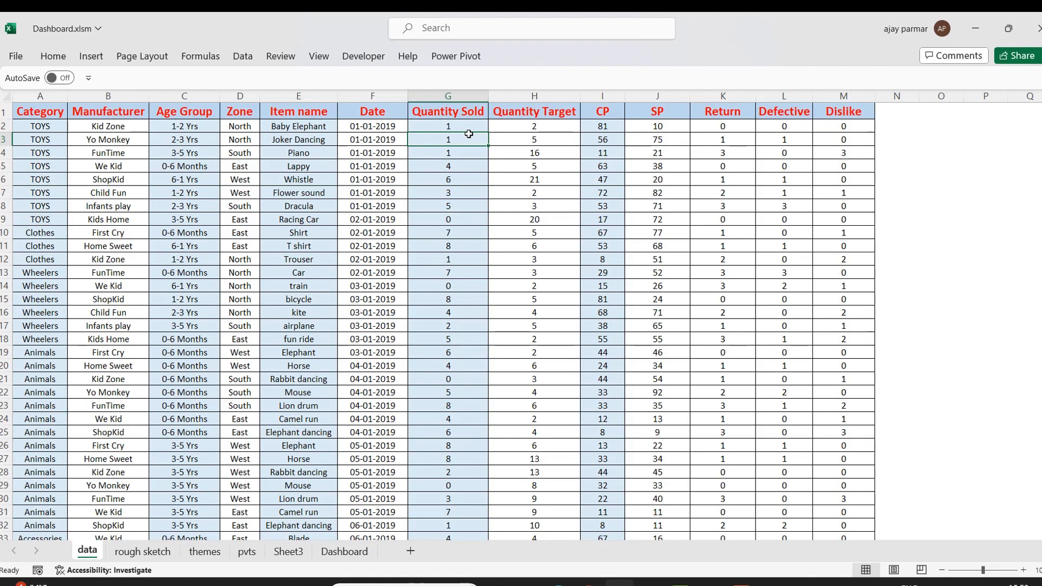
{"action": "left_click", "coordinate": [700, 96]}
{"action": "left_click", "coordinate": [434, 177]}
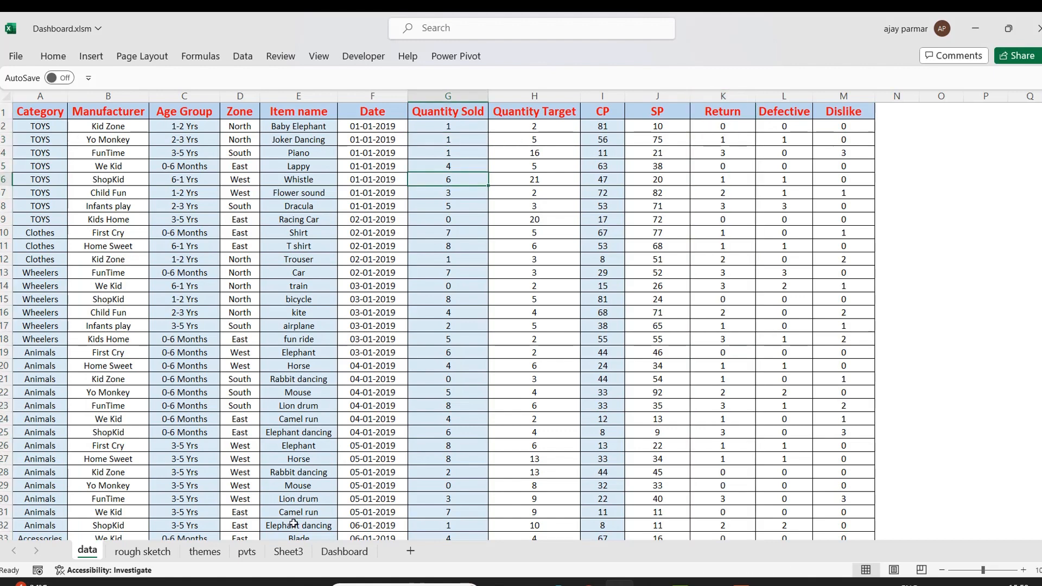
Copy the top items pivot table on Sheet3 and paste a duplicate below it at cell A52.
{"action": "left_click", "coordinate": [289, 551]}
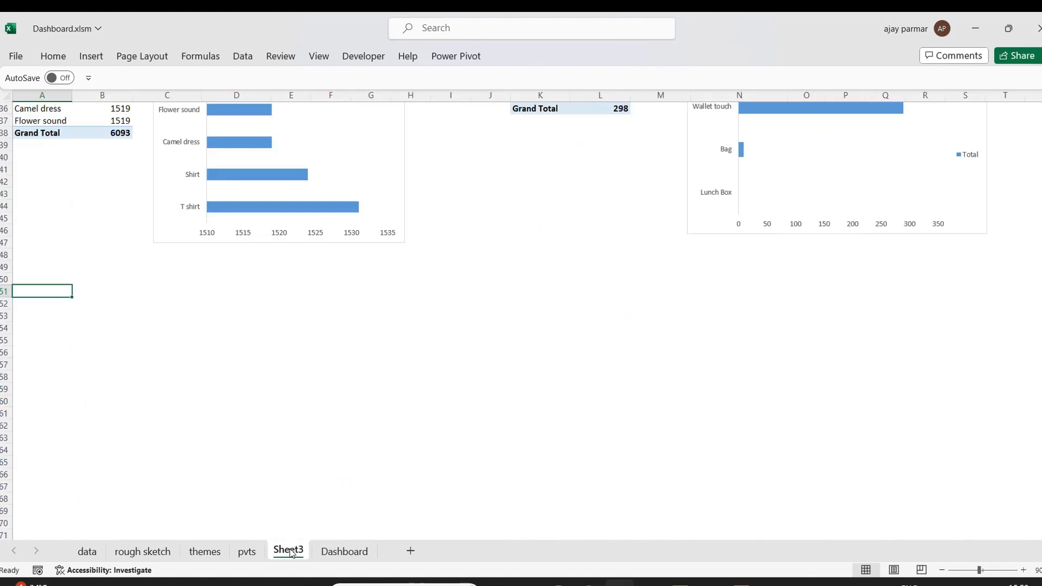
{"action": "left_click", "coordinate": [34, 122]}
{"action": "key", "text": "Up"}
{"action": "key", "text": "Up"}
{"action": "key", "text": "Up"}
{"action": "key", "text": "Up"}
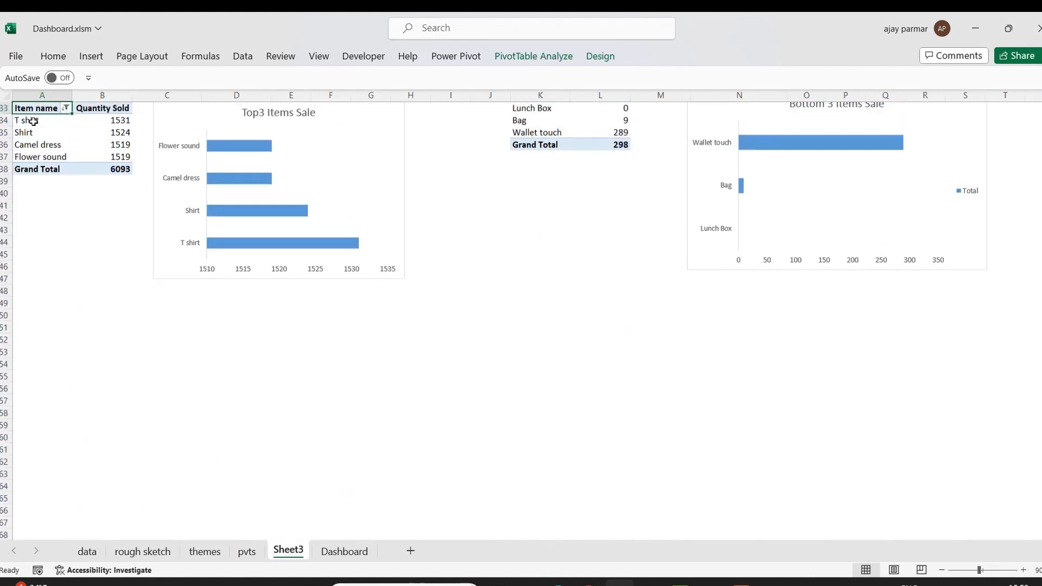
{"action": "key", "text": "shift+Right"}
{"action": "key", "text": "shift+Down"}
{"action": "key", "text": "shift+Down"}
{"action": "key", "text": "shift+Down"}
{"action": "key", "text": "shift+Down"}
{"action": "key", "text": "shift+Down"}
{"action": "key", "text": "ctrl+c"}
{"action": "left_click", "coordinate": [49, 353]}
{"action": "key", "text": "ctrl+v"}
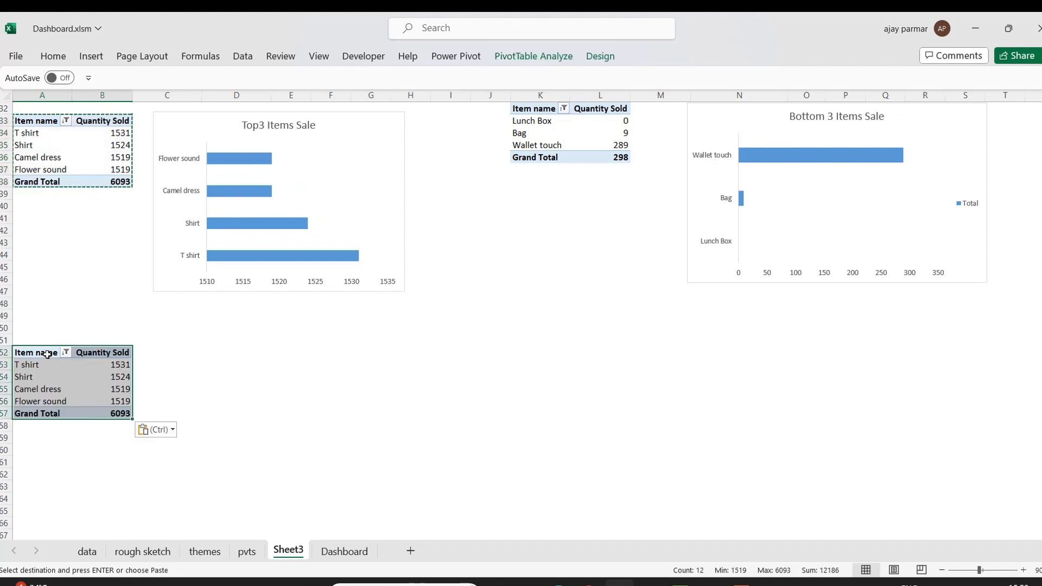
In the copied pivot, remove the Item name field and add Return to the values beside Quantity Sold.
{"action": "right_click", "coordinate": [48, 353]}
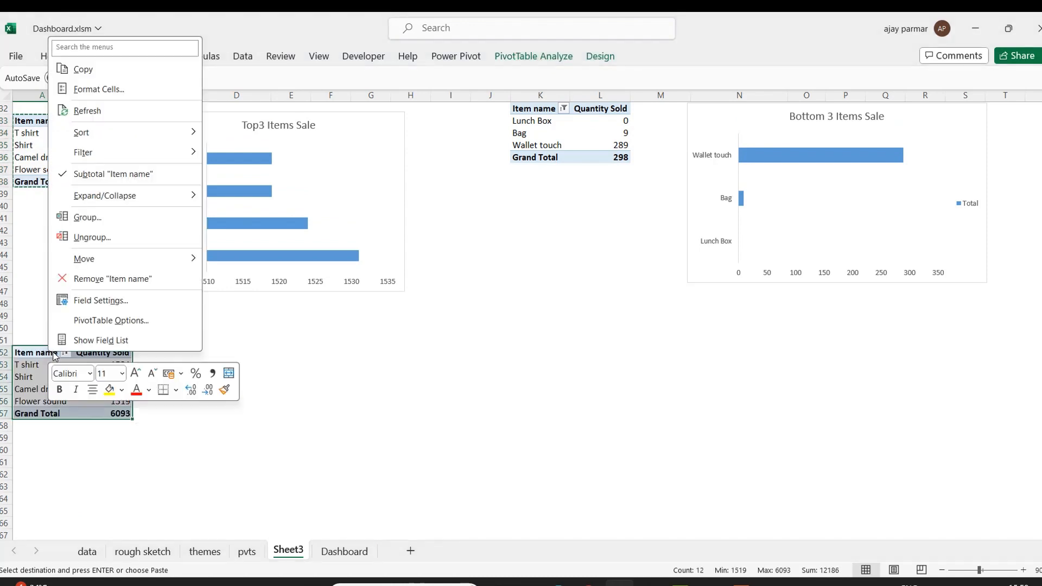
{"action": "left_click", "coordinate": [111, 341]}
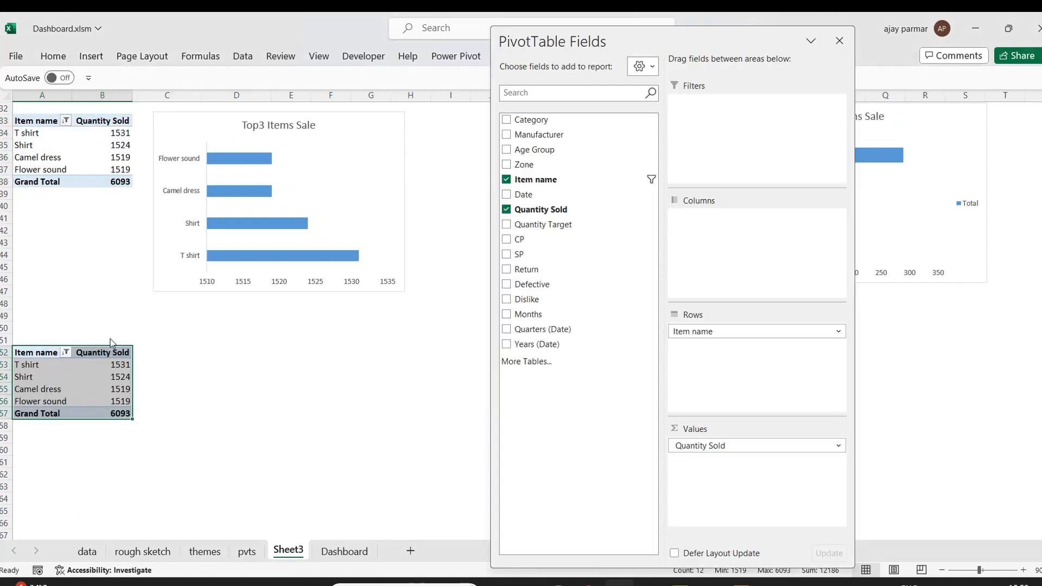
{"action": "left_click", "coordinate": [507, 180]}
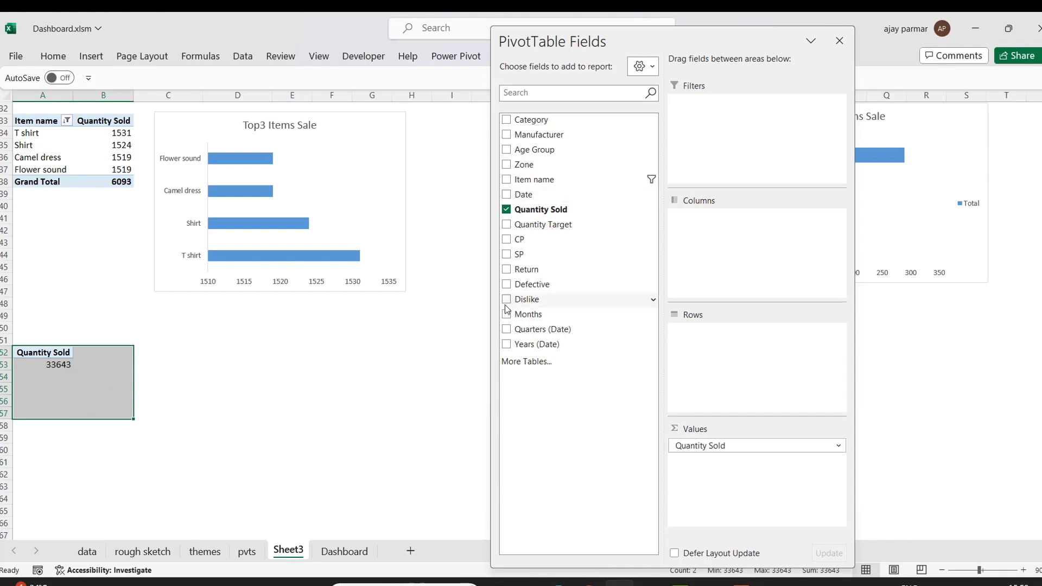
{"action": "left_click_drag", "start_coordinate": [535, 270], "coordinate": [746, 488]}
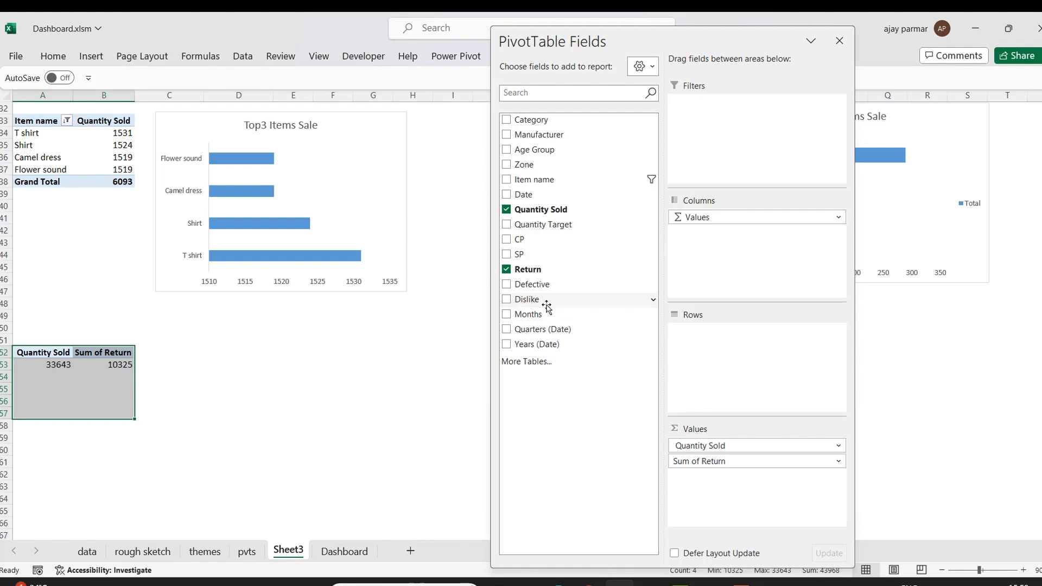
{"action": "left_click", "coordinate": [184, 359]}
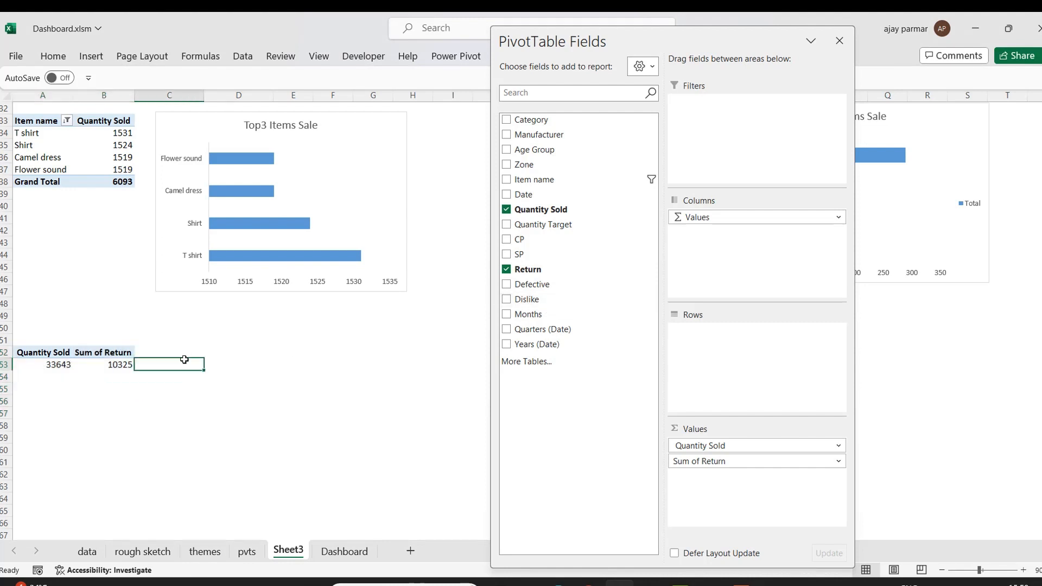
Rename the Sum of Return header to Item Return.
{"action": "left_click", "coordinate": [97, 351]}
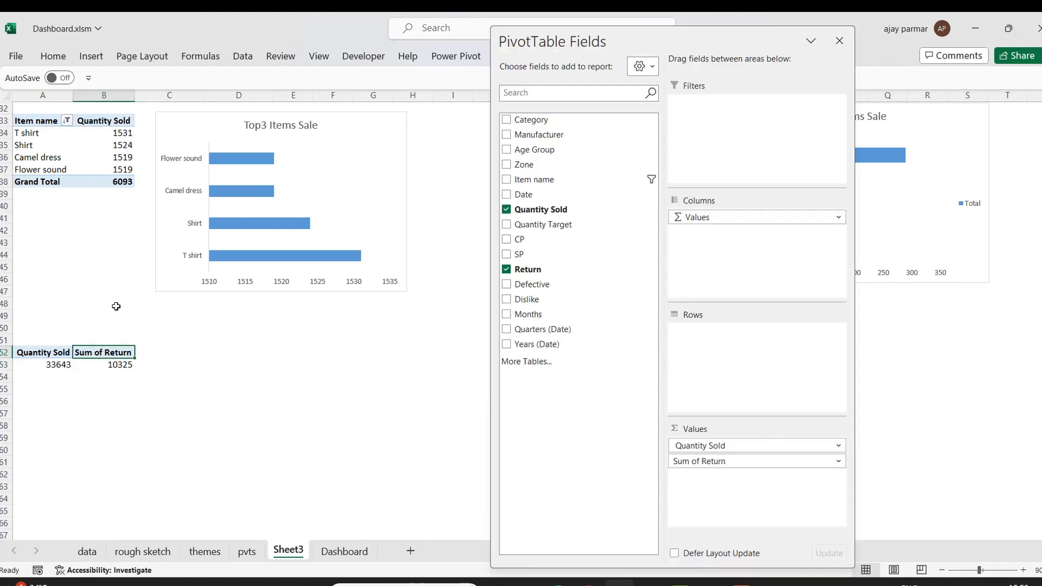
{"action": "left_click", "coordinate": [839, 42]}
{"action": "key", "text": "F2"}
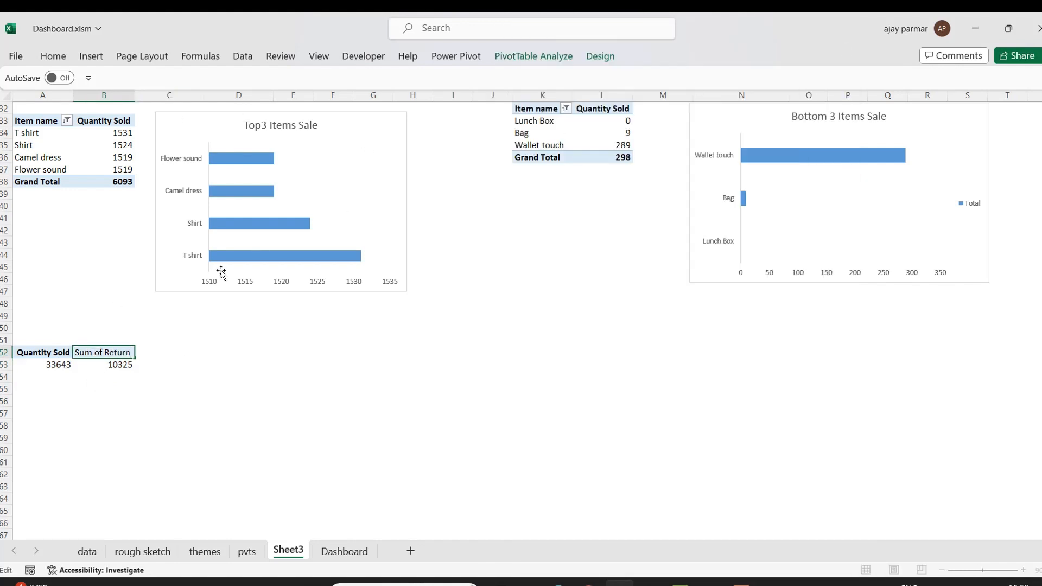
{"action": "key", "text": "BackSpace"}
{"action": "key", "text": "BackSpace"}
{"action": "key", "text": "BackSpace"}
{"action": "key", "text": "BackSpace"}
{"action": "key", "text": "BackSpace"}
{"action": "key", "text": "BackSpace"}
{"action": "type", "text": "Item"}
{"action": "key", "text": "Return"}
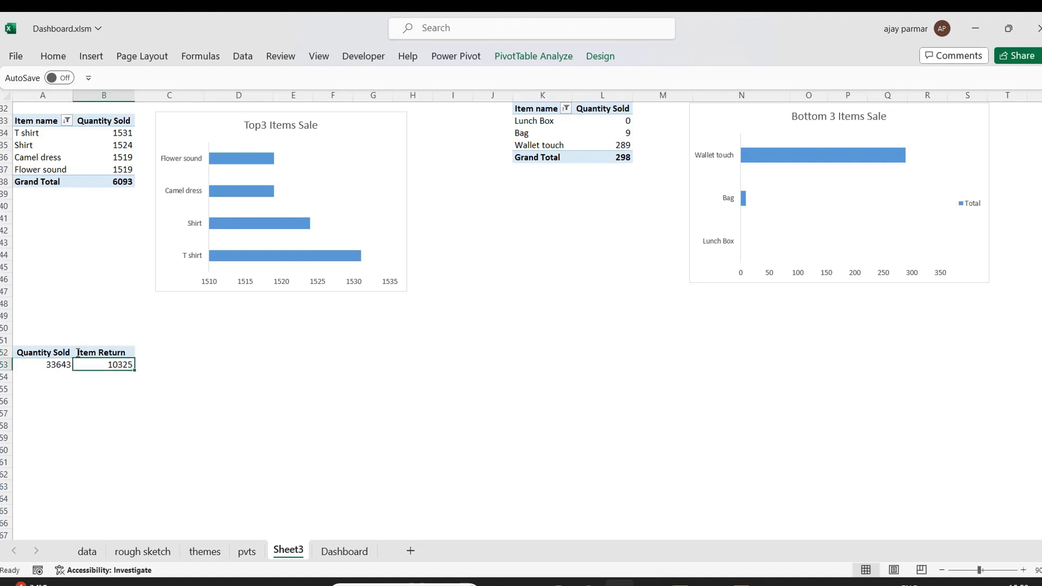
Rename the copied pivot's value headers to Toys Sold and Toys Return.
{"action": "left_click", "coordinate": [49, 352]}
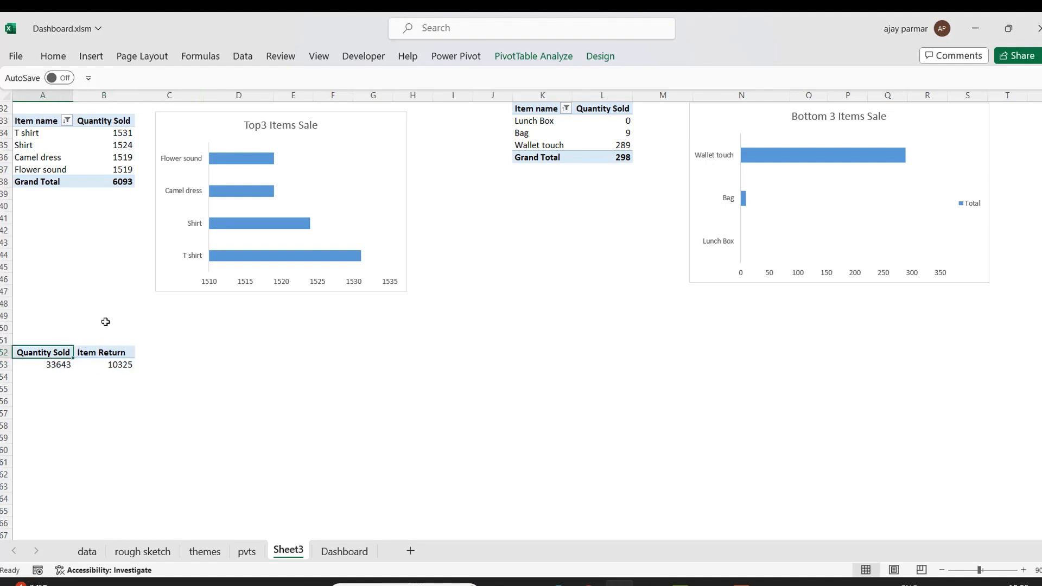
{"action": "key", "text": "F2"}
{"action": "double_click", "coordinate": [39, 348]}
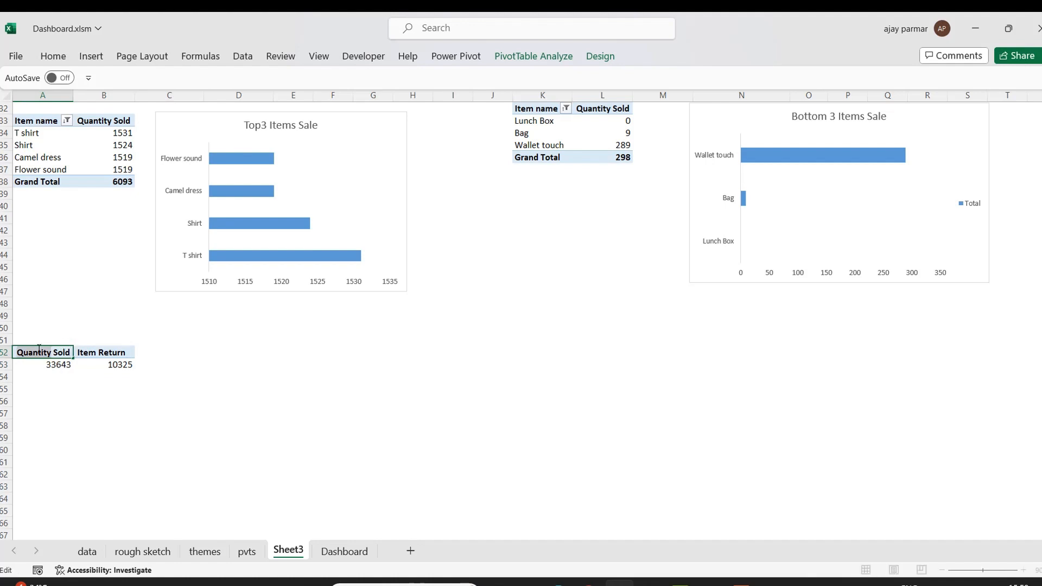
{"action": "key", "text": "BackSpace"}
{"action": "type", "text": "Item"}
{"action": "key", "text": "BackSpace"}
{"action": "key", "text": "BackSpace"}
{"action": "key", "text": "BackSpace"}
{"action": "key", "text": "BackSpace"}
{"action": "type", "text": "Toys"}
{"action": "left_click", "coordinate": [96, 352]}
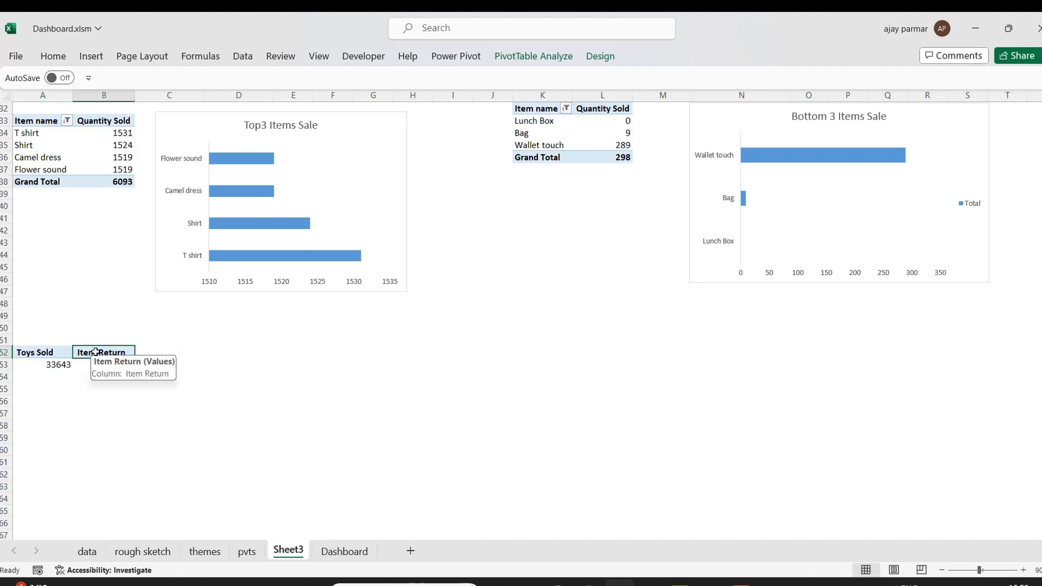
{"action": "key", "text": "F2"}
{"action": "double_click", "coordinate": [97, 352]}
{"action": "type", "text": "Toys"}
{"action": "left_click", "coordinate": [177, 465]}
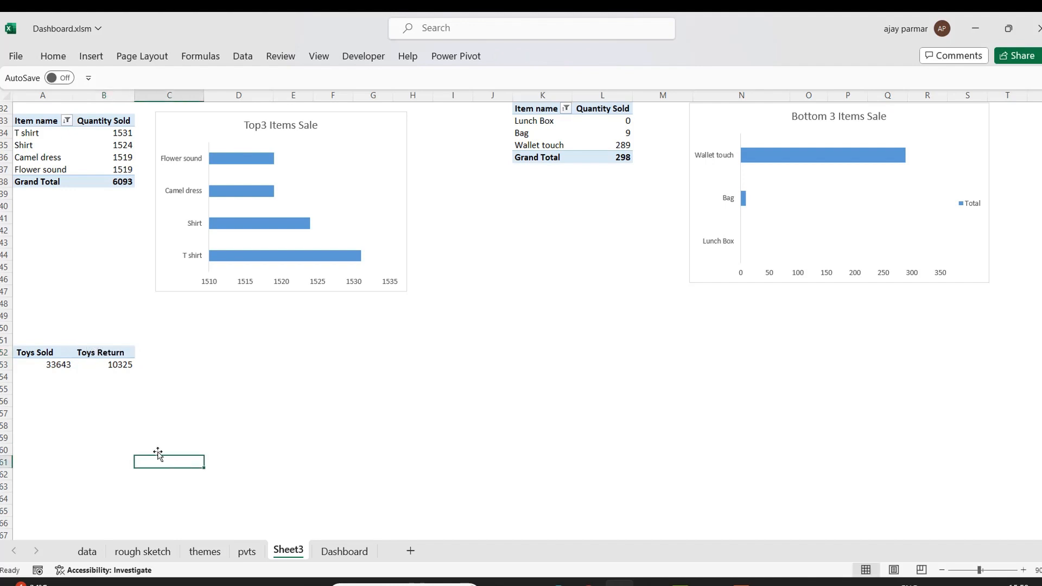
{"action": "left_click", "coordinate": [58, 366]}
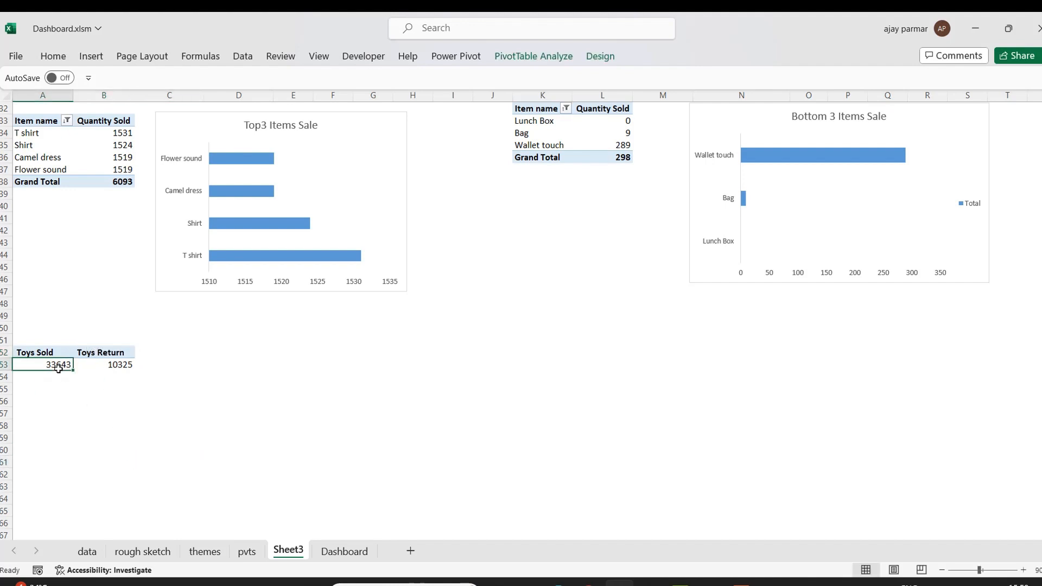
{"action": "key", "text": "Down"}
{"action": "key", "text": "Up"}
{"action": "key", "text": "Up"}
{"action": "key", "text": "shift+Right"}
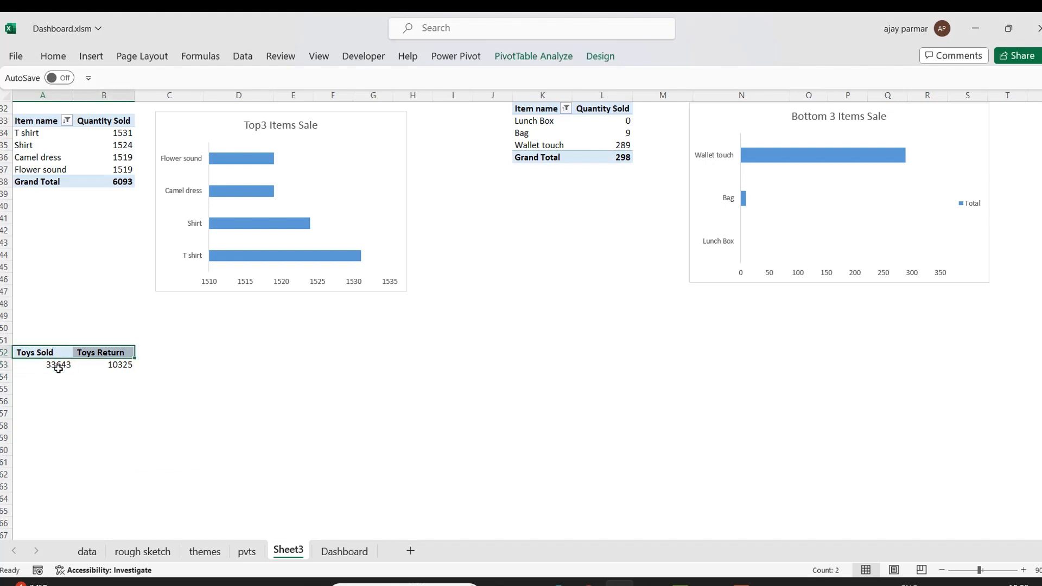
{"action": "key", "text": "ctrl+c"}
{"action": "key", "text": "Down"}
{"action": "key", "text": "Down"}
{"action": "key", "text": "Down"}
{"action": "key", "text": "Down"}
{"action": "key", "text": "Down"}
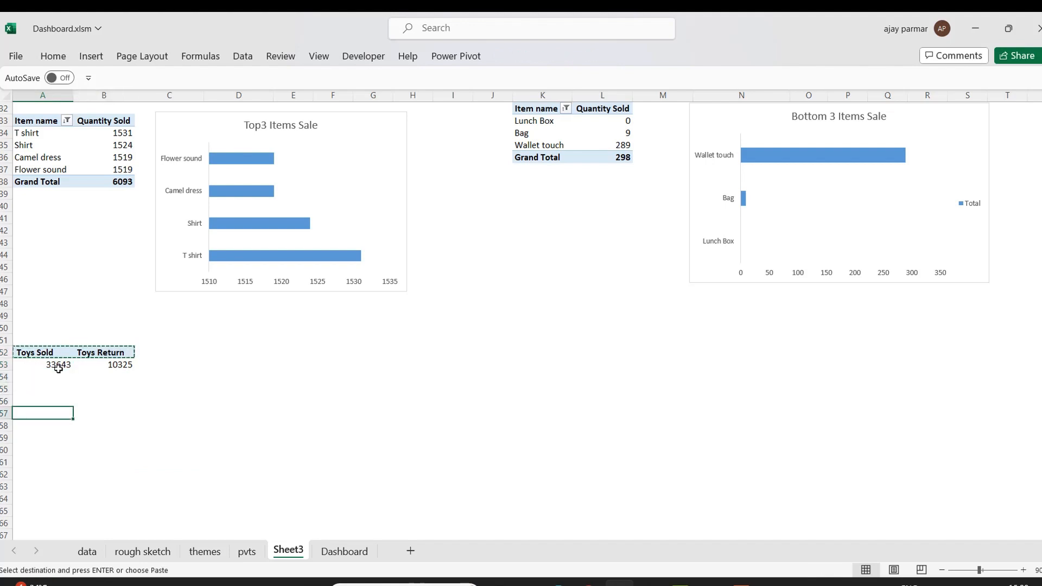
{"action": "left_click", "coordinate": [56, 354]}
{"action": "key", "text": "Escape"}
Insert a doughnut pivot chart from the toys pivot table and delete it.
{"action": "left_click", "coordinate": [91, 56]}
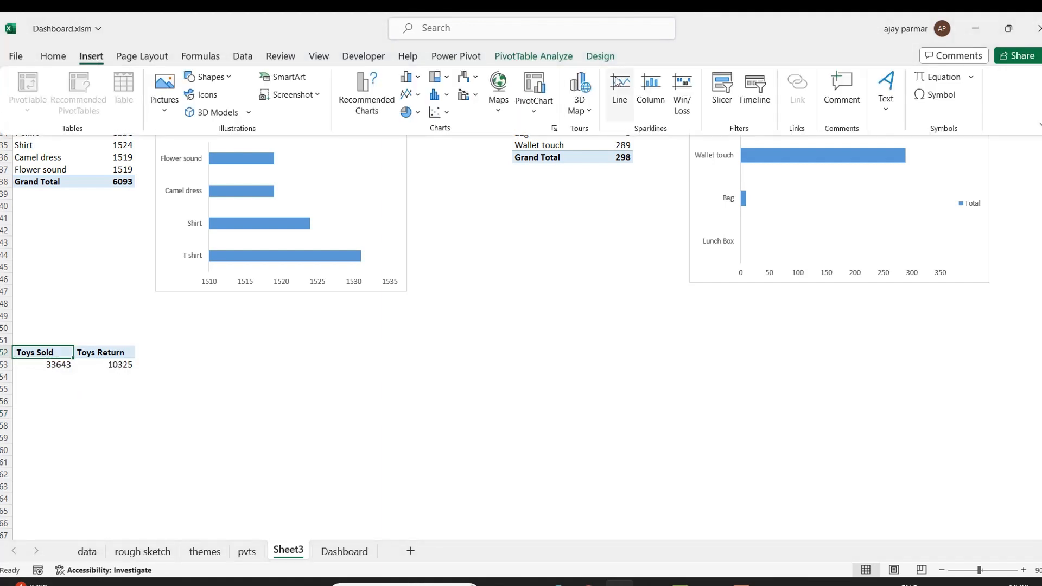
{"action": "left_click", "coordinate": [408, 112]}
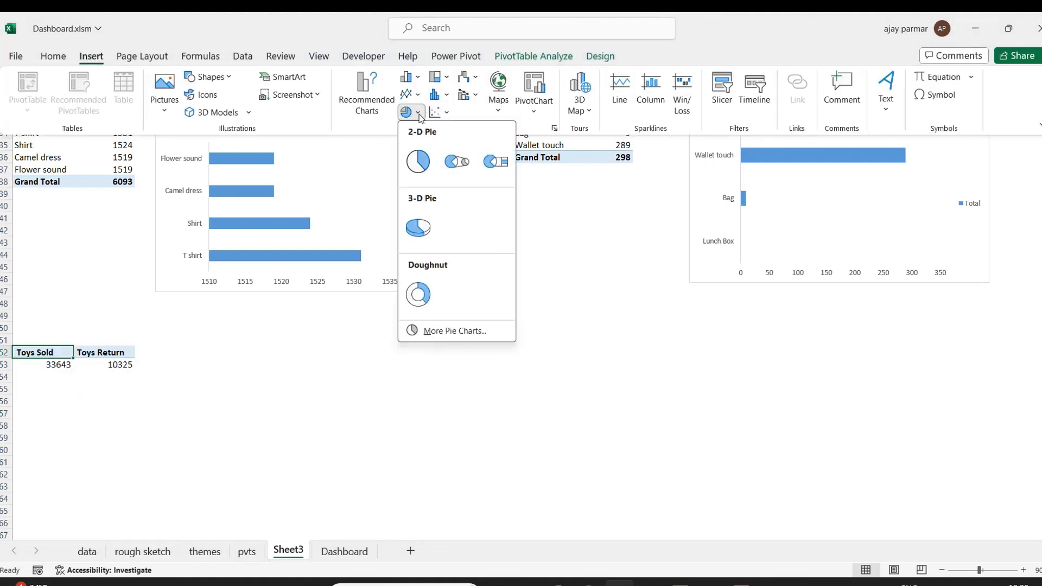
{"action": "left_click", "coordinate": [419, 294]}
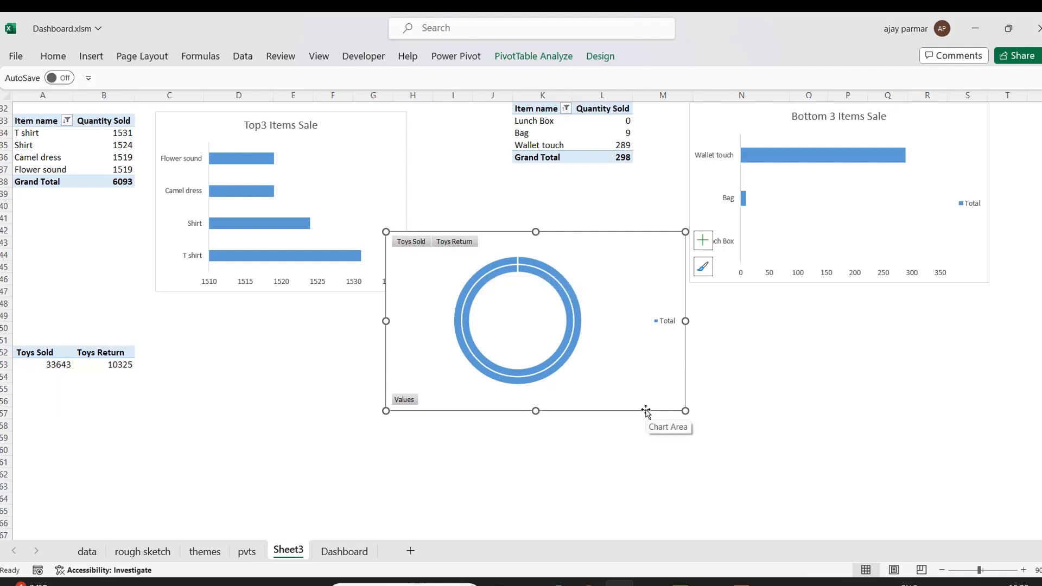
{"action": "key", "text": "Delete"}
Enter the labels Toys Sold and Toys Return in cells A56 and A57.
{"action": "left_click", "coordinate": [50, 399]}
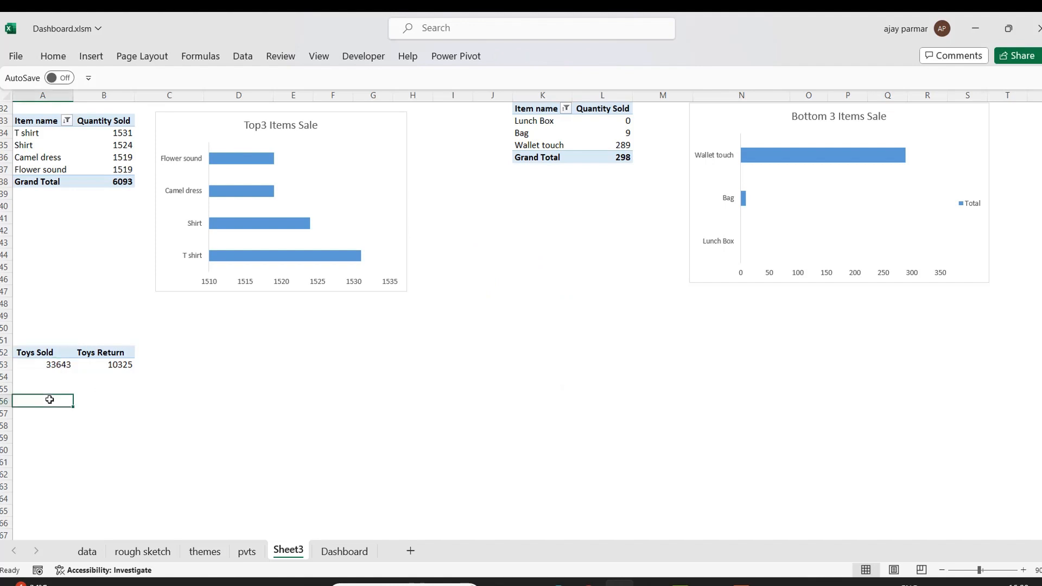
{"action": "left_click", "coordinate": [48, 366]}
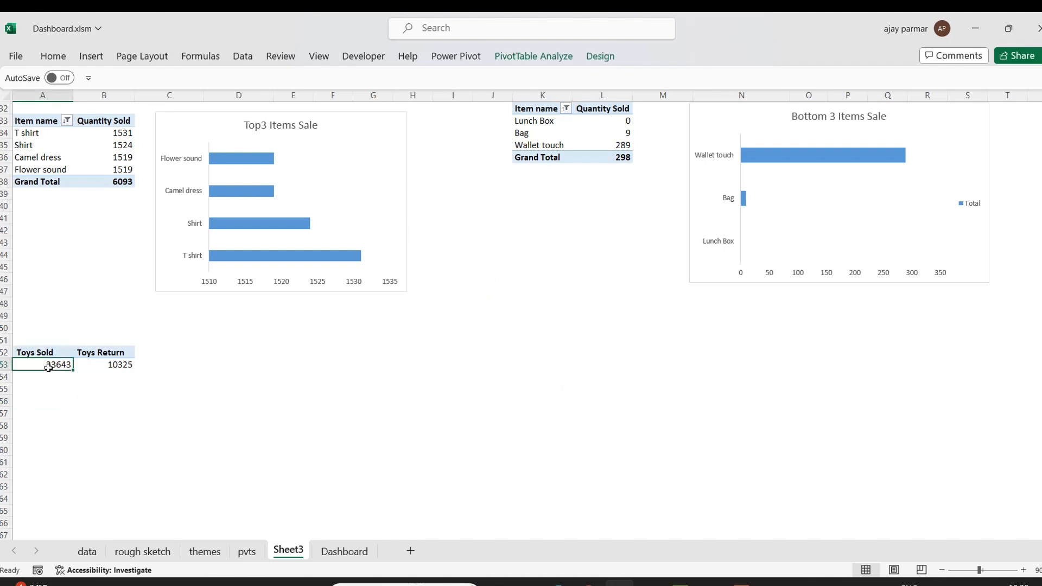
{"action": "key", "text": "Down"}
{"action": "key", "text": "Down"}
{"action": "key", "text": "Down"}
{"action": "type", "text": "Toys"}
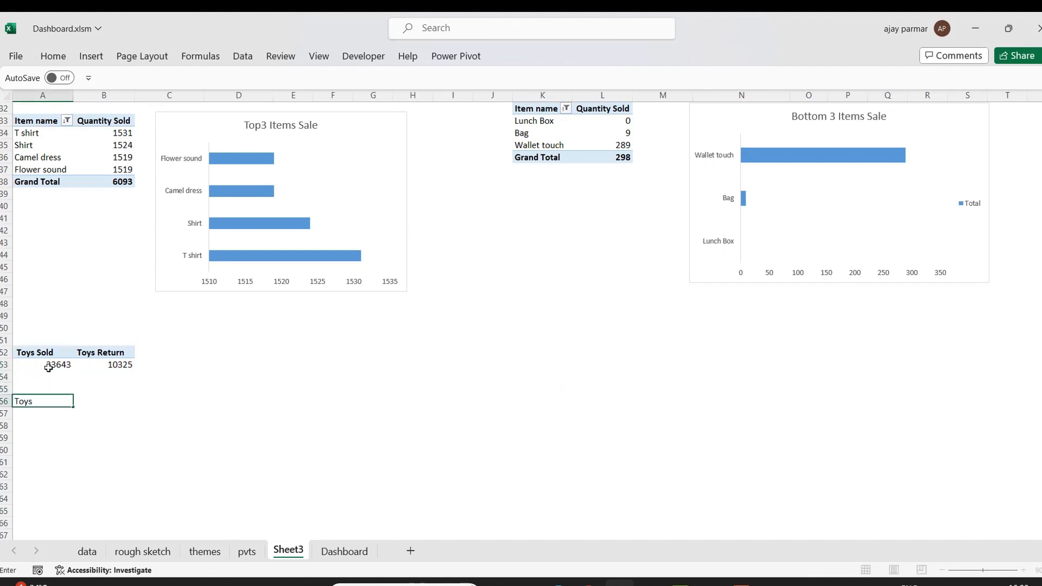
{"action": "type", "text": " Sold"}
{"action": "key", "text": "Return"}
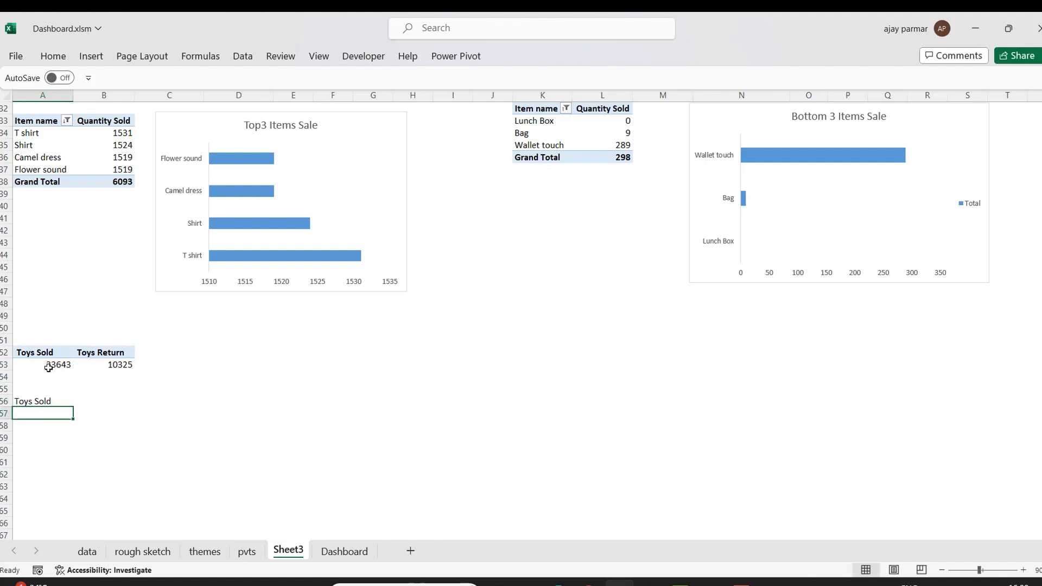
{"action": "type", "text": "Toys R"}
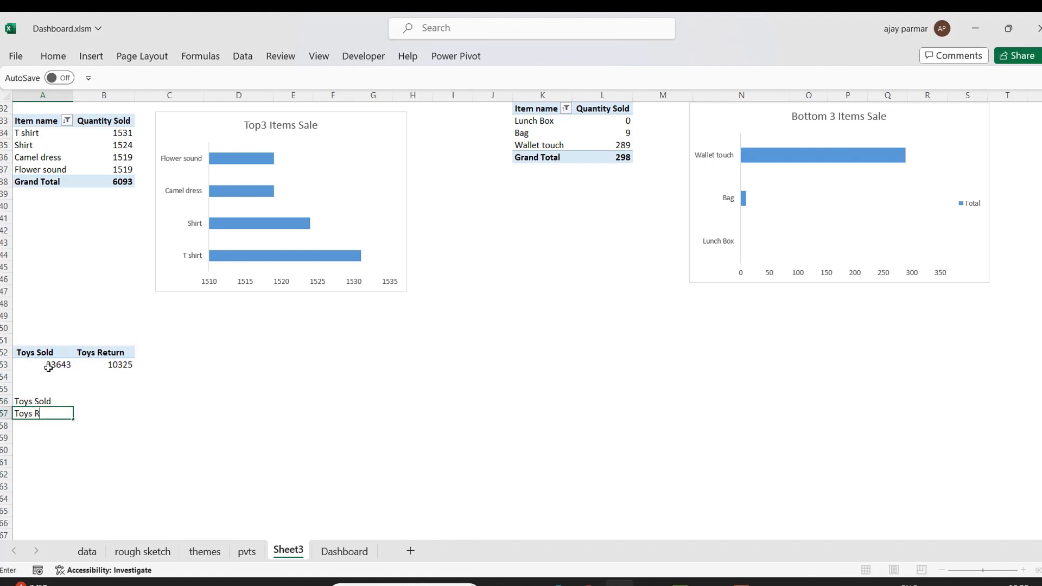
{"action": "type", "text": "eturn"}
Link cells B56 and B57 by formula to the pivot's Toys Sold and Toys Return values.
{"action": "key", "text": "Up"}
{"action": "key", "text": "Right"}
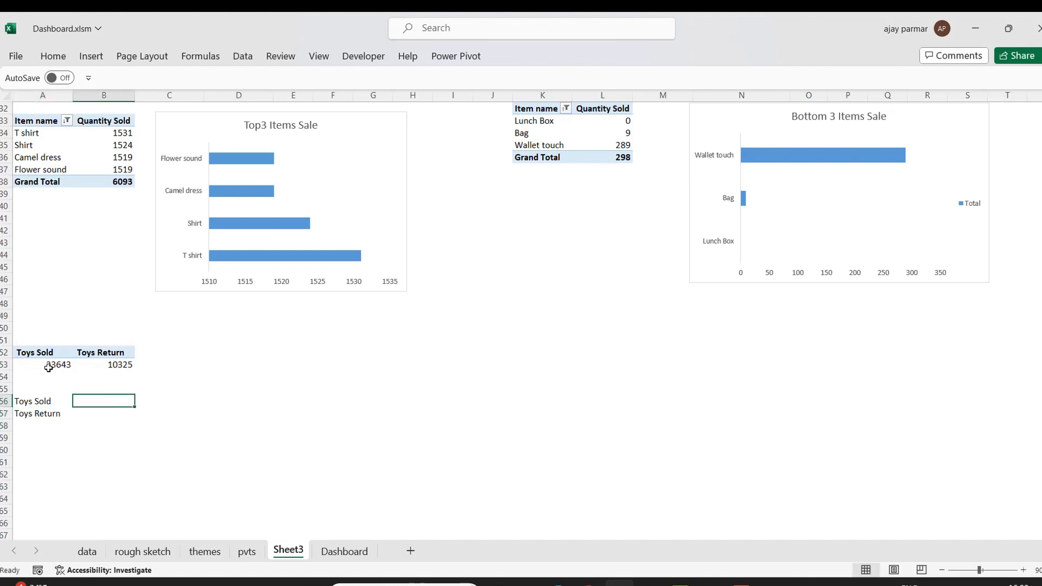
{"action": "type", "text": "="}
{"action": "key", "text": "Up"}
{"action": "key", "text": "Up"}
{"action": "key", "text": "Up"}
{"action": "key", "text": "Left"}
{"action": "key", "text": "Return"}
{"action": "type", "text": "="}
{"action": "key", "text": "Up"}
{"action": "key", "text": "Up"}
{"action": "key", "text": "Up"}
{"action": "key", "text": "Up"}
{"action": "key", "text": "Return"}
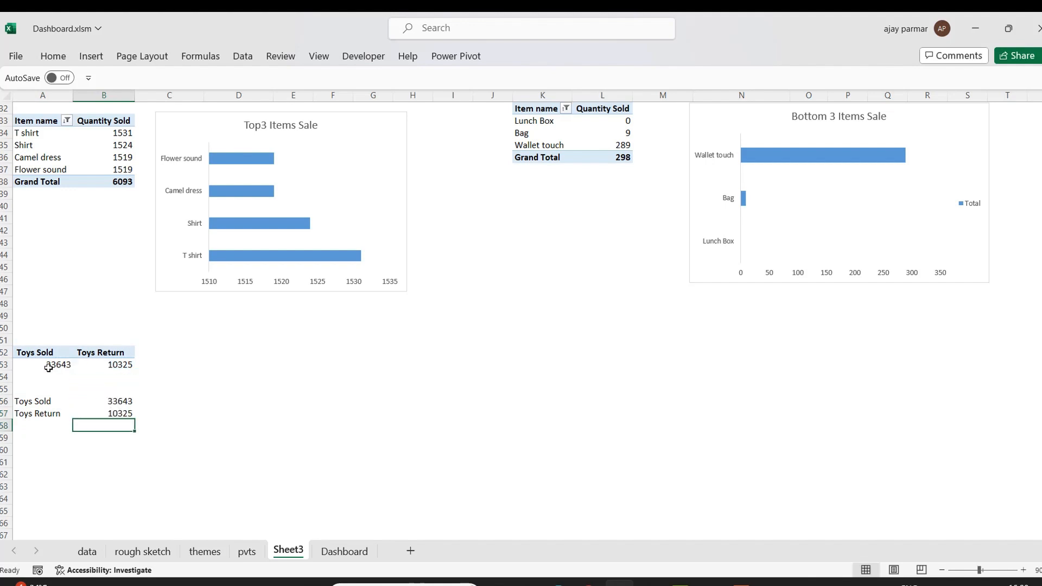
Select A56:B57, insert a doughnut chart from it, and move the chart below the Top3 Items Sale chart.
{"action": "key", "text": "Left"}
{"action": "key", "text": "Up"}
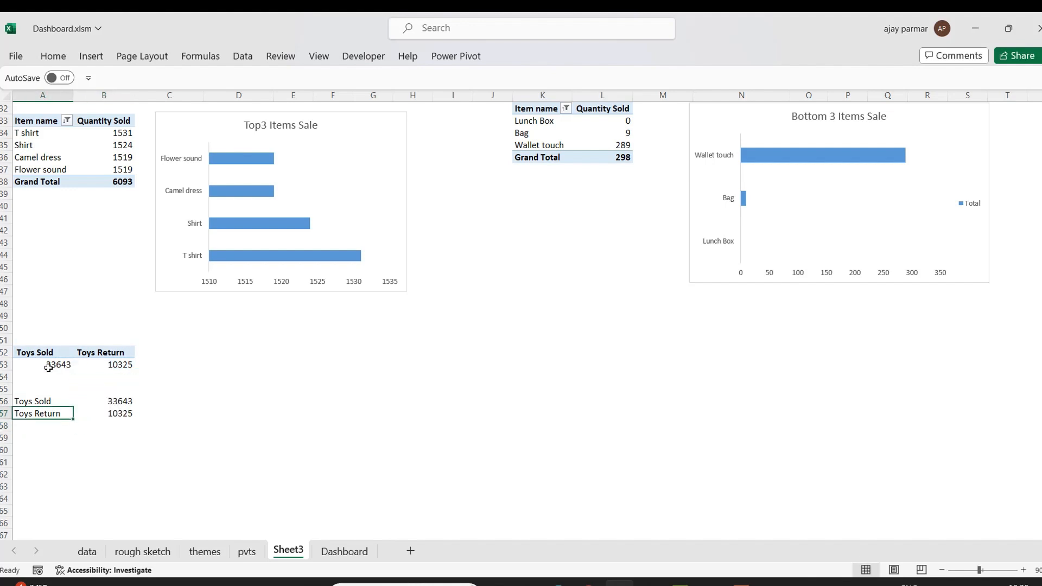
{"action": "key", "text": "Up"}
{"action": "key", "text": "Right"}
{"action": "key", "text": "Left"}
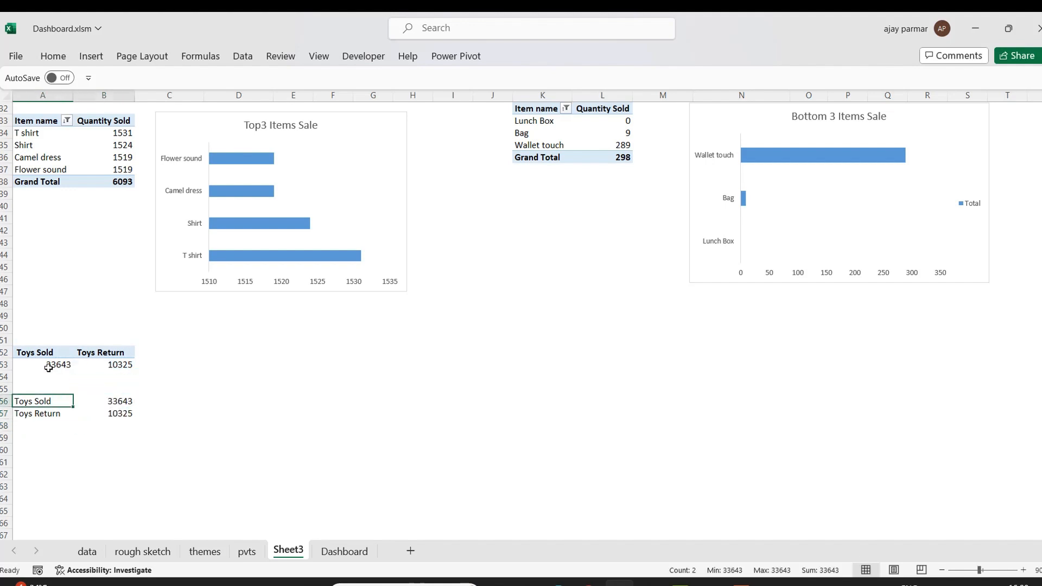
{"action": "key", "text": "shift+Right"}
{"action": "key", "text": "shift+Down"}
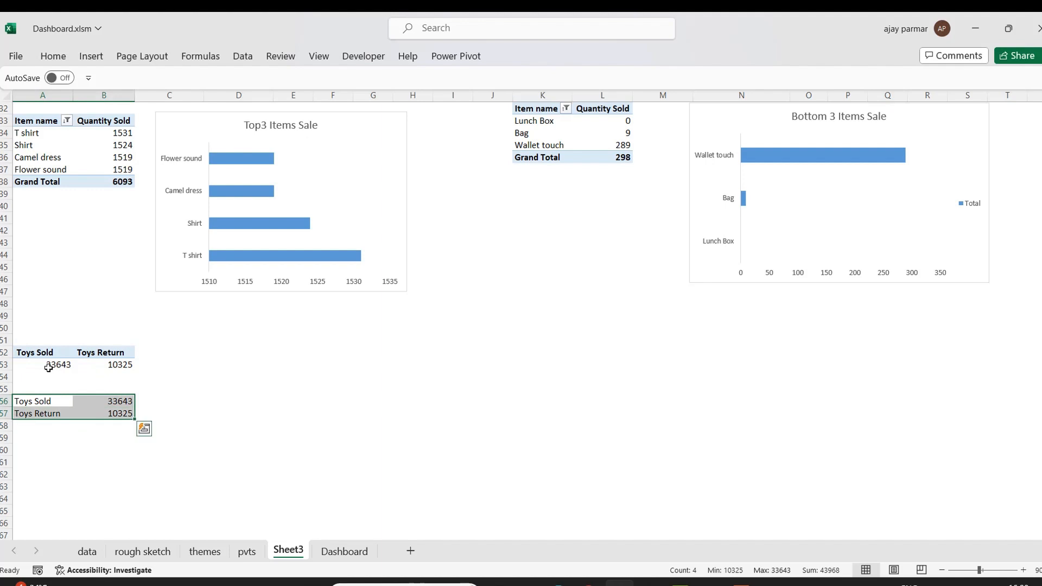
{"action": "left_click", "coordinate": [93, 55]}
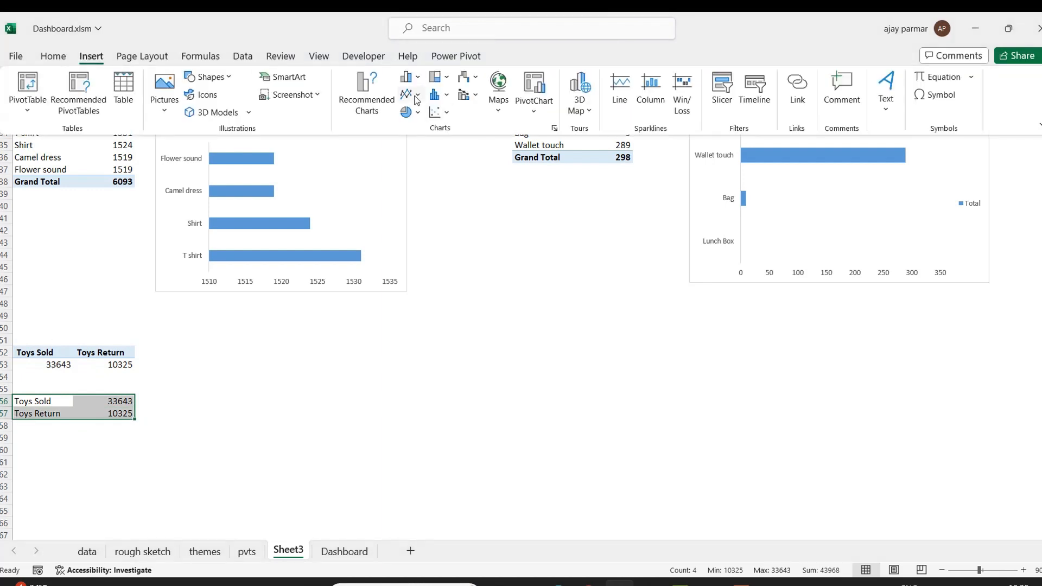
{"action": "left_click", "coordinate": [417, 112]}
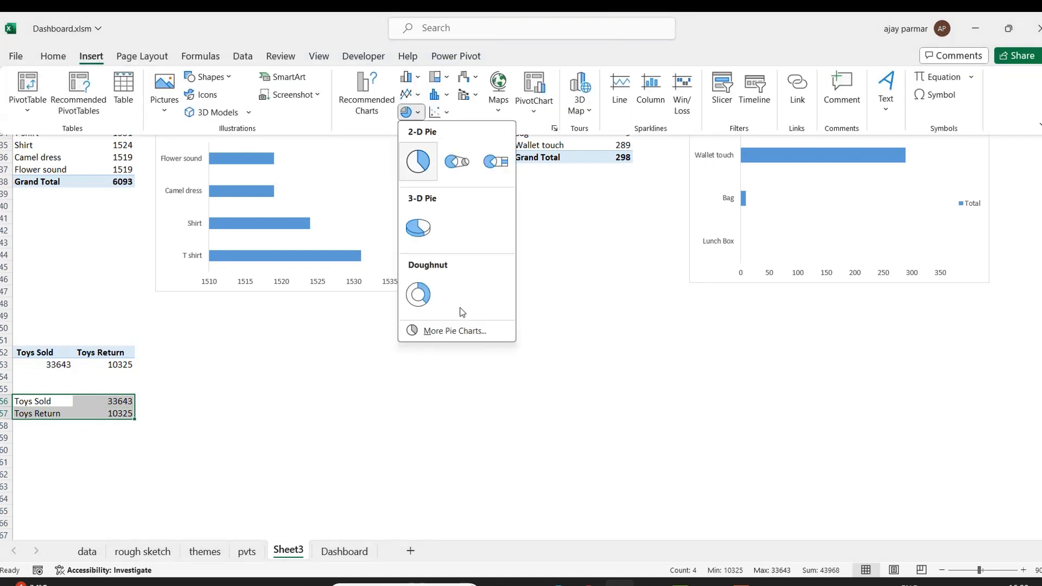
{"action": "left_click", "coordinate": [421, 301]}
{"action": "left_click_drag", "start_coordinate": [604, 249], "coordinate": [454, 320]}
Retitle the doughnut chart as Return and shift it left beneath the Top3 Items Sale chart.
{"action": "left_click", "coordinate": [381, 329]}
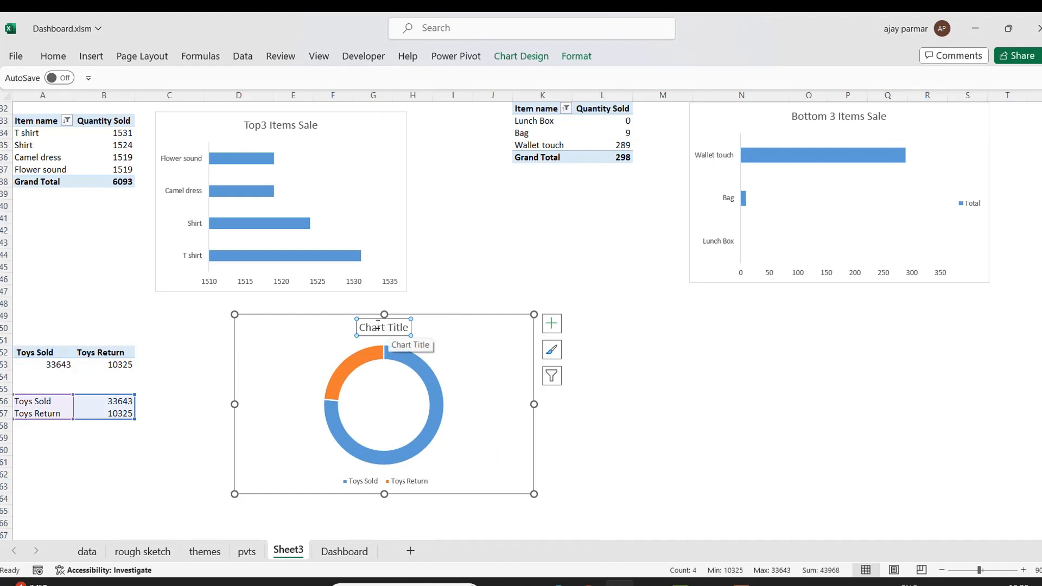
{"action": "double_click", "coordinate": [369, 324]}
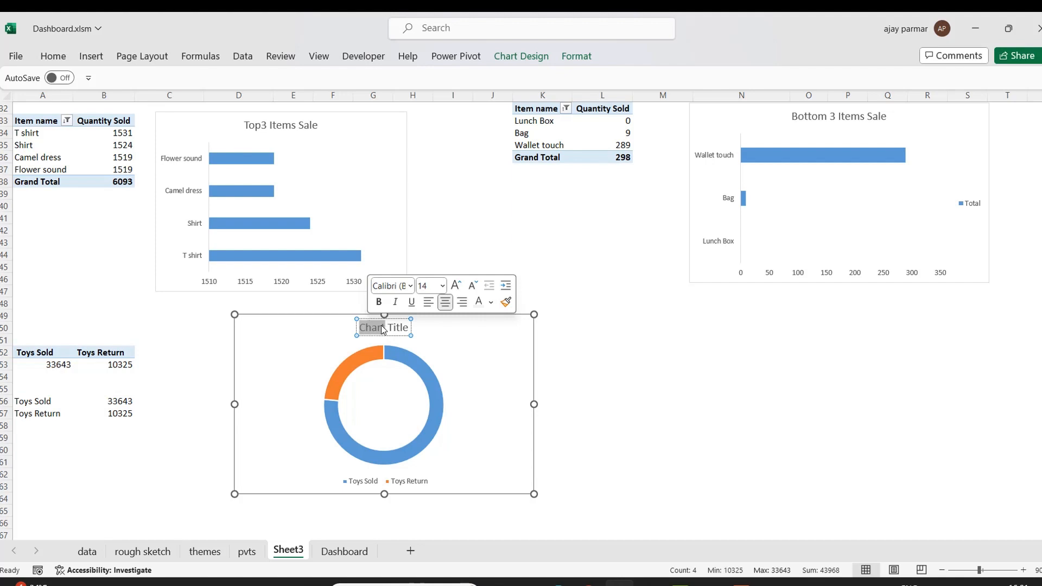
{"action": "key", "text": "BackSpace"}
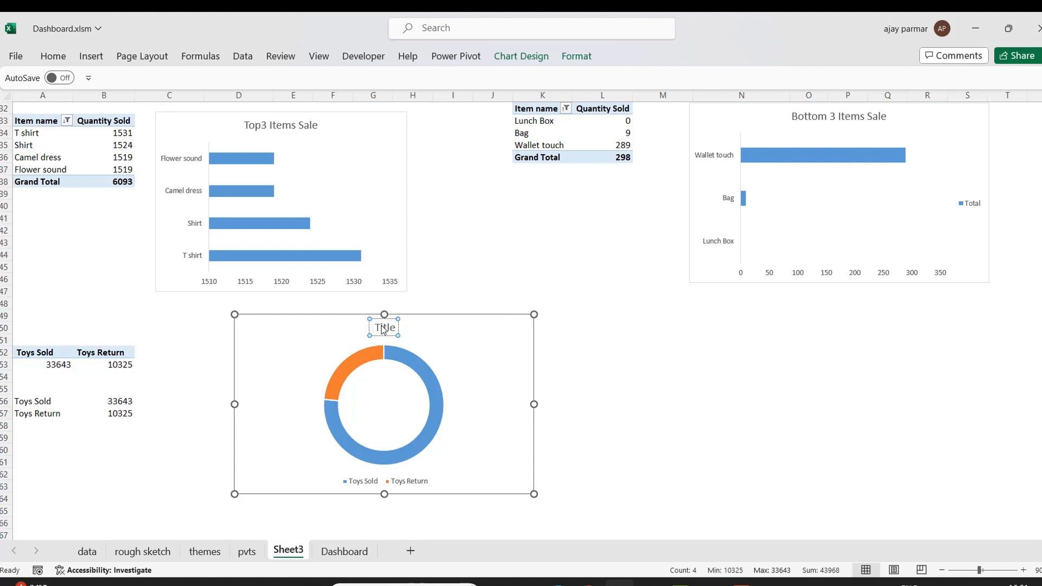
{"action": "type", "text": "return"}
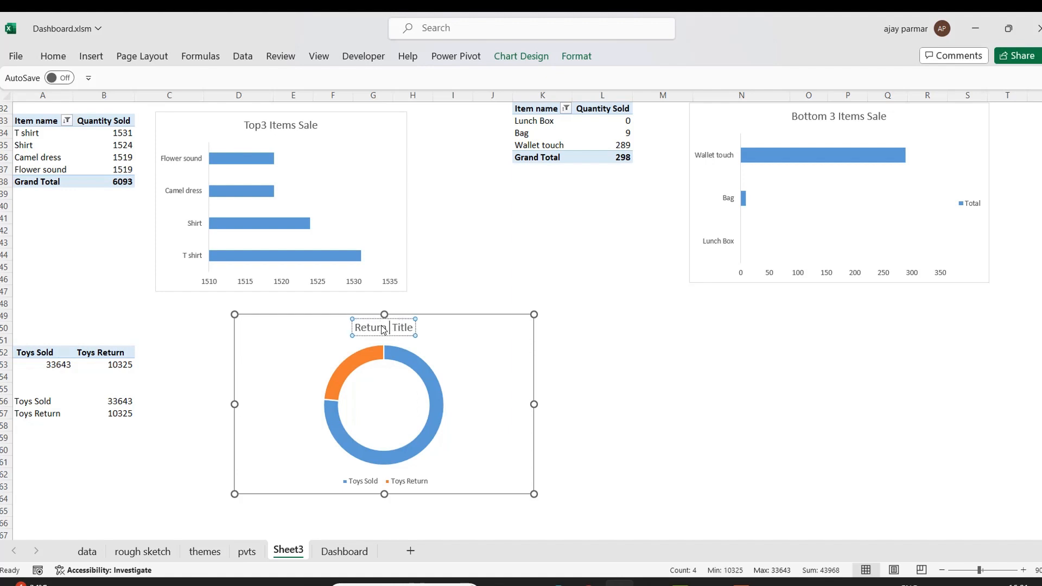
{"action": "key", "text": "BackSpace"}
{"action": "key", "text": "Delete"}
{"action": "key", "text": "Delete"}
{"action": "key", "text": "Delete"}
{"action": "key", "text": "Delete"}
{"action": "key", "text": "Delete"}
{"action": "key", "text": "Delete"}
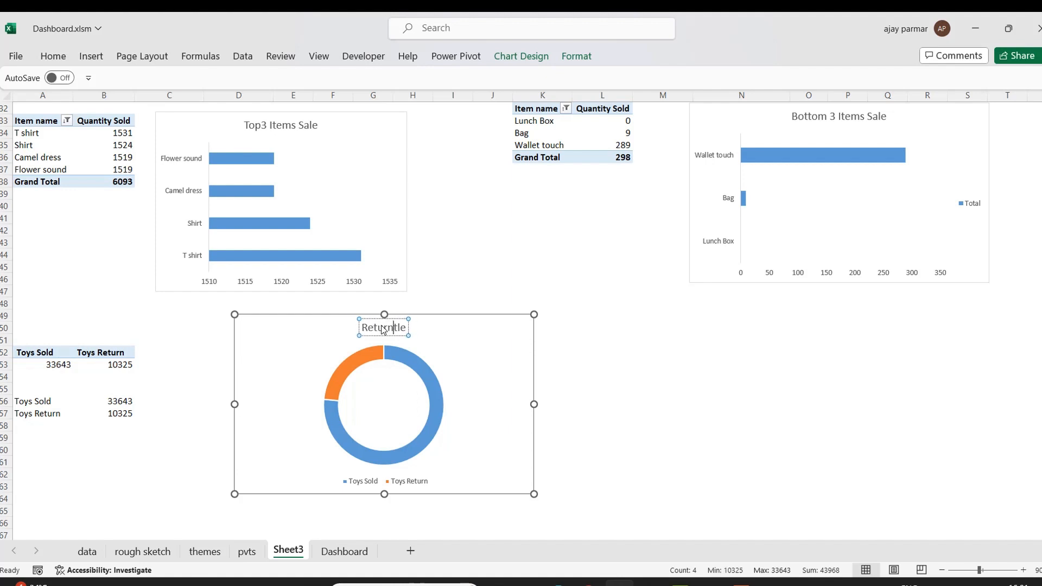
{"action": "left_click", "coordinate": [567, 359]}
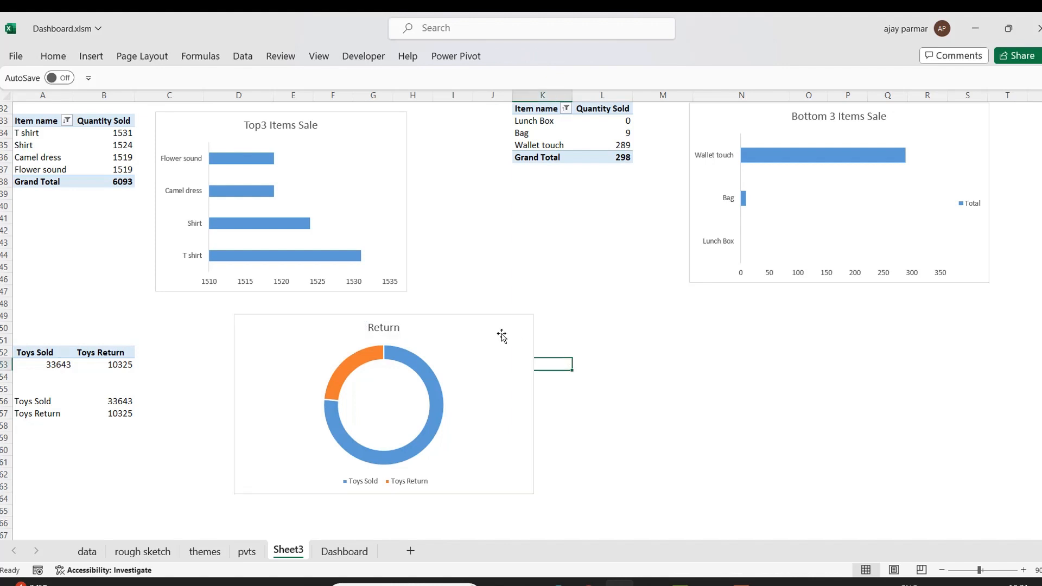
{"action": "left_click", "coordinate": [486, 326]}
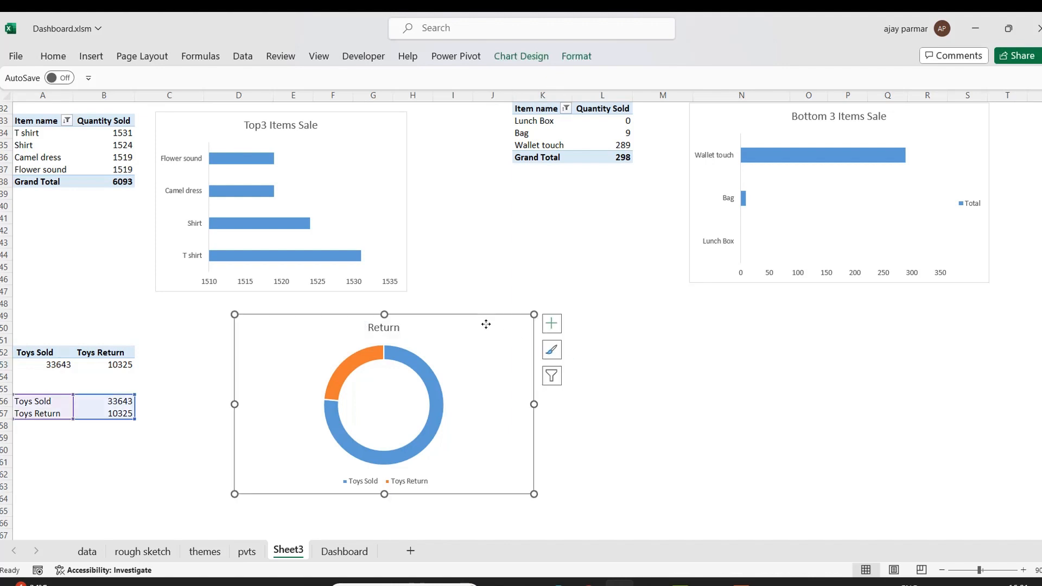
{"action": "left_click_drag", "start_coordinate": [478, 324], "coordinate": [396, 323]}
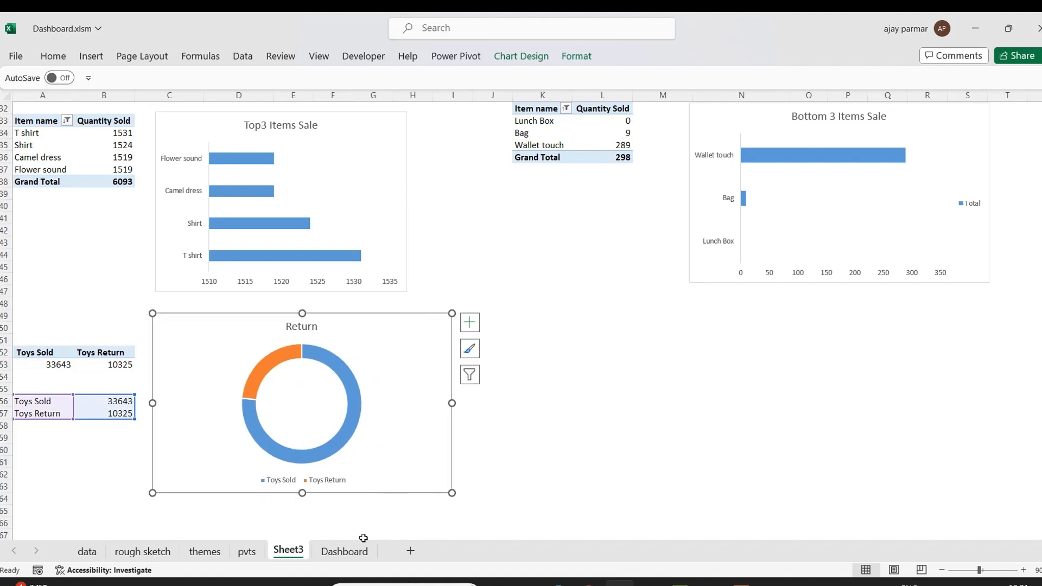
Look over the Dashboard sheet and return to Sheet3.
{"action": "left_click", "coordinate": [344, 550]}
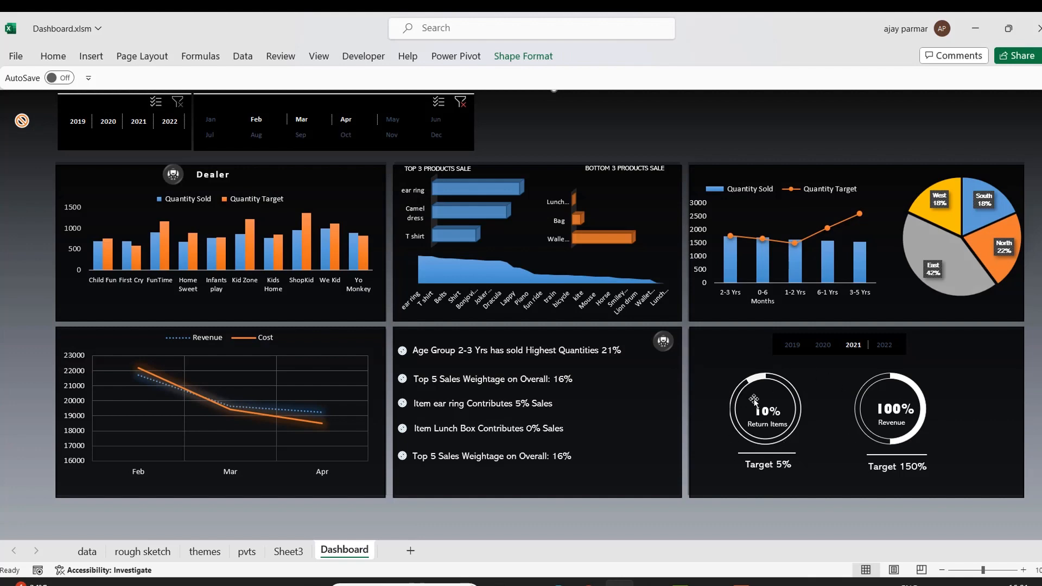
{"action": "left_click", "coordinate": [288, 552]}
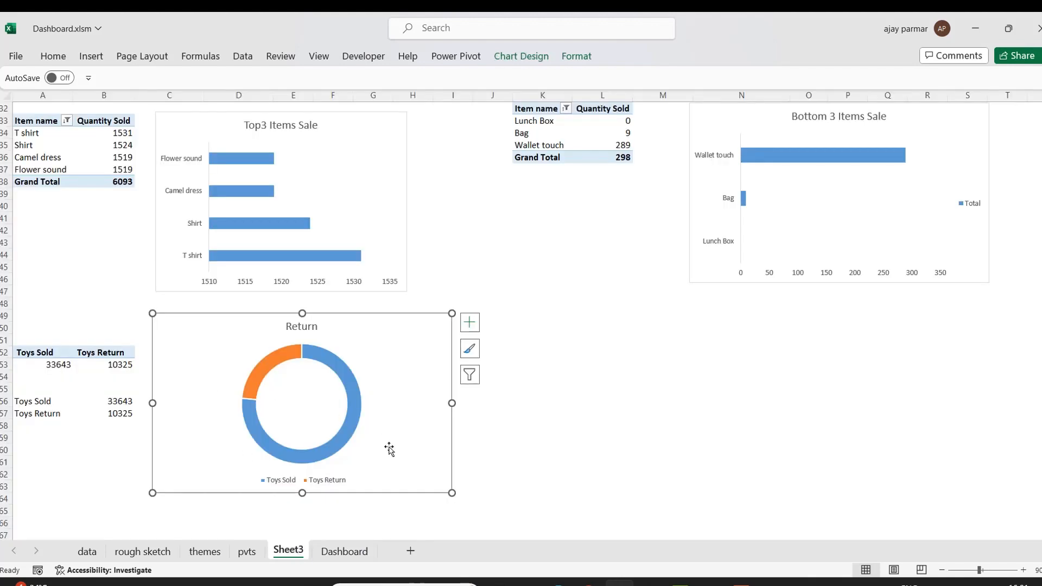
Copy the Toys Sold / Toys Return pivot table and paste it at K52.
{"action": "left_click_drag", "start_coordinate": [34, 353], "coordinate": [122, 359]}
{"action": "key", "text": "ctrl+c"}
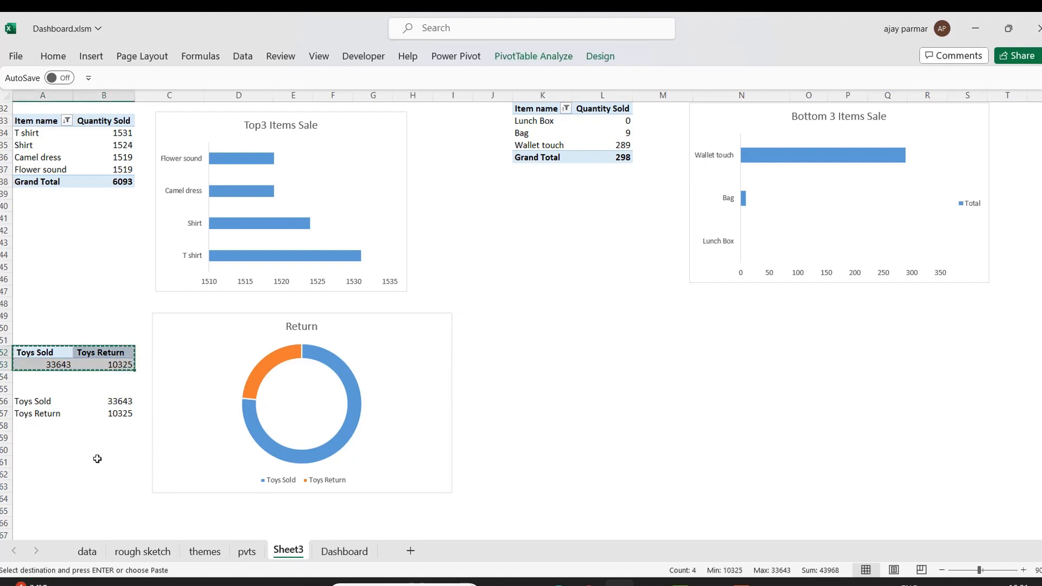
{"action": "left_click", "coordinate": [557, 366]}
{"action": "left_click", "coordinate": [549, 348]}
{"action": "key", "text": "ctrl+v"}
In the pasted pivot, add CP and SP to the values and remove Return and Quantity Sold.
{"action": "right_click", "coordinate": [534, 352]}
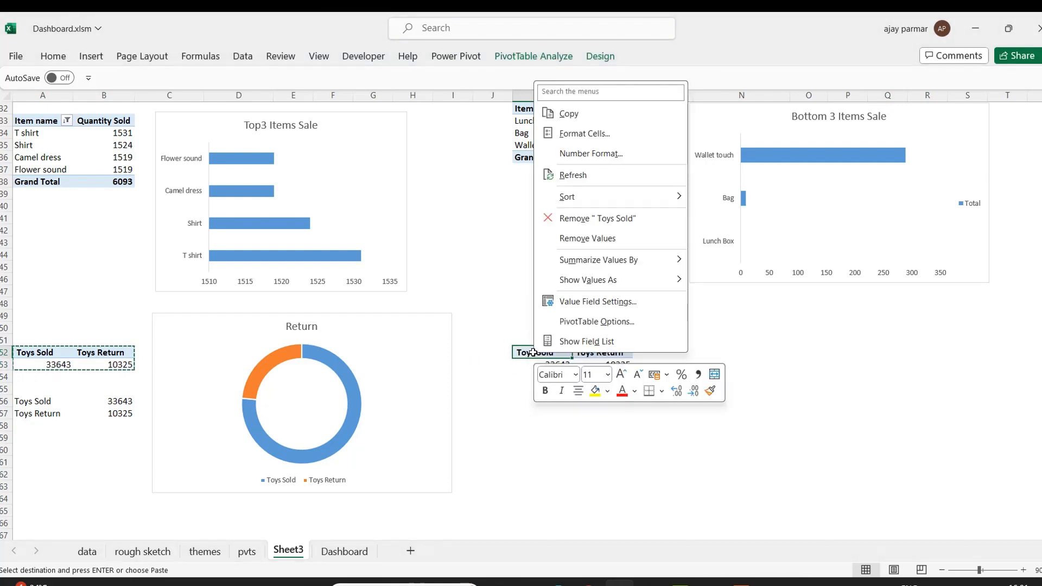
{"action": "left_click", "coordinate": [582, 340]}
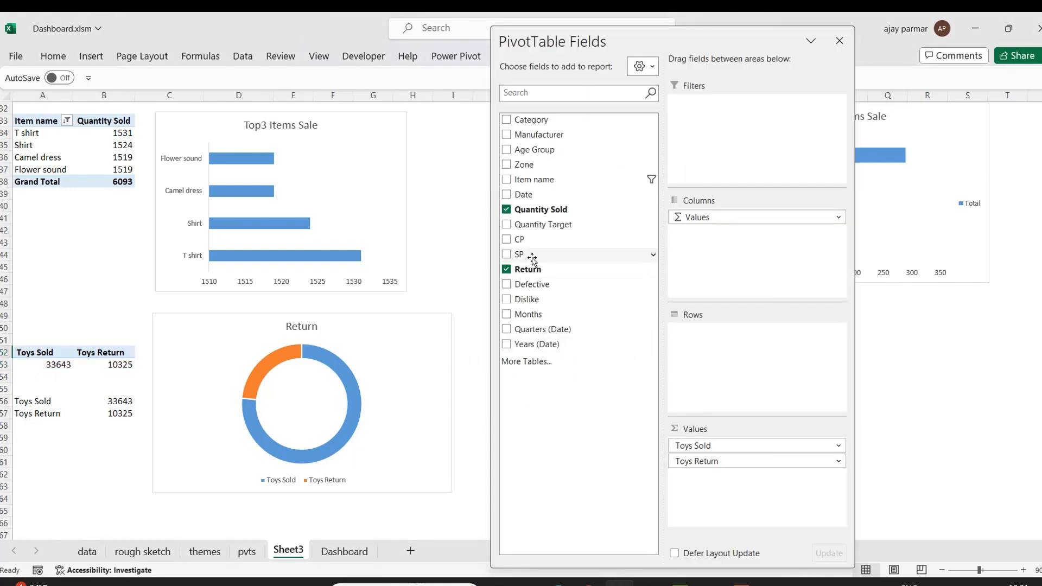
{"action": "left_click_drag", "start_coordinate": [510, 242], "coordinate": [762, 490]}
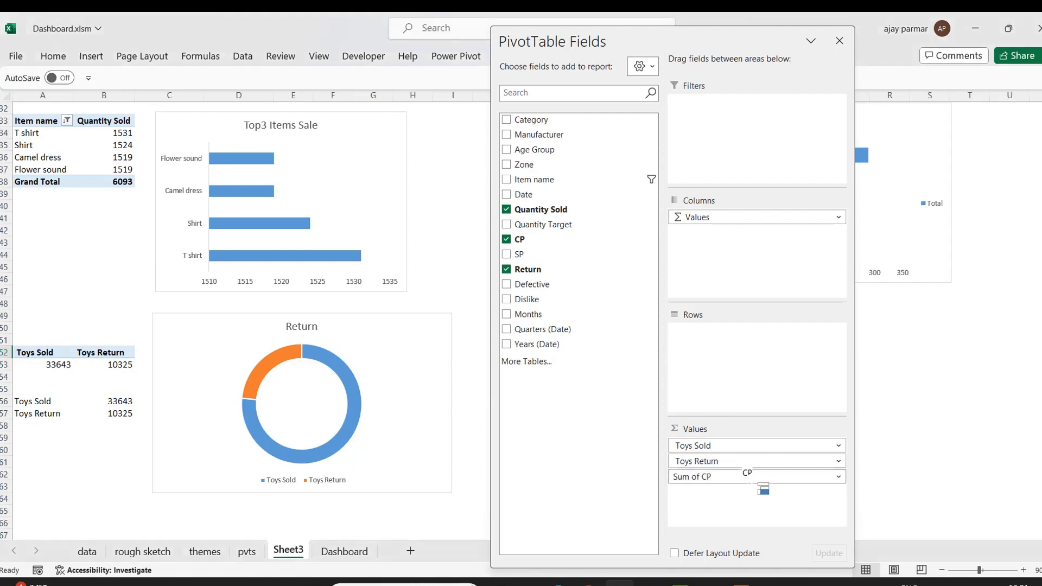
{"action": "left_click", "coordinate": [506, 254]}
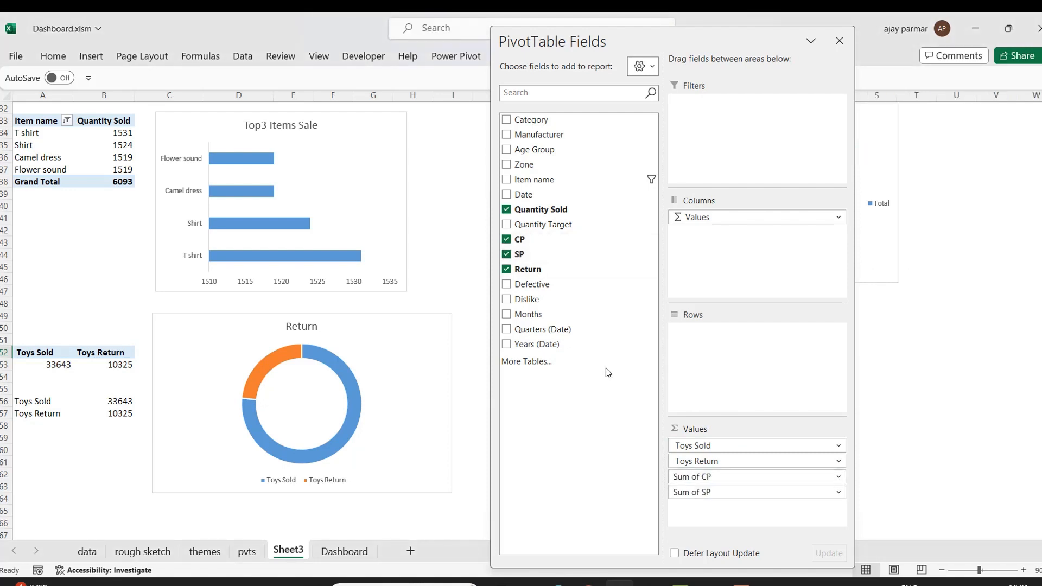
{"action": "left_click", "coordinate": [507, 268]}
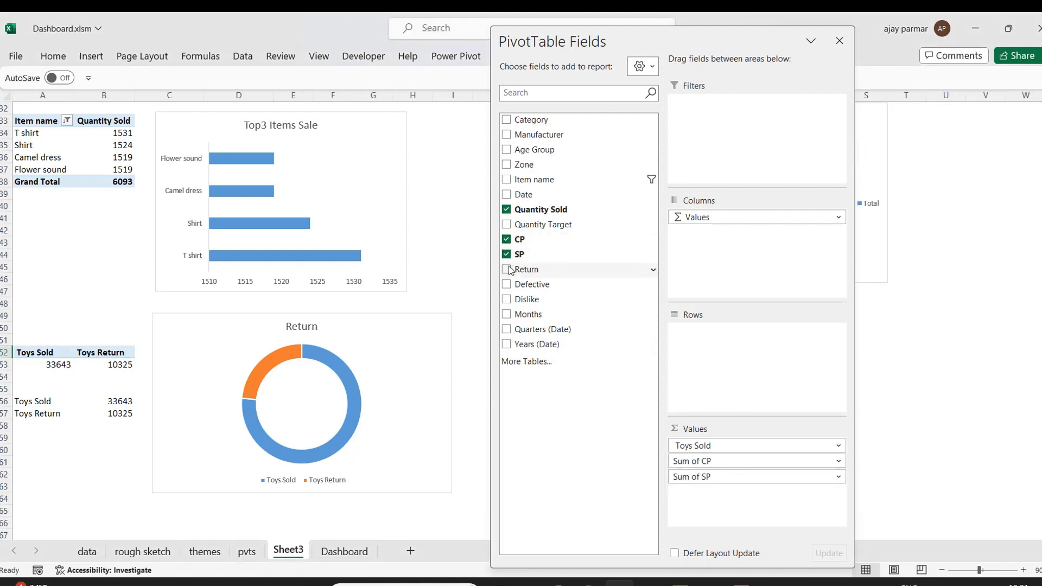
{"action": "left_click", "coordinate": [506, 210]}
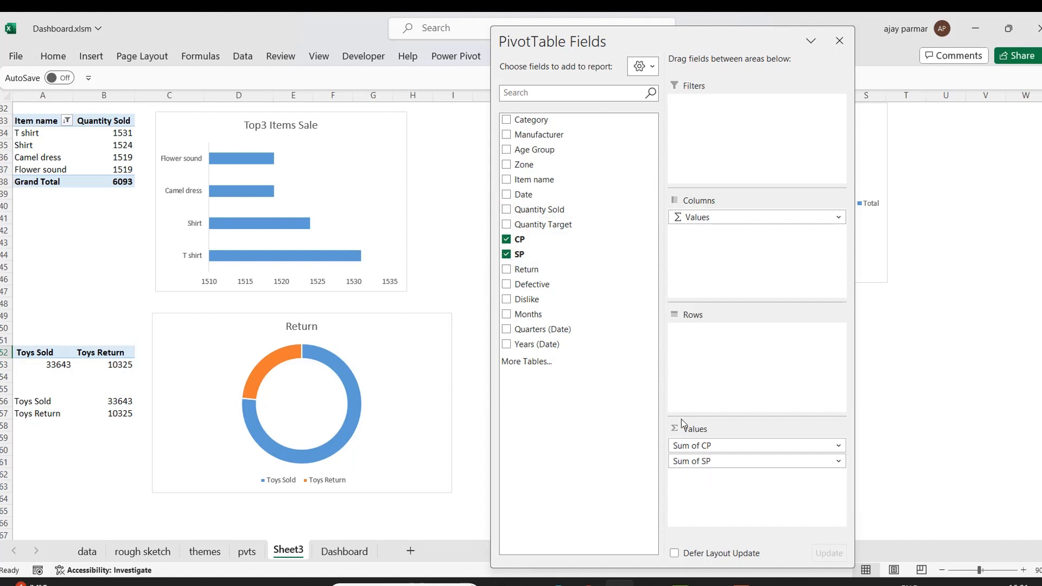
{"action": "left_click", "coordinate": [839, 43]}
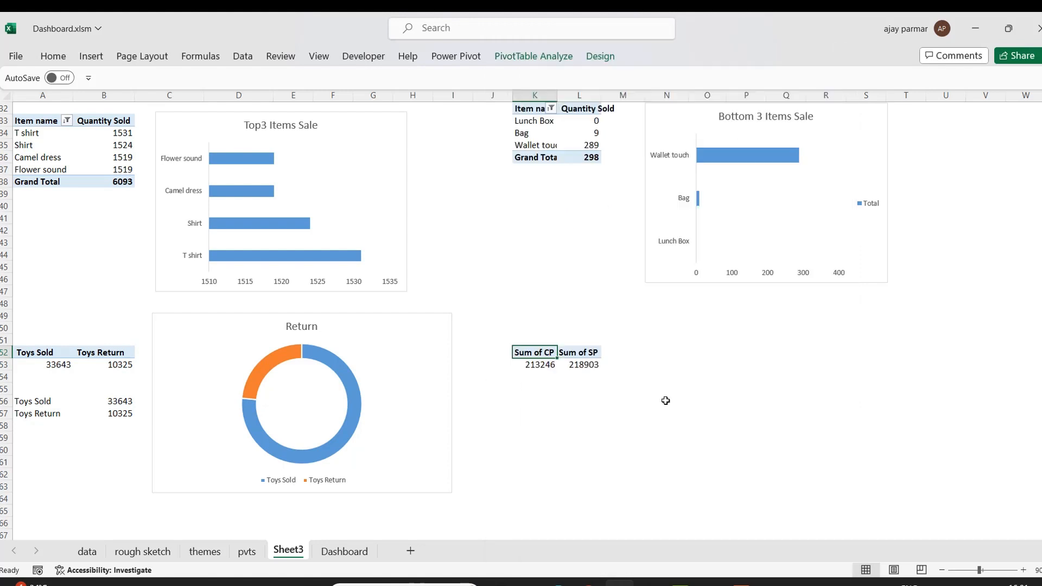
Enter the labels Cost and Revenue in cells K55 and K56.
{"action": "left_click", "coordinate": [562, 407]}
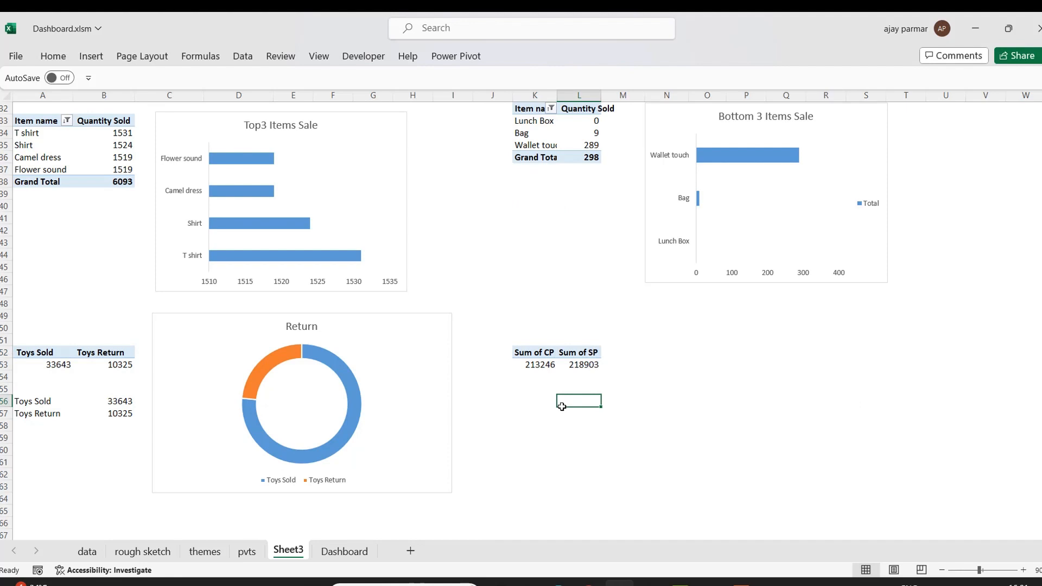
{"action": "left_click", "coordinate": [536, 385]}
{"action": "type", "text": "C"}
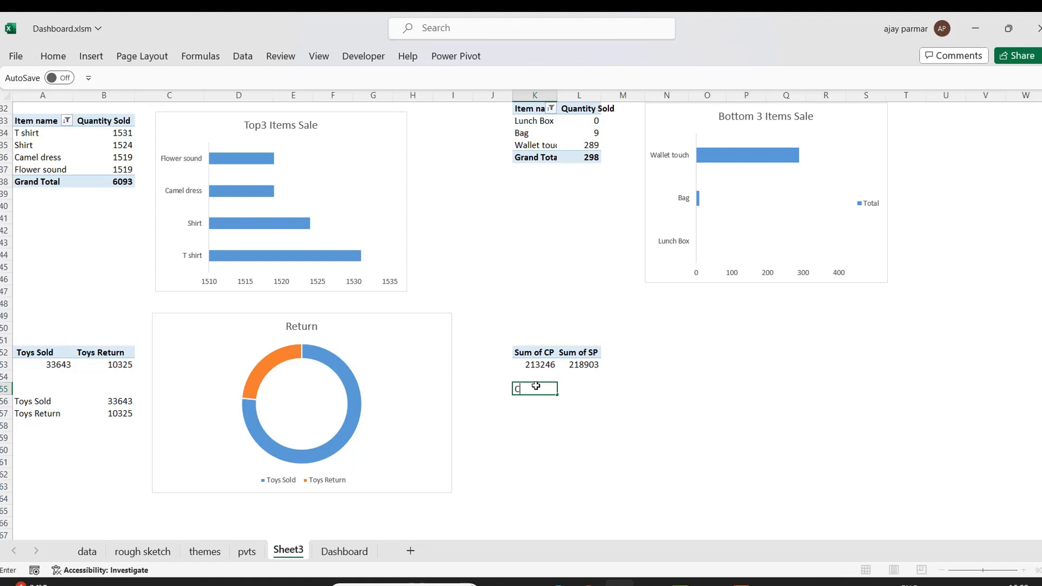
{"action": "type", "text": "ost"}
{"action": "key", "text": "Return"}
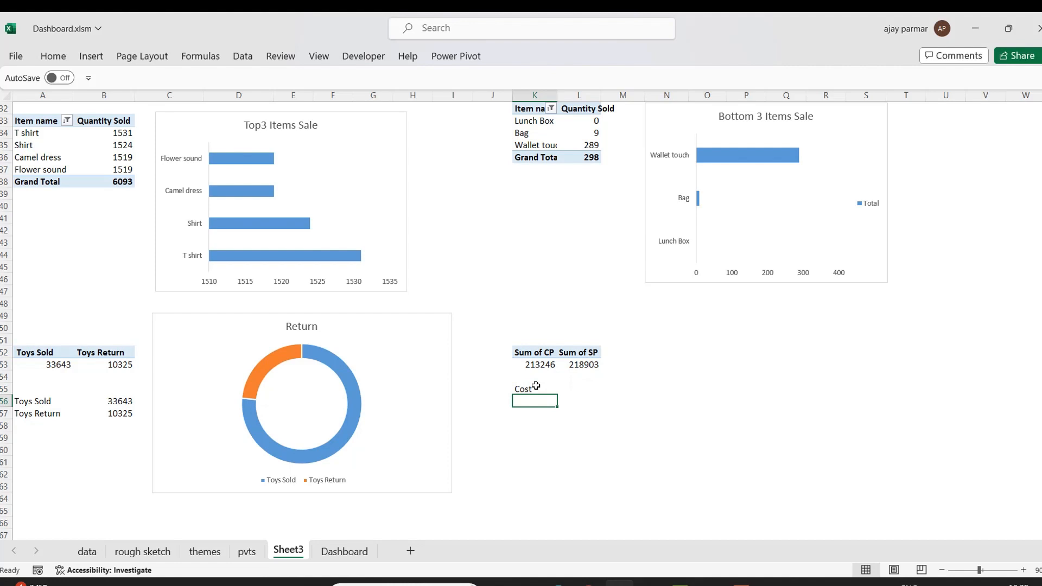
{"action": "type", "text": "R"}
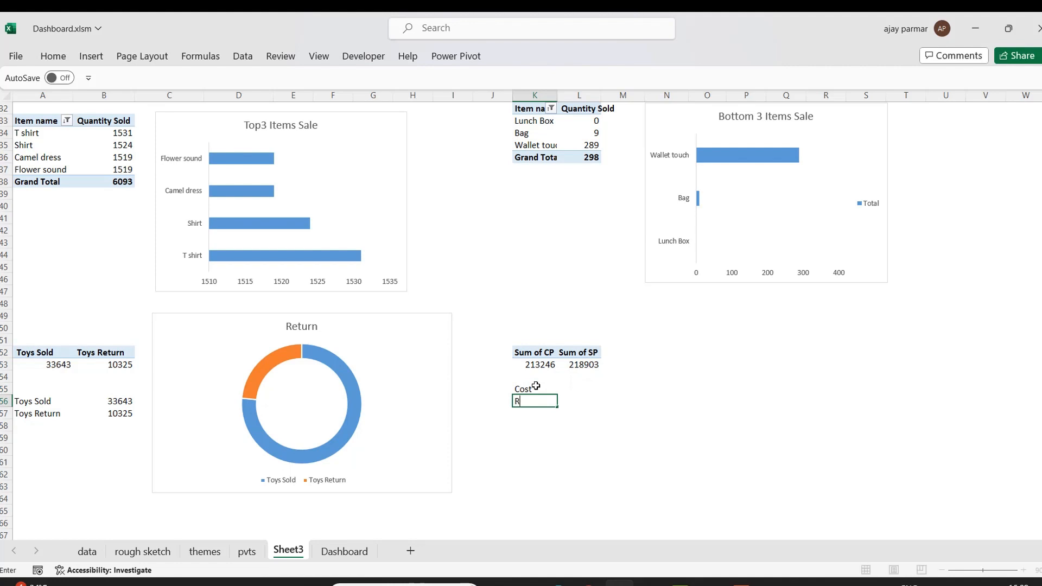
{"action": "type", "text": "evenue"}
{"action": "key", "text": "Return"}
{"action": "key", "text": "Up"}
{"action": "key", "text": "Up"}
{"action": "key", "text": "Right"}
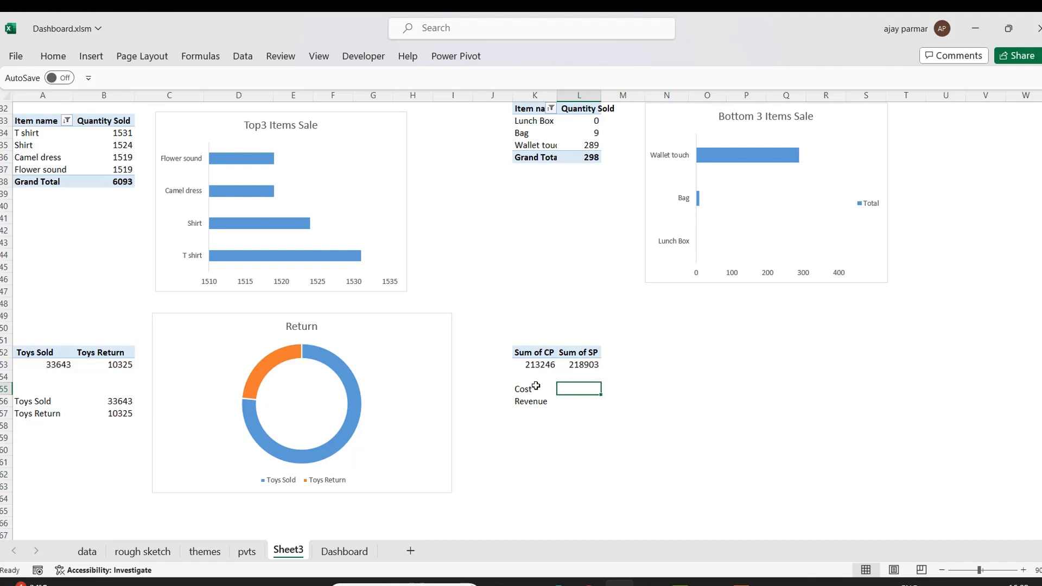
Link the Cost value cell to the Sum of CP total with the formula =K53.
{"action": "key", "text": "Left"}
{"action": "key", "text": "Down"}
{"action": "key", "text": "Up"}
{"action": "key", "text": "Right"}
{"action": "type", "text": "="}
{"action": "key", "text": "Up"}
{"action": "key", "text": "Up"}
{"action": "key", "text": "Left"}
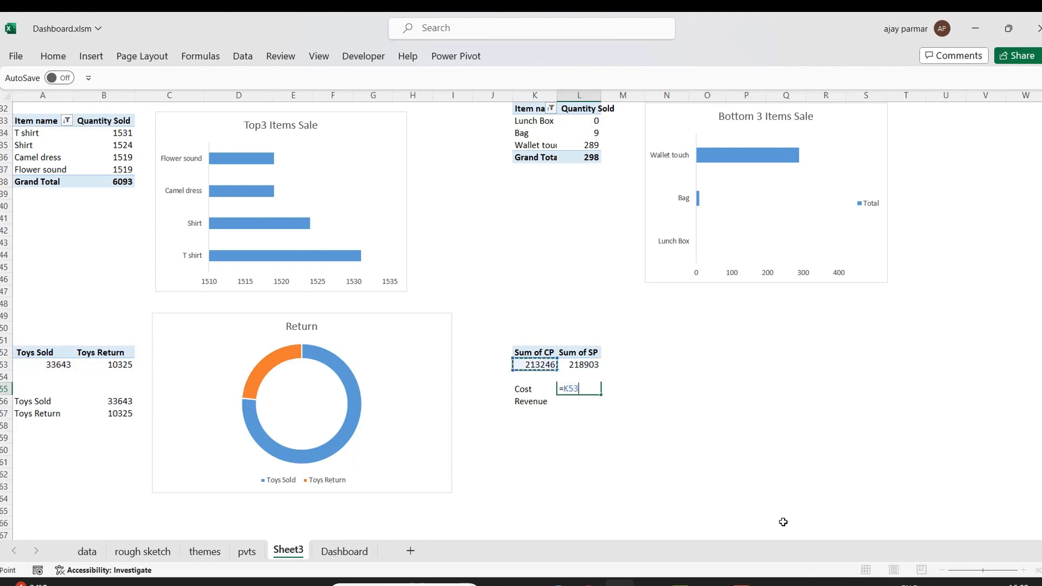
{"action": "key", "text": "Return"}
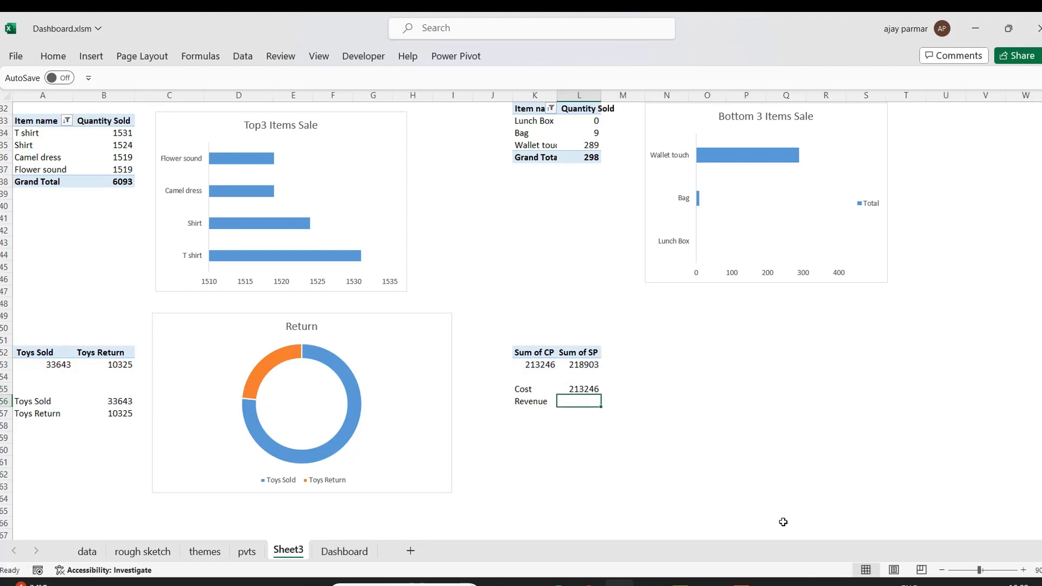
Link the Revenue value cell to the Sum of SP total with the formula =L53.
{"action": "type", "text": "="}
{"action": "key", "text": "Up"}
{"action": "key", "text": "ctrl+Return"}
{"action": "type", "text": "="}
{"action": "key", "text": "Up"}
{"action": "key", "text": "Up"}
{"action": "key", "text": "Up"}
{"action": "key", "text": "ctrl+Return"}
Move the Cost label and value row below the Revenue row.
{"action": "key", "text": "Up"}
{"action": "key", "text": "Left"}
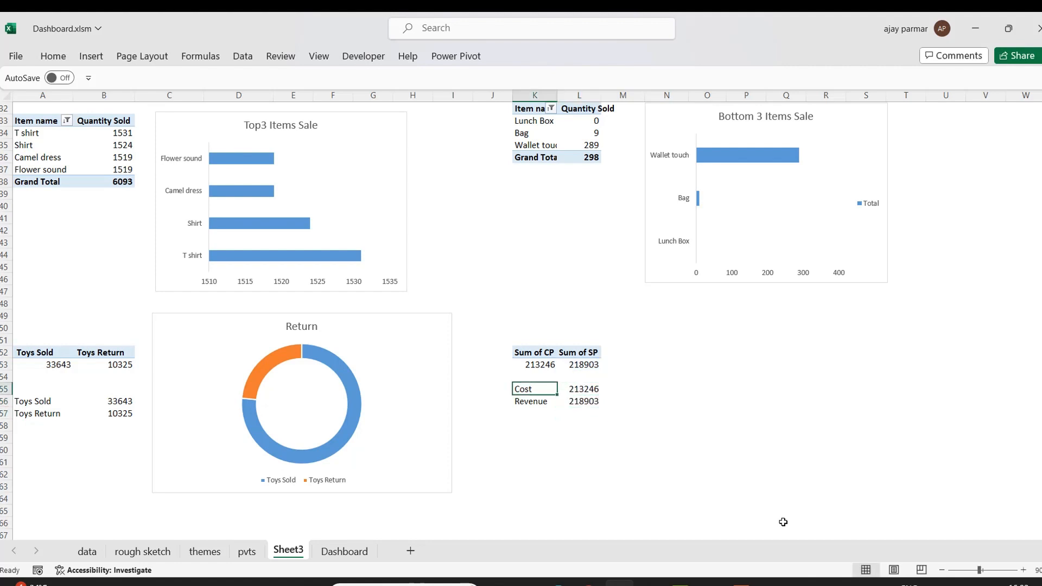
{"action": "key", "text": "shift+Right"}
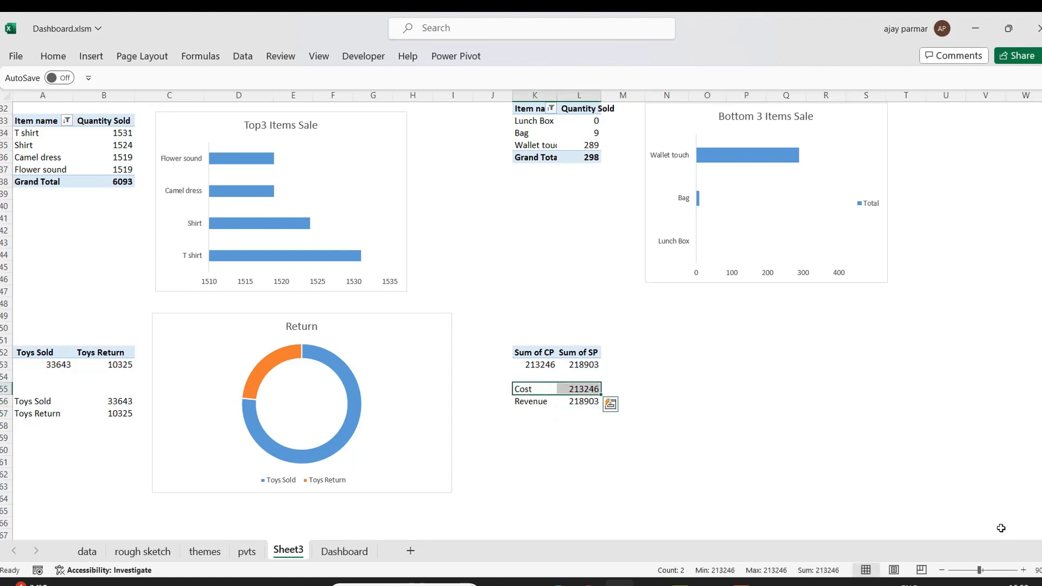
{"action": "left_click_drag", "start_coordinate": [548, 395], "coordinate": [551, 417]}
In N56 enter a formula dividing Revenue by Cost, =L56/L57.
{"action": "left_click", "coordinate": [647, 398]}
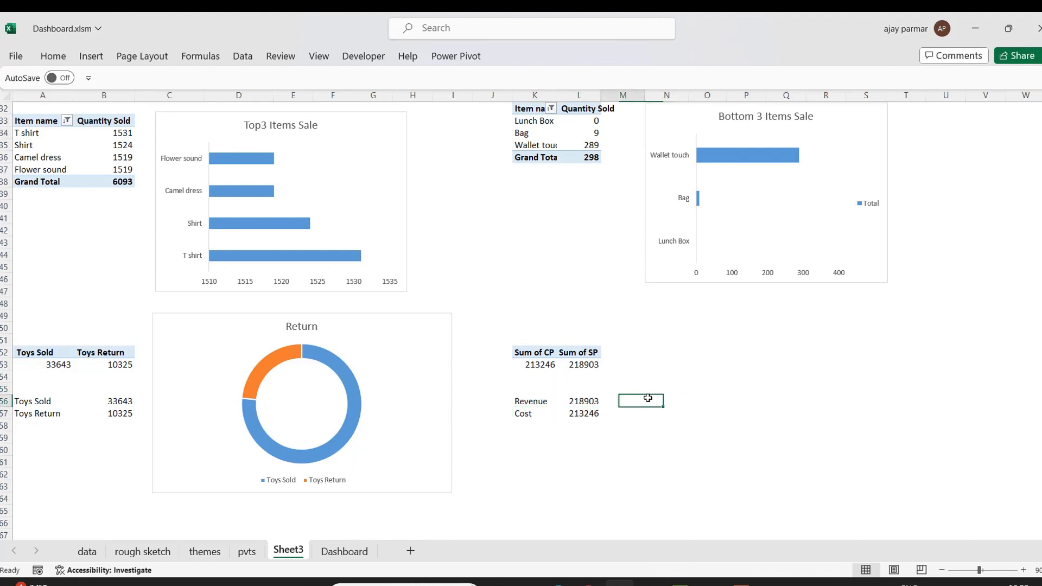
{"action": "type", "text": "="}
{"action": "key", "text": "Left"}
{"action": "key", "text": "Left"}
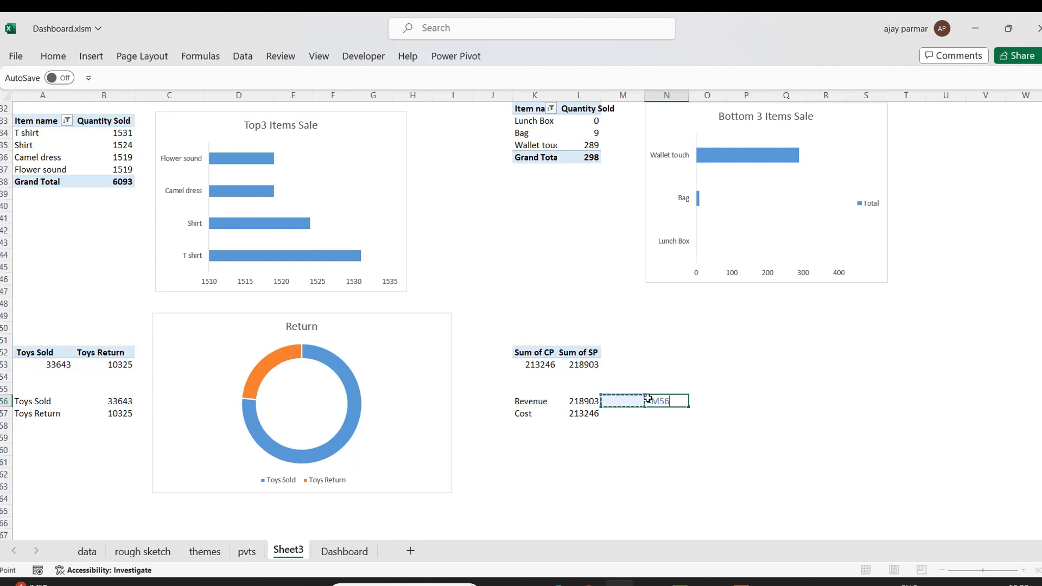
{"action": "type", "text": "/"}
{"action": "key", "text": "Left"}
{"action": "key", "text": "Left"}
{"action": "key", "text": "Down"}
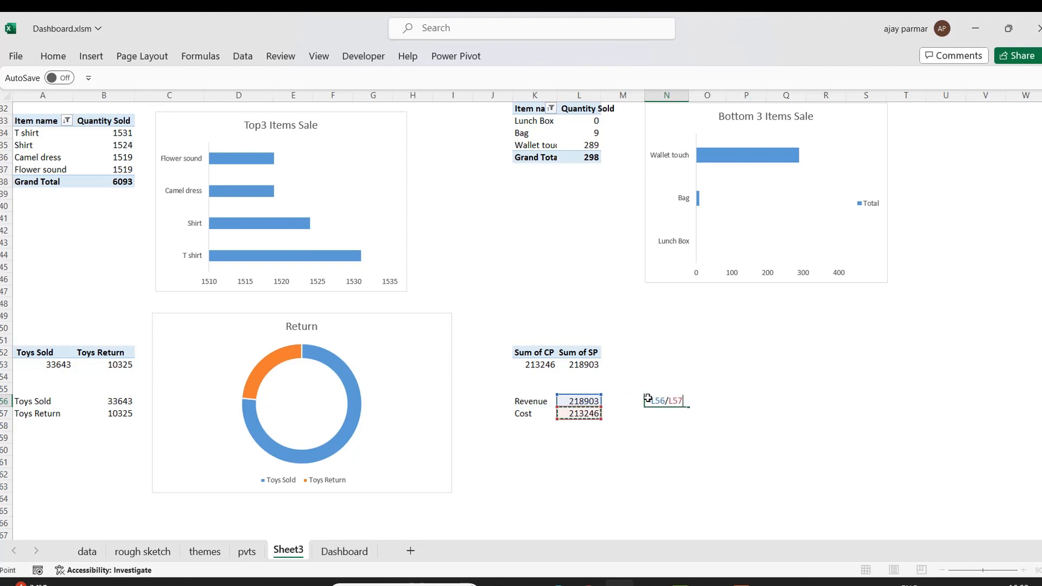
{"action": "key", "text": "ctrl+Return"}
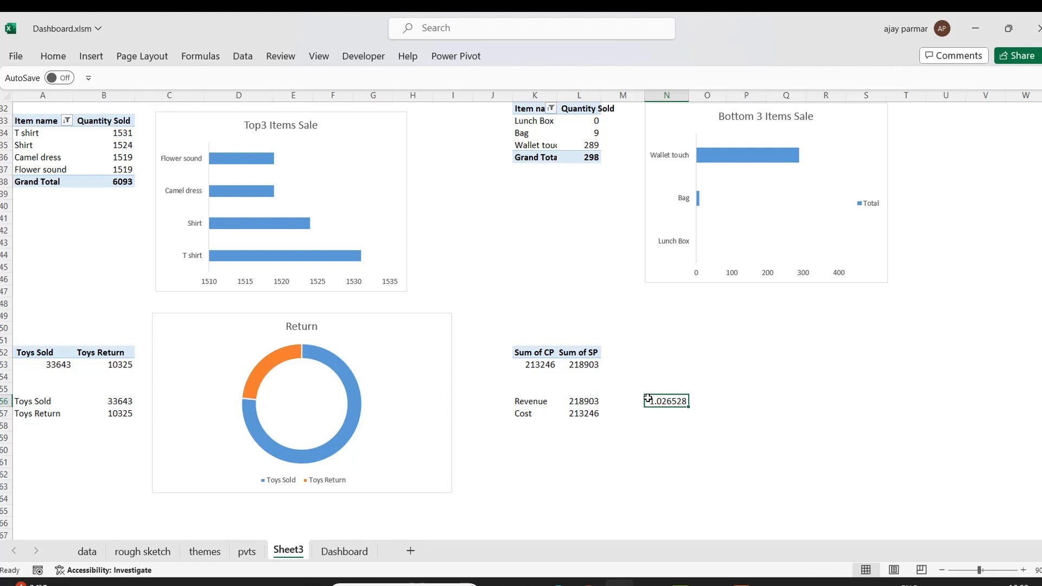
Format the revenue-to-cost ratio cell as a percentage with 0 decimal places.
{"action": "key", "text": "ctrl+1"}
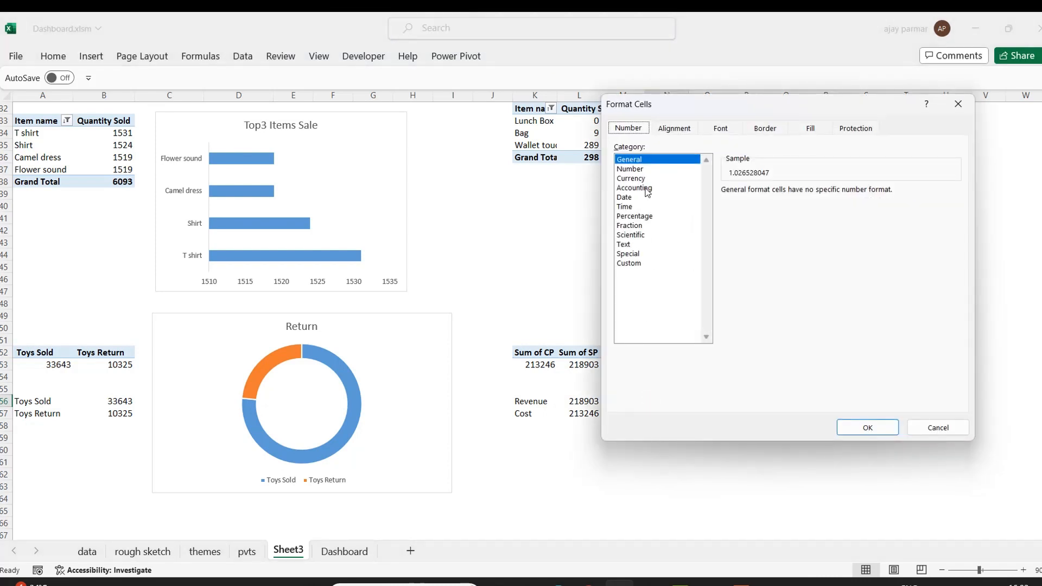
{"action": "left_click", "coordinate": [635, 216]}
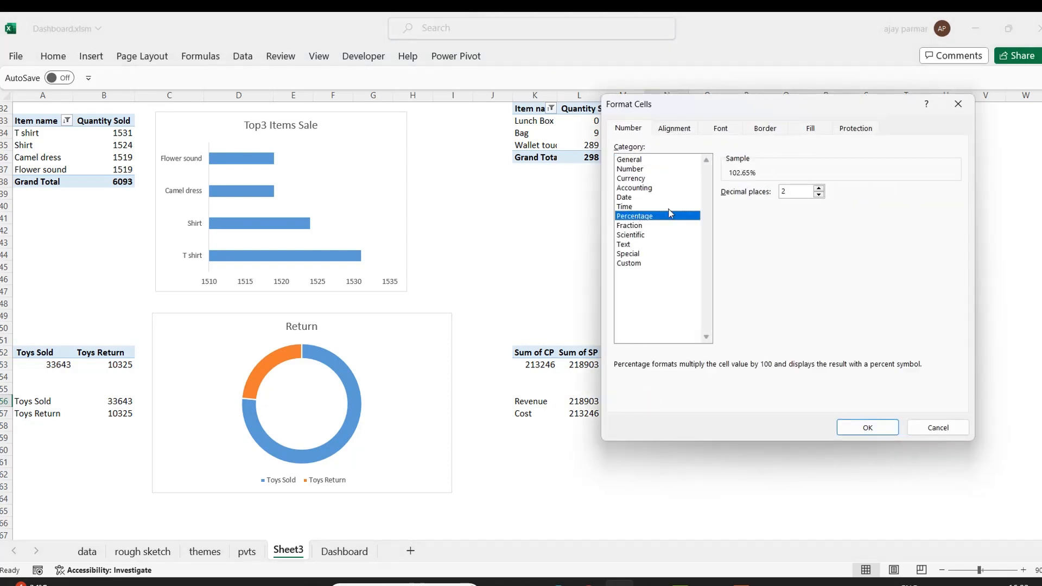
{"action": "left_click", "coordinate": [818, 194]}
{"action": "left_click", "coordinate": [819, 194]}
{"action": "left_click", "coordinate": [867, 427]}
{"action": "left_click", "coordinate": [746, 485]}
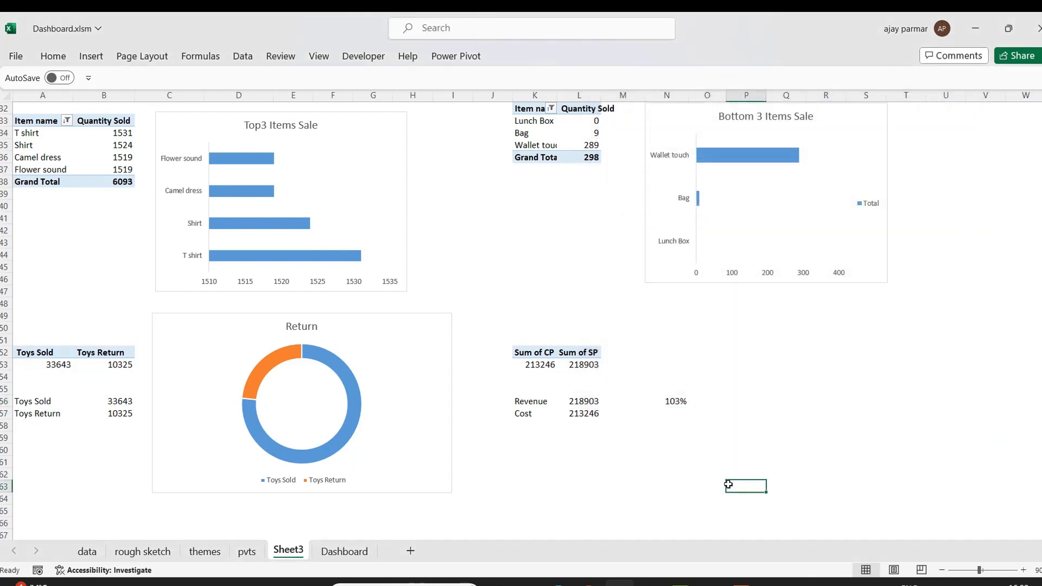
{"action": "left_click", "coordinate": [680, 398]}
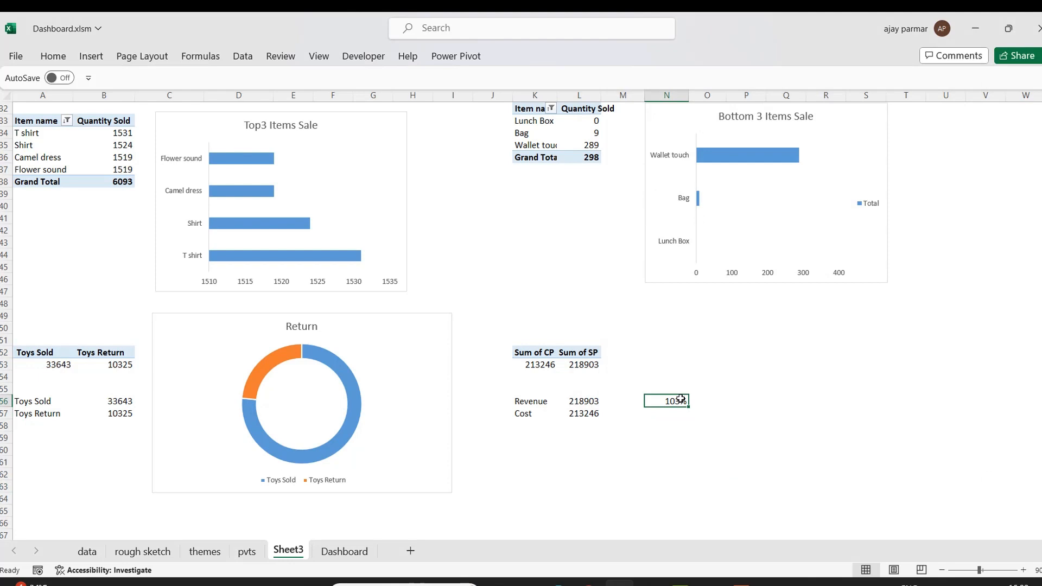
In B59 enter a formula dividing Toys Return by Toys Sold, =B57/B56.
{"action": "left_click", "coordinate": [68, 412]}
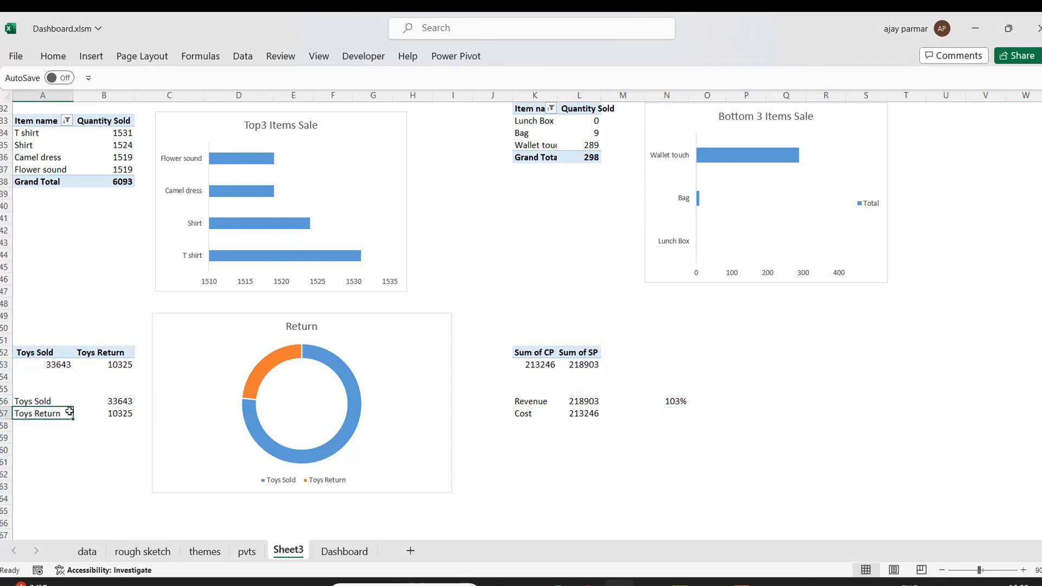
{"action": "key", "text": "Right"}
{"action": "key", "text": "Down"}
{"action": "key", "text": "Down"}
{"action": "type", "text": "="}
{"action": "key", "text": "Up"}
{"action": "key", "text": "Up"}
{"action": "type", "text": "/"}
{"action": "key", "text": "Up"}
{"action": "key", "text": "Up"}
{"action": "key", "text": "Up"}
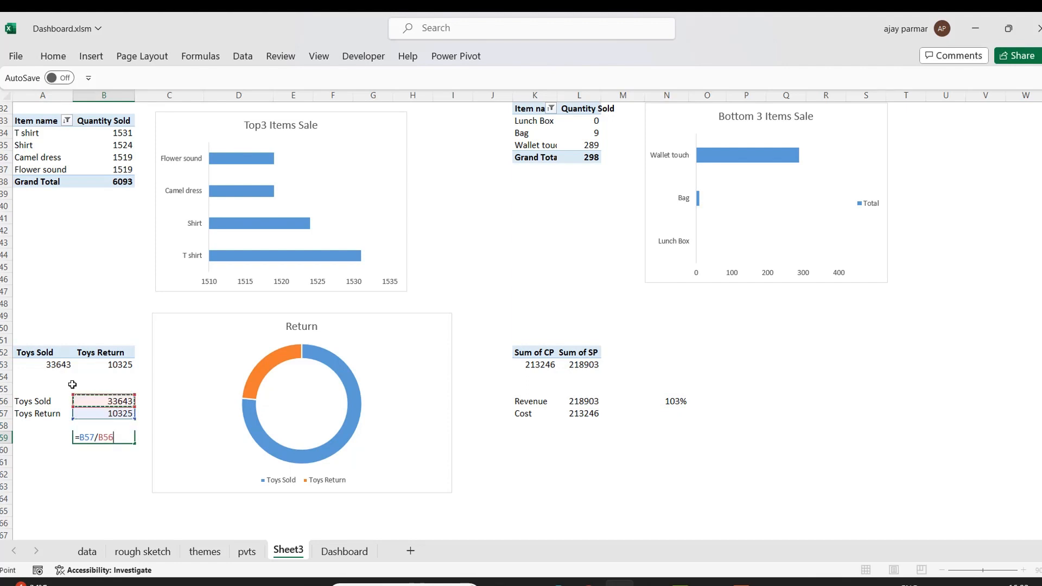
{"action": "key", "text": "Return"}
{"action": "key", "text": "Up"}
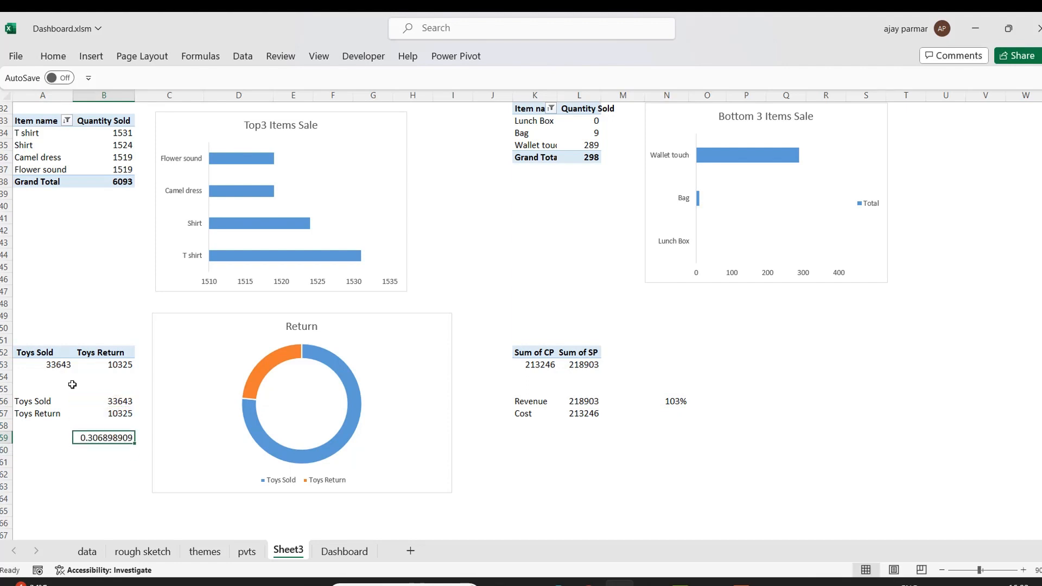
Format the return ratio cell B59 as a percentage with 0 decimal places.
{"action": "key", "text": "ctrl+1"}
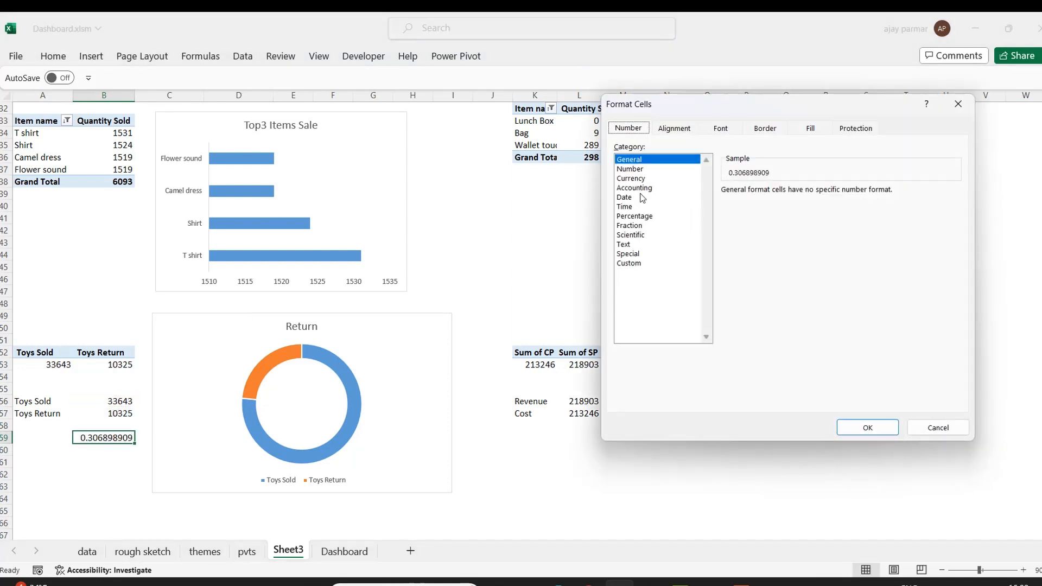
{"action": "left_click", "coordinate": [630, 216]}
{"action": "left_click", "coordinate": [819, 195]}
{"action": "left_click", "coordinate": [819, 194]}
{"action": "left_click", "coordinate": [862, 428]}
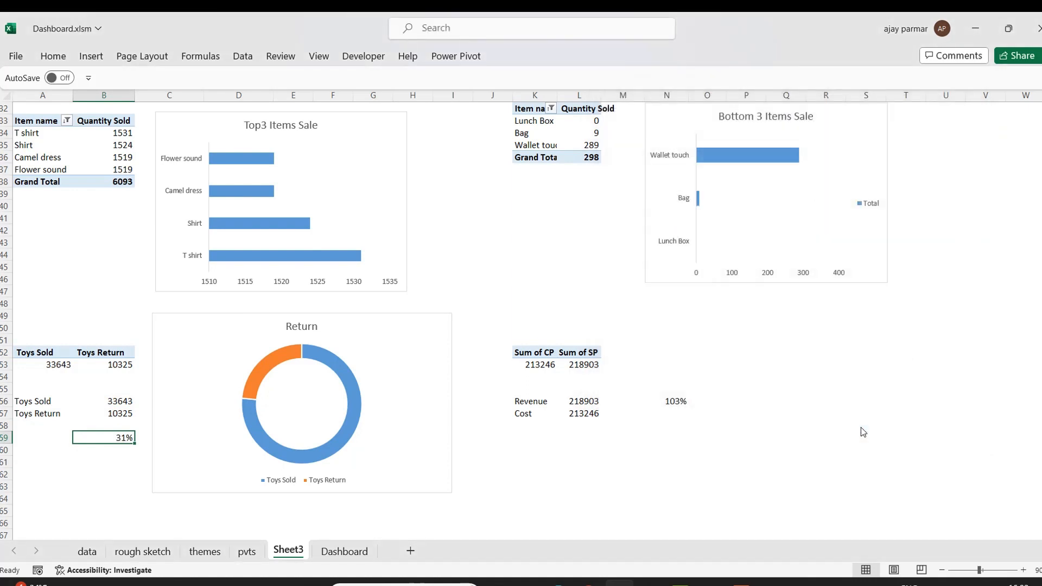
{"action": "left_click", "coordinate": [89, 460]}
{"action": "left_click", "coordinate": [128, 435]}
{"action": "left_click", "coordinate": [79, 457]}
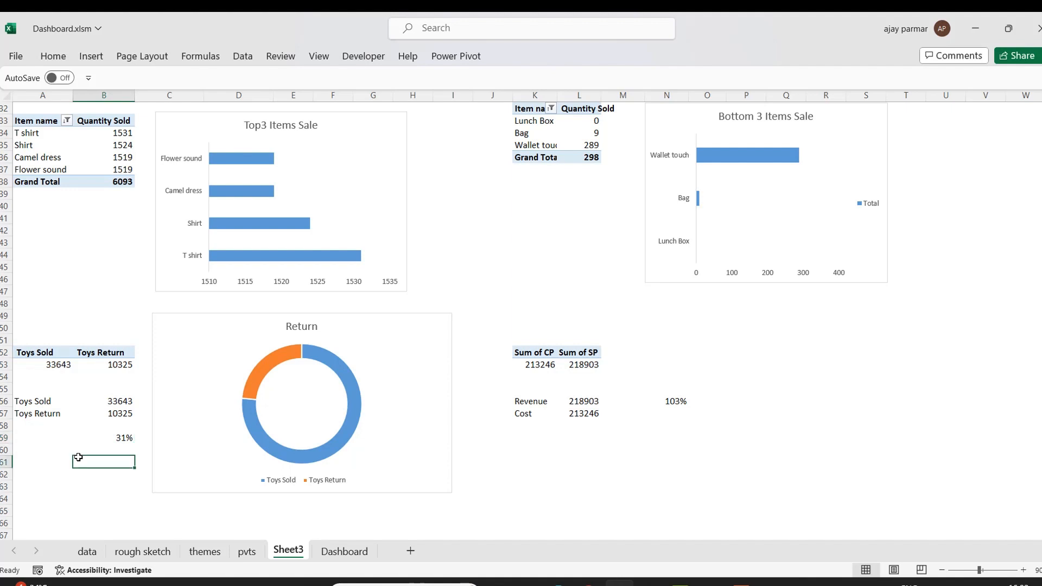
{"action": "left_click", "coordinate": [35, 397]}
{"action": "left_click", "coordinate": [366, 320]}
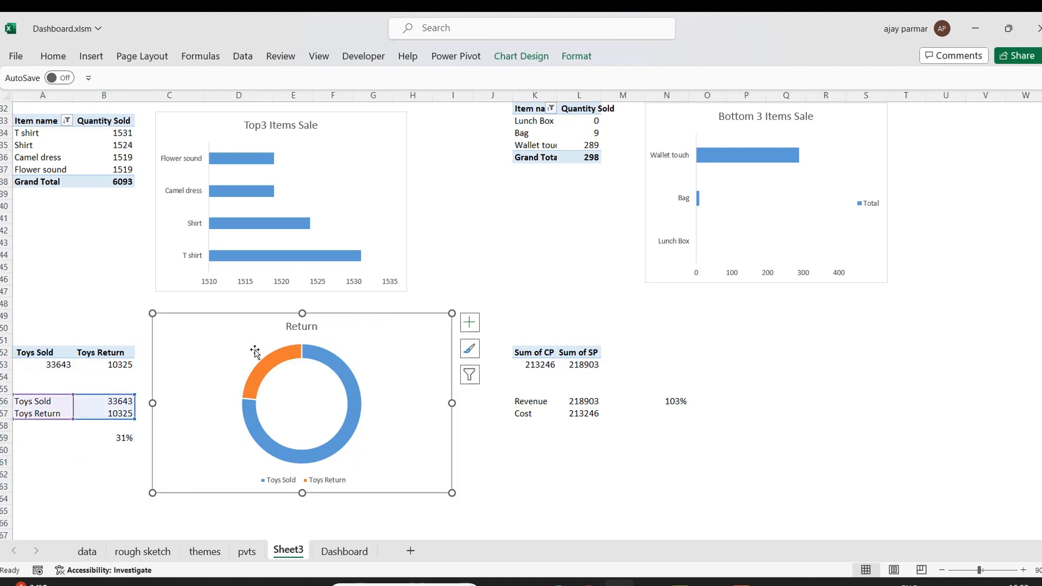
{"action": "left_click_drag", "start_coordinate": [530, 403], "coordinate": [580, 413]}
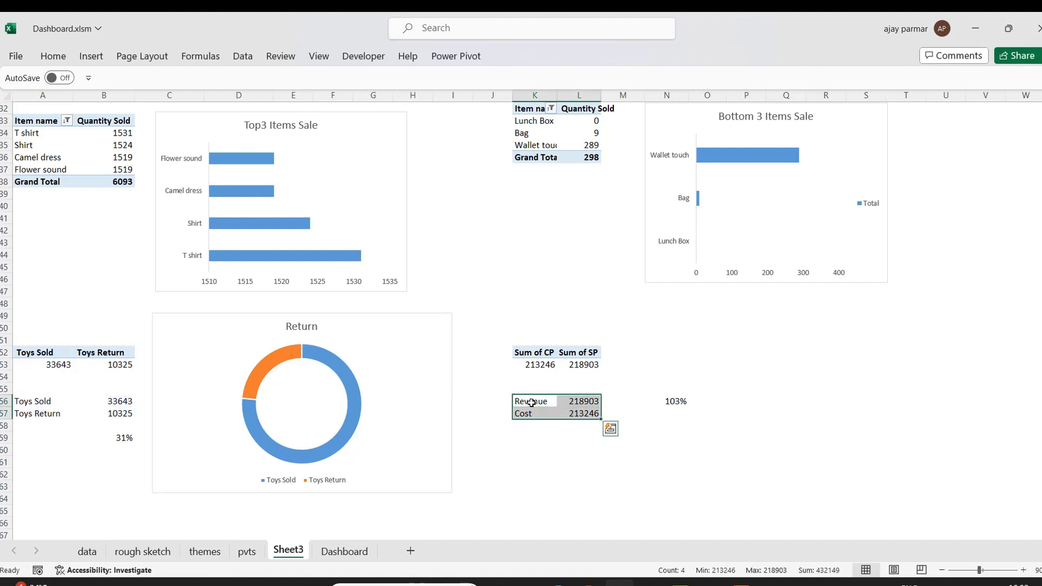
{"action": "left_click", "coordinate": [90, 57]}
{"action": "left_click", "coordinate": [411, 112]}
{"action": "left_click", "coordinate": [423, 302]}
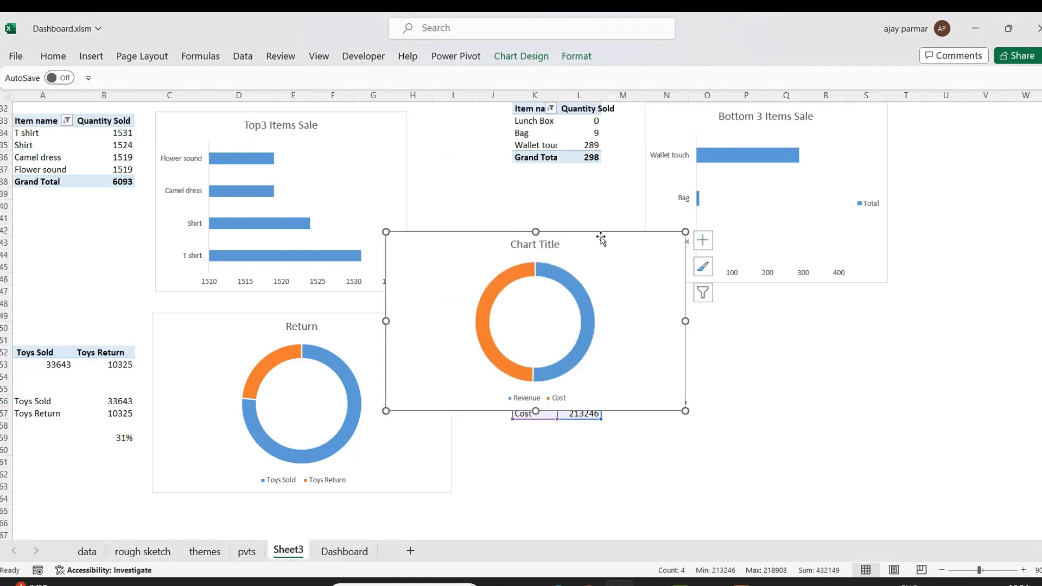
{"action": "left_click_drag", "start_coordinate": [612, 237], "coordinate": [864, 322]}
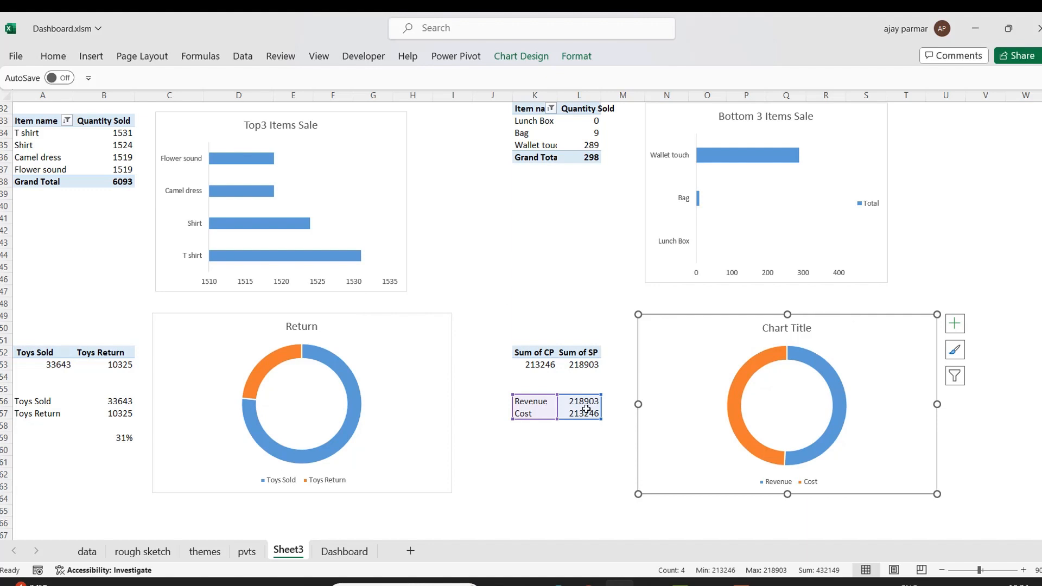
{"action": "key", "text": "Delete"}
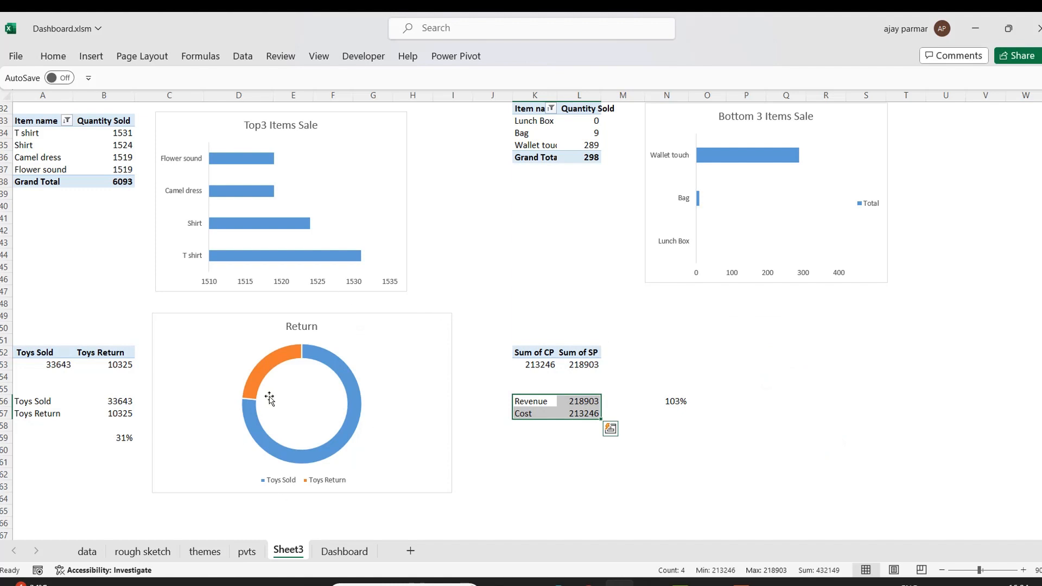
Make the Return doughnut chart narrower and shift it slightly to line up with the tables.
{"action": "left_click", "coordinate": [391, 321]}
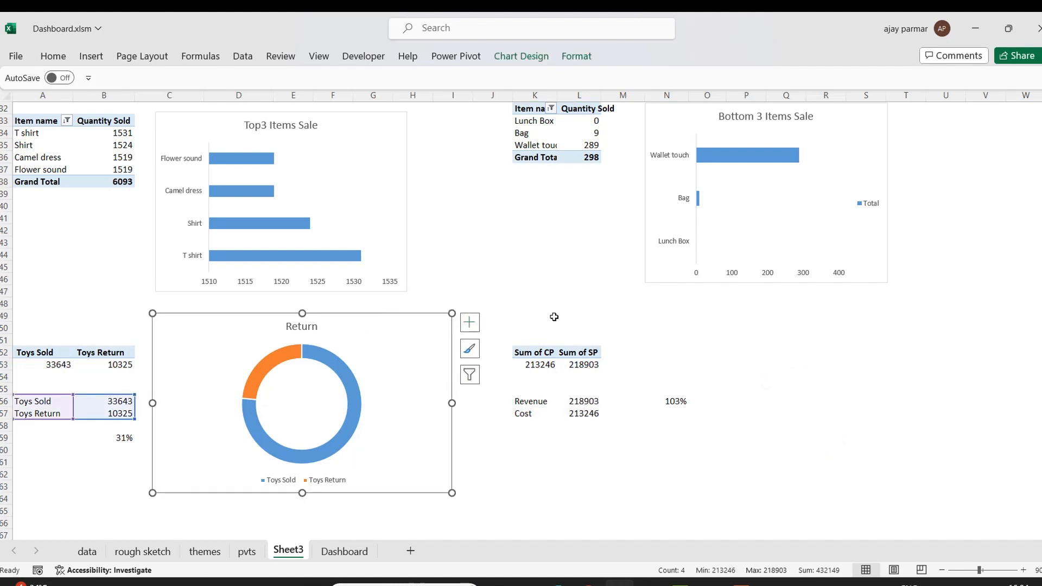
{"action": "left_click", "coordinate": [720, 346]}
{"action": "left_click", "coordinate": [529, 402]}
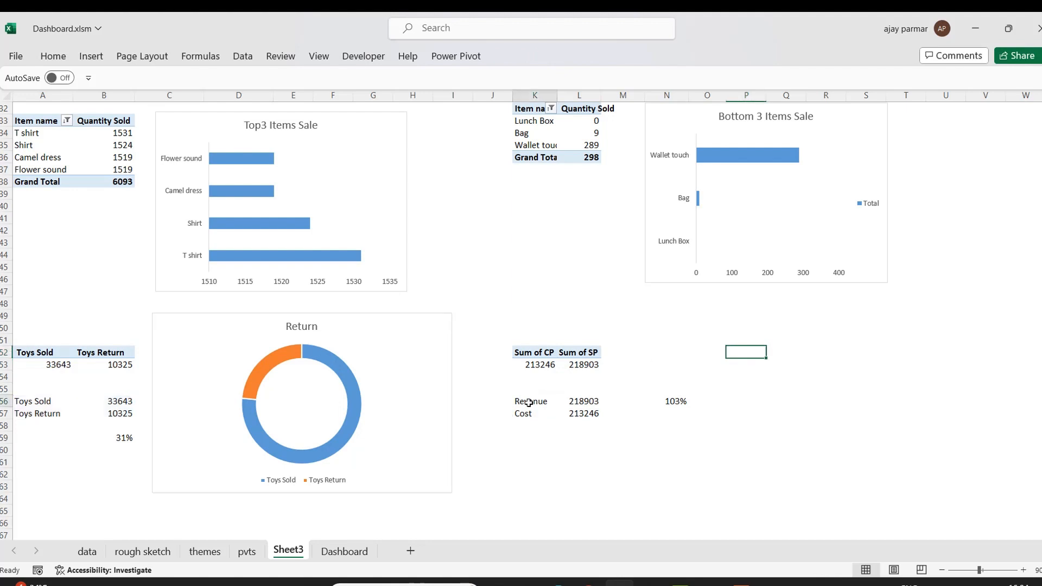
{"action": "key", "text": "shift+Right"}
{"action": "key", "text": "shift+Down"}
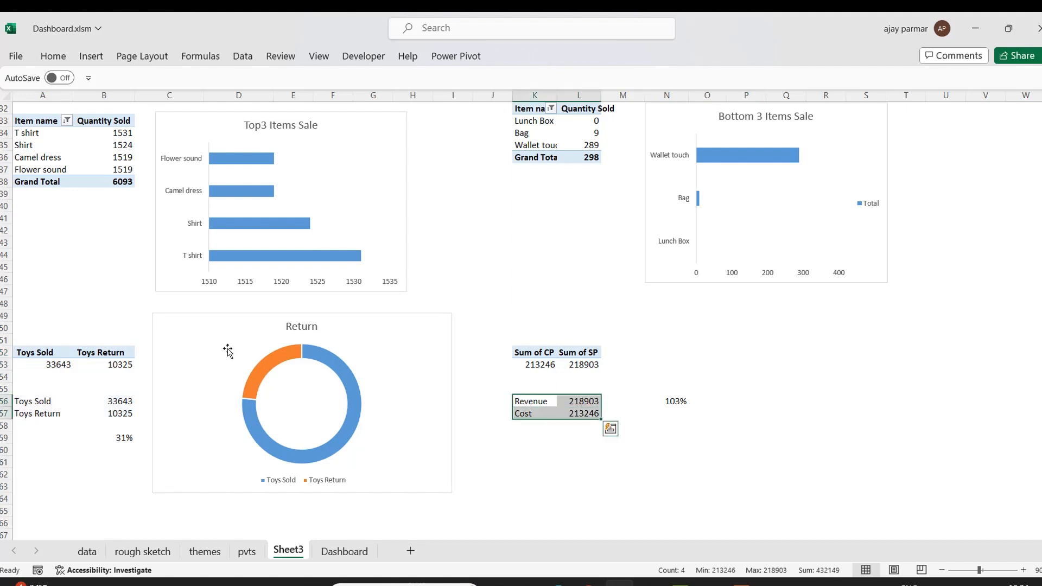
{"action": "left_click", "coordinate": [385, 317]}
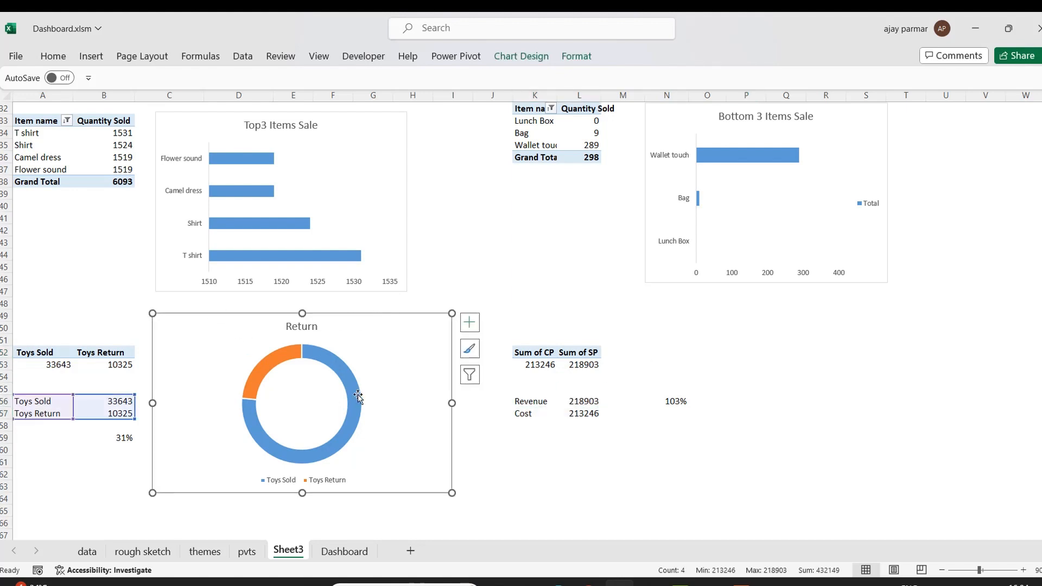
{"action": "left_click_drag", "start_coordinate": [452, 313], "coordinate": [415, 321]}
{"action": "left_click_drag", "start_coordinate": [346, 321], "coordinate": [350, 316]}
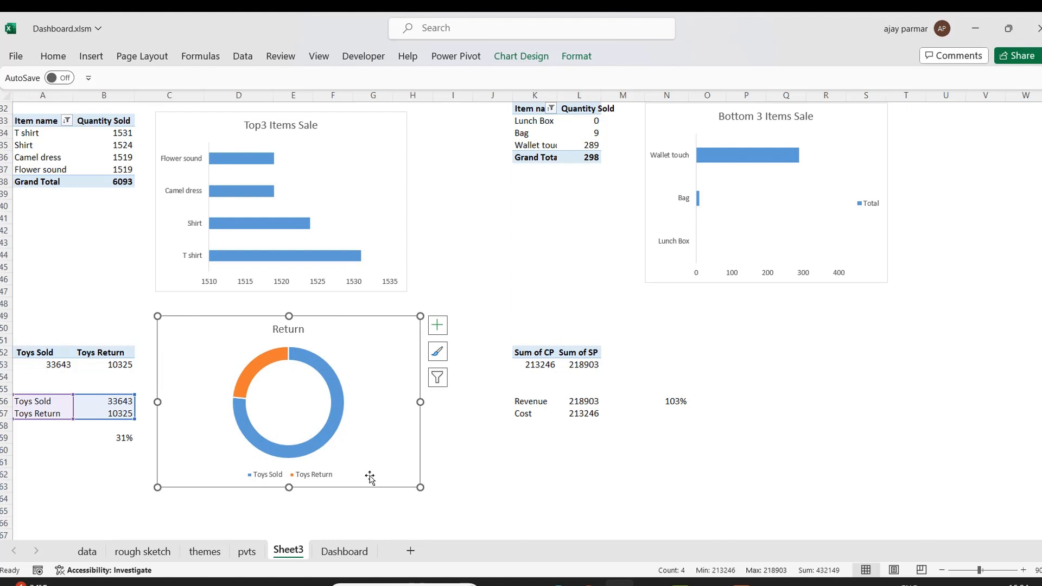
{"action": "mouse_move", "coordinate": [254, 375]}
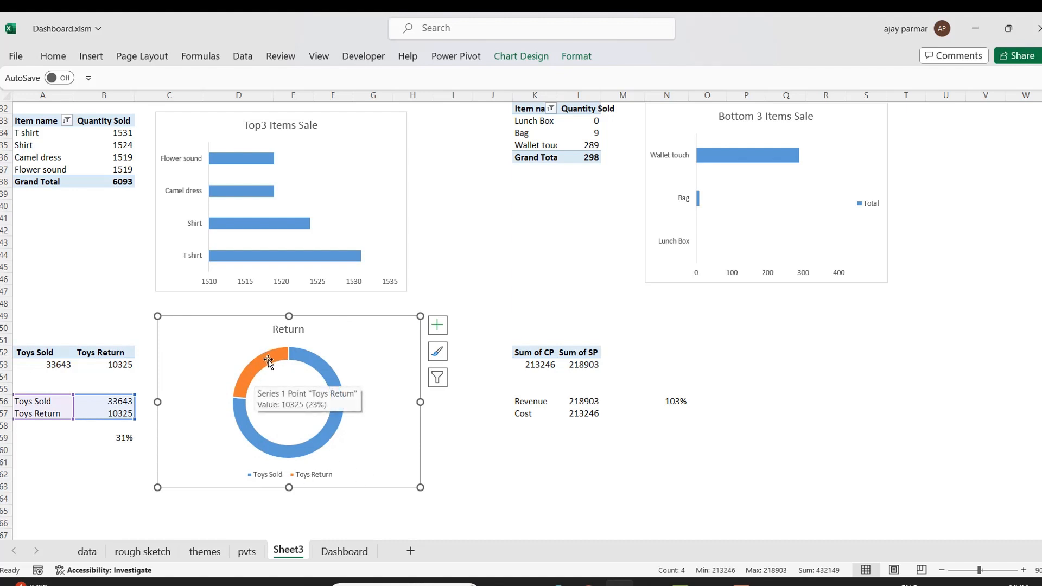
{"action": "left_click", "coordinate": [329, 377]}
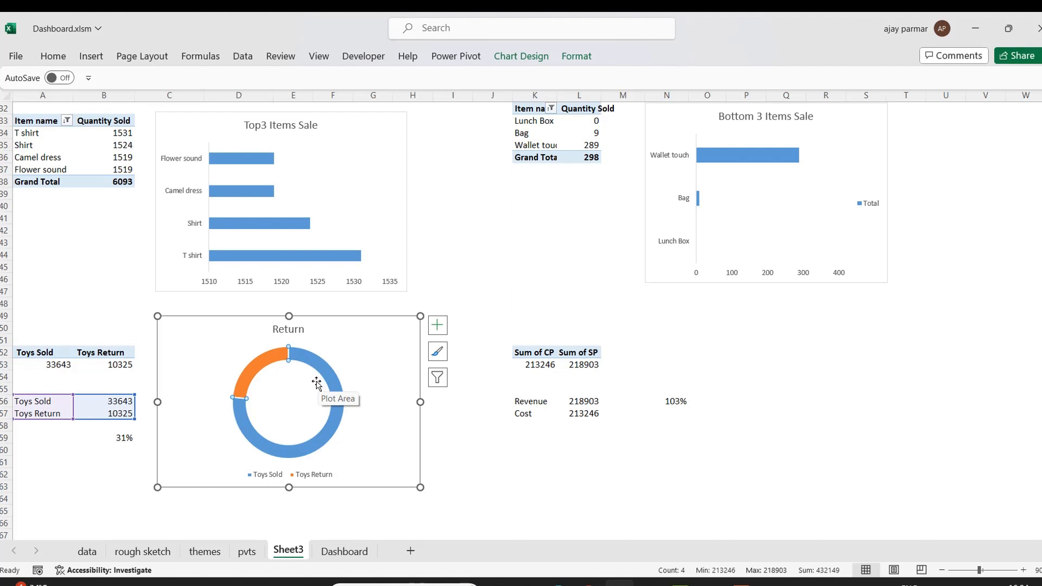
Look over the charts at the top of Sheet3, including the zone pie chart and its slices.
{"action": "left_click", "coordinate": [252, 191]}
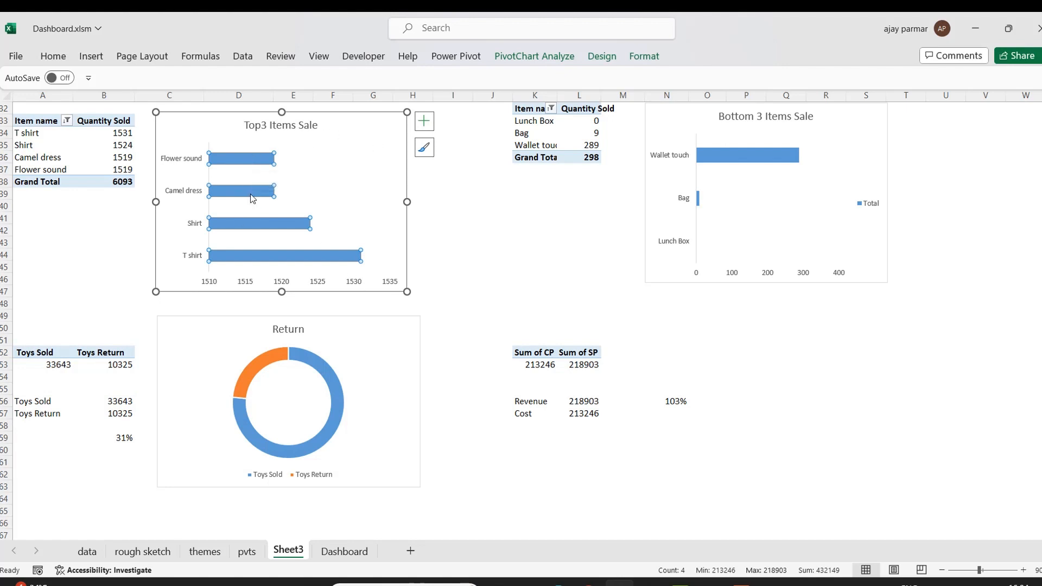
{"action": "left_click", "coordinate": [970, 233]}
{"action": "key", "text": "Up"}
{"action": "key", "text": "Up"}
{"action": "key", "text": "Up"}
{"action": "key", "text": "Up"}
{"action": "key", "text": "Up"}
{"action": "key", "text": "Up"}
{"action": "key", "text": "Up"}
{"action": "key", "text": "Up"}
{"action": "key", "text": "Up"}
{"action": "key", "text": "Up"}
{"action": "key", "text": "Up"}
{"action": "key", "text": "Up"}
{"action": "key", "text": "Up"}
{"action": "key", "text": "Up"}
{"action": "key", "text": "Up"}
{"action": "key", "text": "Up"}
{"action": "key", "text": "Up"}
{"action": "key", "text": "Up"}
{"action": "key", "text": "Up"}
{"action": "key", "text": "Up"}
{"action": "key", "text": "Up"}
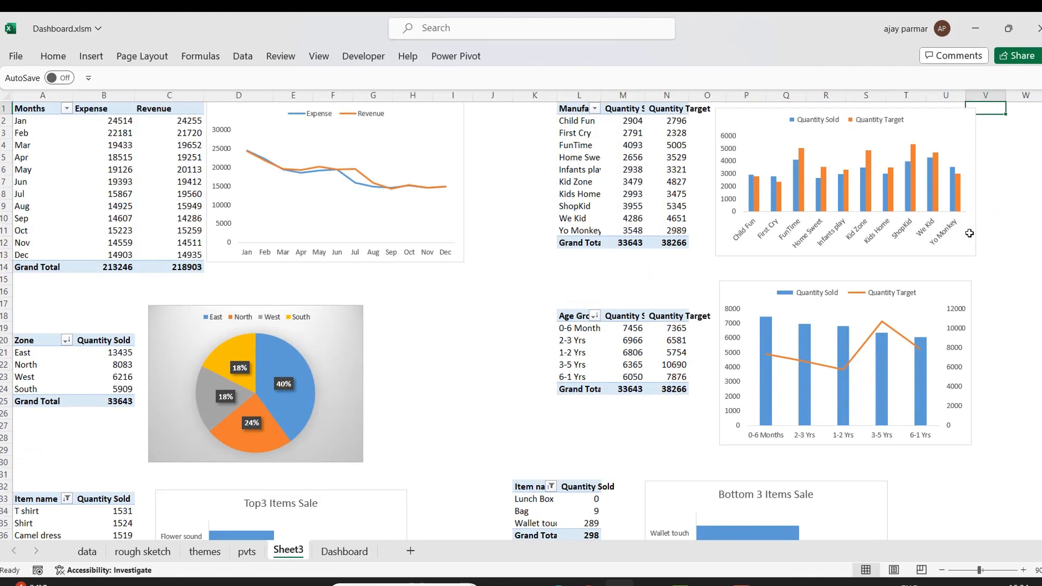
{"action": "left_click", "coordinate": [275, 356]}
{"action": "left_click", "coordinate": [276, 354]}
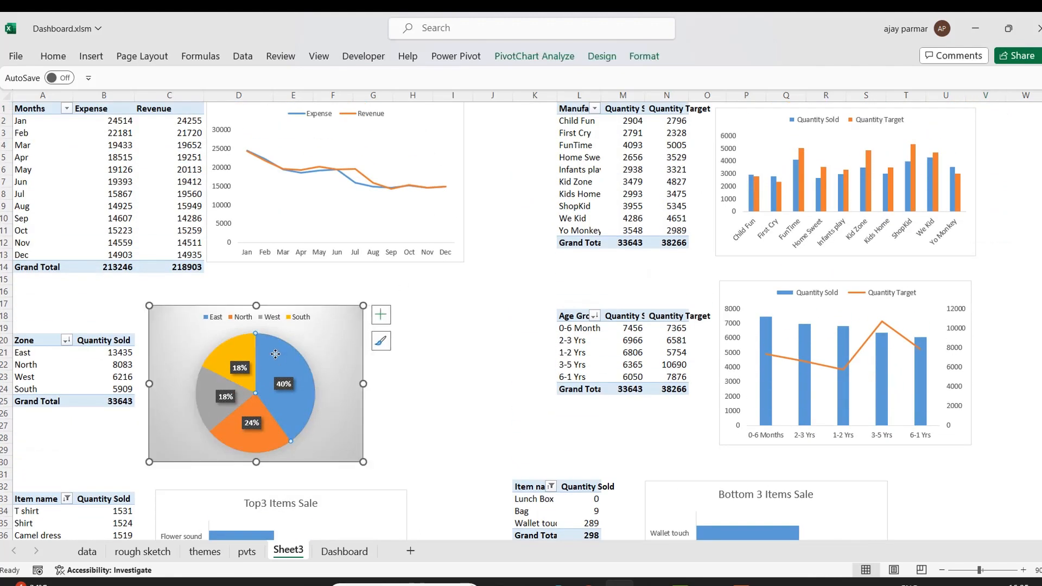
{"action": "mouse_move", "coordinate": [287, 362]}
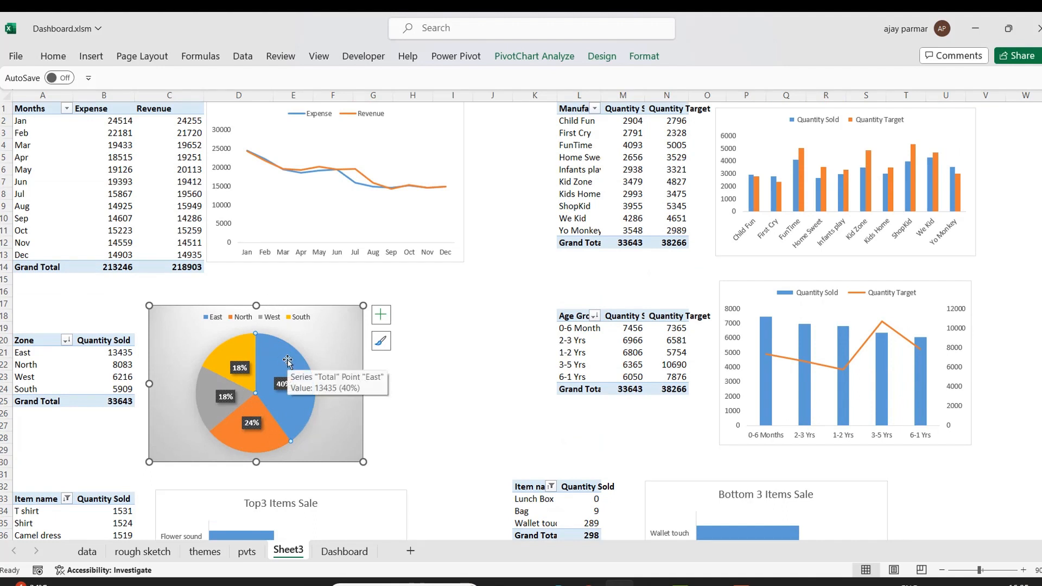
{"action": "left_click", "coordinate": [237, 350]}
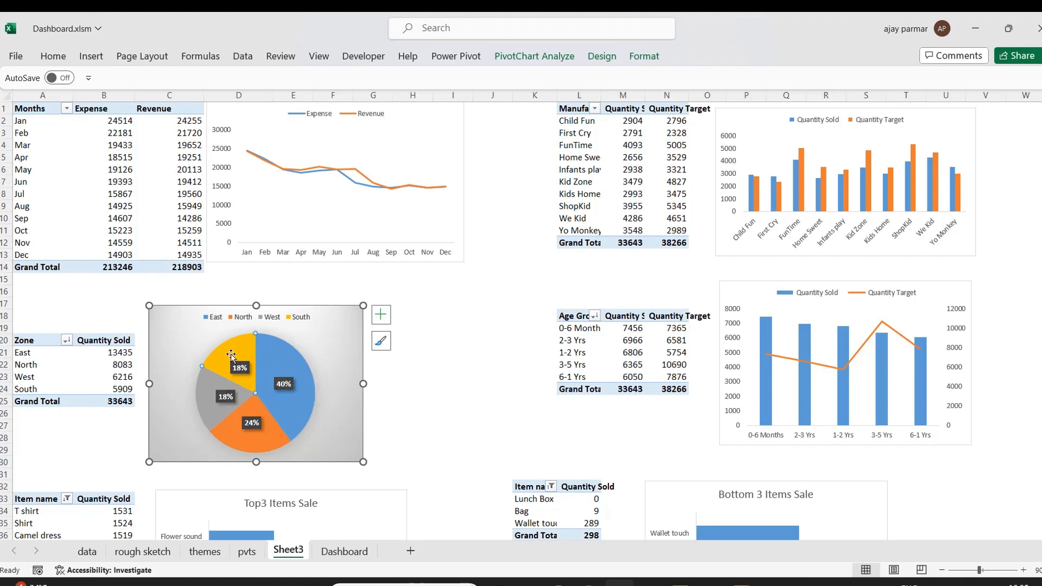
{"action": "mouse_move", "coordinate": [235, 354]}
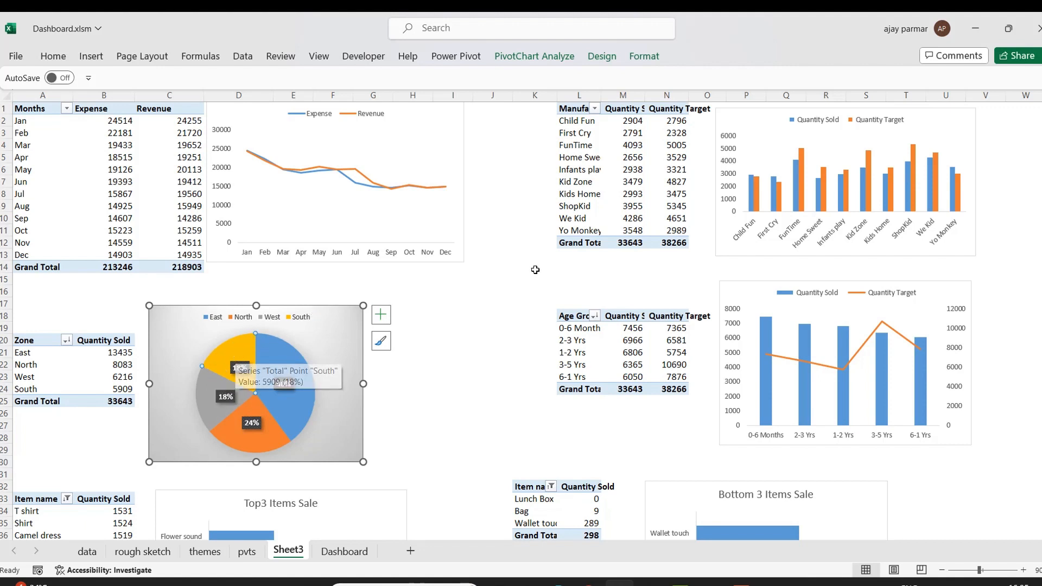
{"action": "left_click", "coordinate": [804, 168]}
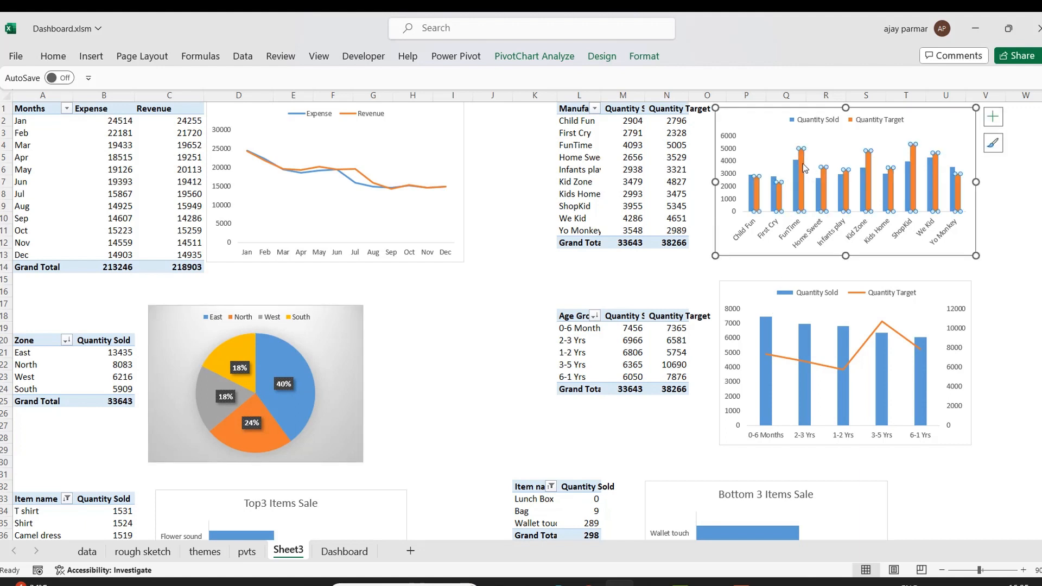
{"action": "left_click", "coordinate": [796, 177]}
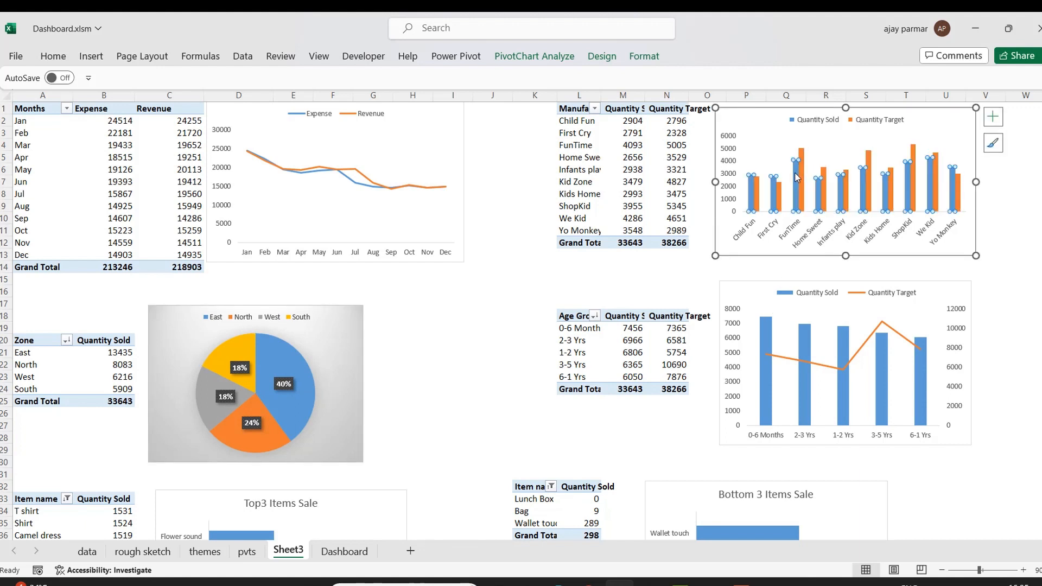
Set the Return doughnut's series explosion to 5%.
{"action": "left_click", "coordinate": [1031, 325]}
{"action": "key", "text": "Down"}
{"action": "key", "text": "Down"}
{"action": "key", "text": "Down"}
{"action": "key", "text": "Down"}
{"action": "key", "text": "Down"}
{"action": "key", "text": "Down"}
{"action": "key", "text": "Down"}
{"action": "key", "text": "Down"}
{"action": "key", "text": "Down"}
{"action": "key", "text": "Down"}
{"action": "key", "text": "Down"}
{"action": "key", "text": "Down"}
{"action": "key", "text": "Down"}
{"action": "key", "text": "Down"}
{"action": "key", "text": "Down"}
{"action": "key", "text": "Down"}
{"action": "key", "text": "Down"}
{"action": "key", "text": "Down"}
{"action": "key", "text": "Down"}
{"action": "key", "text": "Down"}
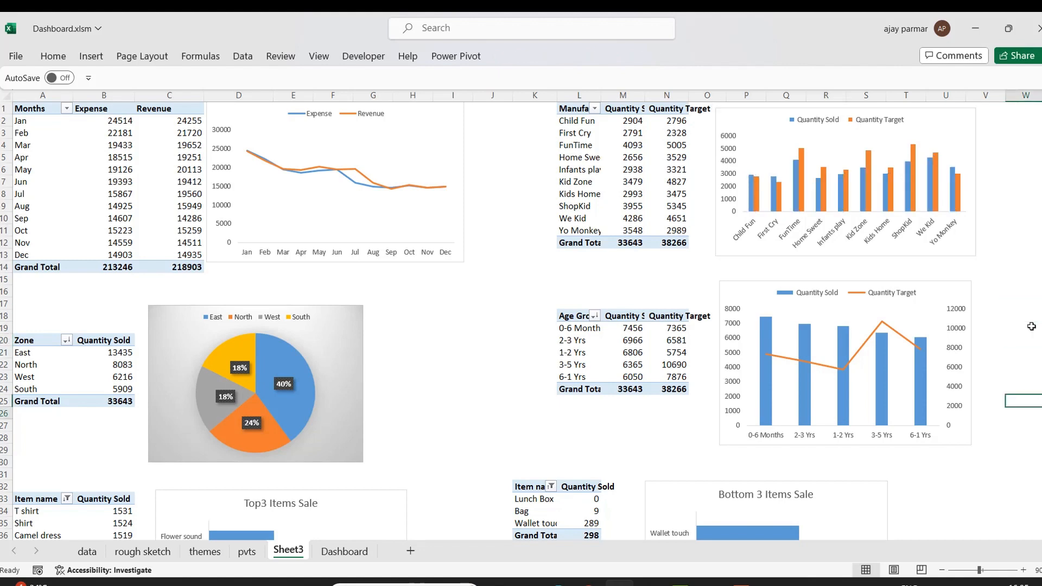
{"action": "key", "text": "Down"}
{"action": "key", "text": "Down"}
{"action": "key", "text": "Down"}
{"action": "key", "text": "Down"}
{"action": "key", "text": "Down"}
{"action": "key", "text": "Down"}
{"action": "key", "text": "Down"}
{"action": "key", "text": "Down"}
{"action": "key", "text": "Down"}
{"action": "key", "text": "Down"}
{"action": "key", "text": "Down"}
{"action": "key", "text": "Down"}
{"action": "key", "text": "Down"}
{"action": "key", "text": "Down"}
{"action": "key", "text": "Down"}
{"action": "key", "text": "Down"}
{"action": "key", "text": "Down"}
{"action": "key", "text": "Down"}
{"action": "key", "text": "Down"}
{"action": "key", "text": "Down"}
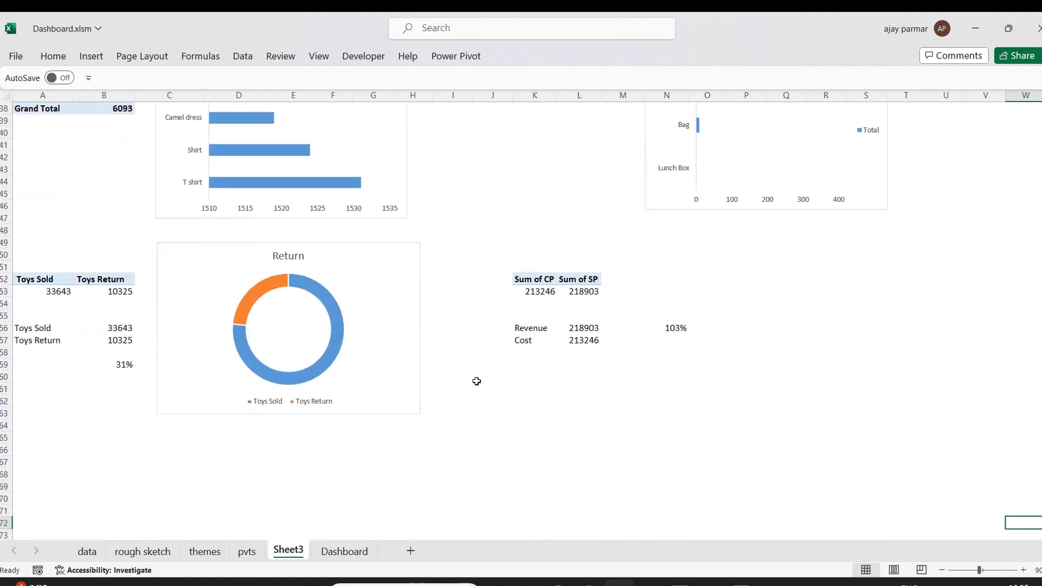
{"action": "left_click", "coordinate": [253, 297]}
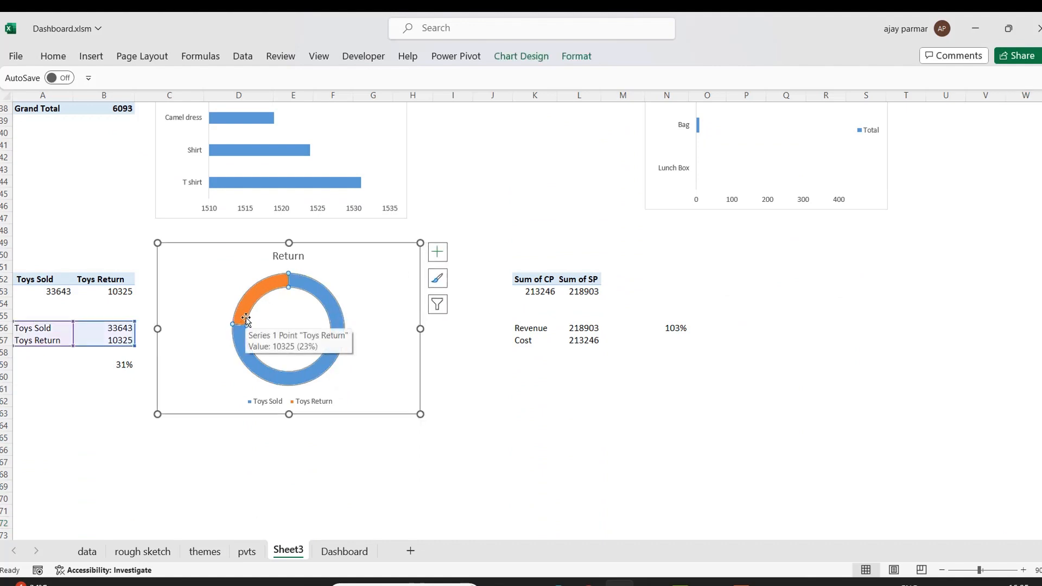
{"action": "mouse_move", "coordinate": [244, 360]}
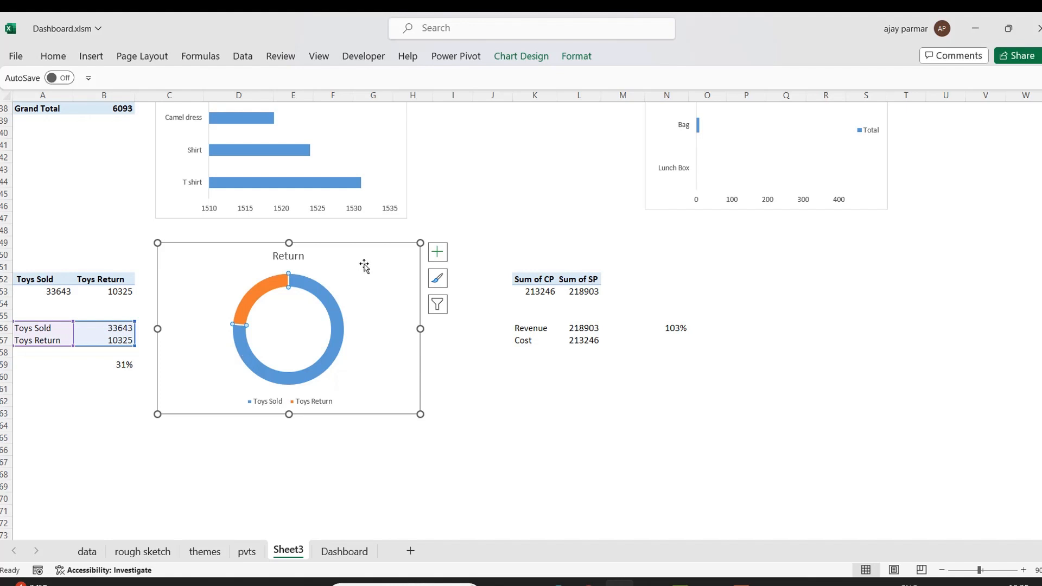
{"action": "left_click", "coordinate": [346, 269]}
{"action": "left_click", "coordinate": [308, 289]}
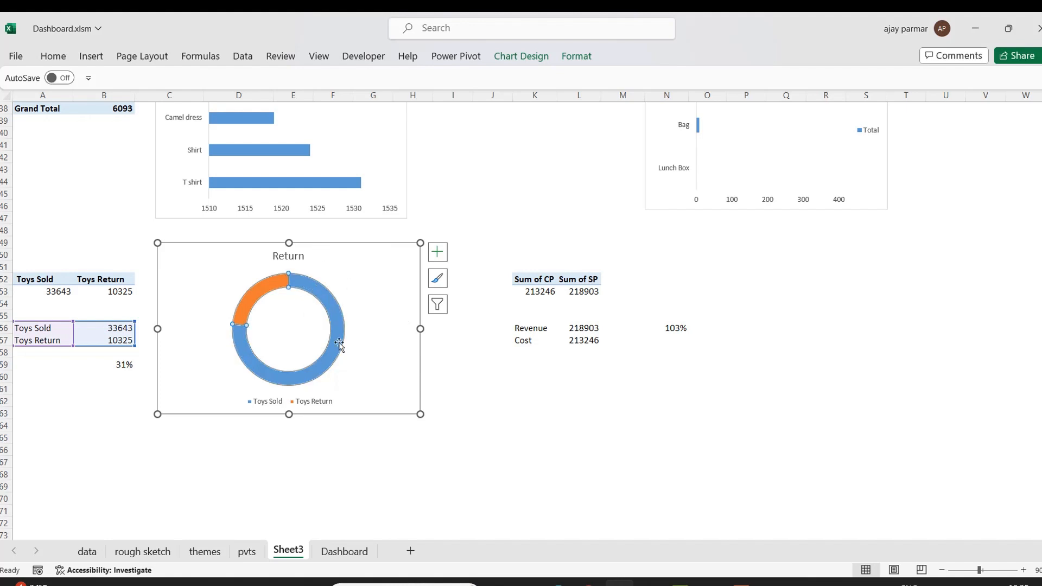
{"action": "right_click", "coordinate": [318, 293]}
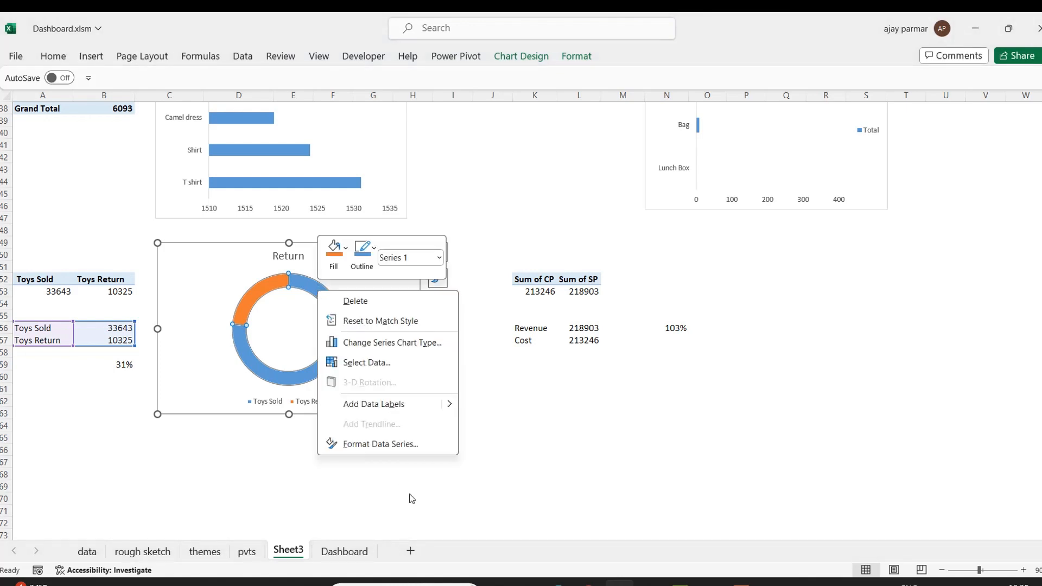
{"action": "left_click", "coordinate": [378, 446]}
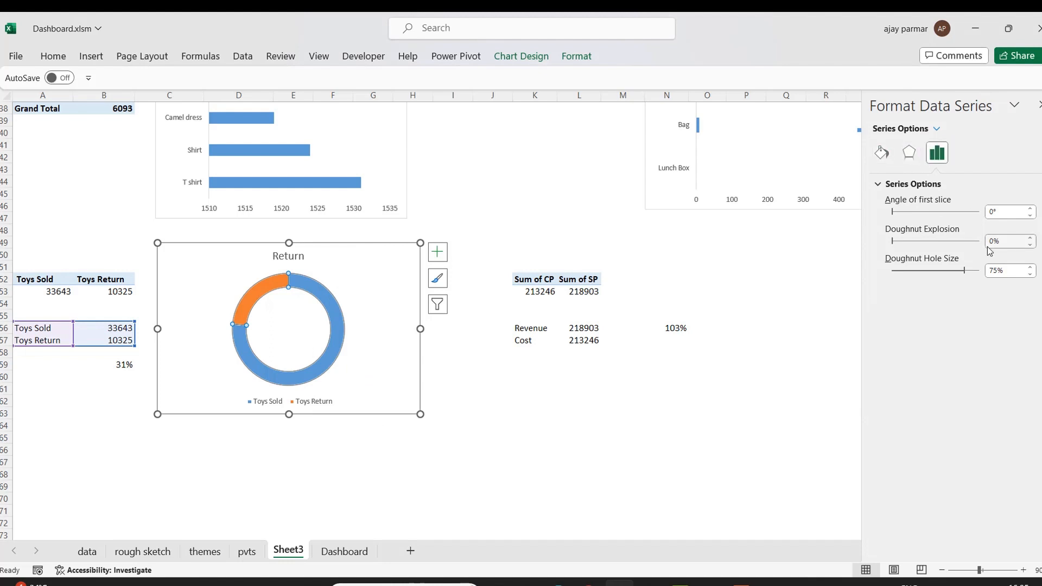
{"action": "left_click", "coordinate": [1031, 238]}
{"action": "left_click", "coordinate": [1031, 238]}
{"action": "left_click", "coordinate": [1031, 238]}
{"action": "left_click", "coordinate": [1031, 239]}
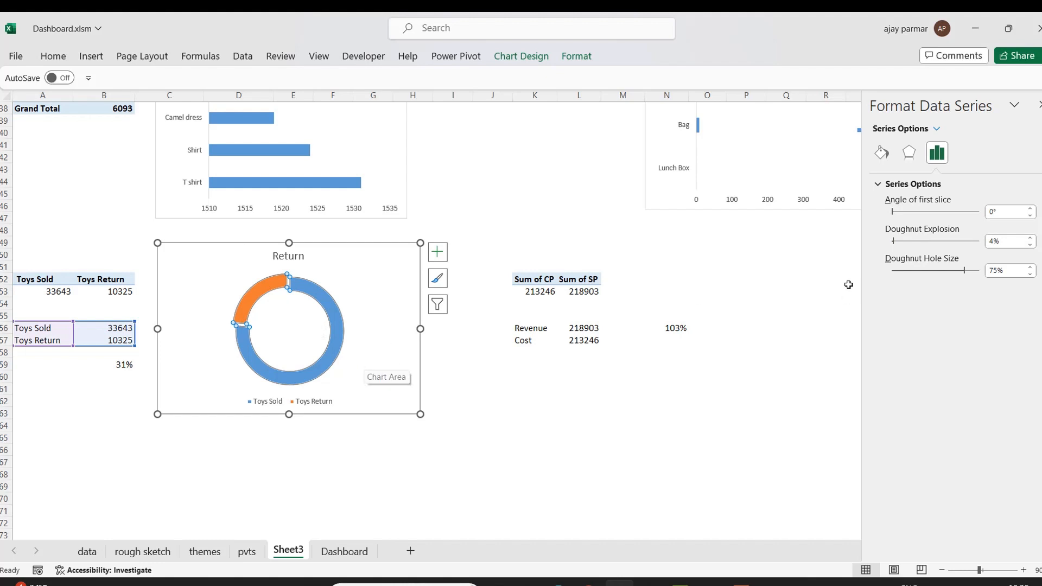
{"action": "left_click", "coordinate": [1030, 238]}
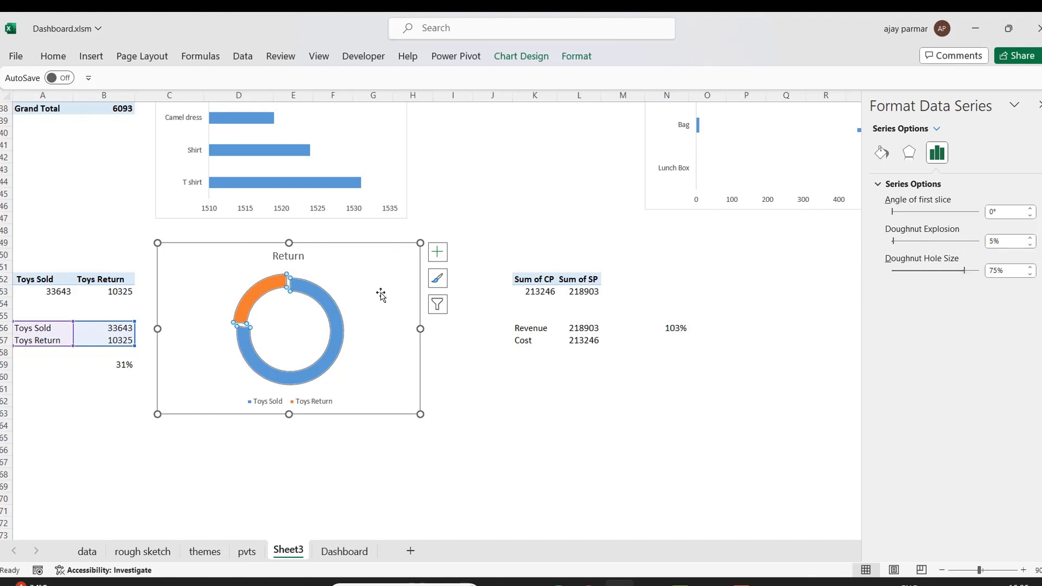
Give the Toys Return slice a solid border line 0.25 pt wide.
{"action": "left_click", "coordinate": [380, 295]}
{"action": "left_click", "coordinate": [271, 288]}
{"action": "left_click", "coordinate": [270, 279]}
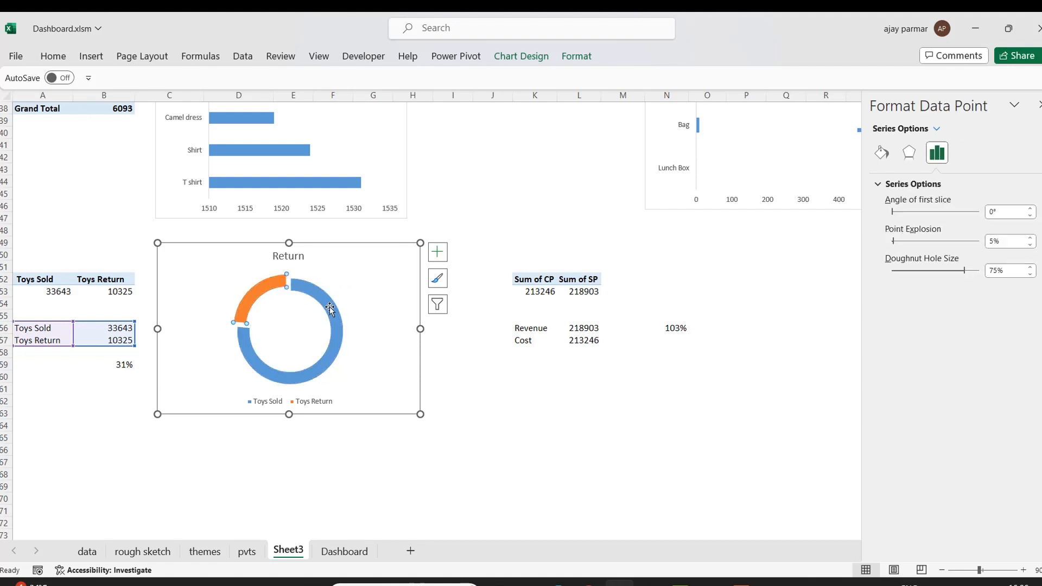
{"action": "mouse_move", "coordinate": [244, 293]}
{"action": "left_click", "coordinate": [379, 269]}
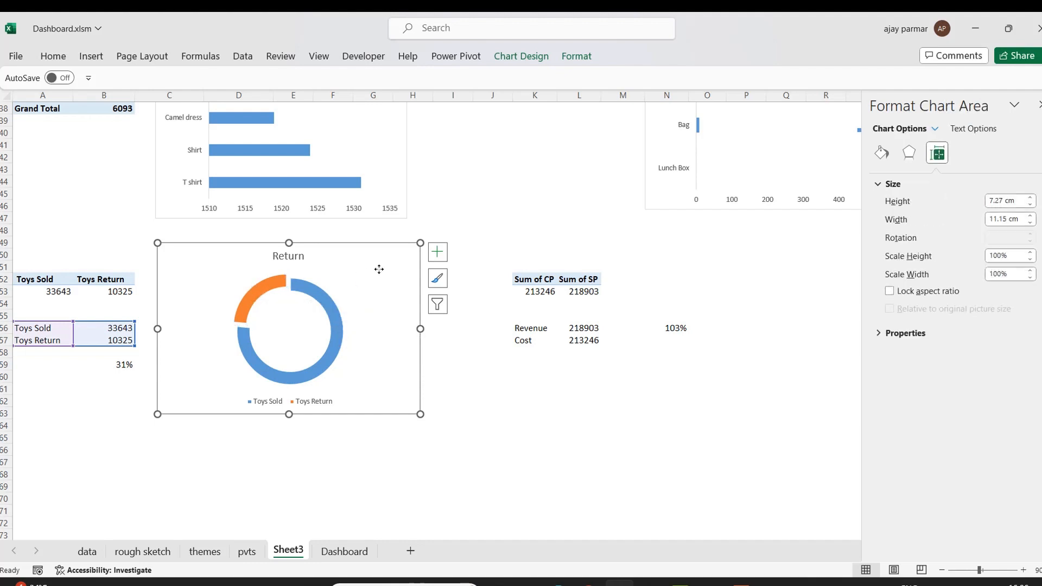
{"action": "left_click", "coordinate": [251, 293]}
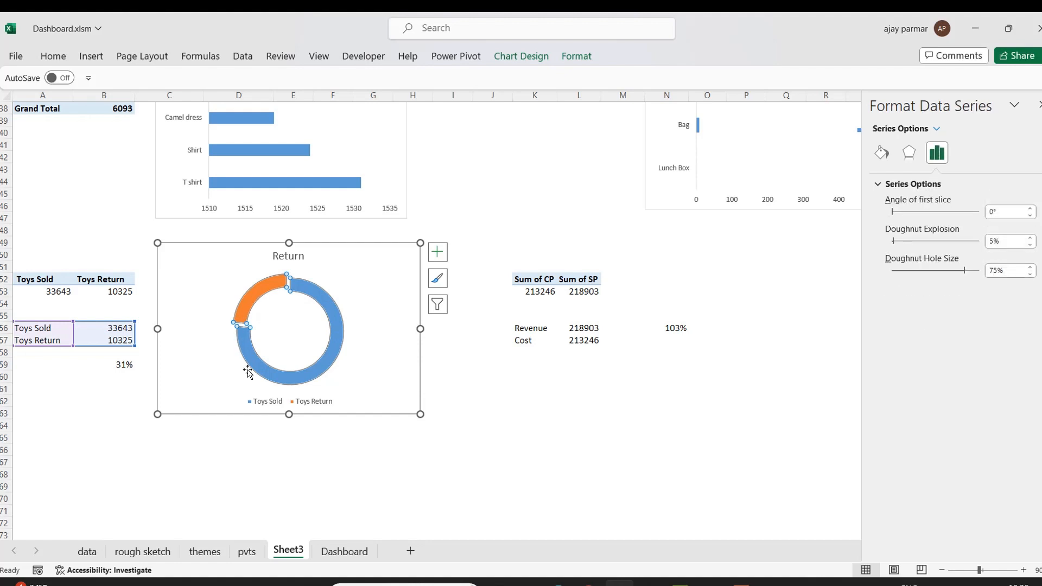
{"action": "left_click", "coordinate": [261, 287]}
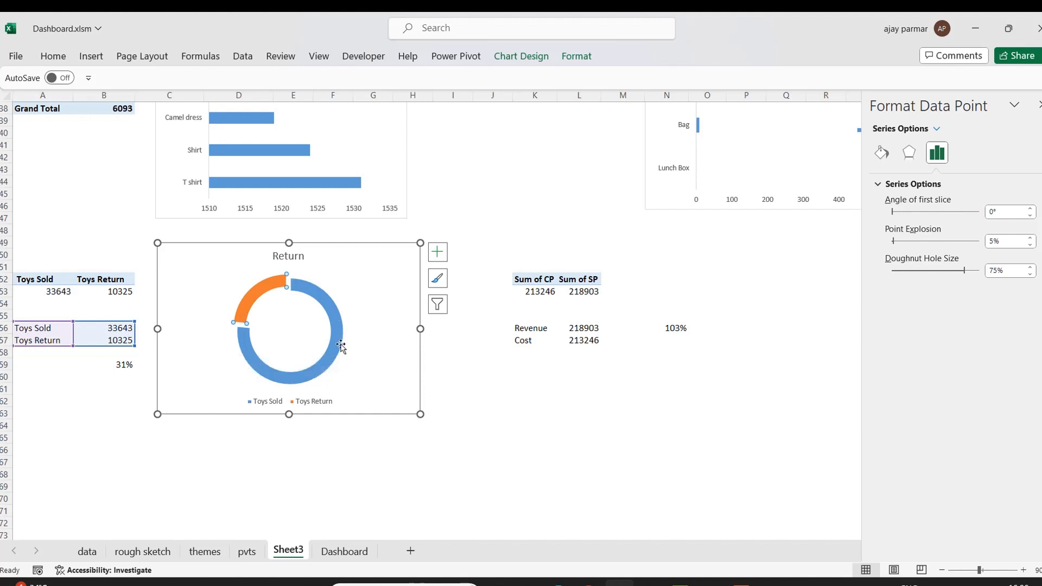
{"action": "left_click", "coordinate": [880, 154]}
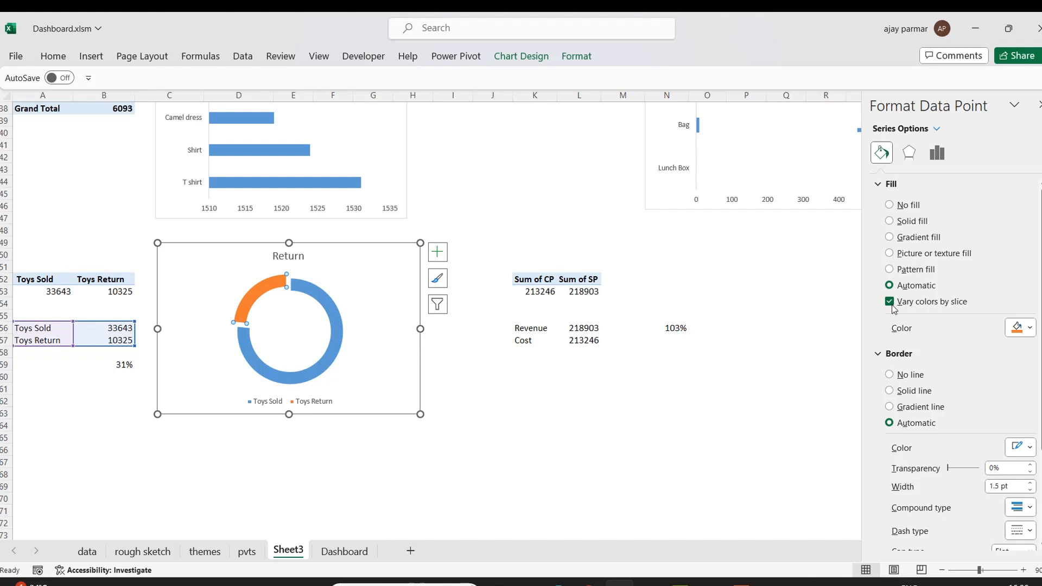
{"action": "left_click", "coordinate": [889, 390]}
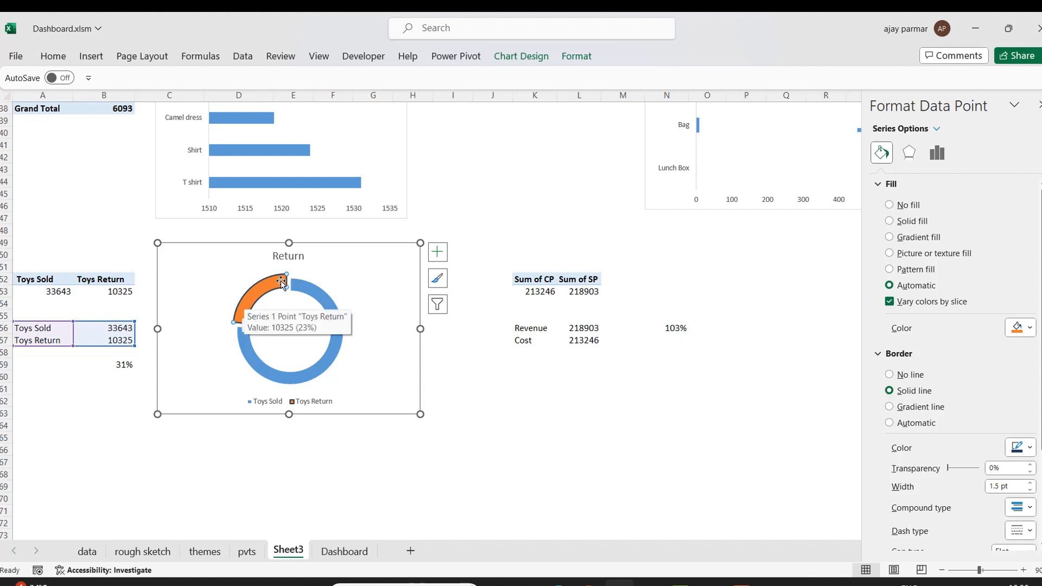
{"action": "left_click", "coordinate": [1030, 491]}
{"action": "left_click", "coordinate": [1030, 491]}
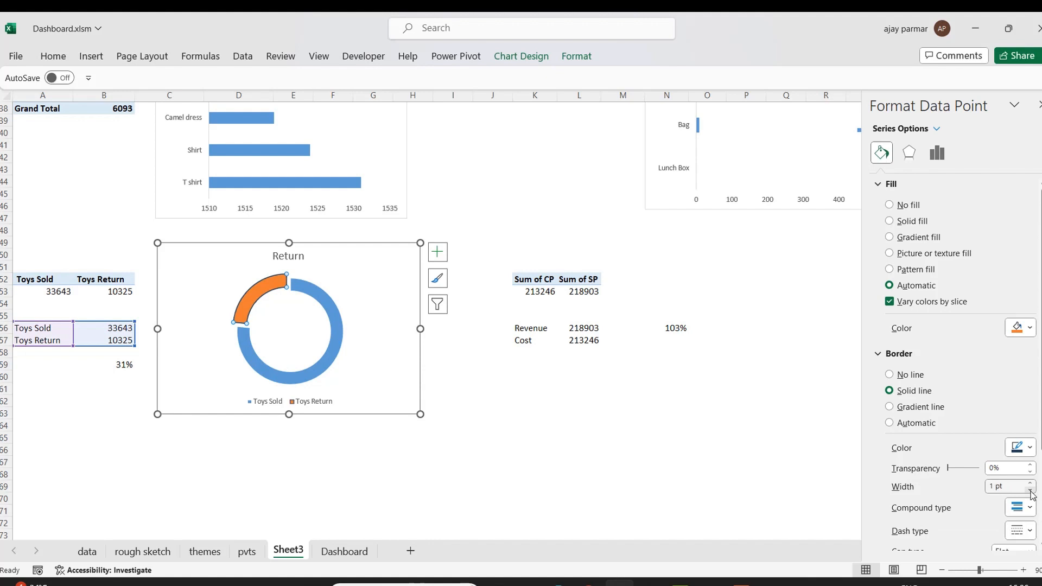
{"action": "left_click", "coordinate": [1030, 490]}
{"action": "left_click", "coordinate": [1030, 491]}
{"action": "left_click", "coordinate": [1030, 491]}
{"action": "left_click", "coordinate": [1030, 491]}
{"action": "left_click", "coordinate": [1030, 483]}
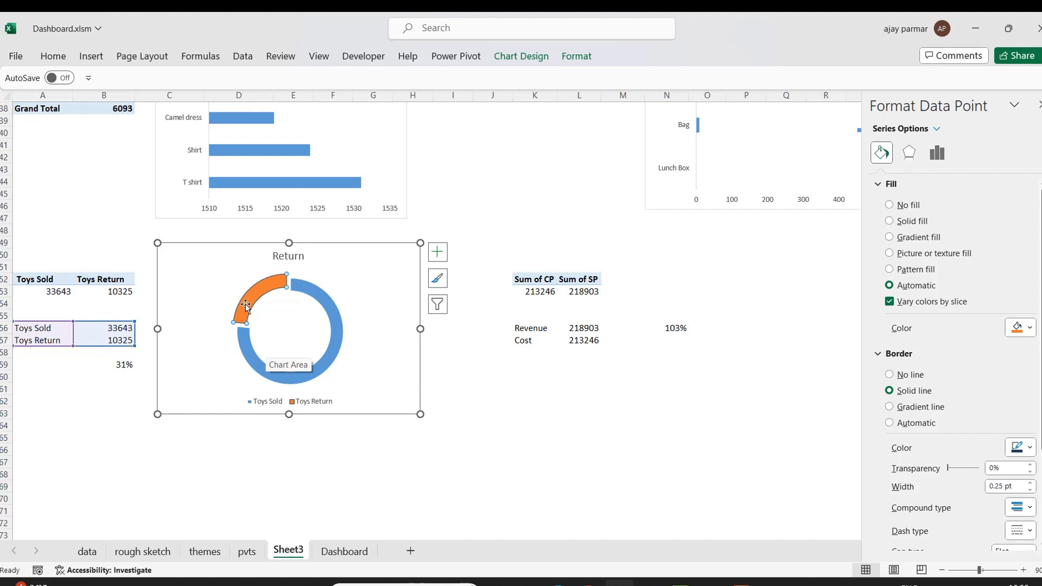
Fill the Toys Return slice with a light grey solid theme colour.
{"action": "mouse_move", "coordinate": [253, 302]}
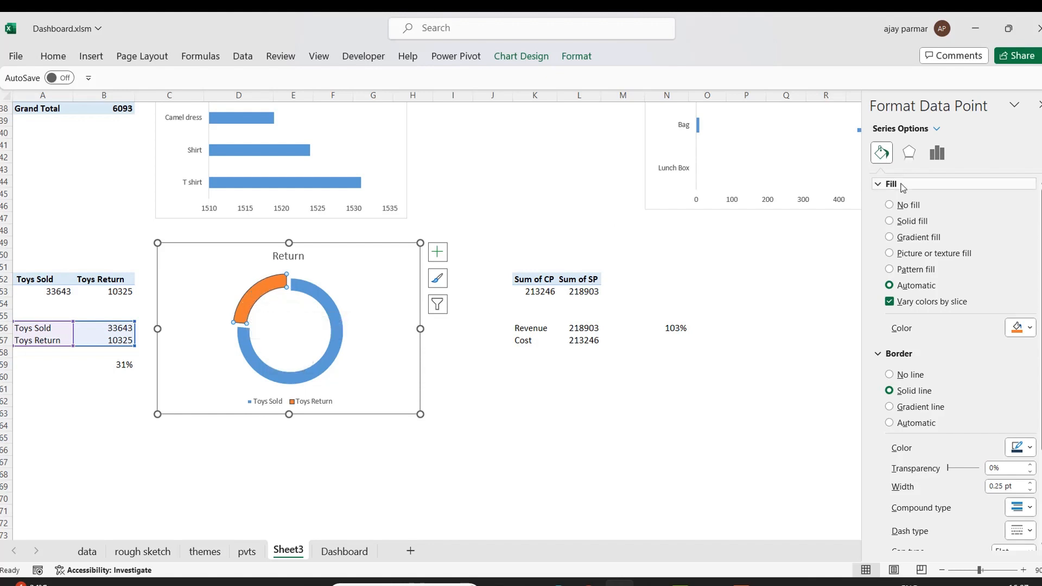
{"action": "left_click", "coordinate": [905, 223]}
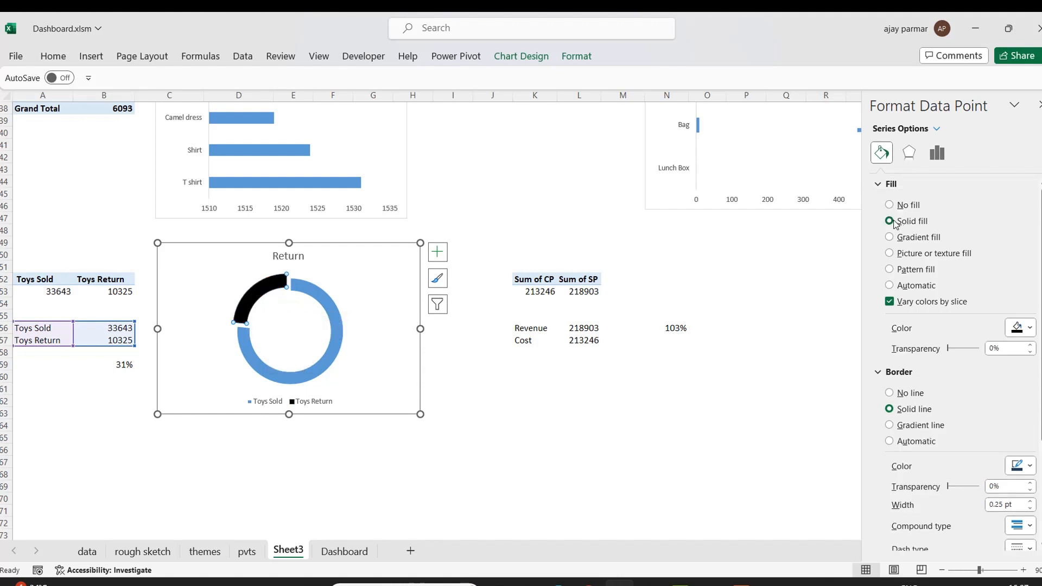
{"action": "left_click", "coordinate": [1030, 329]}
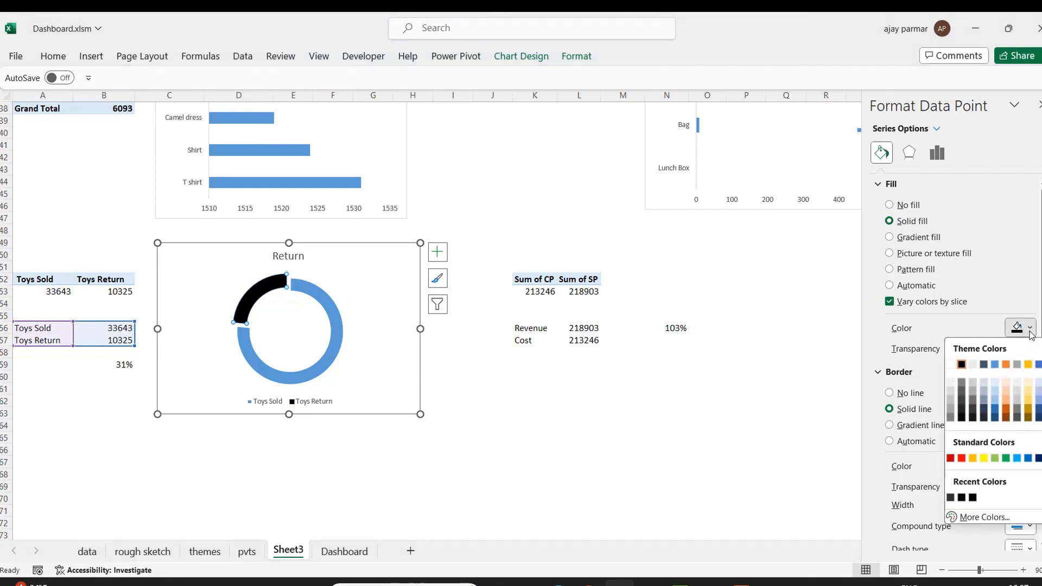
{"action": "left_click", "coordinate": [950, 383]}
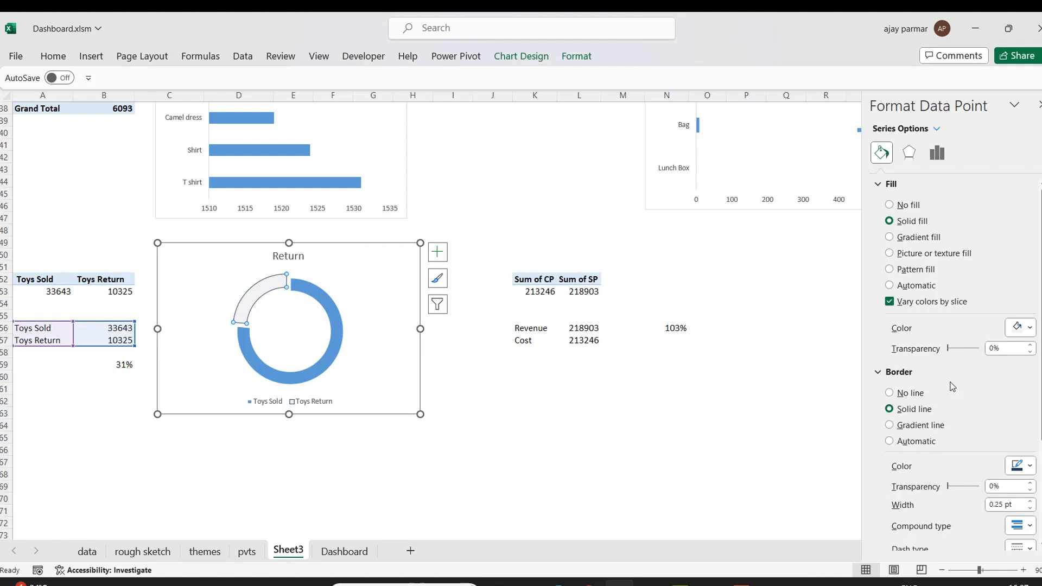
Give the Toys Sold slice a 0.25 pt solid border line and no fill.
{"action": "left_click", "coordinate": [322, 300]}
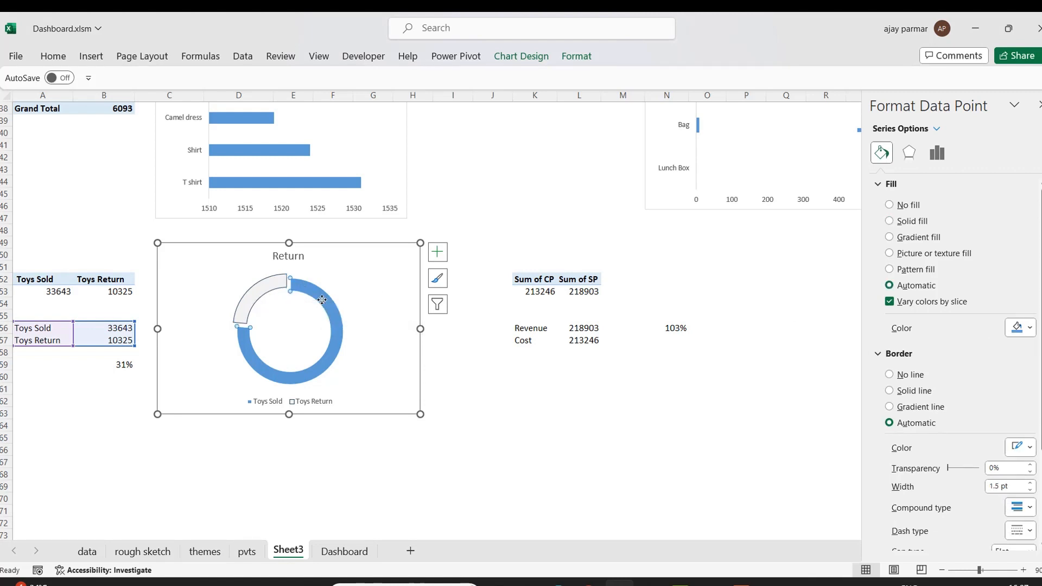
{"action": "left_click", "coordinate": [890, 391]}
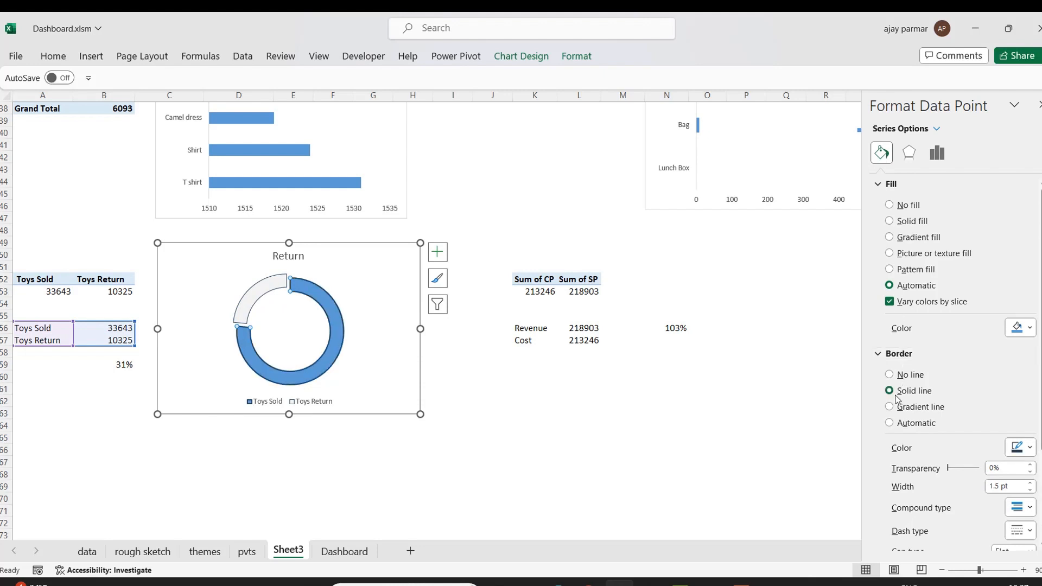
{"action": "left_click", "coordinate": [1029, 491]}
{"action": "left_click", "coordinate": [1029, 490]}
{"action": "left_click", "coordinate": [1029, 490]}
{"action": "left_click", "coordinate": [1030, 490]}
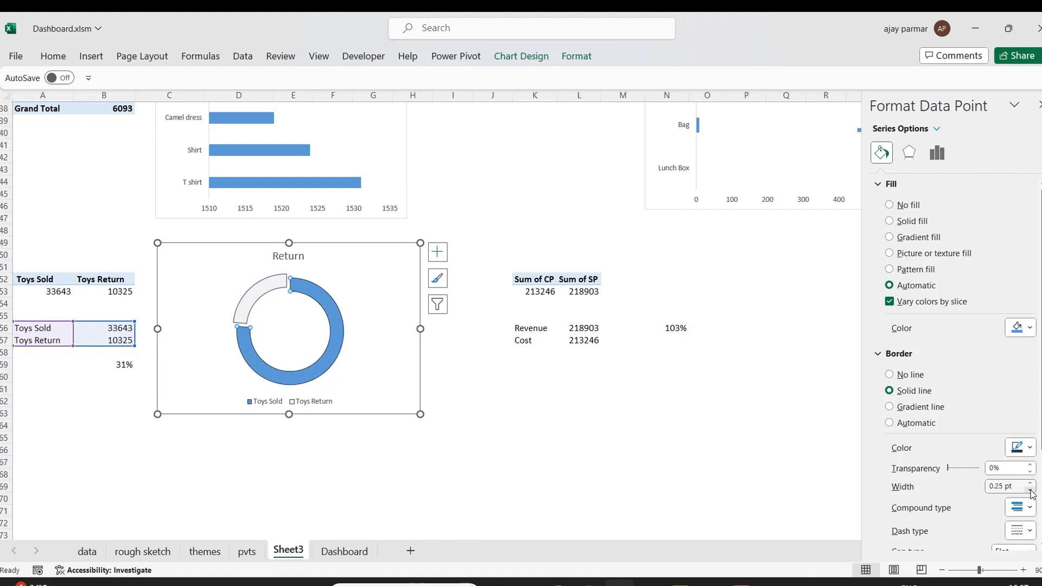
{"action": "left_click", "coordinate": [898, 222]}
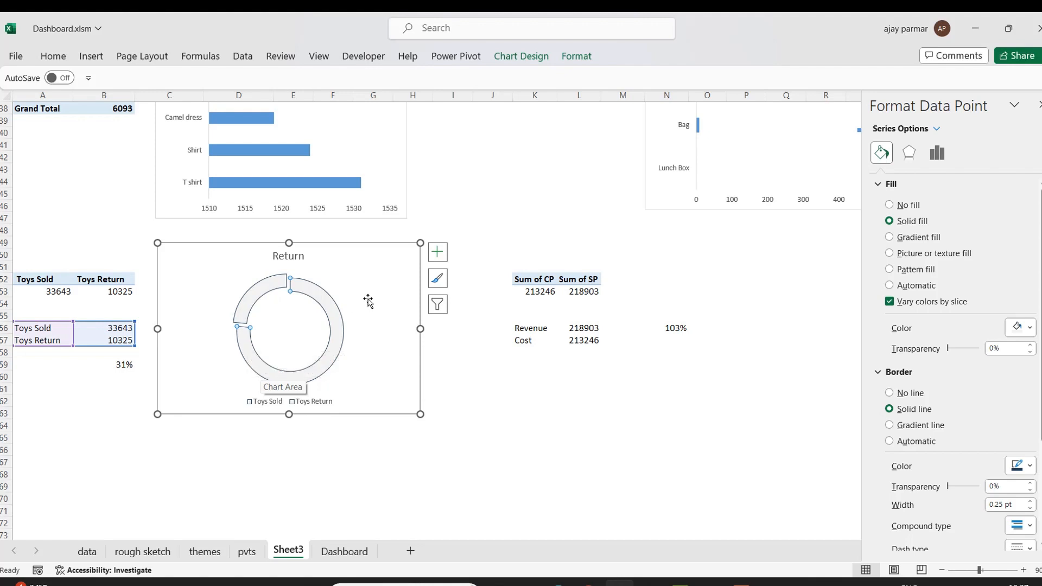
{"action": "left_click", "coordinate": [890, 206]}
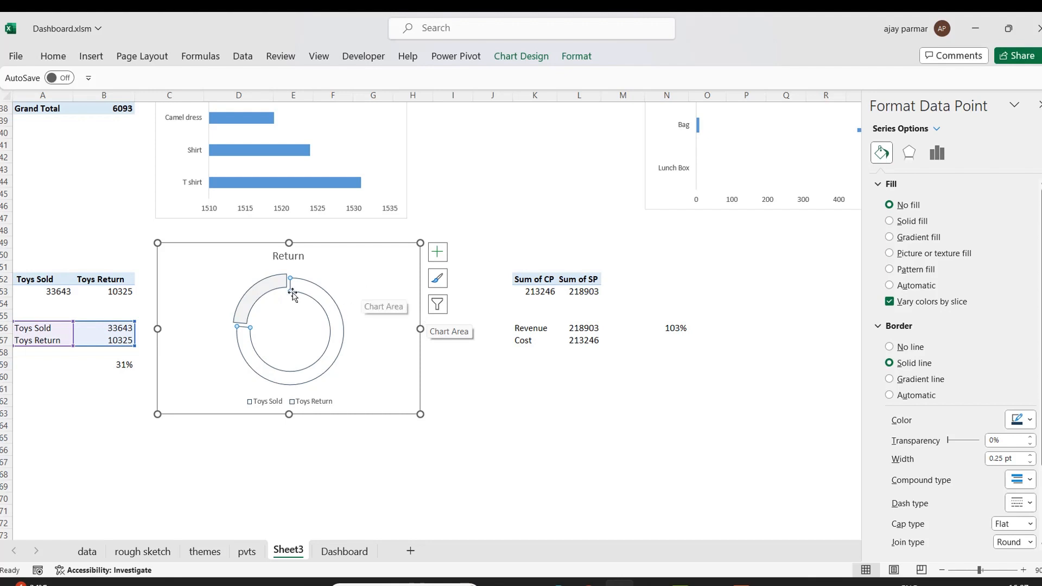
Compare the Return doughnut with the finished doughnut on the Dashboard sheet.
{"action": "left_click", "coordinate": [259, 294]}
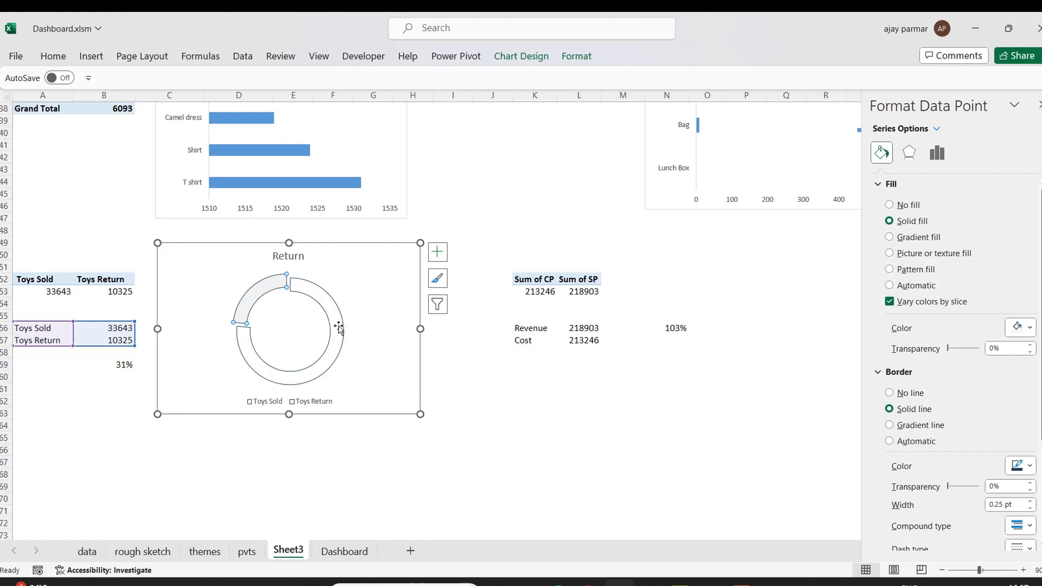
{"action": "left_click", "coordinate": [349, 551]}
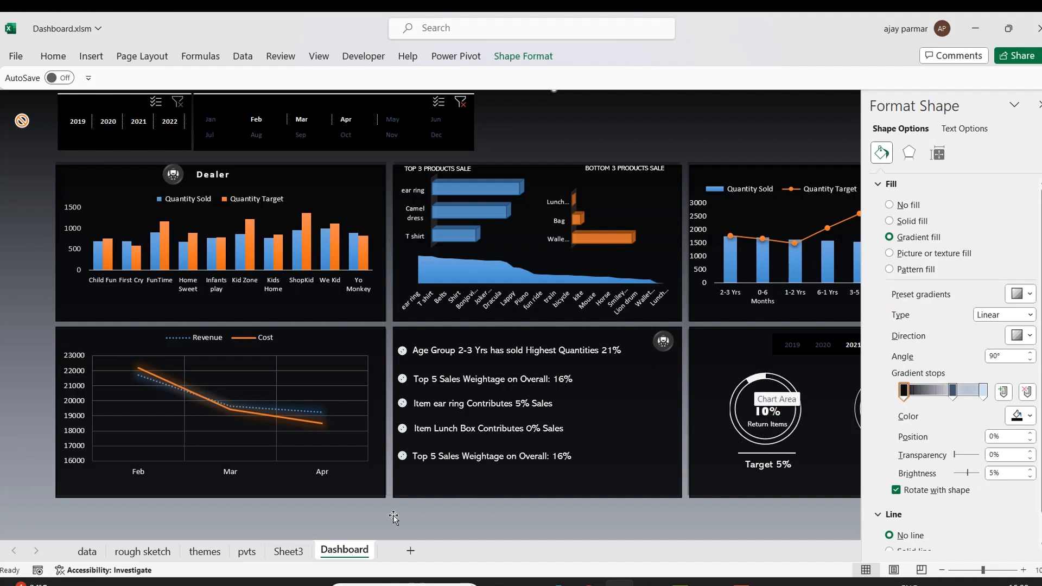
{"action": "left_click", "coordinate": [289, 551]}
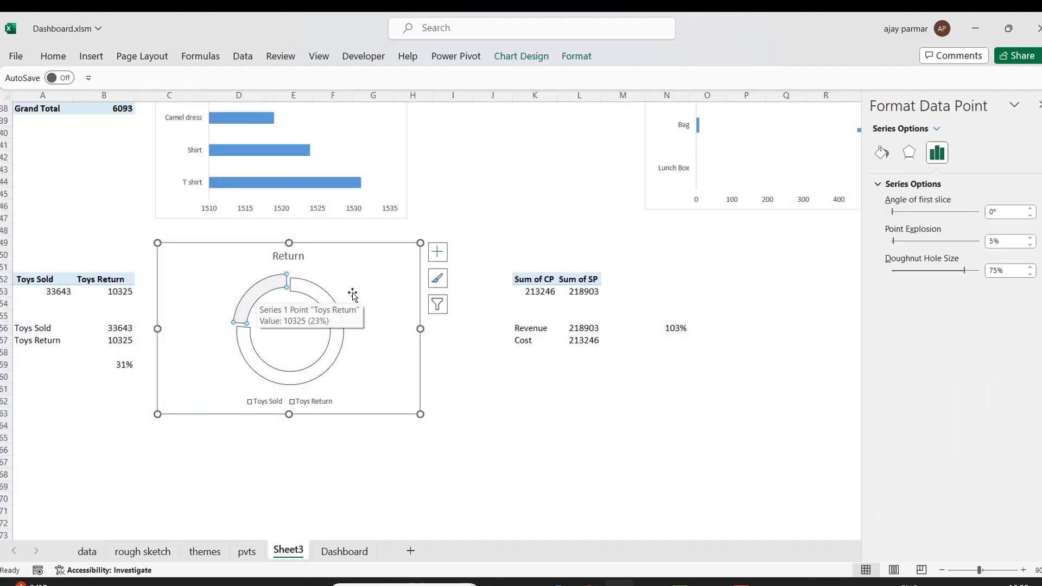
Set the Return doughnut's series explosion to 0%.
{"action": "left_click", "coordinate": [378, 294]}
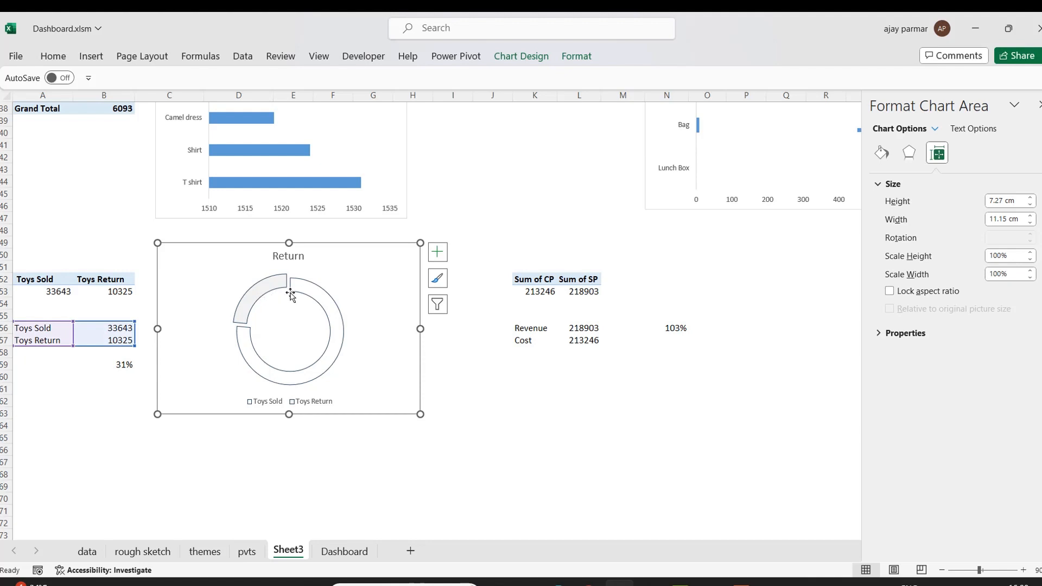
{"action": "left_click", "coordinate": [310, 292]}
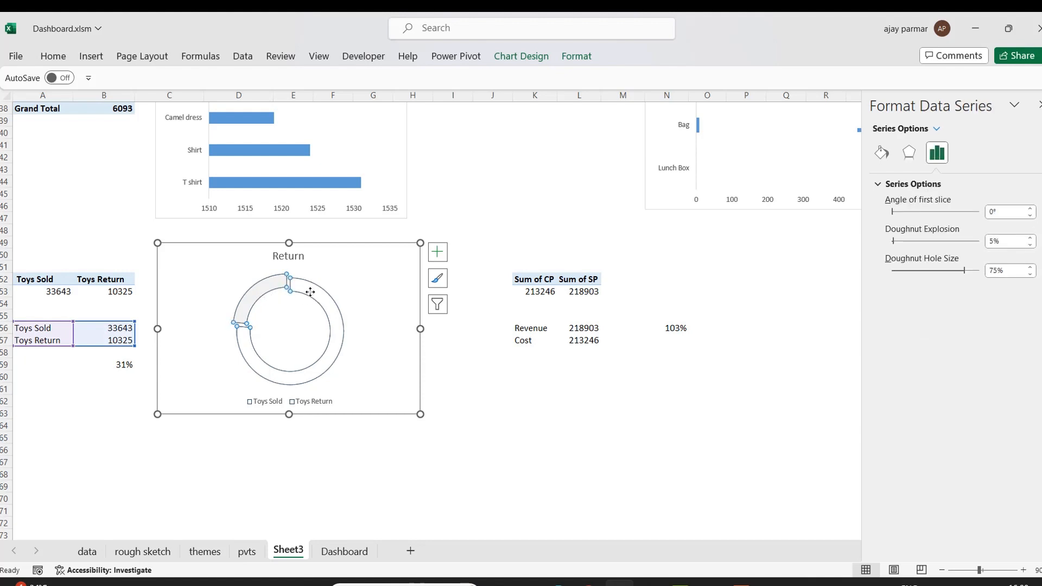
{"action": "left_click", "coordinate": [1030, 246]}
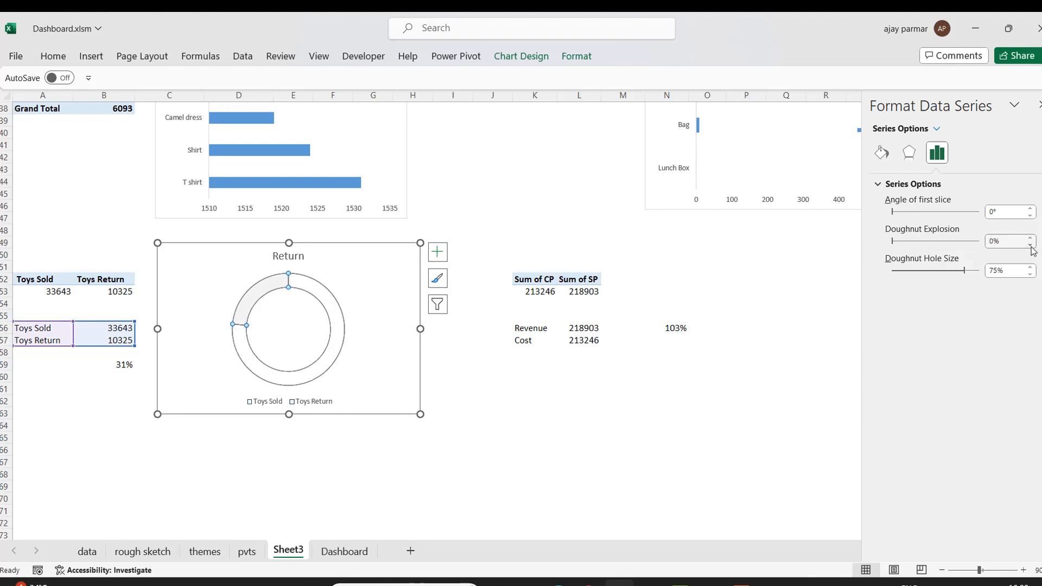
{"action": "left_click", "coordinate": [410, 485]}
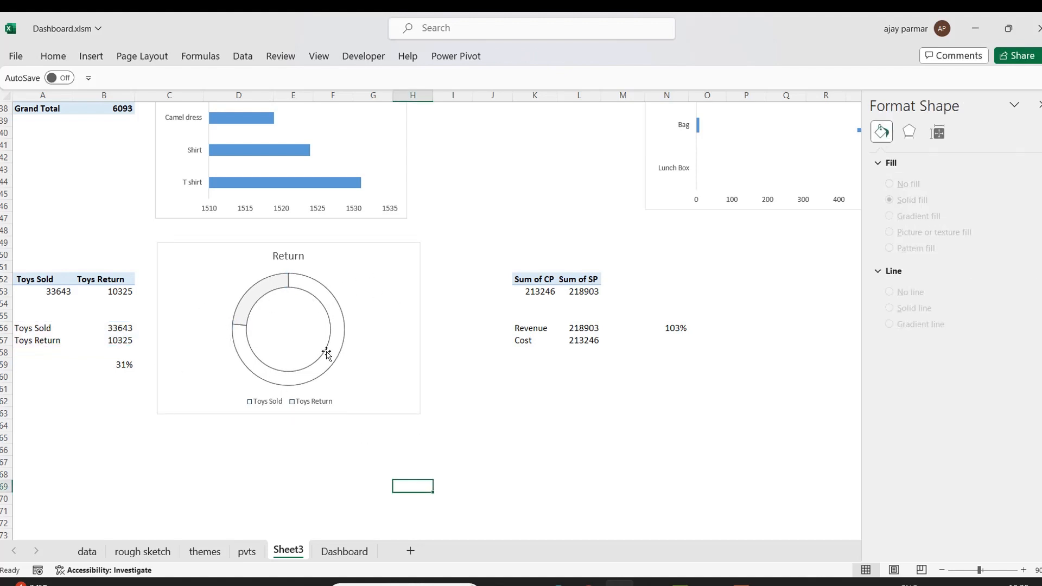
Duplicate the Return doughnut chart and place the copy beside the Revenue and Cost figures.
{"action": "left_click", "coordinate": [367, 556]}
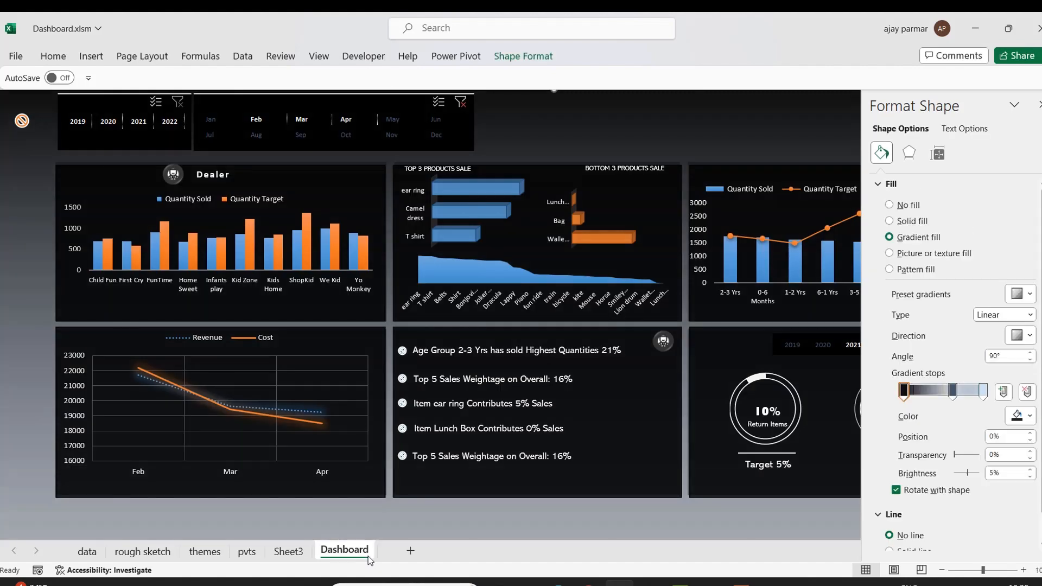
{"action": "left_click", "coordinate": [290, 550]}
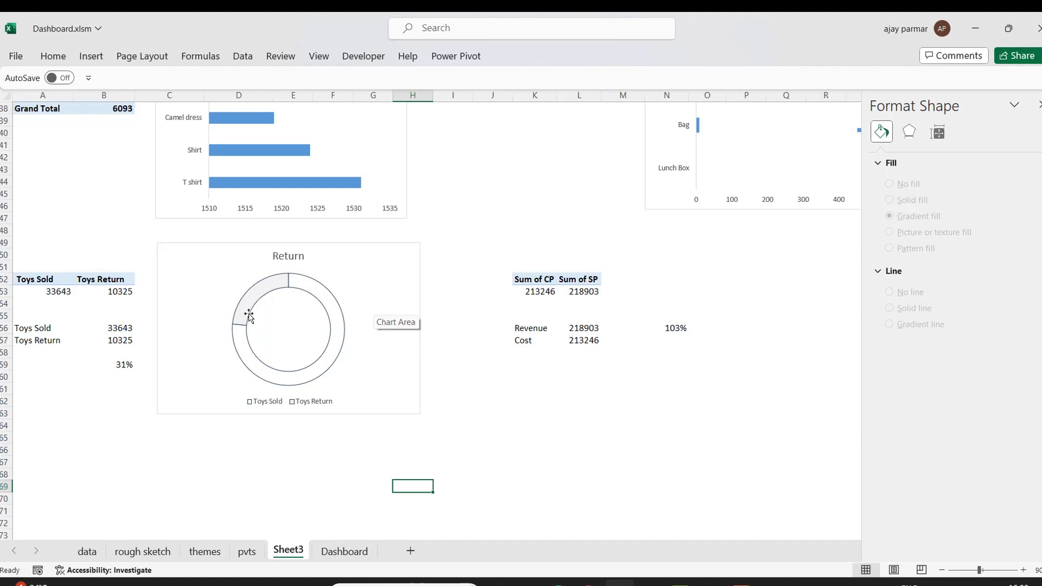
{"action": "mouse_move", "coordinate": [253, 312]}
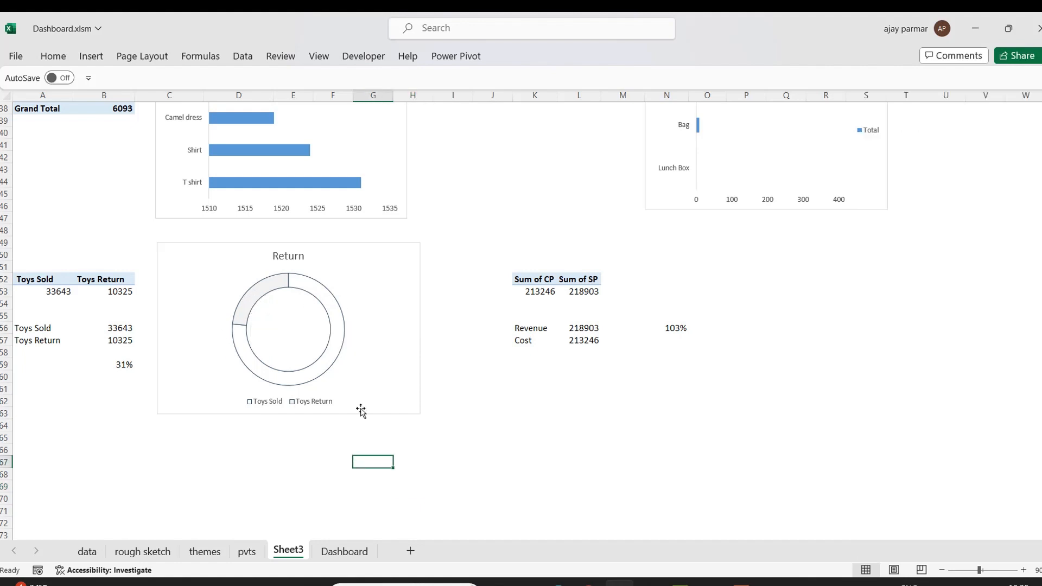
{"action": "left_click", "coordinate": [360, 409]}
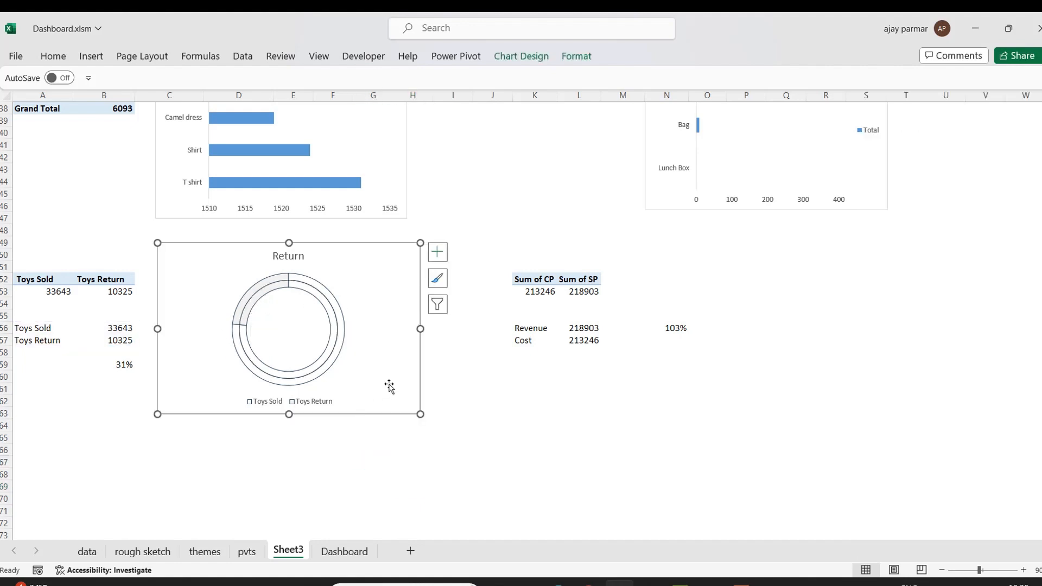
{"action": "key", "text": "ctrl+c"}
{"action": "left_click", "coordinate": [731, 344]}
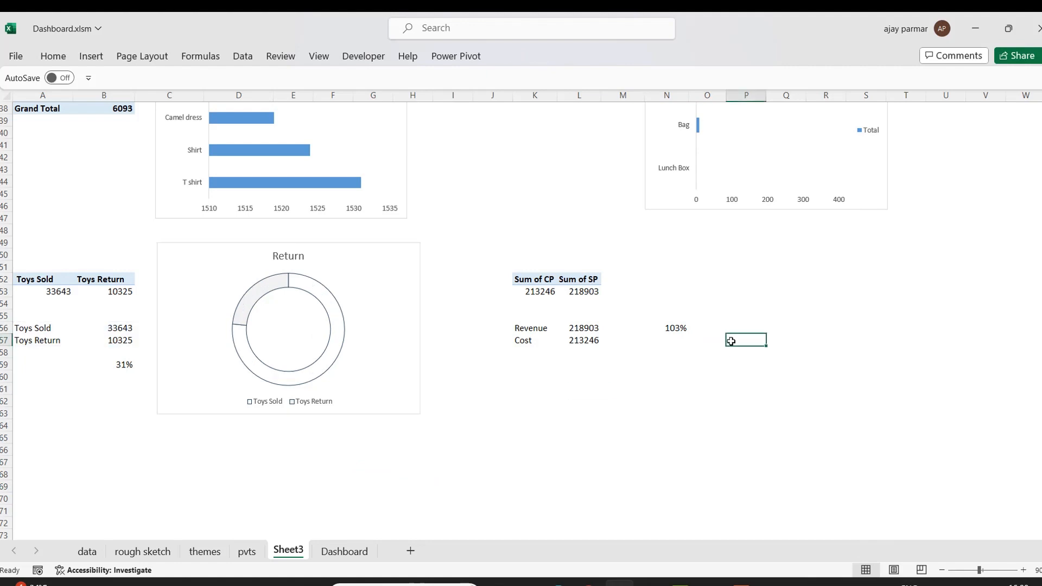
{"action": "key", "text": "ctrl+v"}
{"action": "left_click_drag", "start_coordinate": [908, 332], "coordinate": [879, 257]}
{"action": "left_click", "coordinate": [539, 57]}
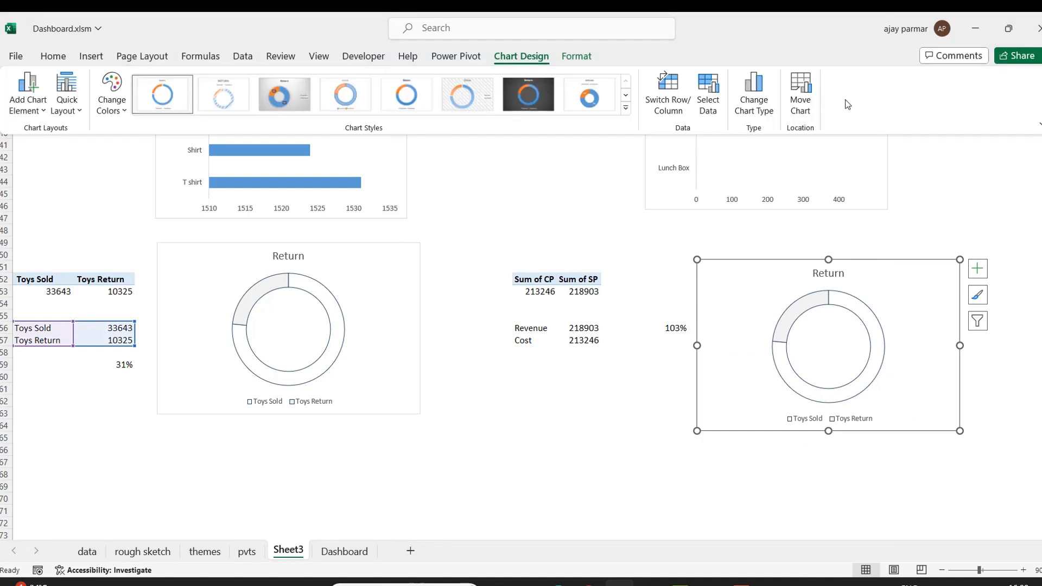
{"action": "left_click", "coordinate": [755, 99]}
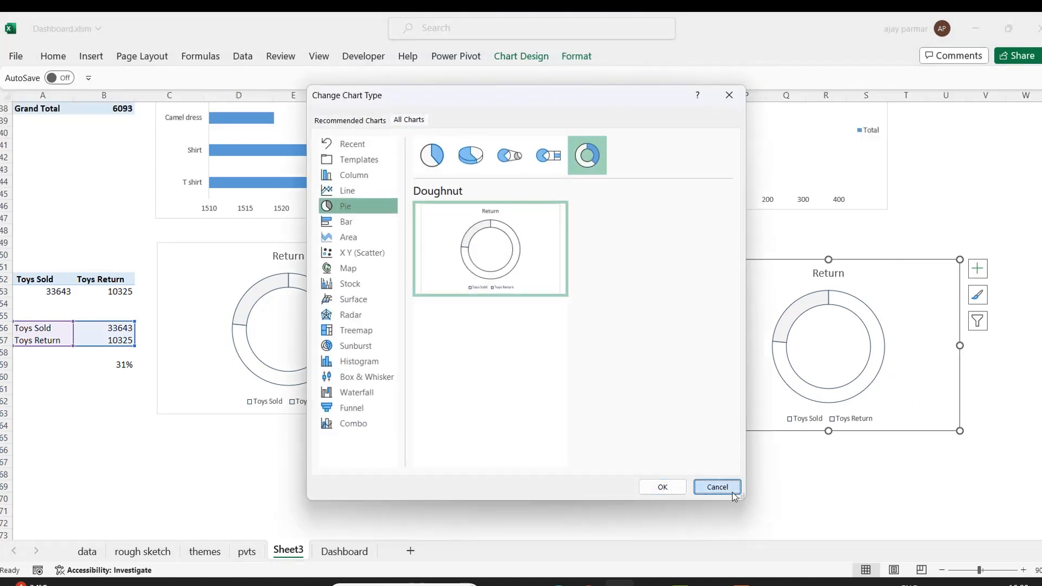
{"action": "left_click", "coordinate": [717, 487]}
Change the copied chart's data range to the Revenue and Cost cells K56:L57.
{"action": "left_click", "coordinate": [533, 61]}
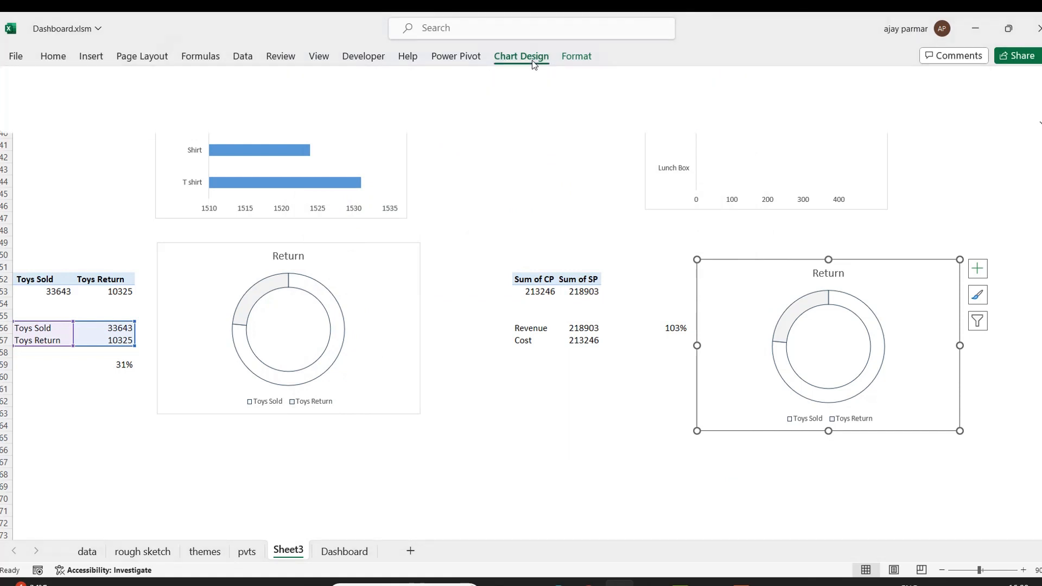
{"action": "left_click", "coordinate": [720, 103]}
{"action": "left_click_drag", "start_coordinate": [819, 191], "coordinate": [297, 268]}
{"action": "key", "text": "BackSpace"}
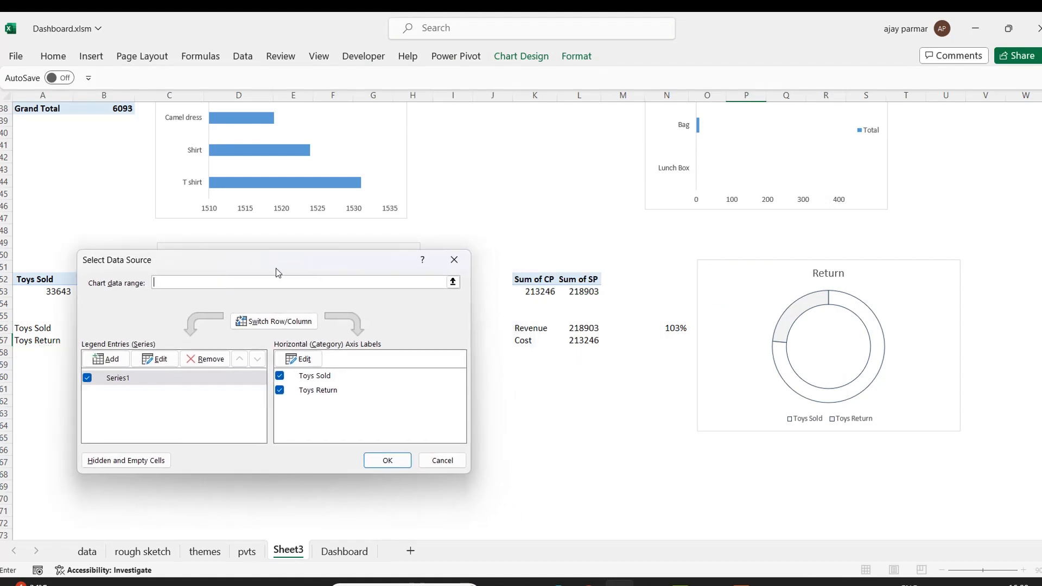
{"action": "left_click", "coordinate": [534, 327]}
{"action": "left_click_drag", "start_coordinate": [533, 327], "coordinate": [597, 340]}
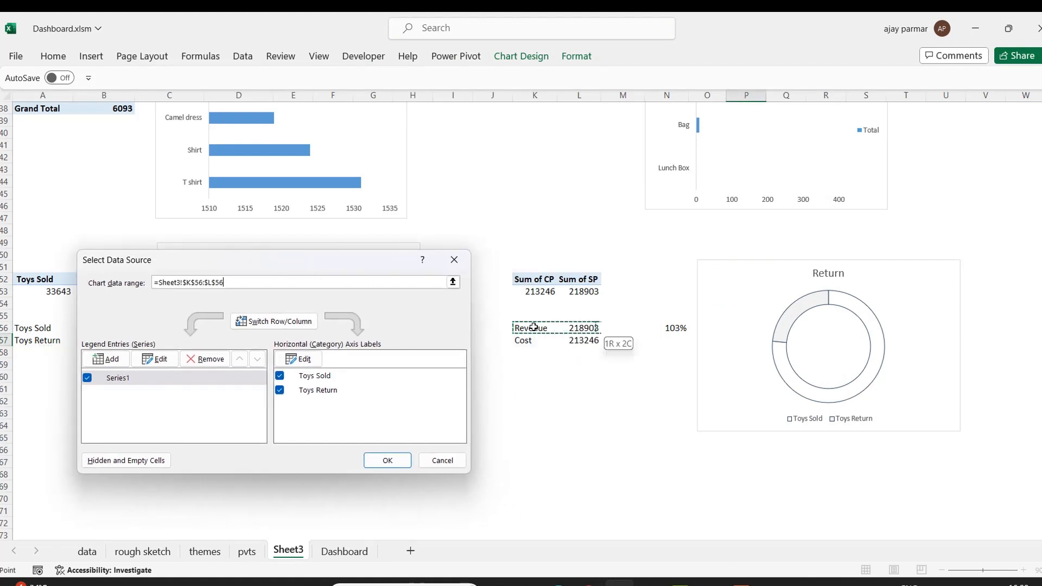
{"action": "left_click", "coordinate": [387, 460]}
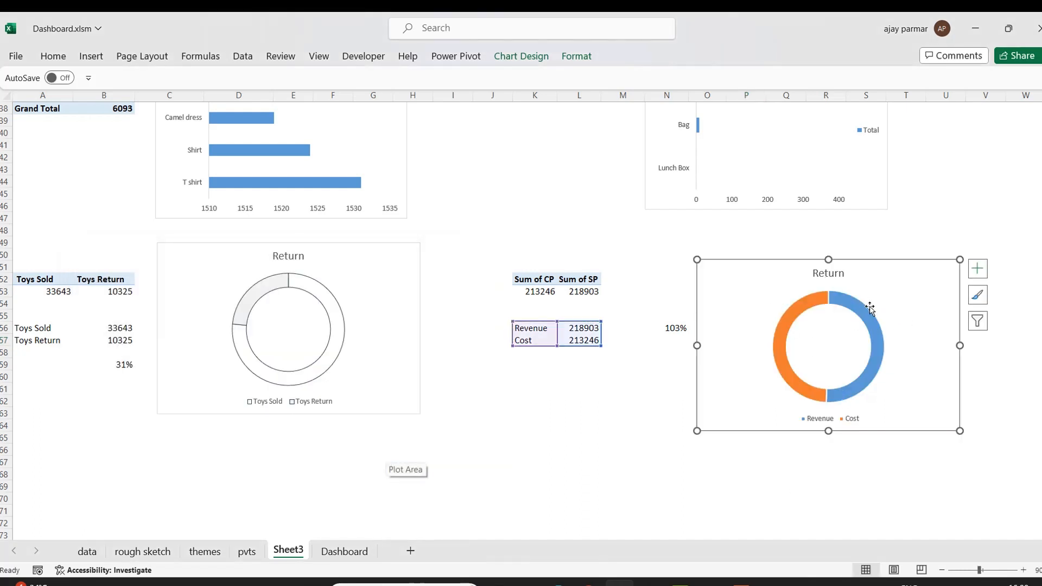
Give the Cost slice a 0.25 pt solid border line and a light grey solid fill.
{"action": "left_click", "coordinate": [806, 306]}
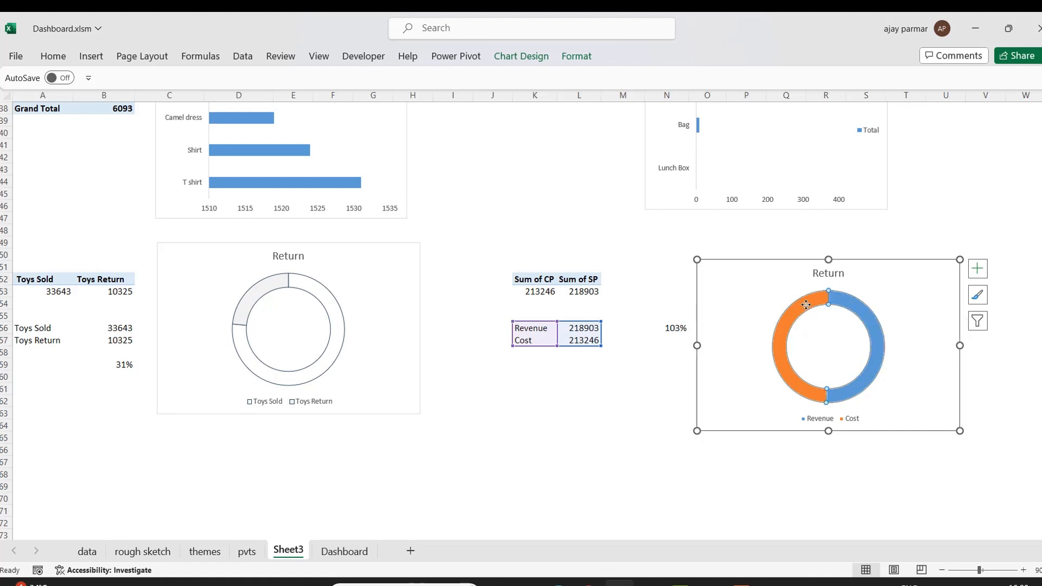
{"action": "double_click", "coordinate": [806, 305]}
{"action": "left_click", "coordinate": [1029, 238]}
{"action": "left_click", "coordinate": [1030, 238]}
{"action": "left_click", "coordinate": [1030, 237]}
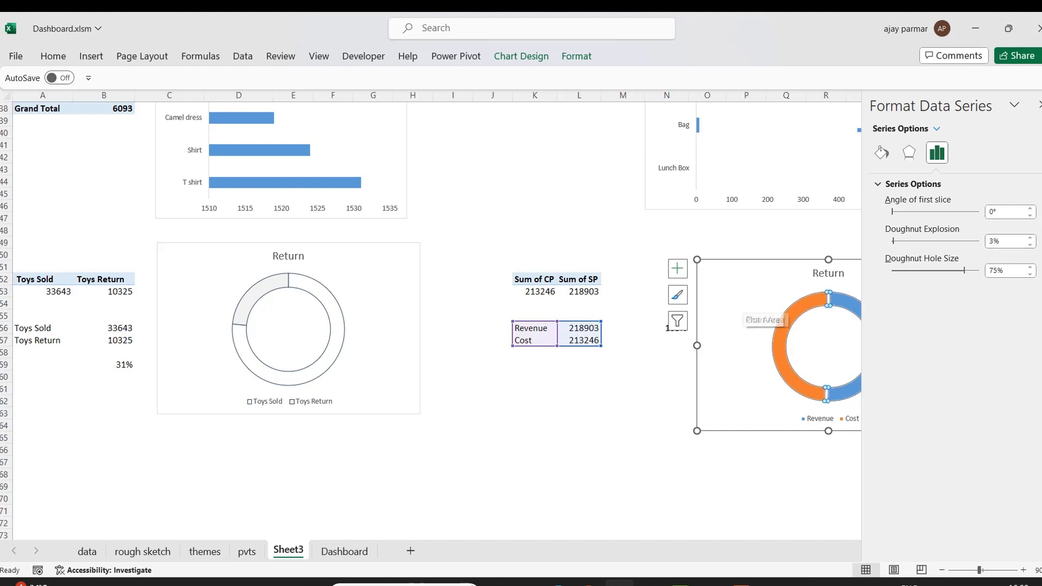
{"action": "left_click", "coordinate": [801, 309]}
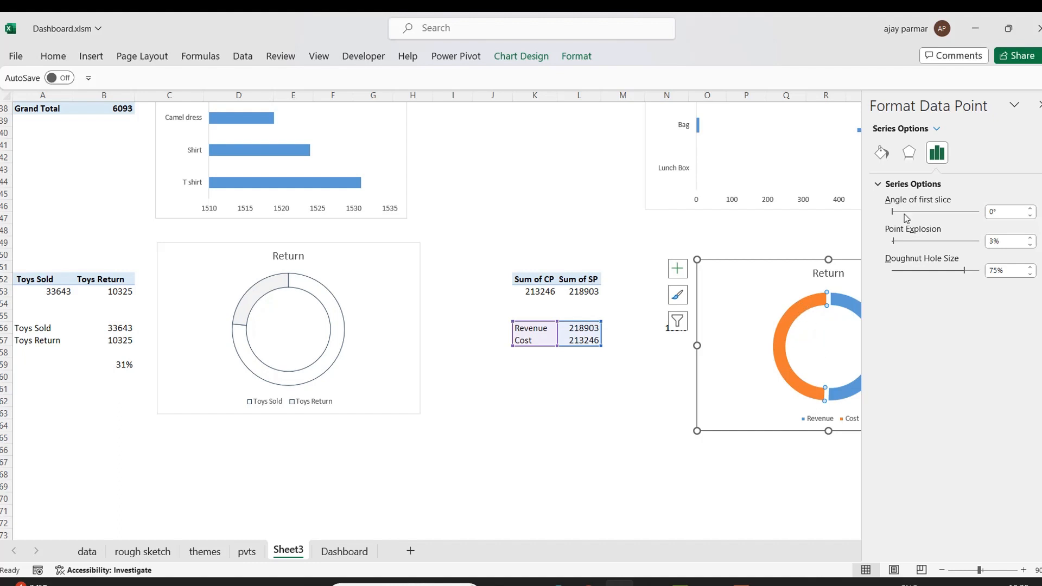
{"action": "left_click", "coordinate": [887, 159]}
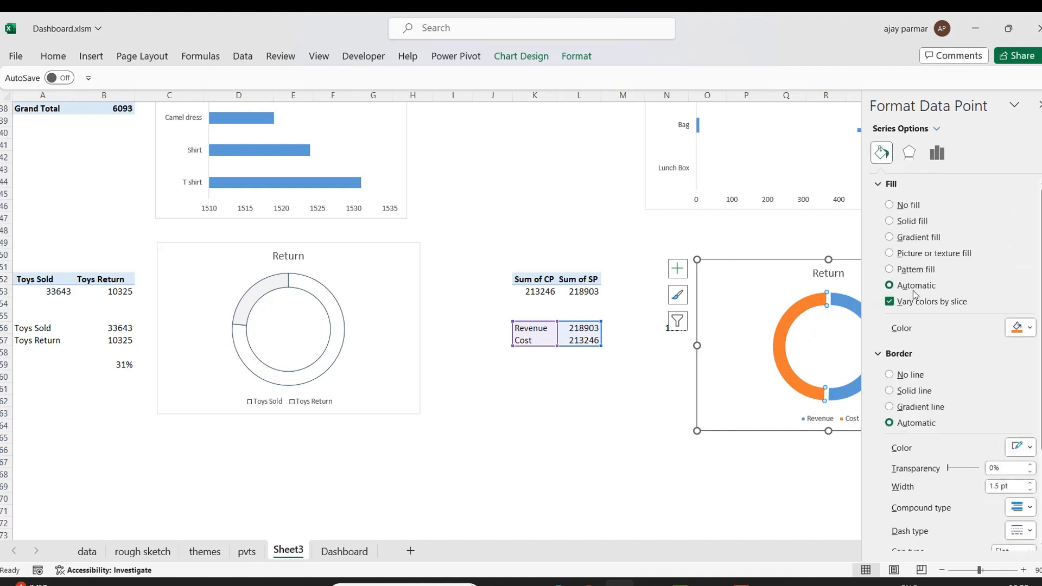
{"action": "left_click", "coordinate": [901, 389]}
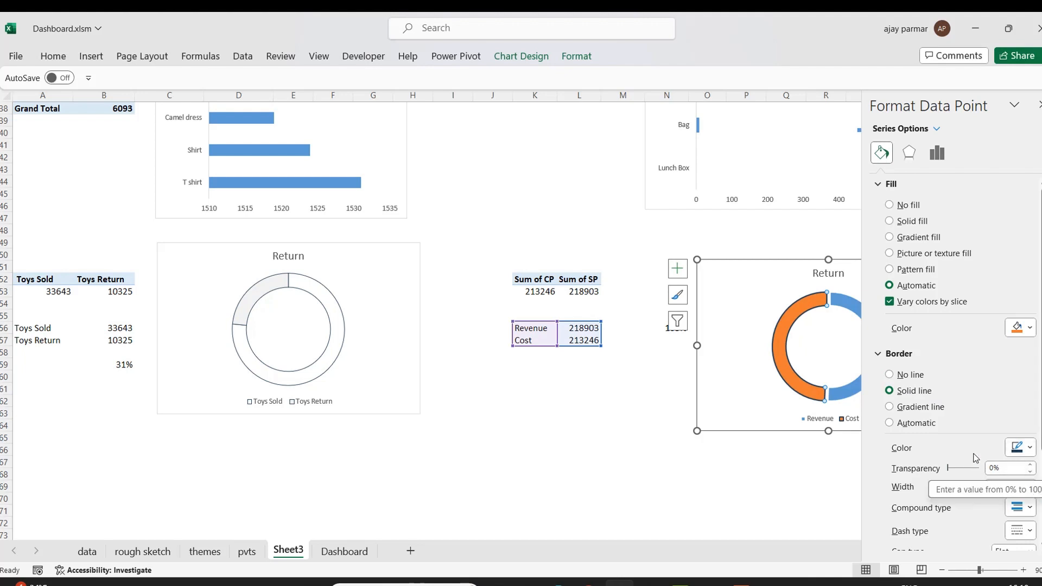
{"action": "left_click", "coordinate": [1030, 490]}
{"action": "left_click", "coordinate": [1031, 490]}
{"action": "left_click", "coordinate": [1031, 490]}
{"action": "left_click", "coordinate": [1030, 490]}
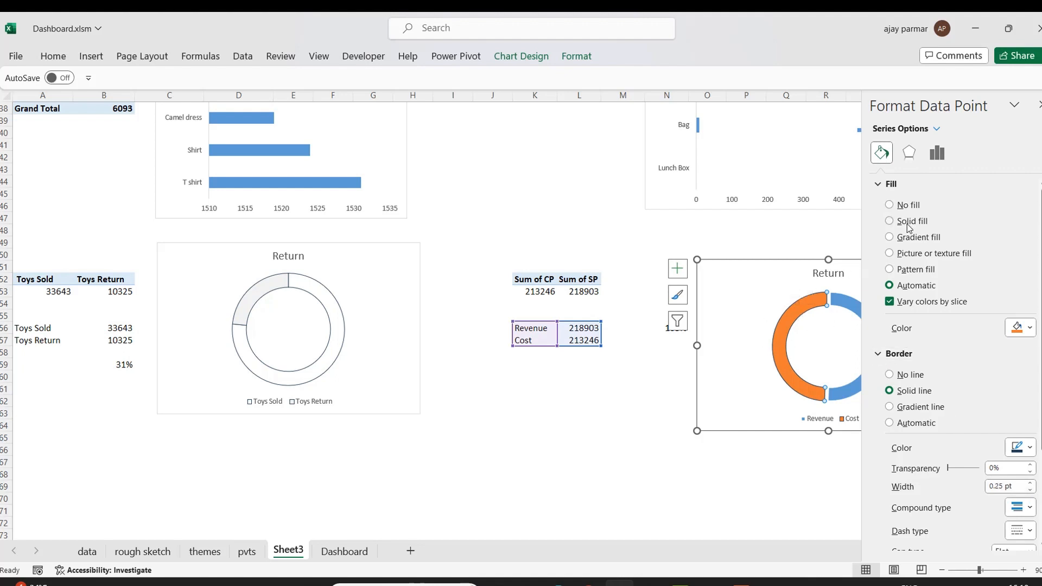
{"action": "left_click", "coordinate": [890, 221]}
{"action": "left_click", "coordinate": [1020, 327]}
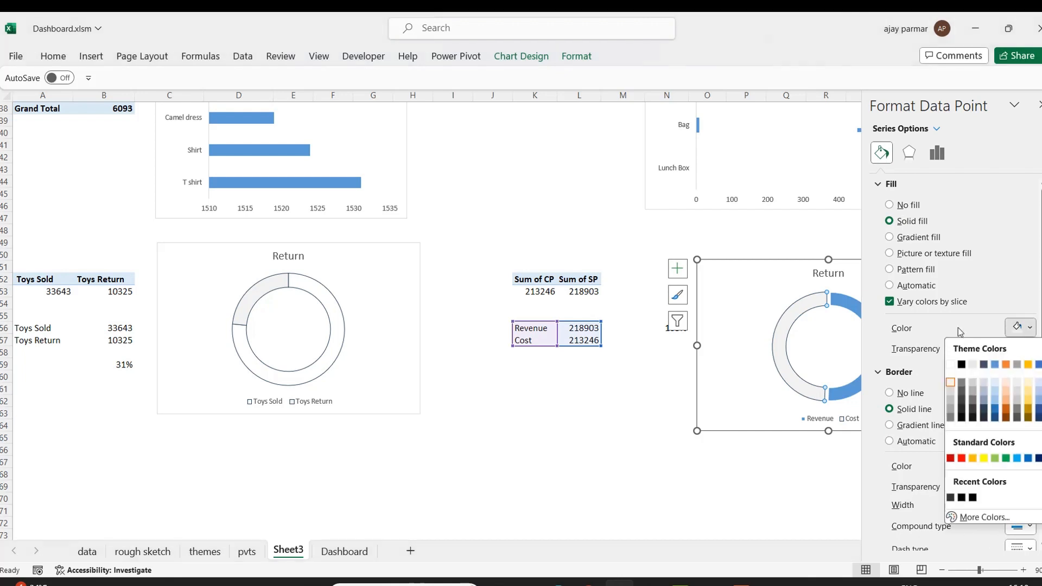
{"action": "left_click", "coordinate": [950, 383]}
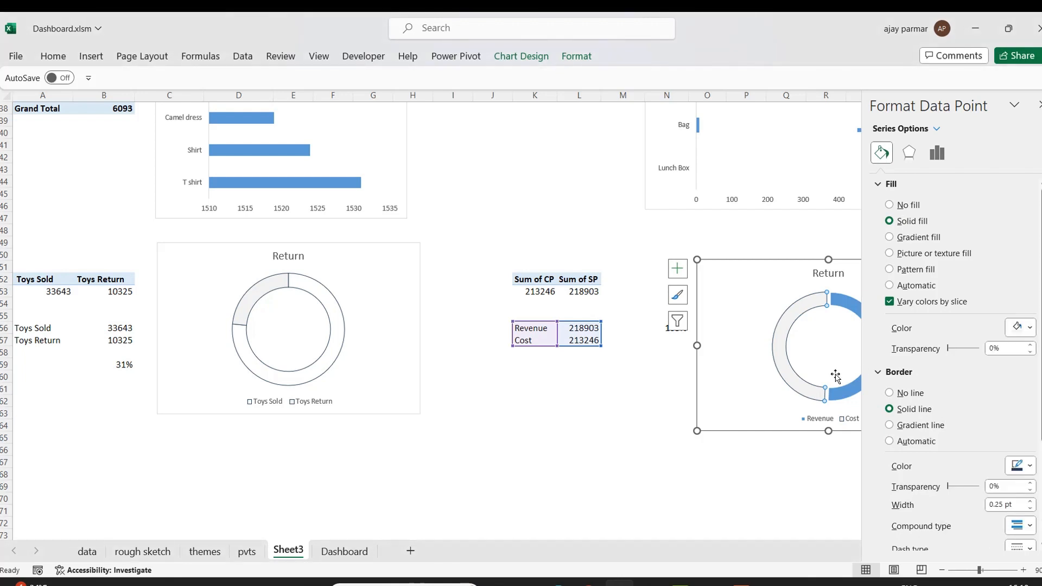
Give the Revenue slice a 0.25 pt solid border line and no fill.
{"action": "left_click", "coordinate": [850, 393]}
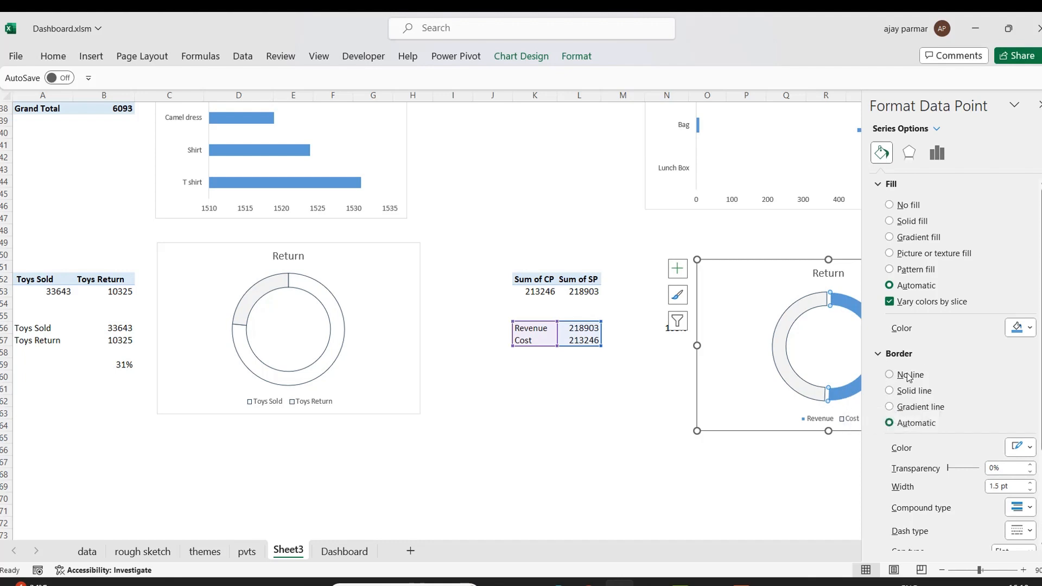
{"action": "left_click", "coordinate": [911, 390]}
{"action": "left_click", "coordinate": [1032, 483]}
{"action": "left_click", "coordinate": [1031, 490]}
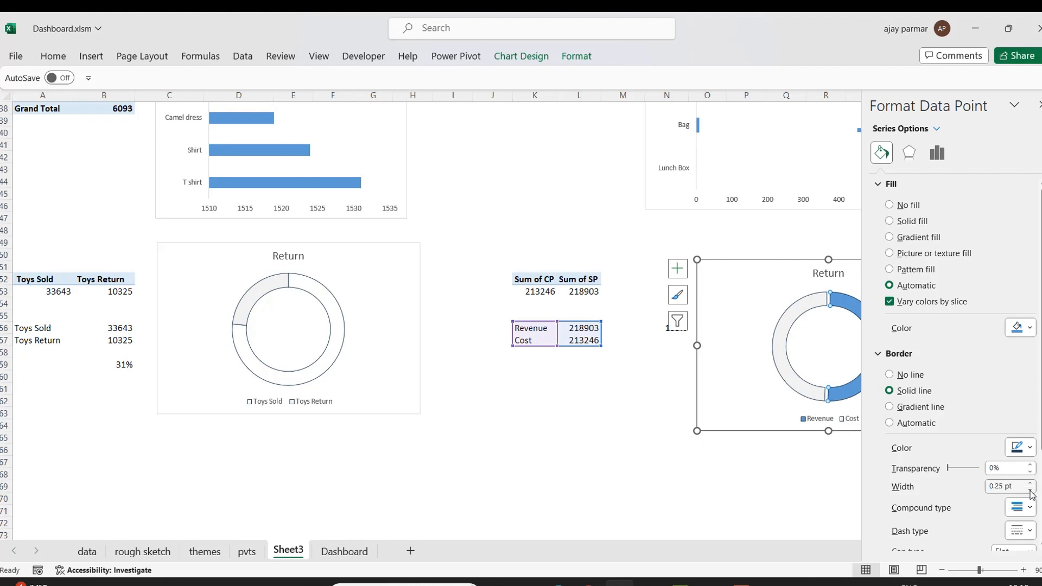
{"action": "left_click", "coordinate": [910, 224]}
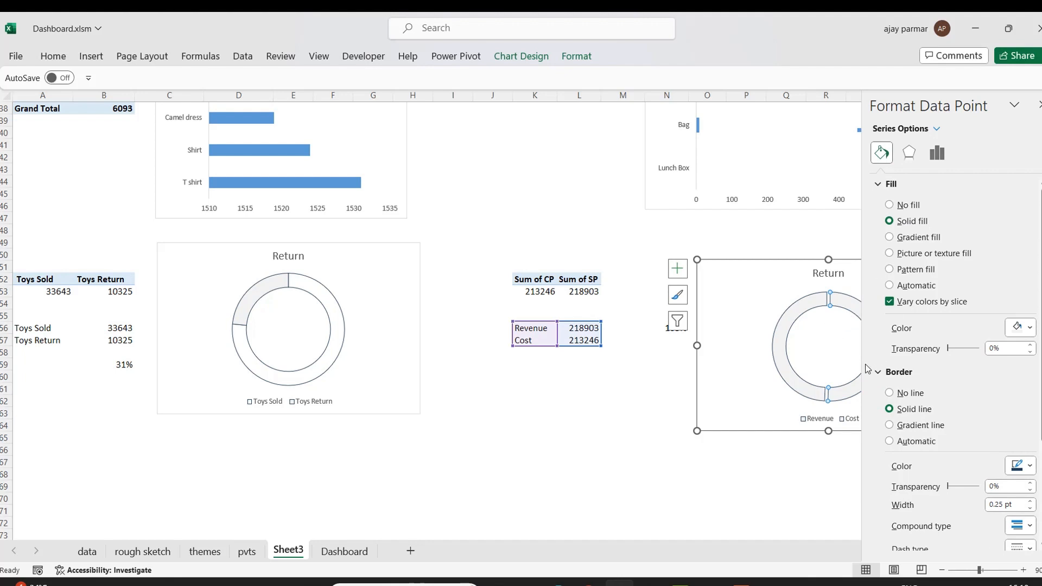
{"action": "left_click", "coordinate": [889, 205]}
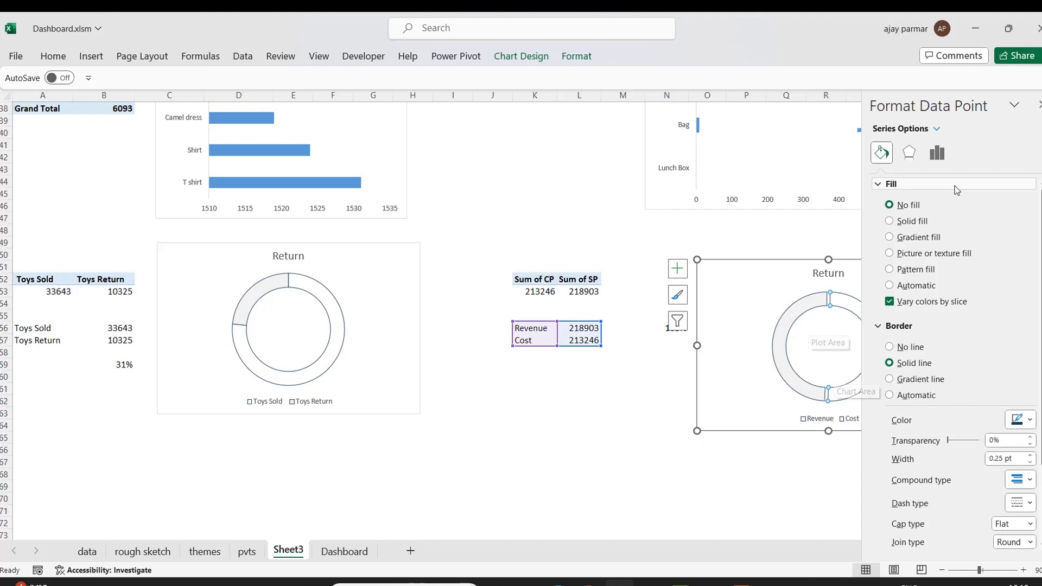
Set the Revenue slice's point explosion to 0% and nudge the copied chart slightly upward.
{"action": "left_click", "coordinate": [944, 153]}
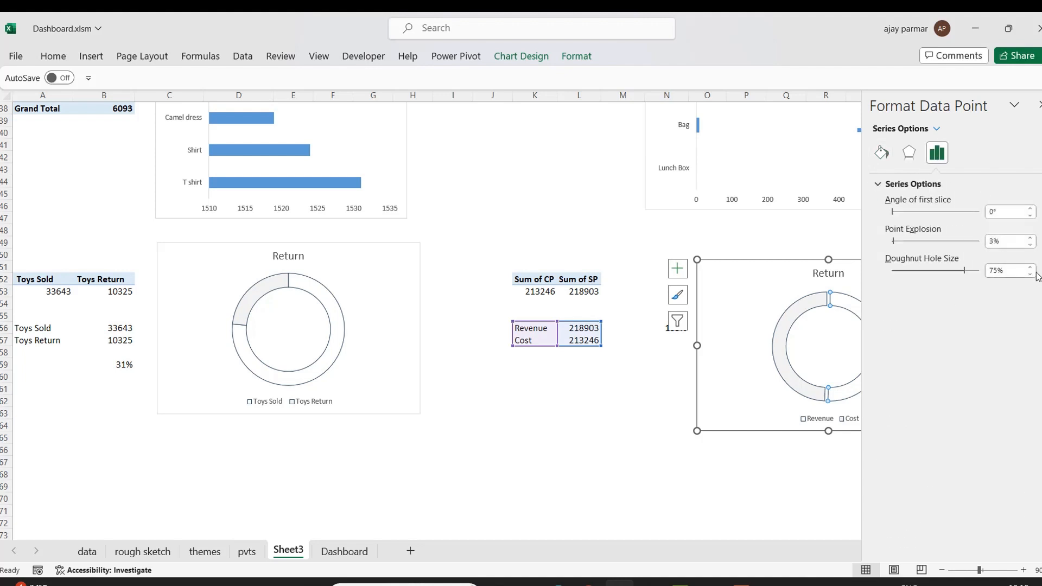
{"action": "left_click", "coordinate": [1030, 244]}
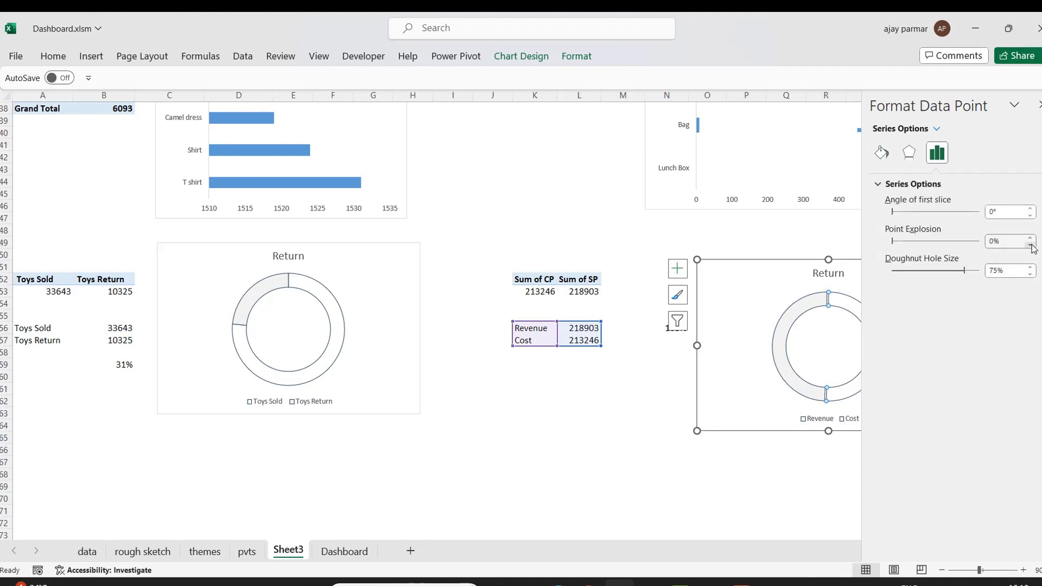
{"action": "left_click", "coordinate": [757, 489]}
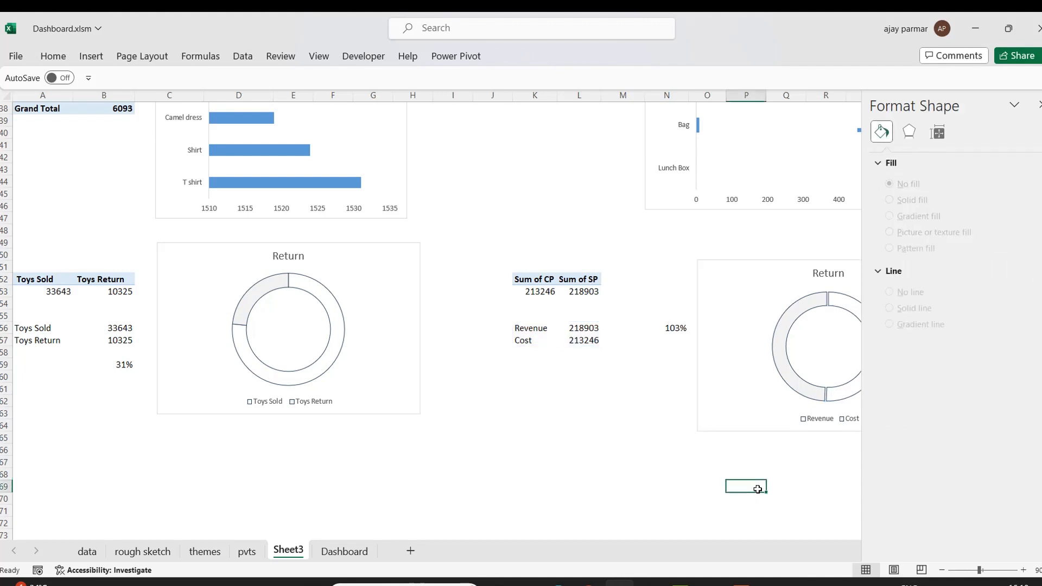
{"action": "left_click", "coordinate": [1037, 105]}
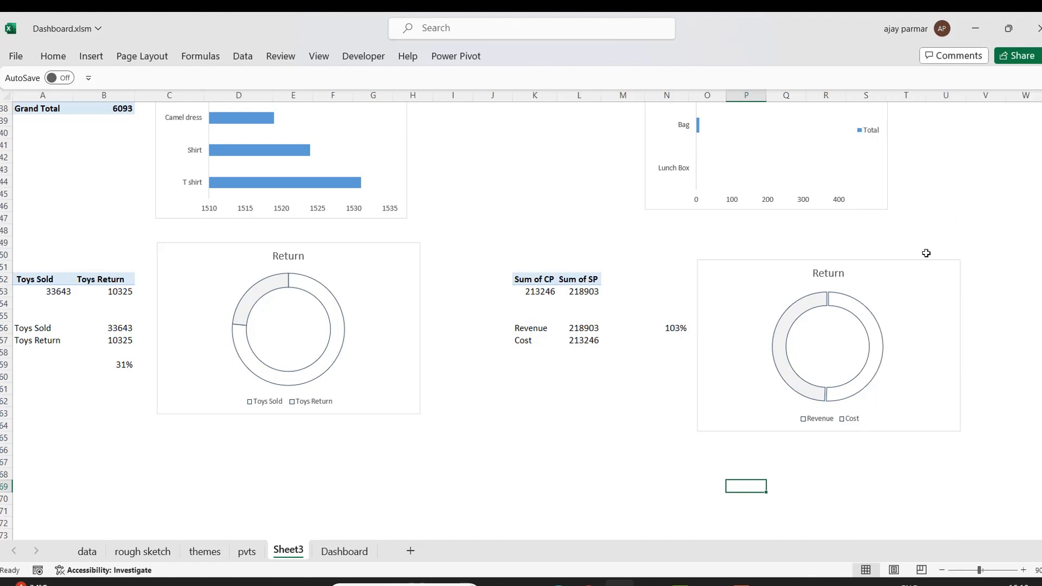
{"action": "left_click_drag", "start_coordinate": [905, 262], "coordinate": [894, 245]}
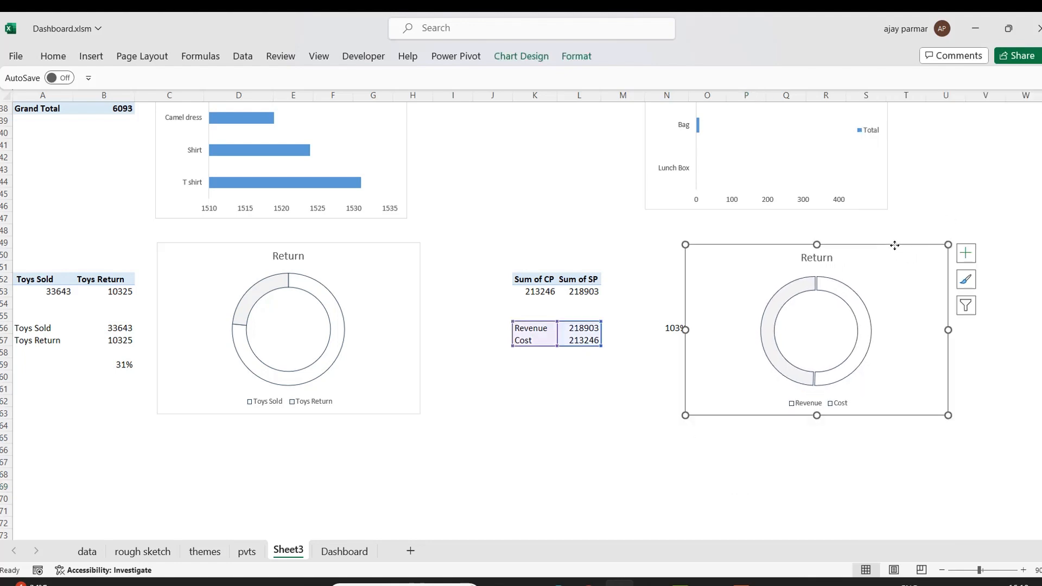
Increase the original Return doughnut's hole size to 85%.
{"action": "left_click", "coordinate": [339, 357]}
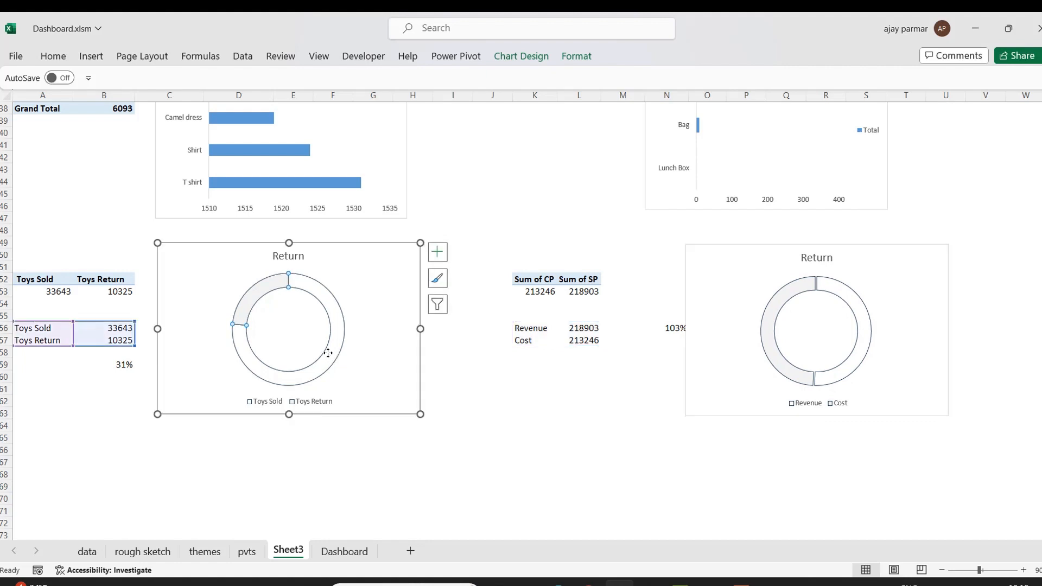
{"action": "double_click", "coordinate": [336, 361]}
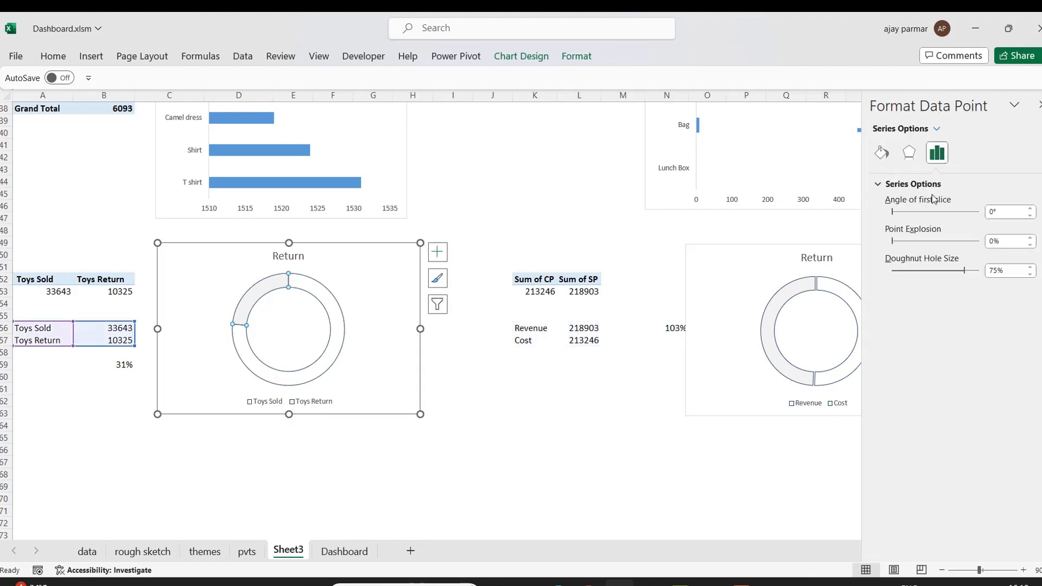
{"action": "left_click", "coordinate": [1029, 275]}
{"action": "triple_click", "coordinate": [1029, 275]}
{"action": "double_click", "coordinate": [1029, 275]}
{"action": "triple_click", "coordinate": [1029, 275]}
{"action": "triple_click", "coordinate": [1029, 275]}
{"action": "left_click", "coordinate": [1029, 275]}
{"action": "triple_click", "coordinate": [1029, 268]}
{"action": "triple_click", "coordinate": [1030, 268]}
{"action": "triple_click", "coordinate": [1030, 268]}
{"action": "double_click", "coordinate": [1029, 268]}
{"action": "double_click", "coordinate": [1030, 268]}
{"action": "double_click", "coordinate": [1030, 268]}
{"action": "double_click", "coordinate": [1030, 268]}
{"action": "double_click", "coordinate": [1030, 268]}
{"action": "left_click", "coordinate": [1031, 268]}
{"action": "left_click", "coordinate": [1030, 268]}
{"action": "left_click", "coordinate": [1030, 268]}
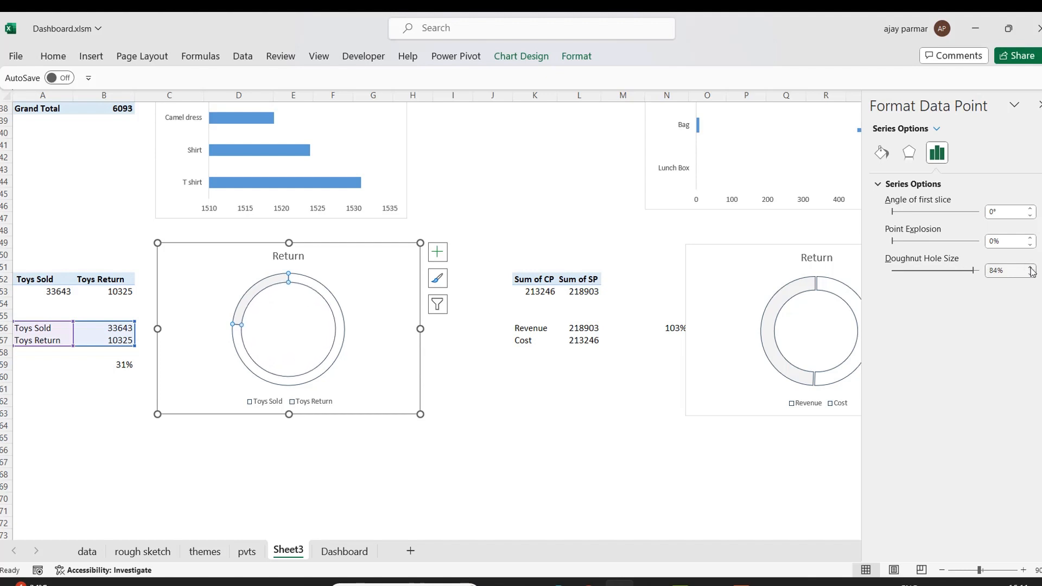
{"action": "left_click", "coordinate": [1030, 268]}
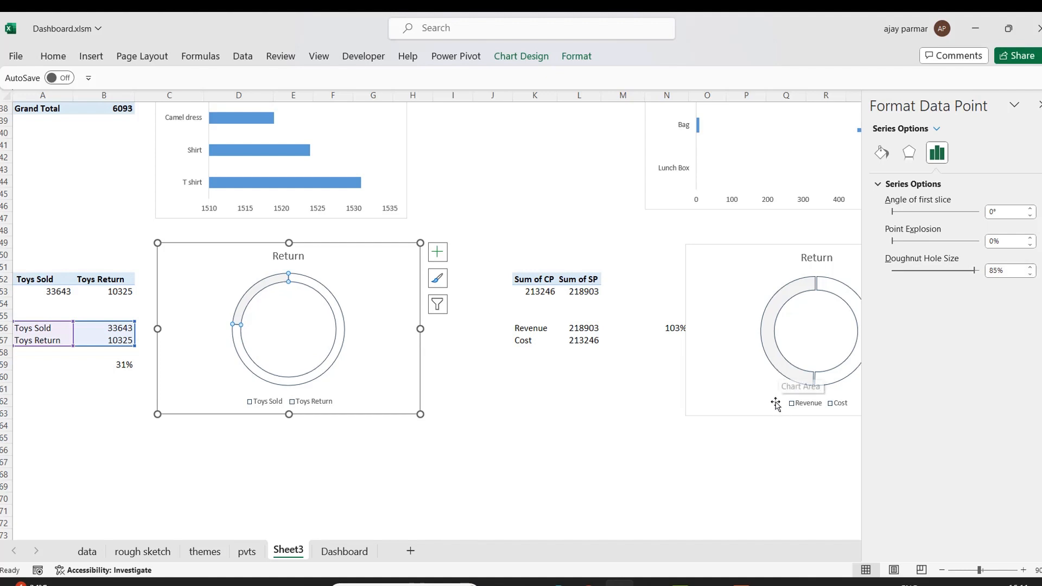
Set the copied Revenue/Cost doughnut's hole size to 85%.
{"action": "left_click", "coordinate": [784, 371]}
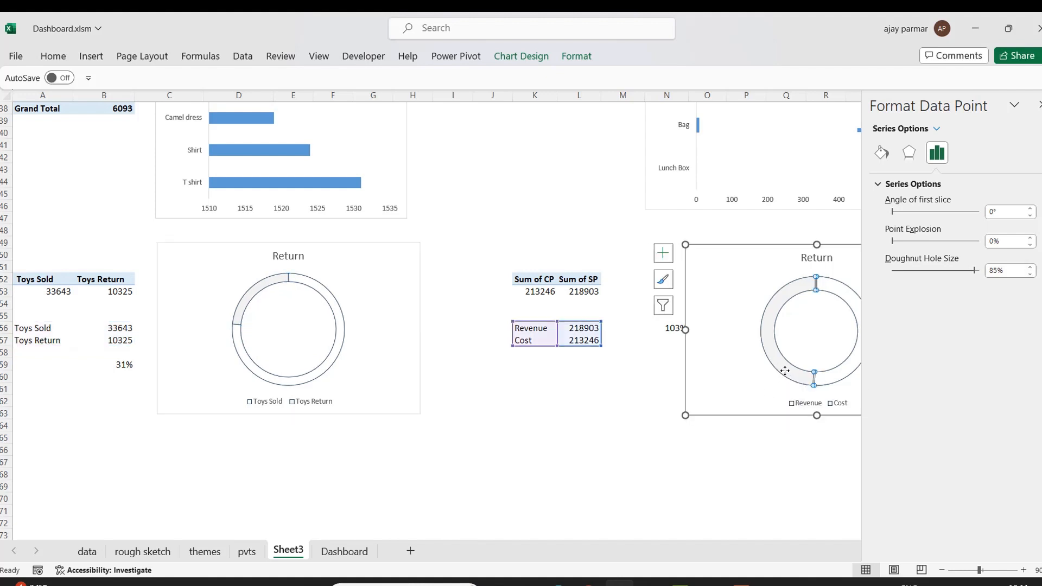
{"action": "left_click", "coordinate": [1031, 267]}
{"action": "left_click", "coordinate": [1030, 267]}
{"action": "left_click", "coordinate": [1030, 267]}
{"action": "left_click", "coordinate": [1030, 267]}
{"action": "left_click", "coordinate": [1030, 267]}
{"action": "left_click", "coordinate": [1031, 267]}
{"action": "left_click", "coordinate": [1030, 267]}
{"action": "left_click", "coordinate": [1031, 267]}
{"action": "left_click", "coordinate": [1030, 267]}
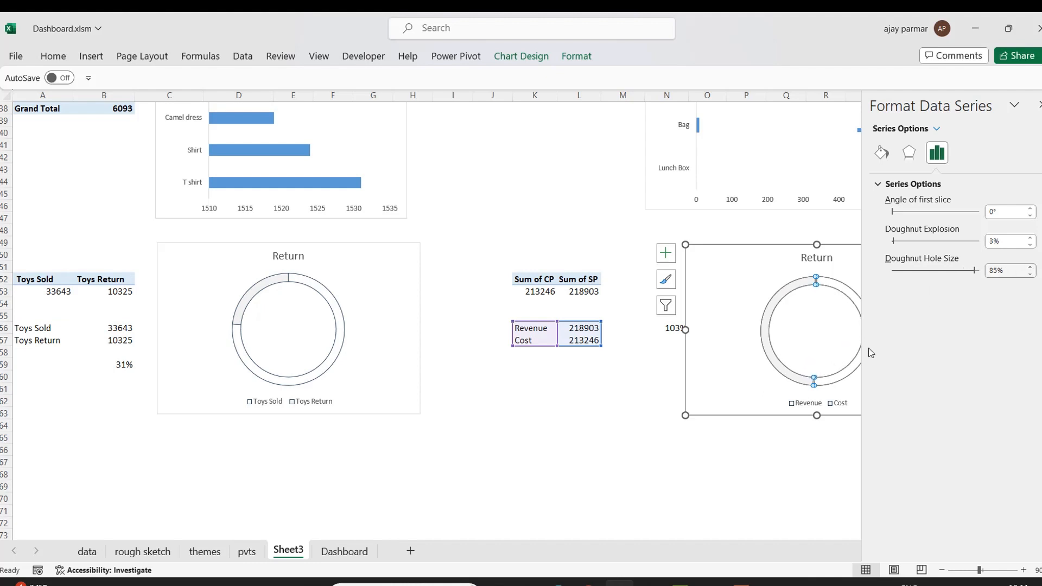
{"action": "left_click", "coordinate": [678, 507]}
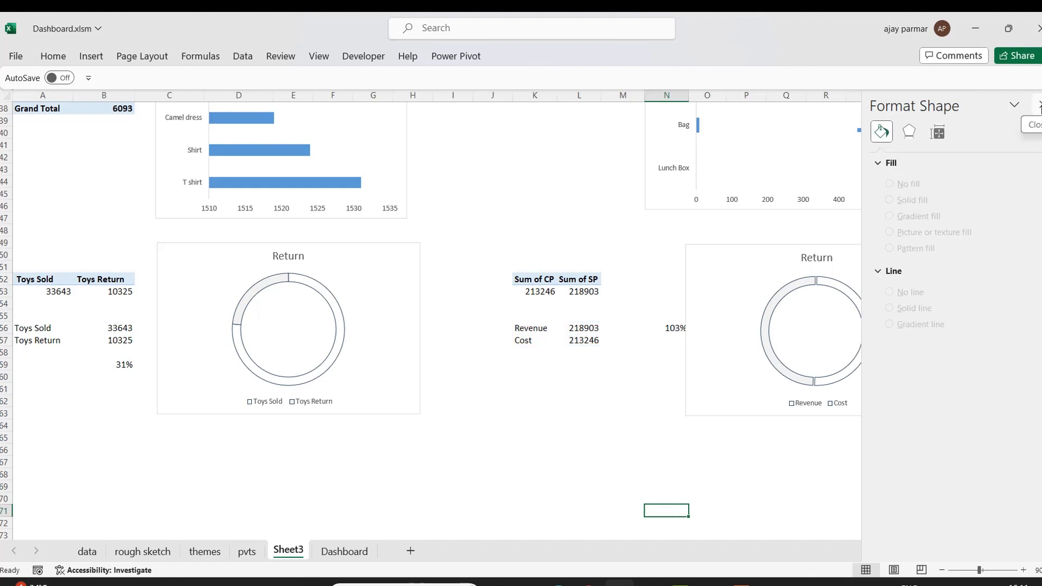
Retitle the copied doughnut chart as Revenue.
{"action": "left_click", "coordinate": [1038, 105]}
{"action": "double_click", "coordinate": [819, 259]}
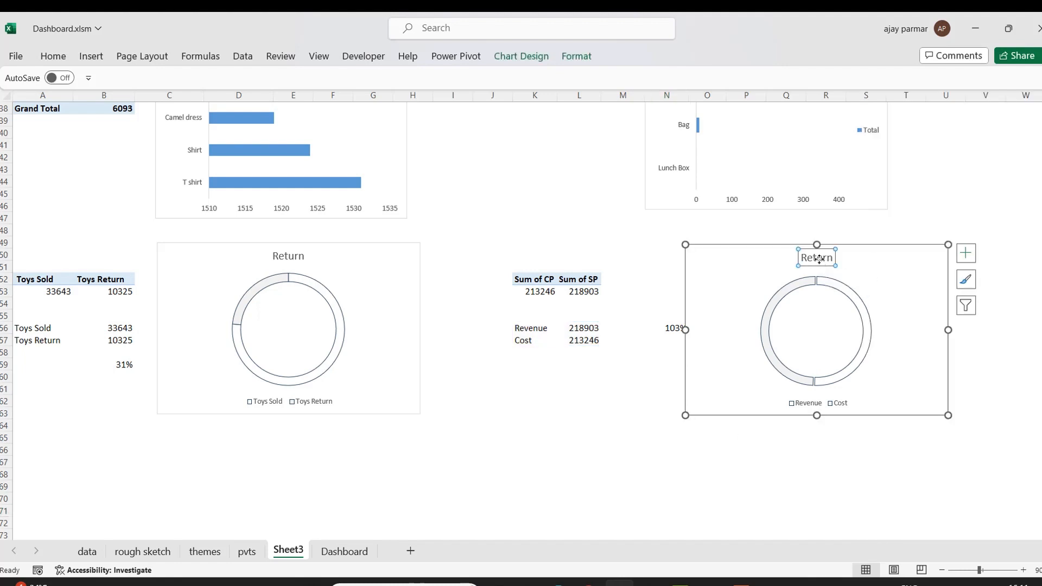
{"action": "double_click", "coordinate": [820, 259]}
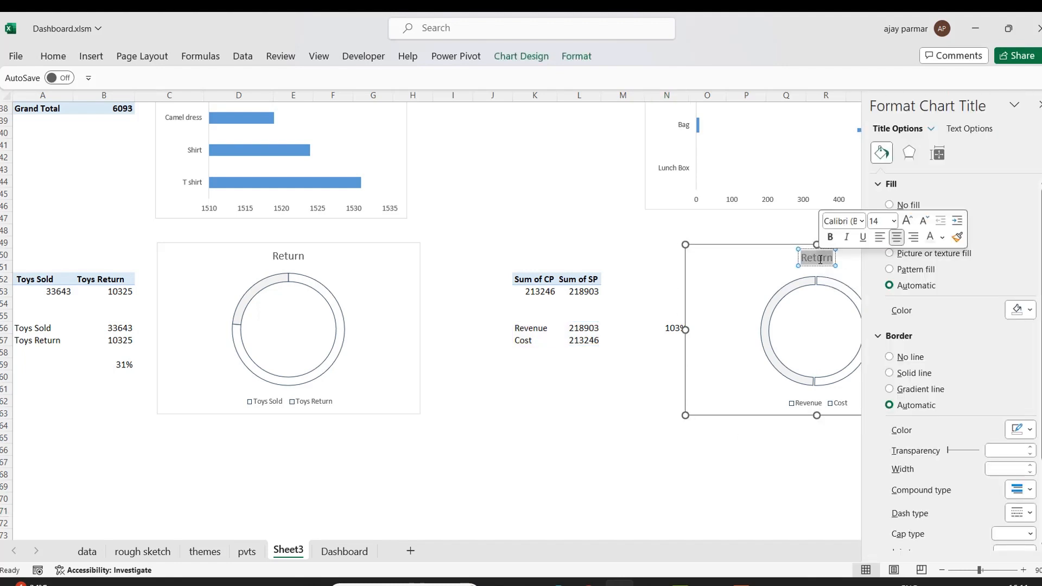
{"action": "type", "text": "Revenue"}
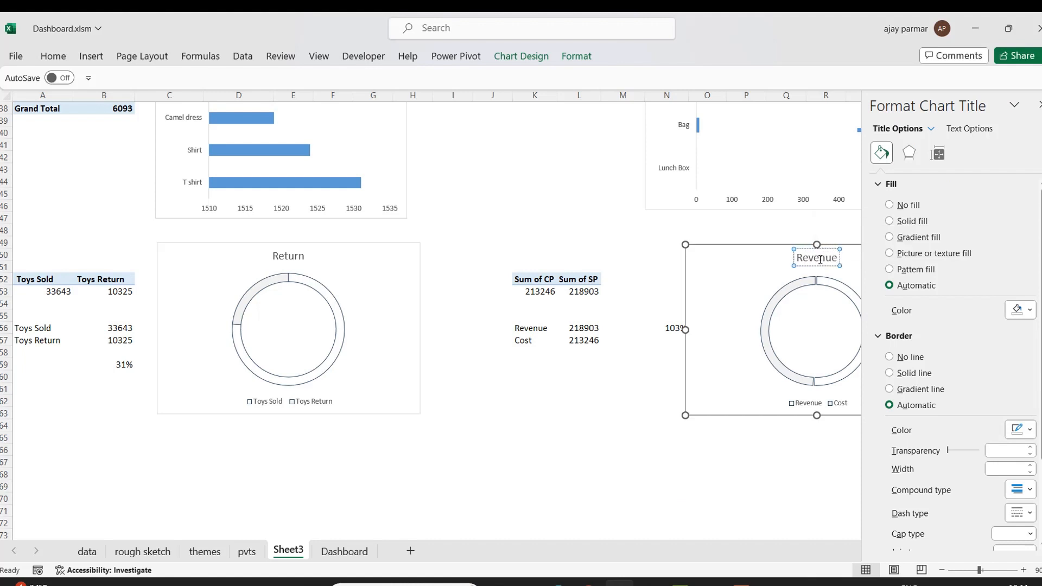
{"action": "left_click", "coordinate": [763, 453]}
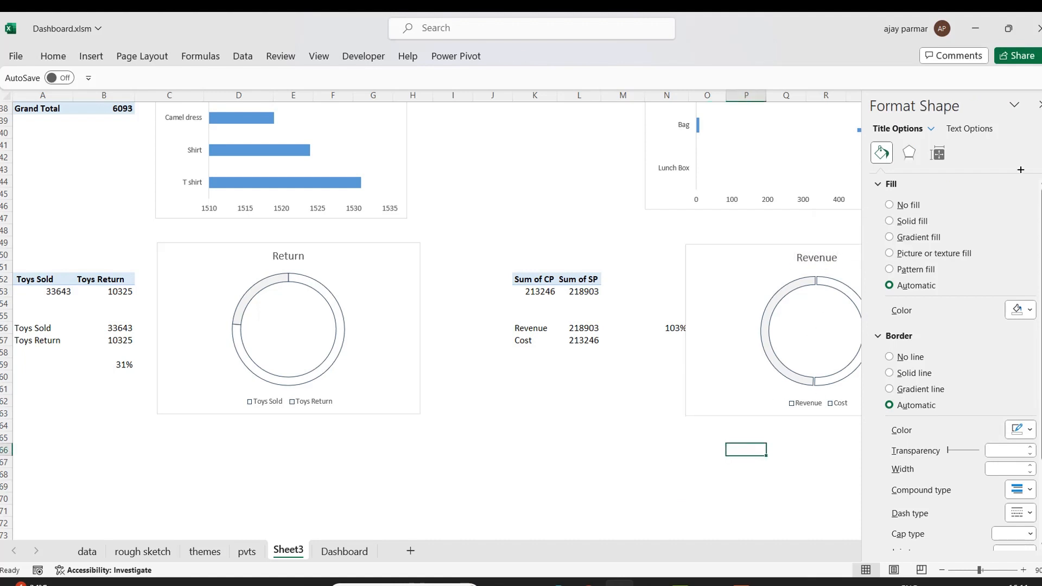
{"action": "left_click", "coordinate": [1038, 109]}
Draw a rectangle shape below the Return doughnut chart.
{"action": "left_click", "coordinate": [569, 402]}
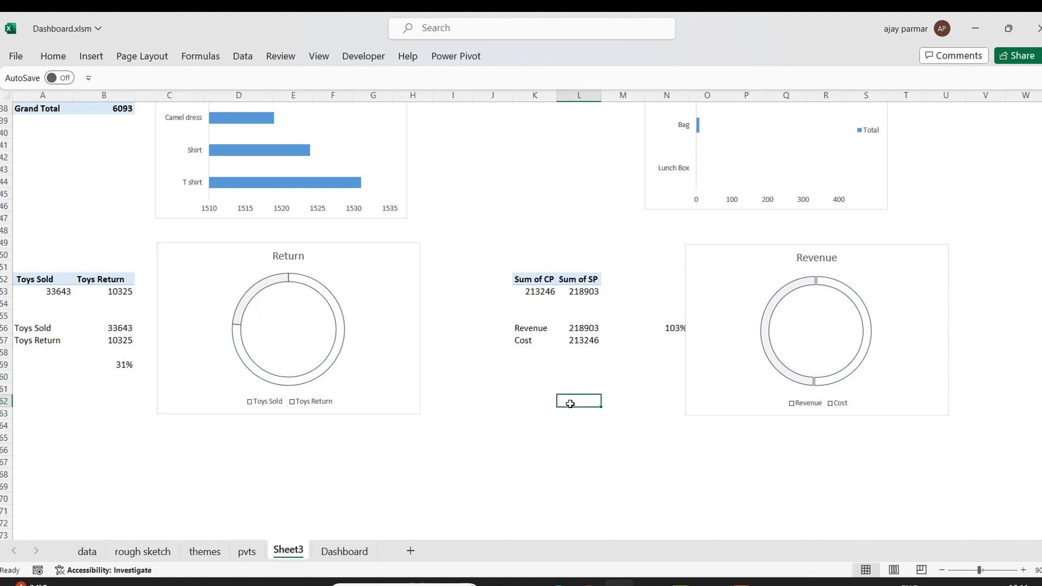
{"action": "left_click", "coordinate": [120, 369]}
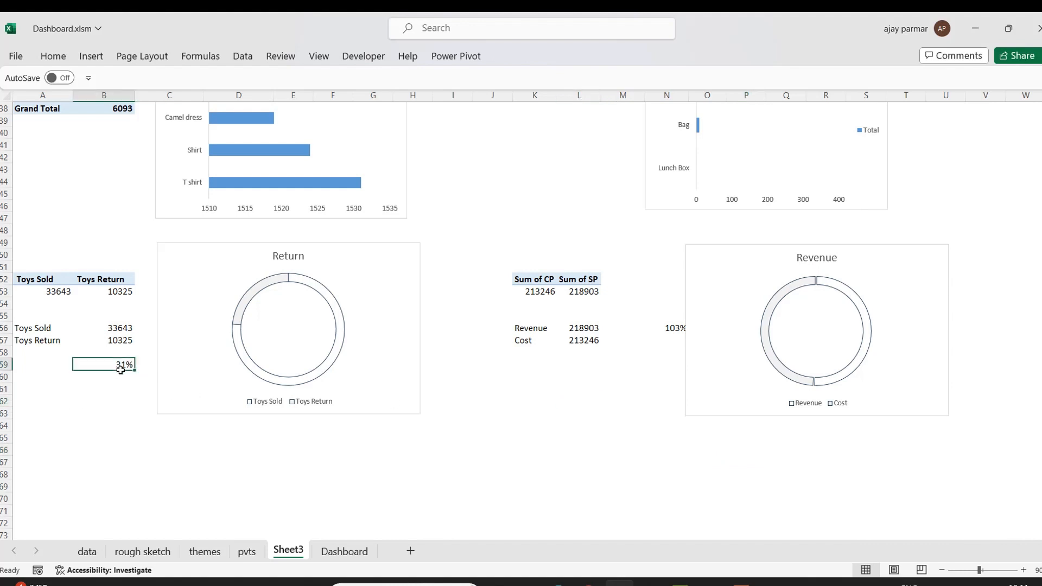
{"action": "left_click", "coordinate": [90, 57]}
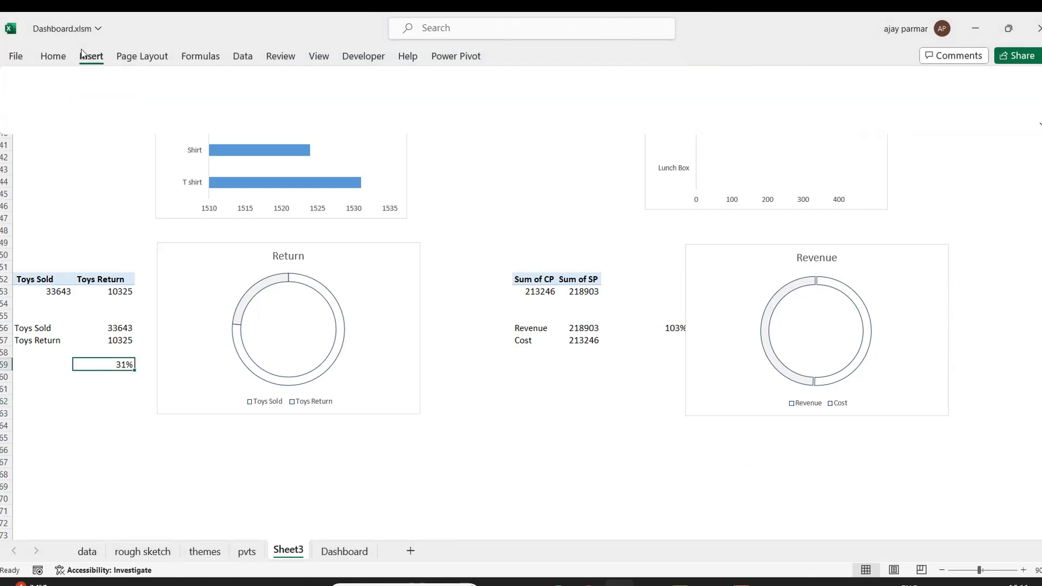
{"action": "left_click", "coordinate": [225, 77]}
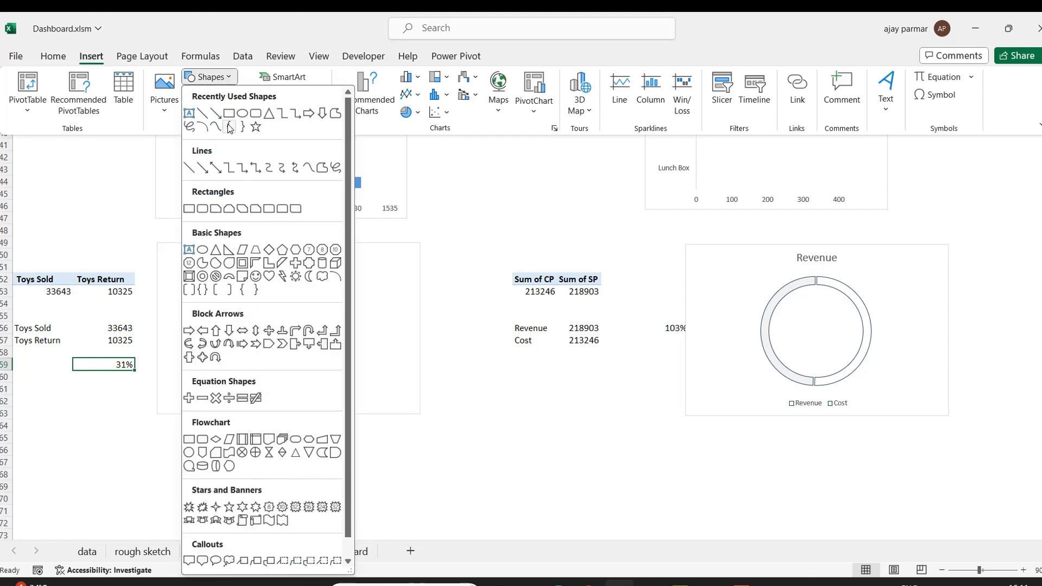
{"action": "left_click", "coordinate": [229, 113]}
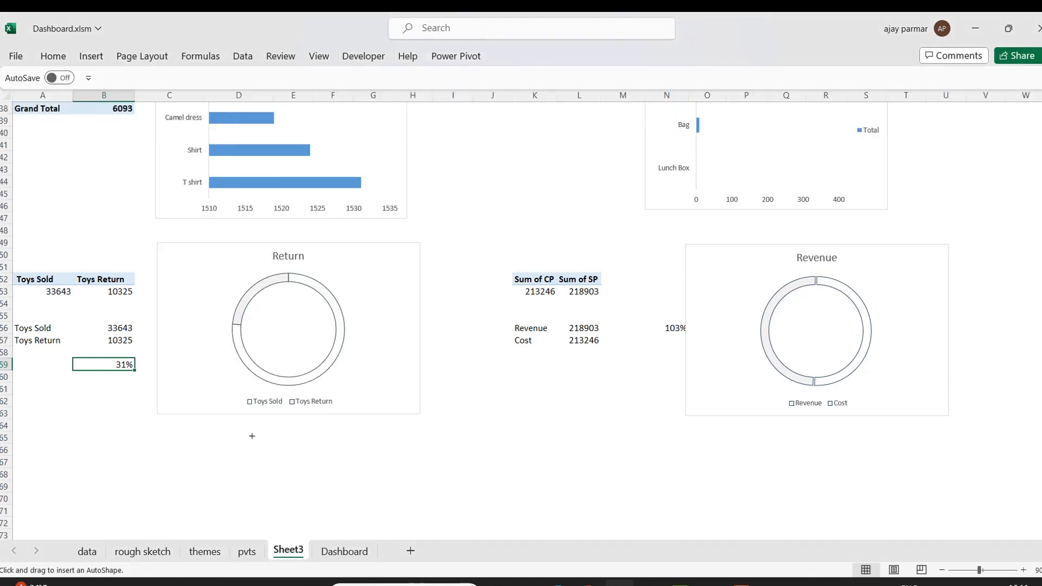
{"action": "left_click_drag", "start_coordinate": [249, 431], "coordinate": [323, 464]}
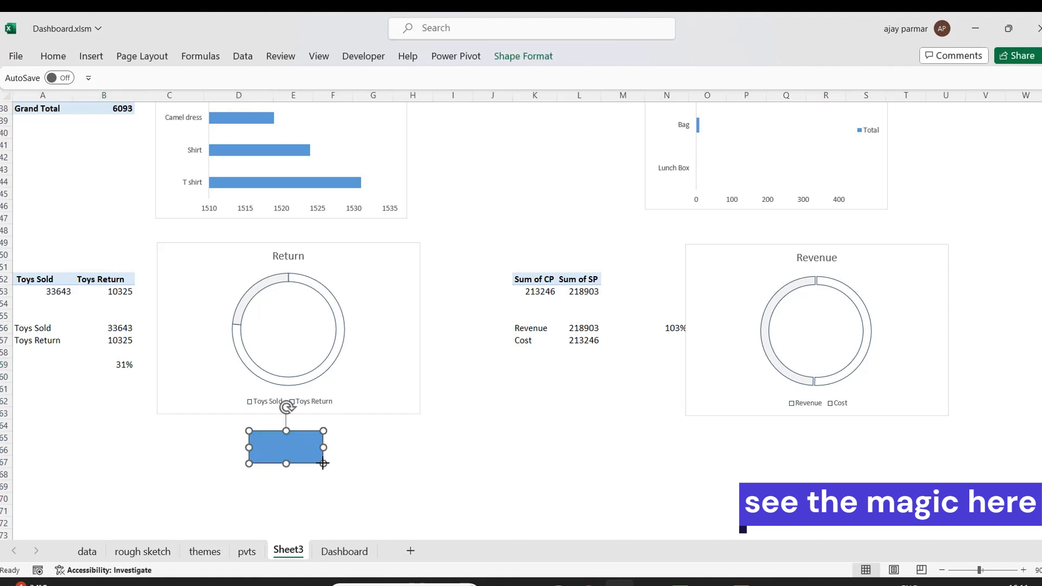
Enter a formula in B60 that joins the text "Target:" with the percentage in B59.
{"action": "left_click", "coordinate": [112, 396]}
{"action": "key", "text": "Left"}
{"action": "key", "text": "Up"}
{"action": "key", "text": "Up"}
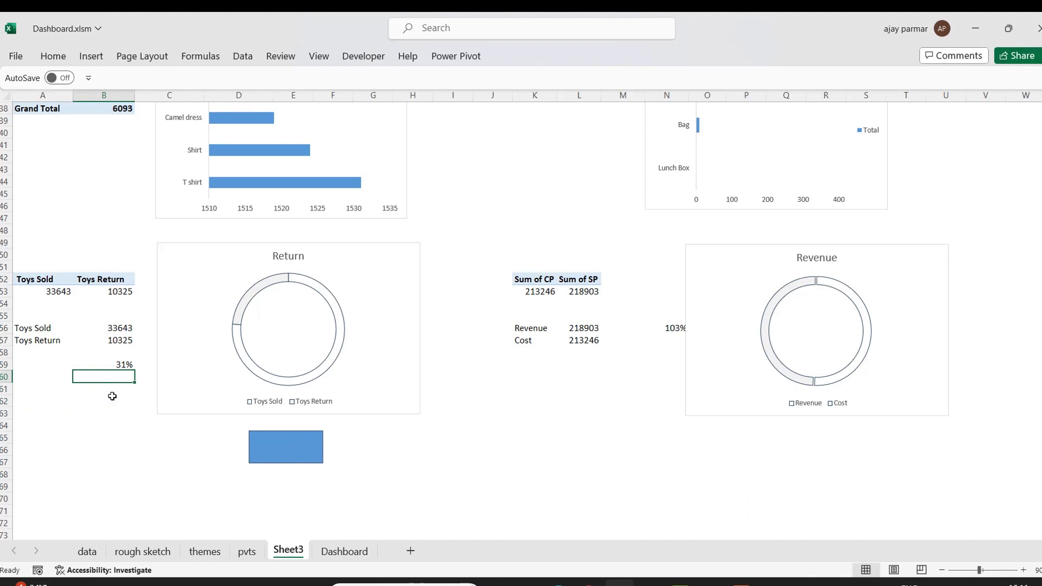
{"action": "type", "text": "=\"R"}
{"action": "key", "text": "BackSpace"}
{"action": "type", "text": "Target:\""}
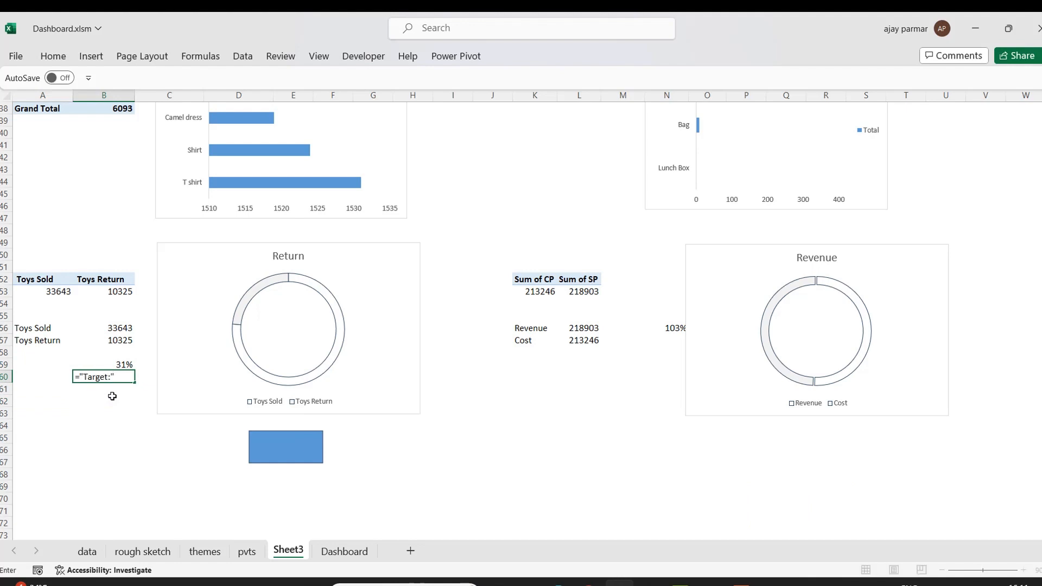
{"action": "left_click", "coordinate": [123, 362]}
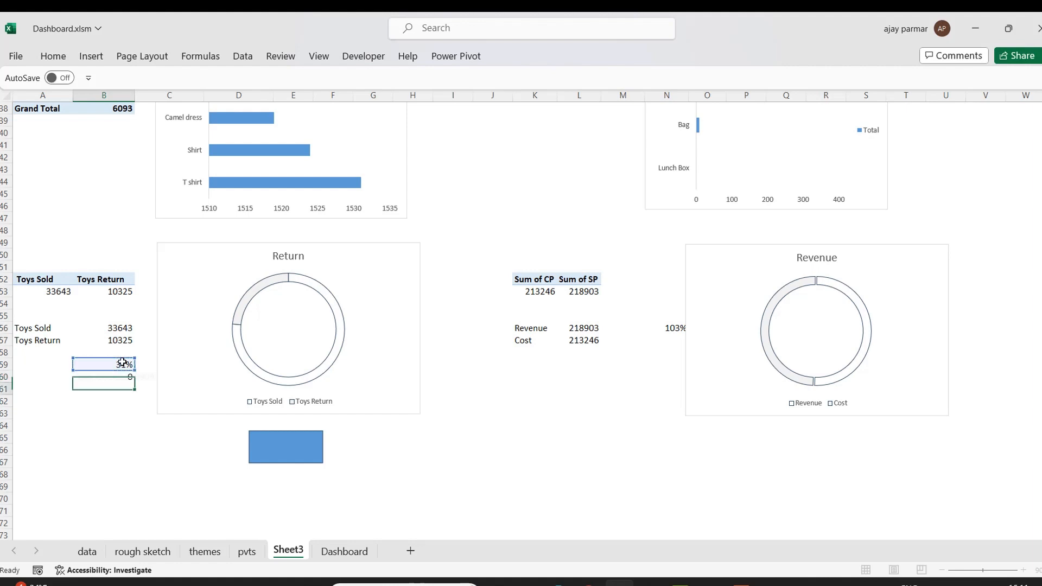
{"action": "key", "text": "Return"}
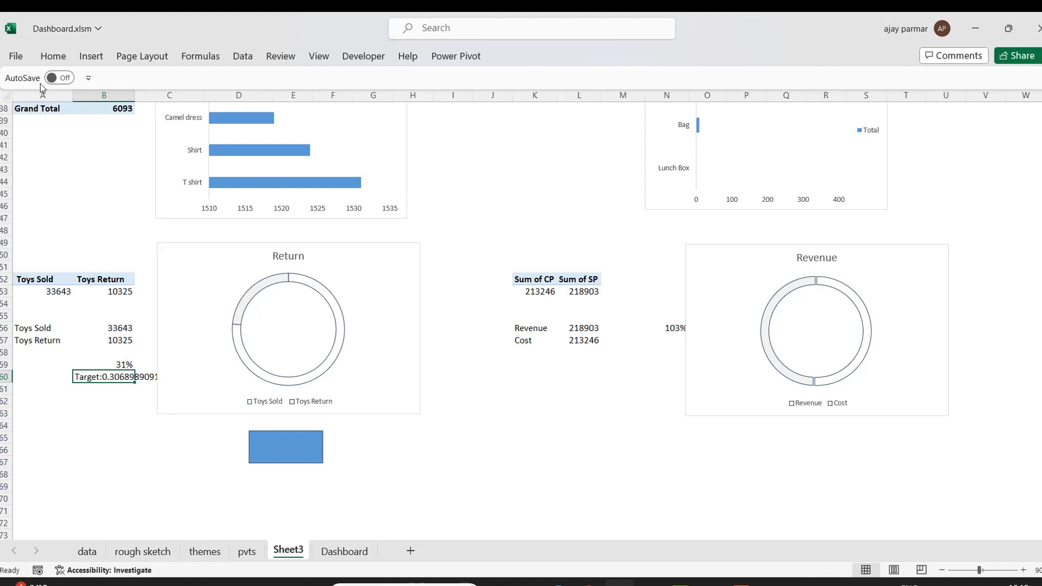
Pin the ribbon open and turn on the formula bar display in Excel Options' advanced settings.
{"action": "double_click", "coordinate": [53, 56]}
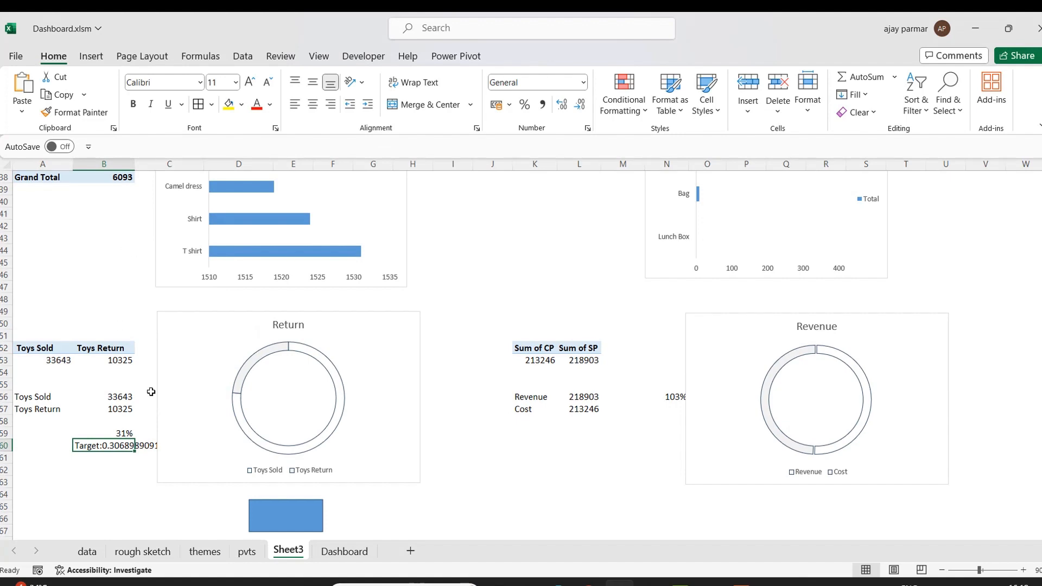
{"action": "key", "text": "alt+f"}
{"action": "key", "text": "t"}
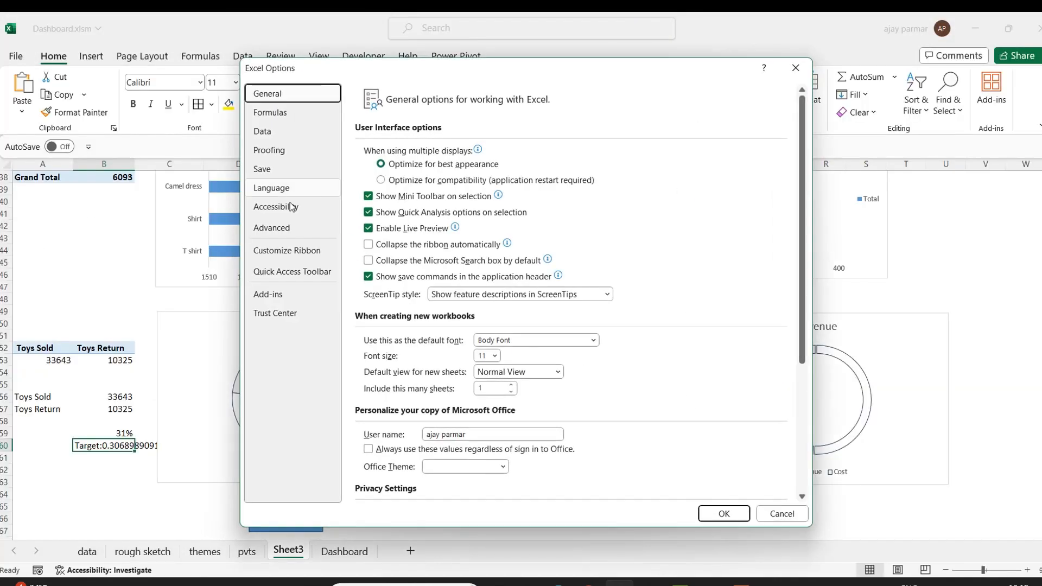
{"action": "left_click", "coordinate": [281, 229]}
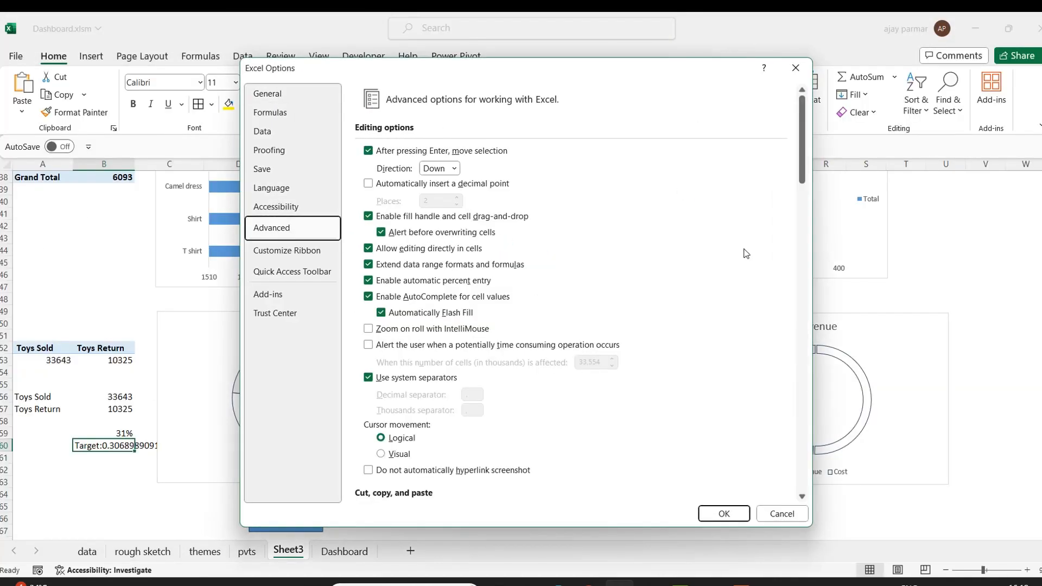
{"action": "left_click_drag", "start_coordinate": [801, 156], "coordinate": [805, 304]}
{"action": "left_click", "coordinate": [367, 386]}
{"action": "left_click", "coordinate": [719, 513]}
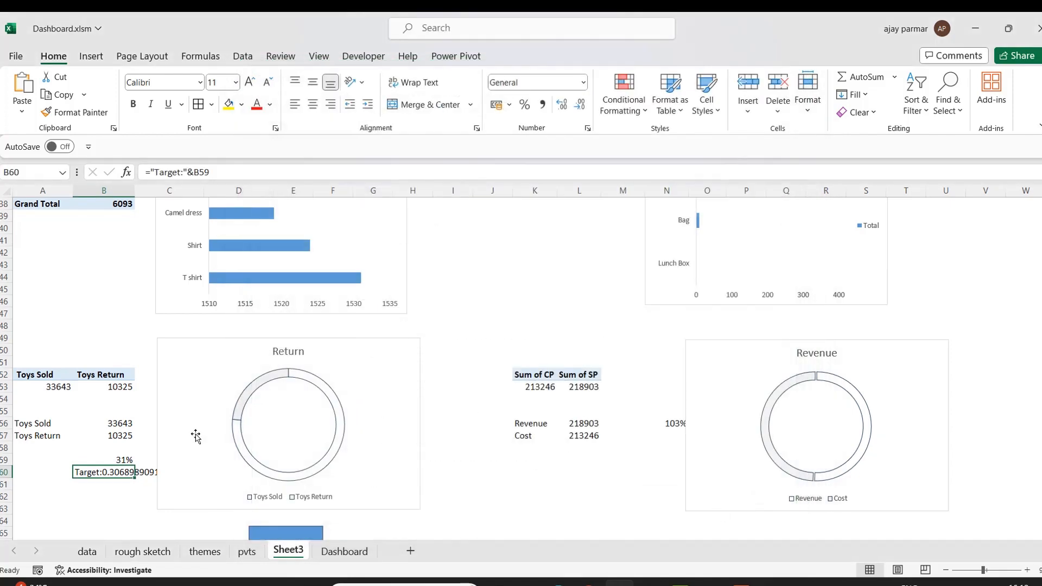
Change the B60 formula to ="Target:"&TEXT(B59,"##%") so the percentage shows formatted.
{"action": "left_click", "coordinate": [194, 172]}
{"action": "type", "text": "text(B59"}
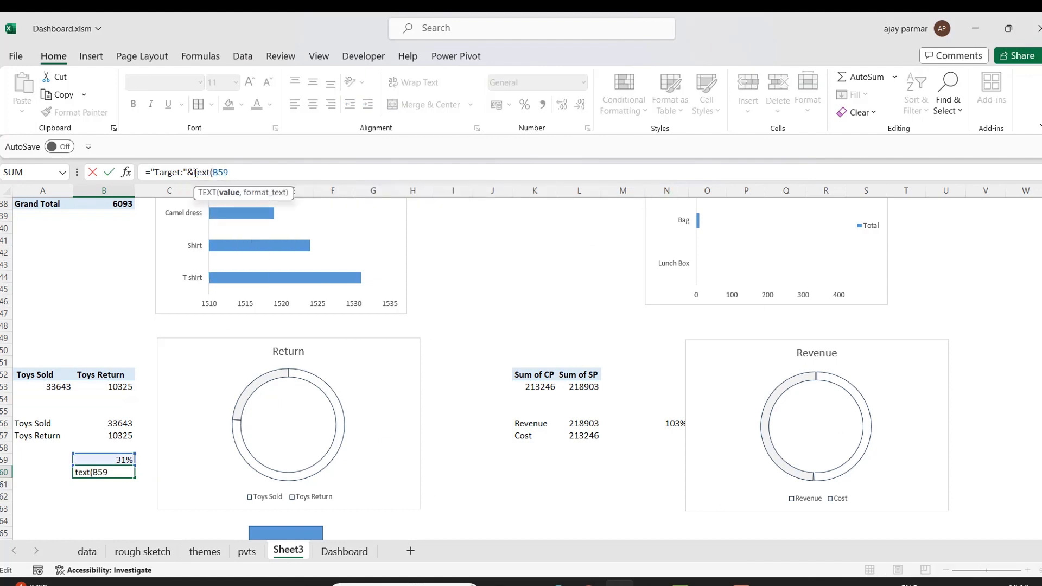
{"action": "type", "text": ",##%"}
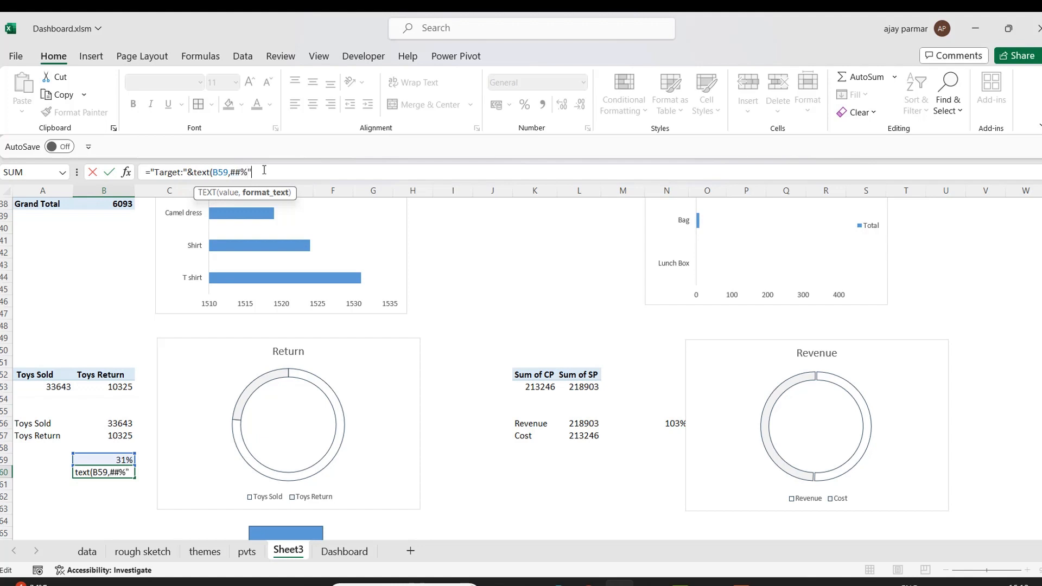
{"action": "left_click", "coordinate": [231, 172]}
{"action": "type", "text": "\""}
{"action": "key", "text": "Return"}
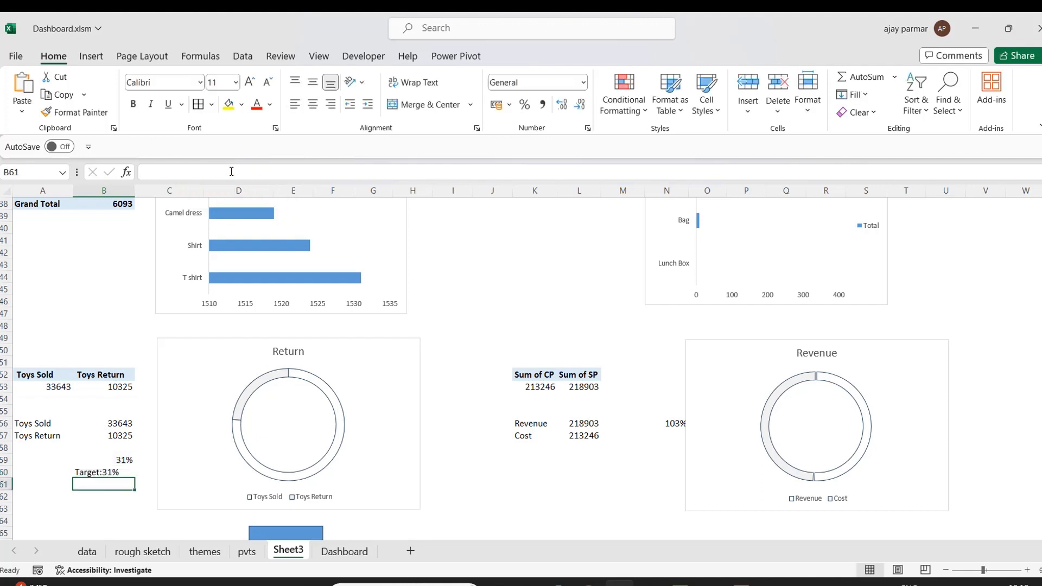
{"action": "key", "text": "Up"}
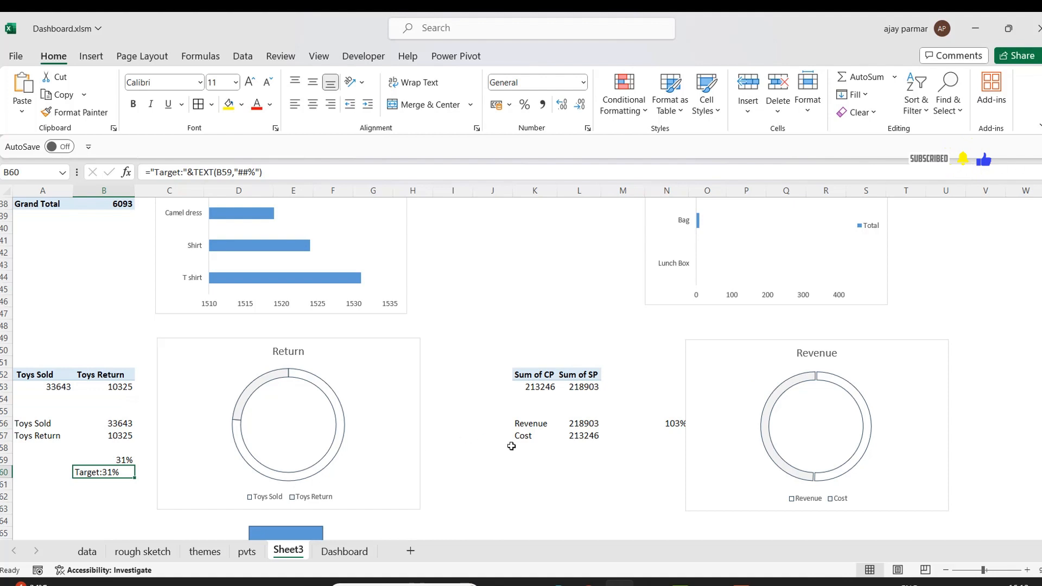
Remove the legends from both the Return and Revenue doughnut charts.
{"action": "left_click", "coordinate": [403, 417]}
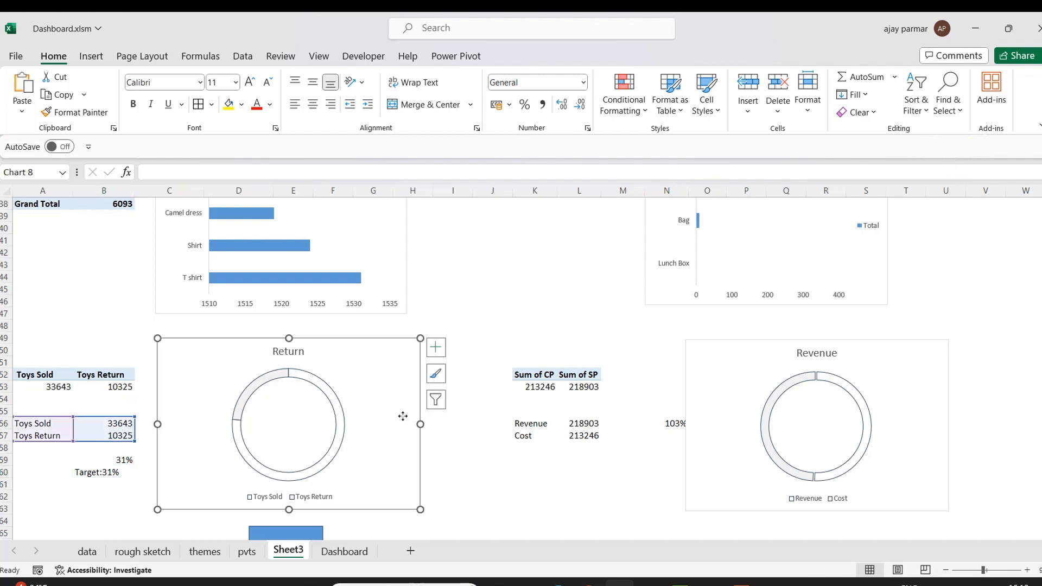
{"action": "left_click", "coordinate": [436, 351]}
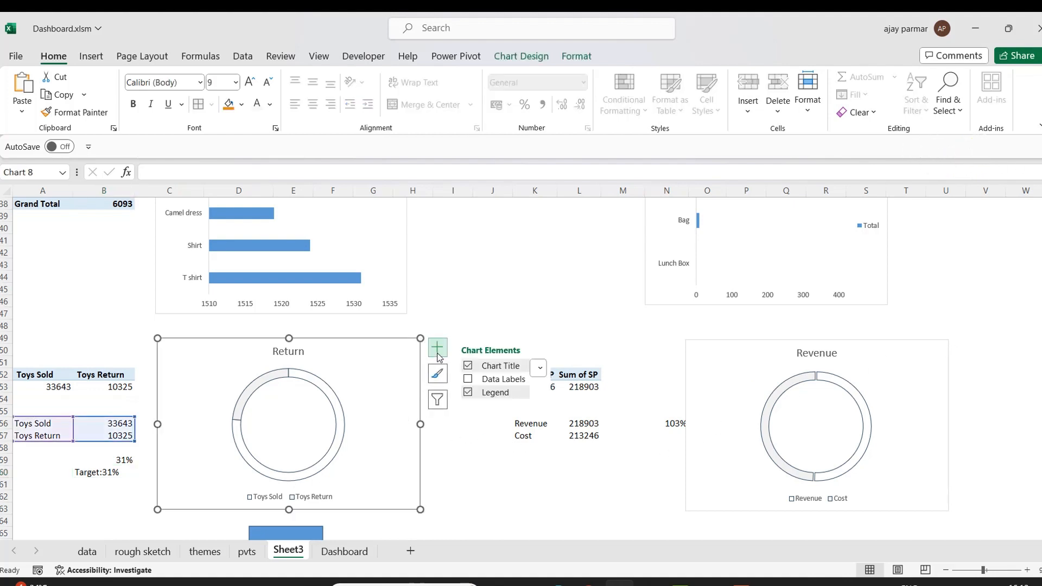
{"action": "left_click", "coordinate": [467, 393]}
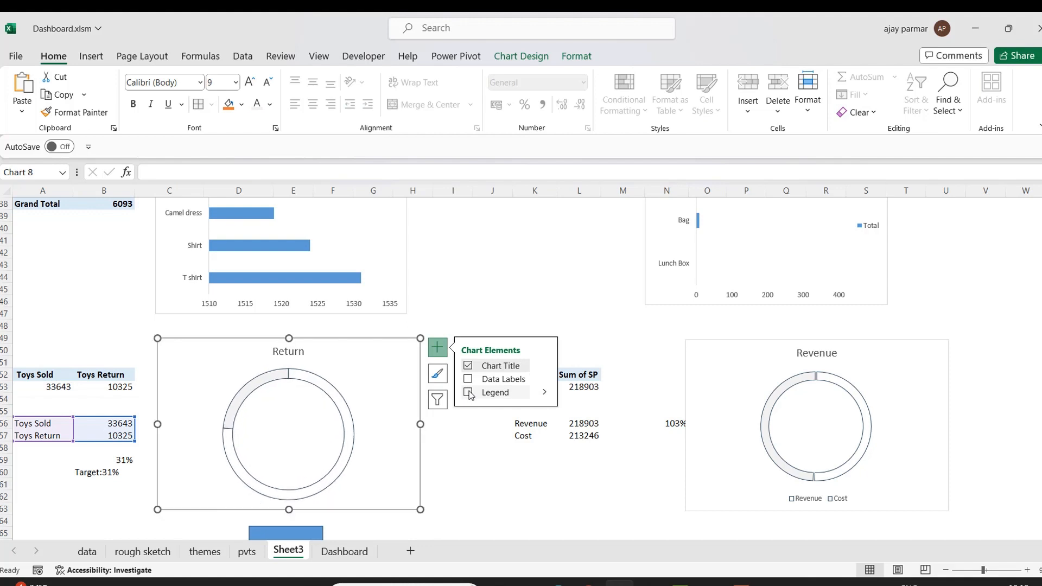
{"action": "left_click", "coordinate": [481, 531]}
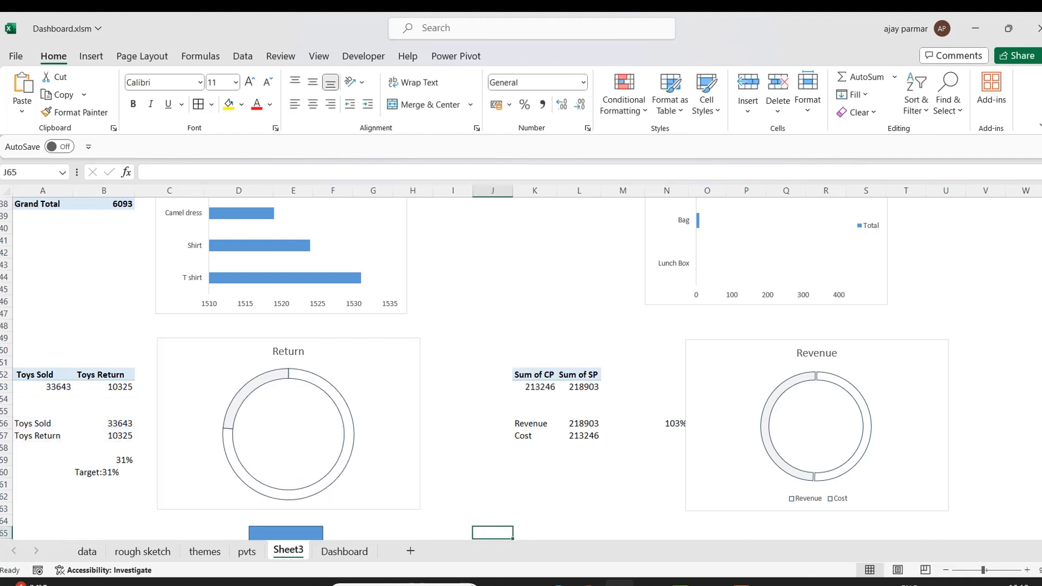
{"action": "left_click", "coordinate": [903, 479]}
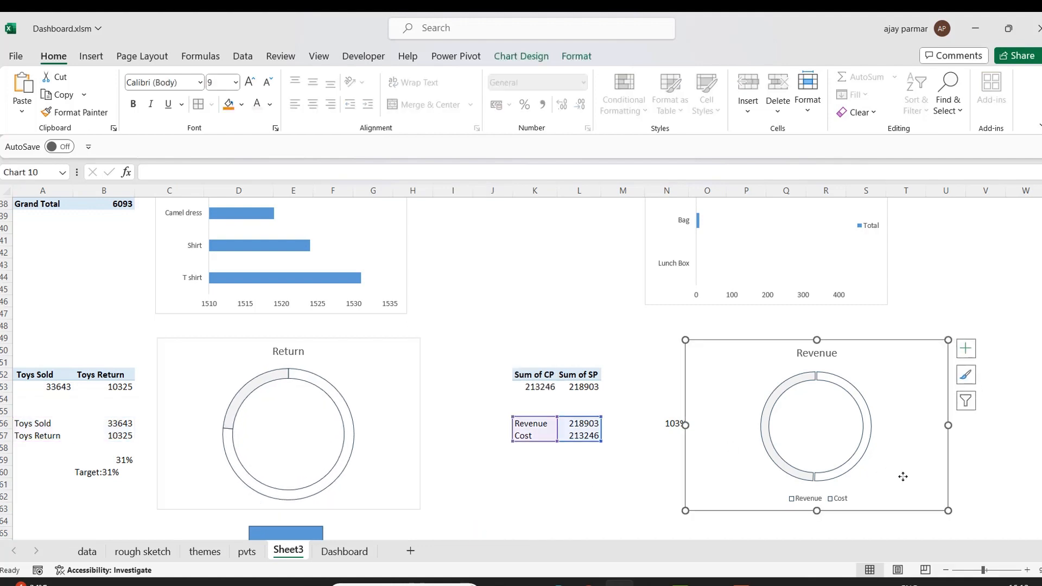
{"action": "left_click", "coordinate": [967, 346]}
{"action": "left_click", "coordinate": [970, 347]}
{"action": "left_click", "coordinate": [966, 347]}
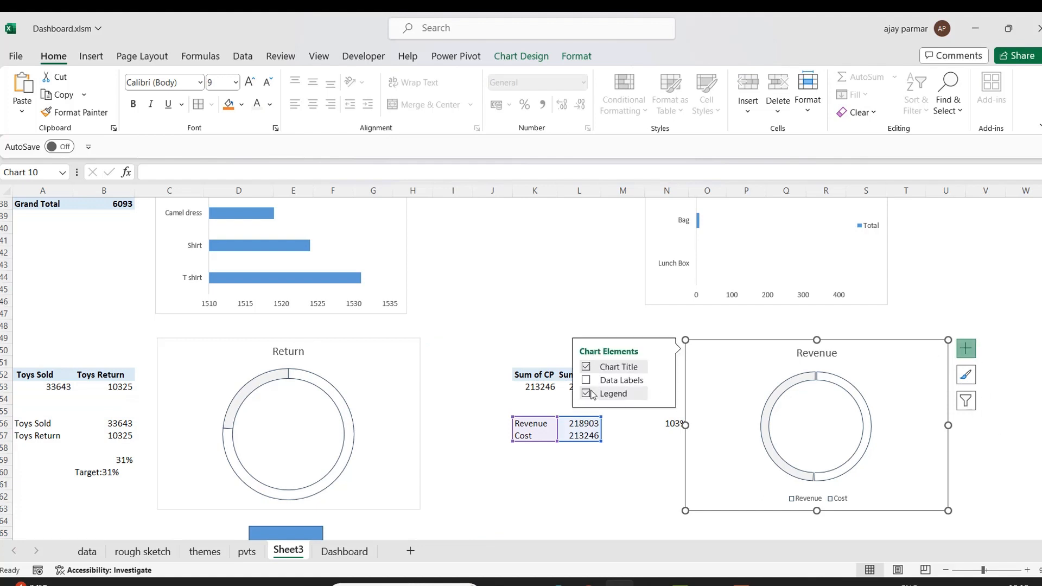
{"action": "left_click", "coordinate": [586, 394]}
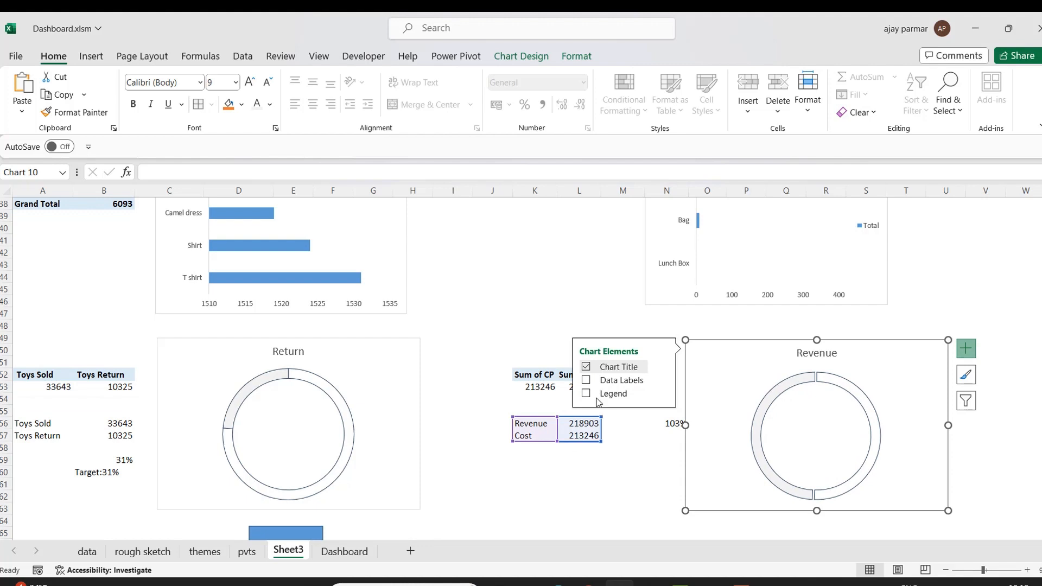
{"action": "left_click", "coordinate": [484, 495]}
Link the rectangle's text to cell B60 and center the text inside the shape.
{"action": "key", "text": "Down"}
{"action": "key", "text": "Down"}
{"action": "key", "text": "Down"}
{"action": "key", "text": "Down"}
{"action": "key", "text": "Down"}
{"action": "key", "text": "Down"}
{"action": "key", "text": "Down"}
{"action": "key", "text": "Down"}
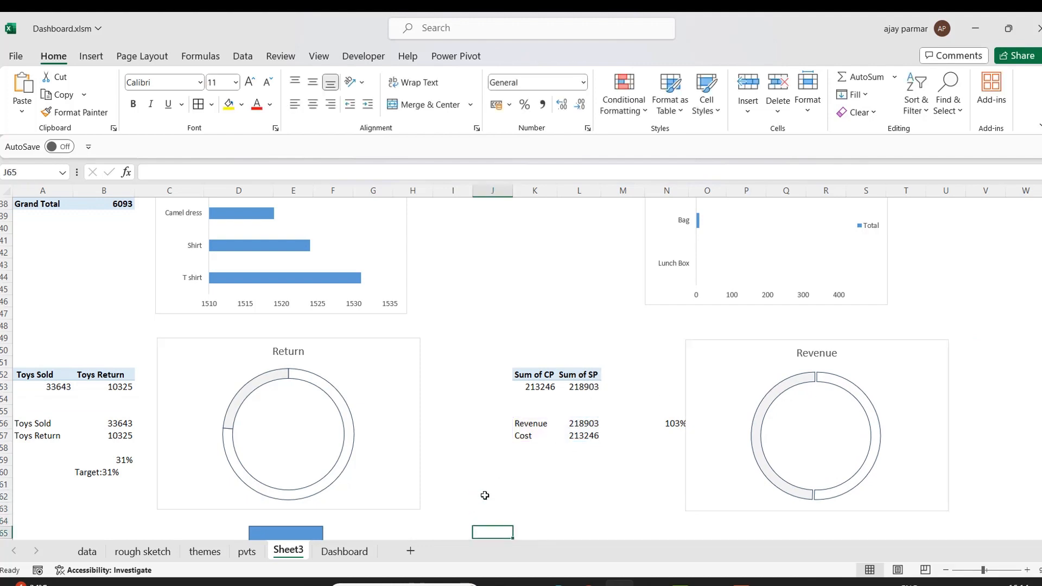
{"action": "key", "text": "Down"}
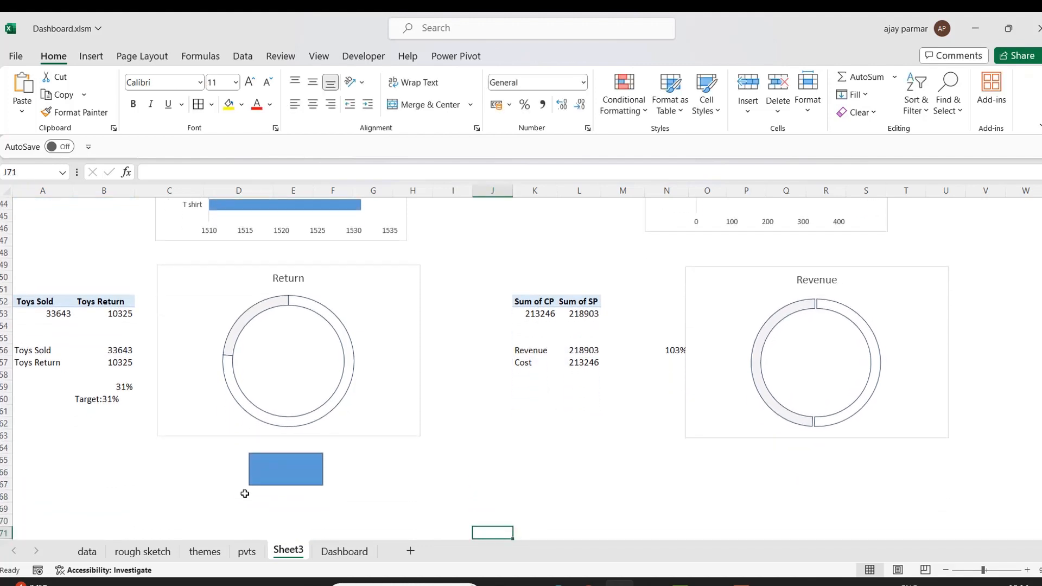
{"action": "left_click", "coordinate": [284, 477]}
{"action": "left_click", "coordinate": [201, 176]}
{"action": "type", "text": "="}
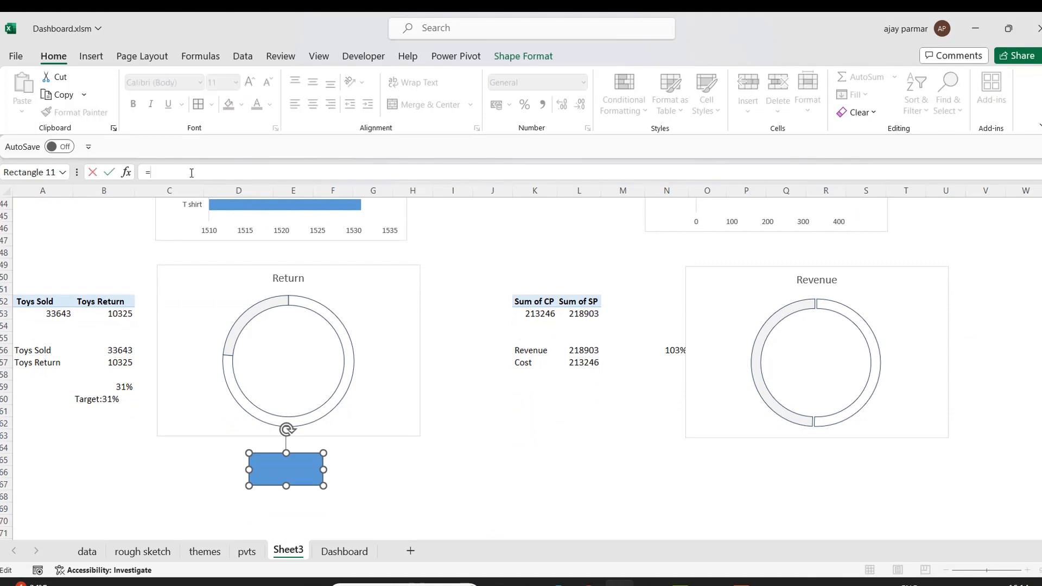
{"action": "left_click", "coordinate": [98, 401]}
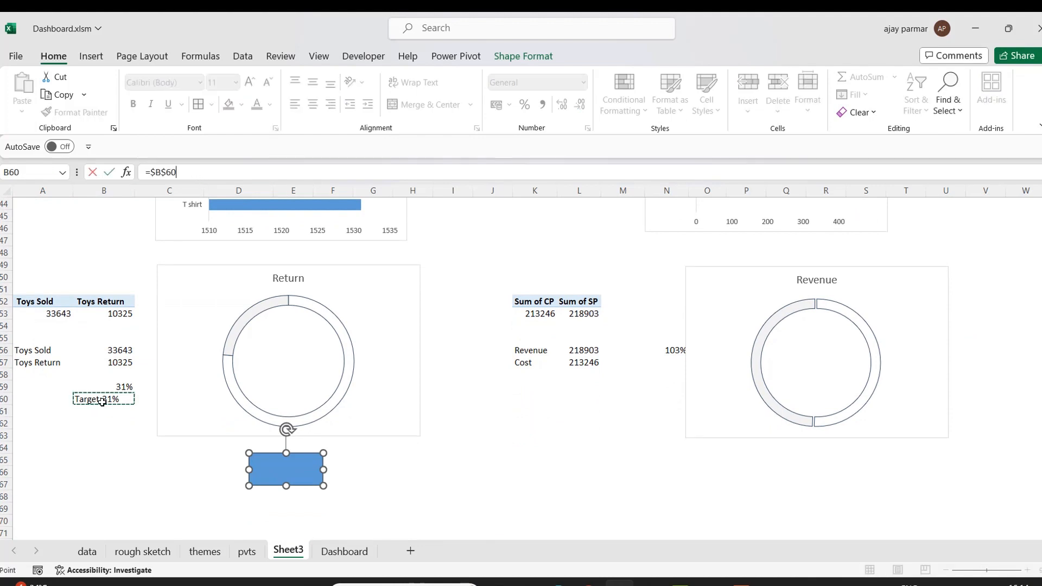
{"action": "key", "text": "Return"}
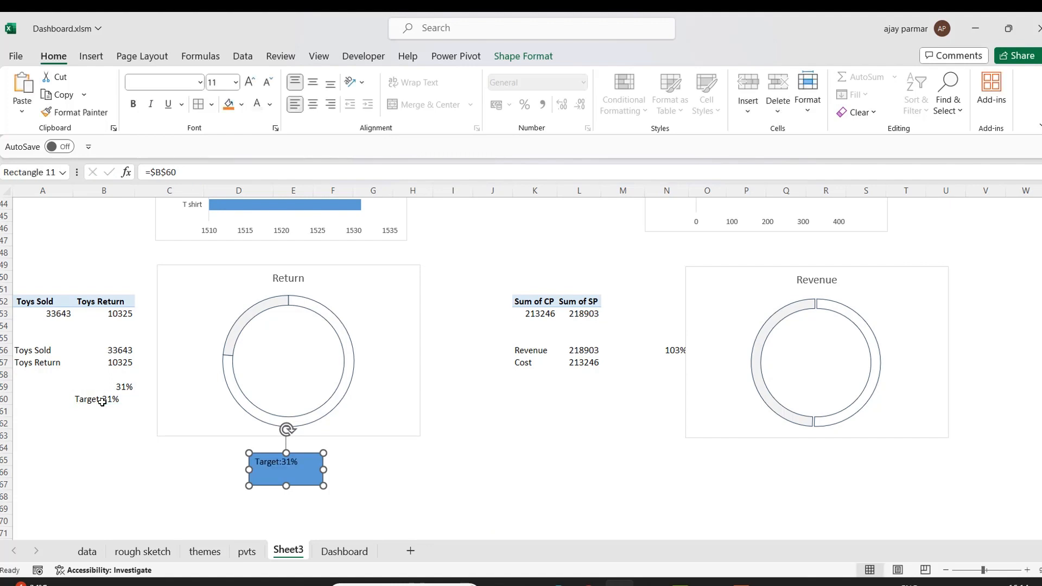
{"action": "left_click", "coordinate": [313, 105]}
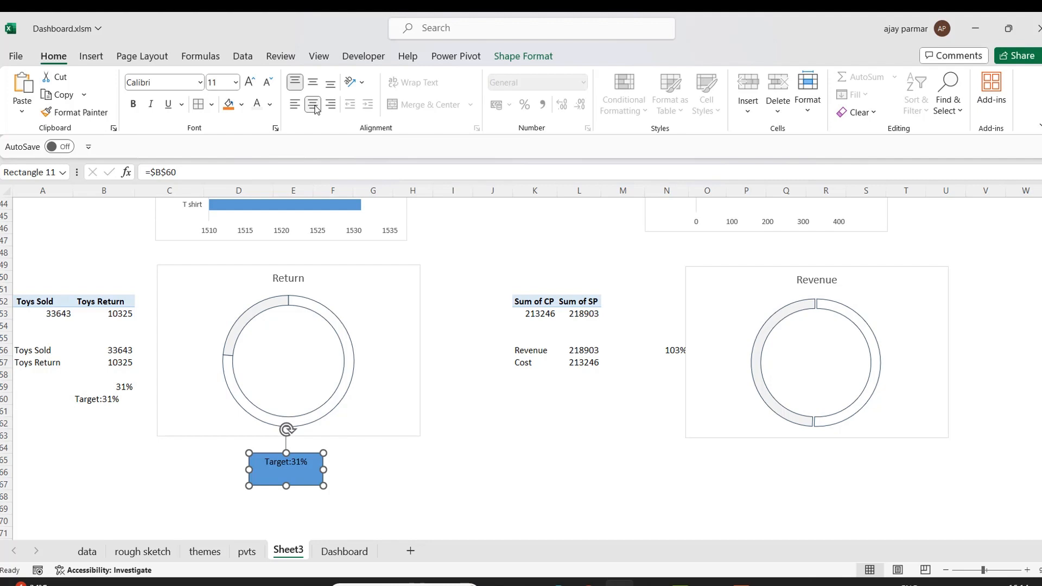
Duplicate the Target rectangle and place the copy beneath the Revenue doughnut chart.
{"action": "left_click", "coordinate": [312, 82]}
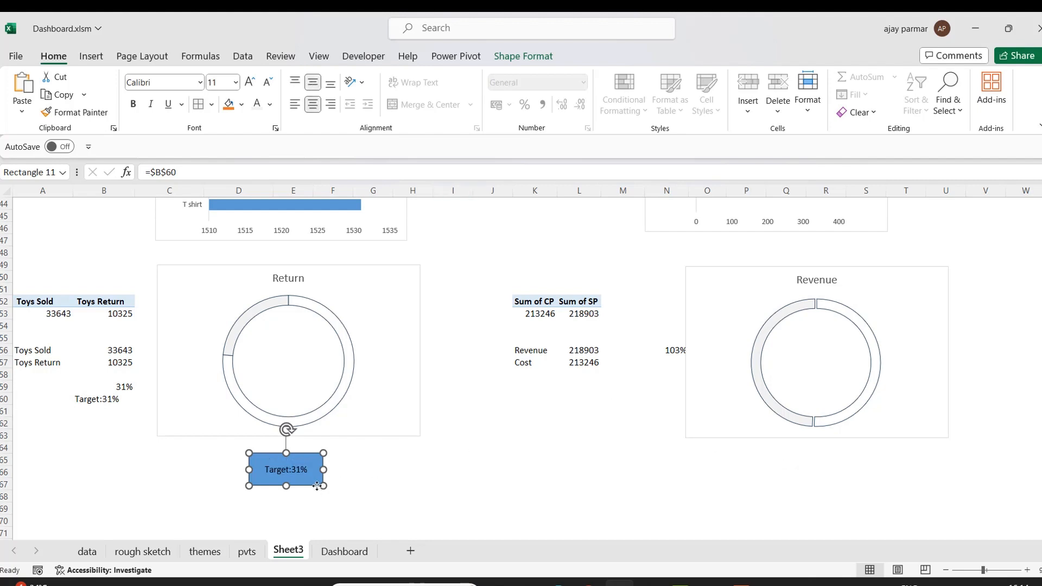
{"action": "key", "text": "ctrl+c"}
{"action": "left_click", "coordinate": [640, 477]}
{"action": "key", "text": "ctrl+v"}
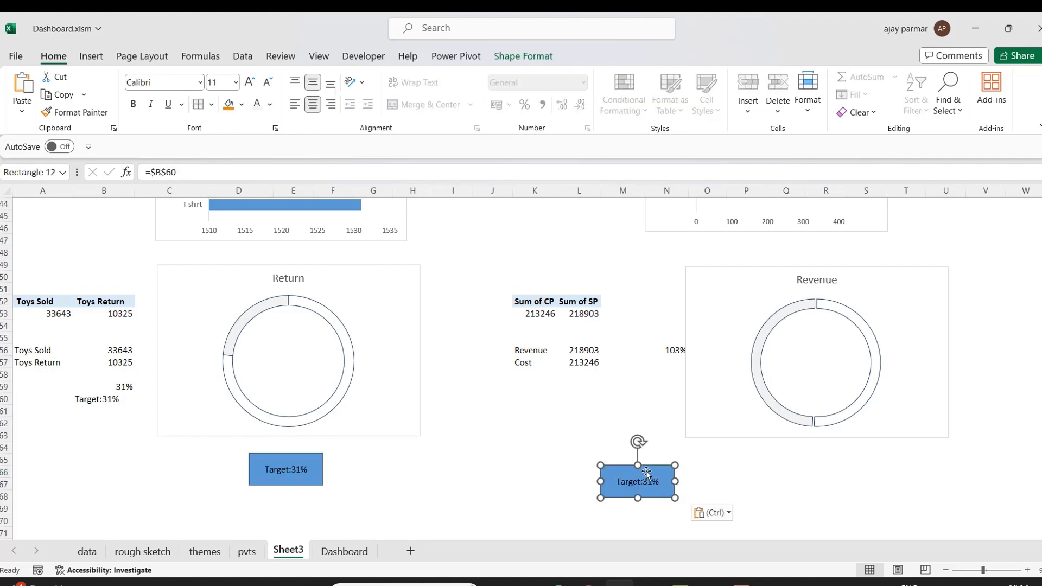
{"action": "left_click_drag", "start_coordinate": [658, 468], "coordinate": [837, 447]}
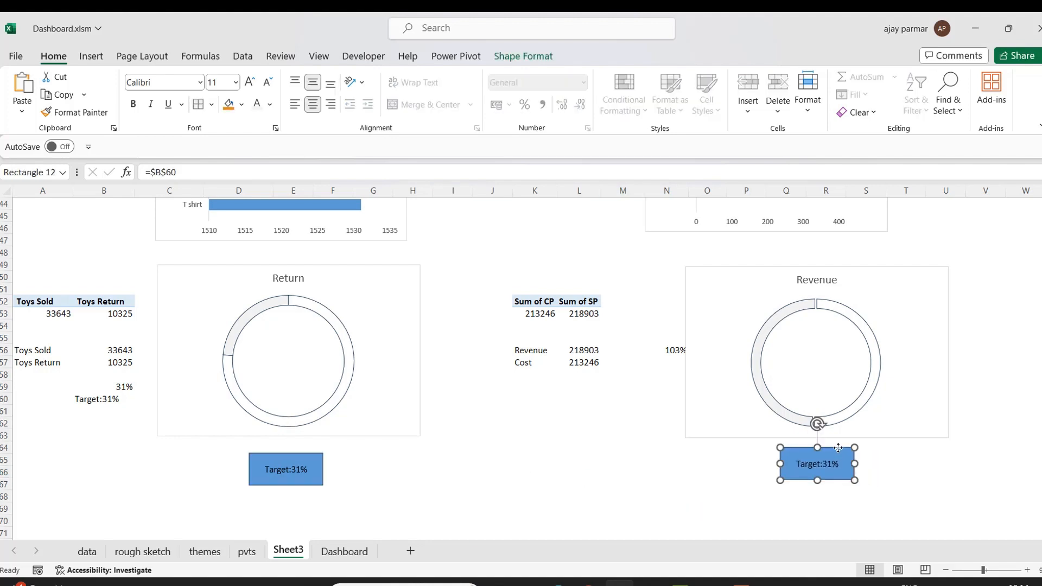
Enter the formula ="Target:"&TEXT(N56,"##%") in cell L60 to build the revenue target label.
{"action": "left_click", "coordinate": [581, 400]}
{"action": "type", "text": "=\"Target"}
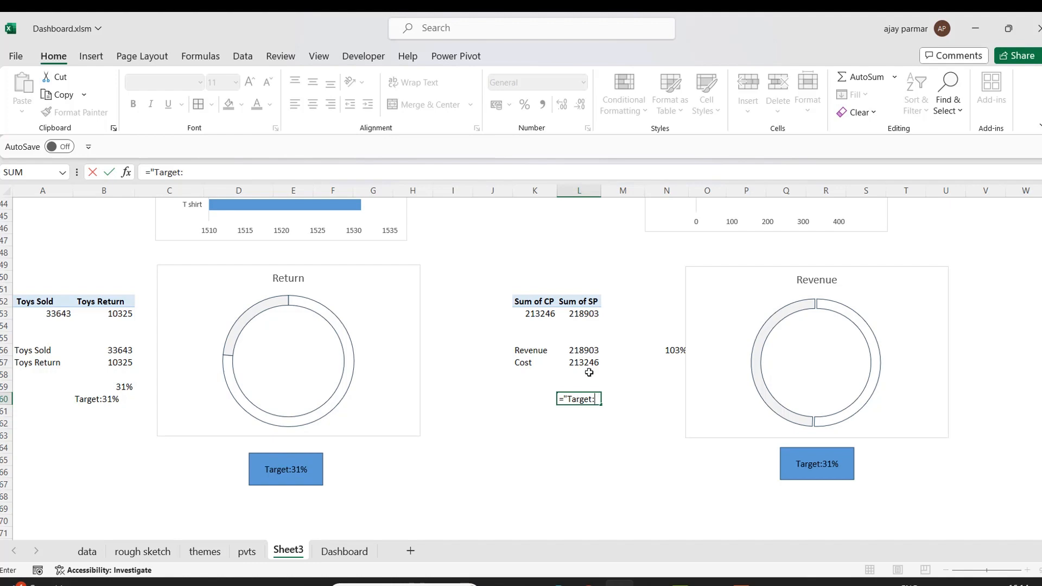
{"action": "type", "text": ":\" & text("}
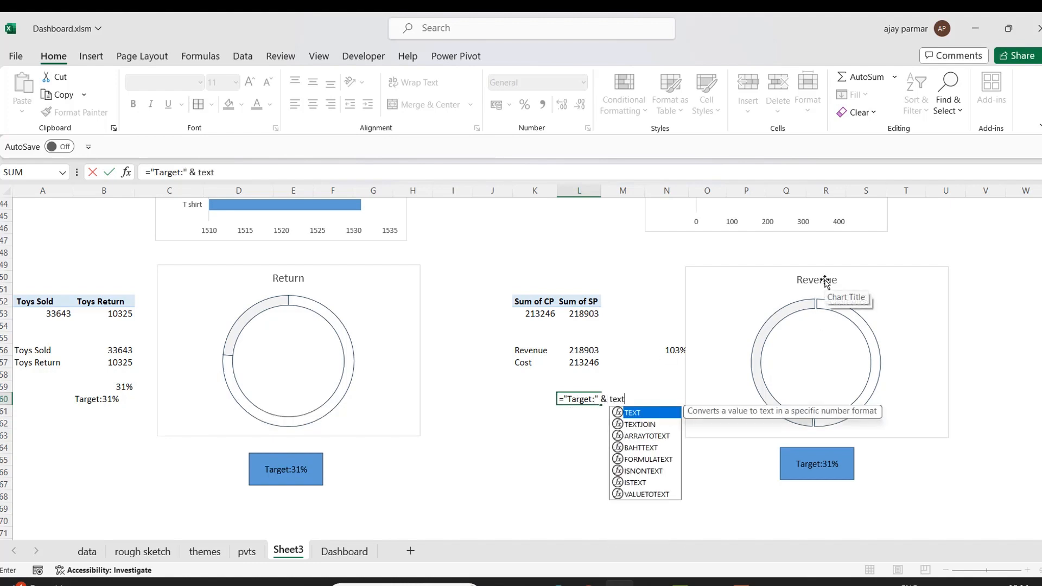
{"action": "left_click", "coordinate": [669, 351]}
{"action": "type", "text": ","}
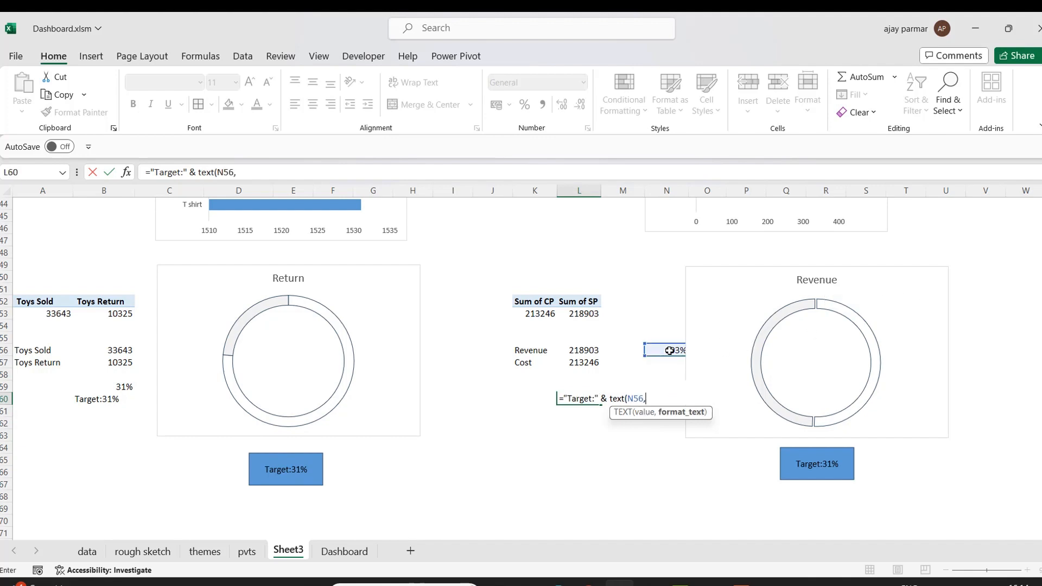
{"action": "type", "text": "\"##&"}
{"action": "key", "text": "BackSpace"}
{"action": "type", "text": "%"}
{"action": "key", "text": "Return"}
{"action": "key", "text": "Return"}
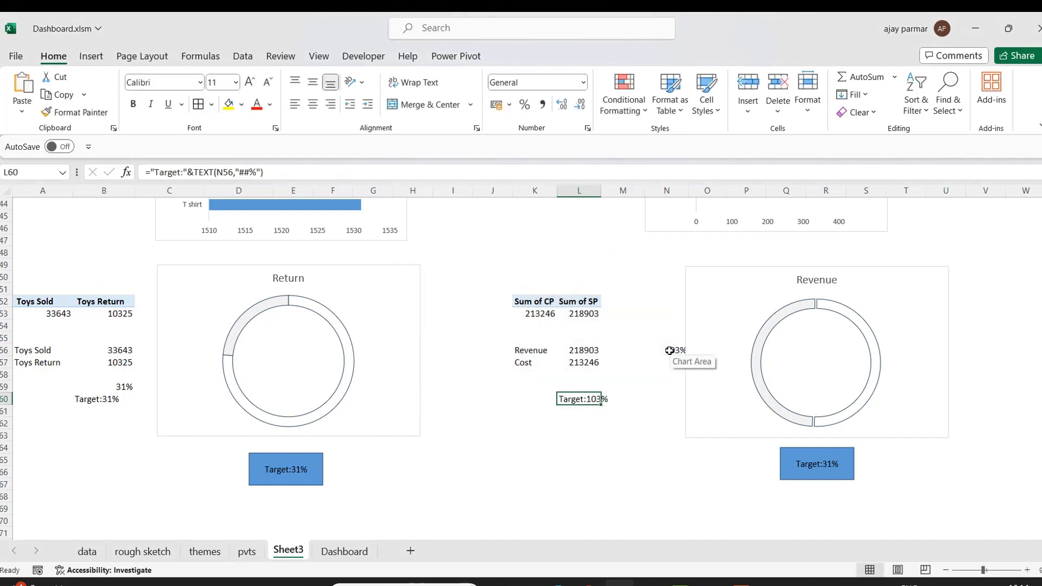
{"action": "left_click", "coordinate": [642, 437]}
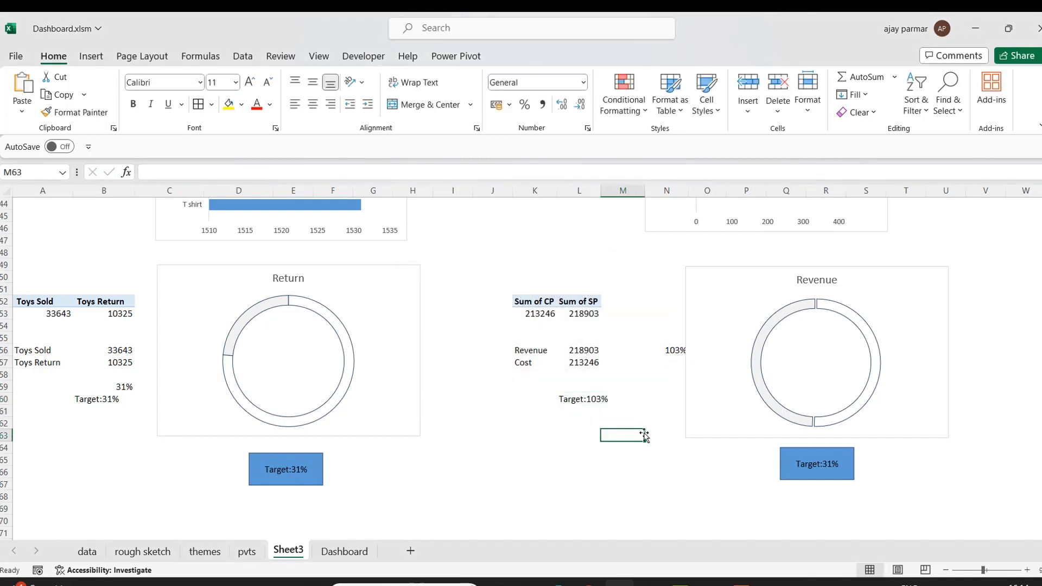
Link the copied rectangle's text to cell L60.
{"action": "left_click", "coordinate": [786, 452]}
{"action": "left_click", "coordinate": [233, 170]}
{"action": "key", "text": "BackSpace"}
{"action": "key", "text": "BackSpace"}
{"action": "key", "text": "BackSpace"}
{"action": "key", "text": "BackSpace"}
{"action": "key", "text": "BackSpace"}
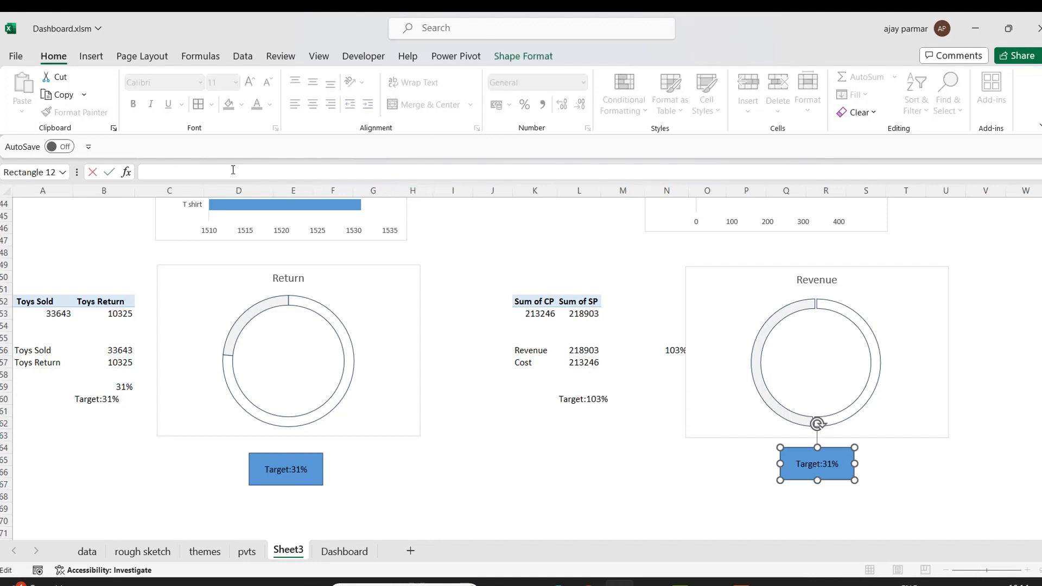
{"action": "left_click", "coordinate": [588, 397]}
{"action": "key", "text": "Return"}
{"action": "left_click", "coordinate": [562, 507]}
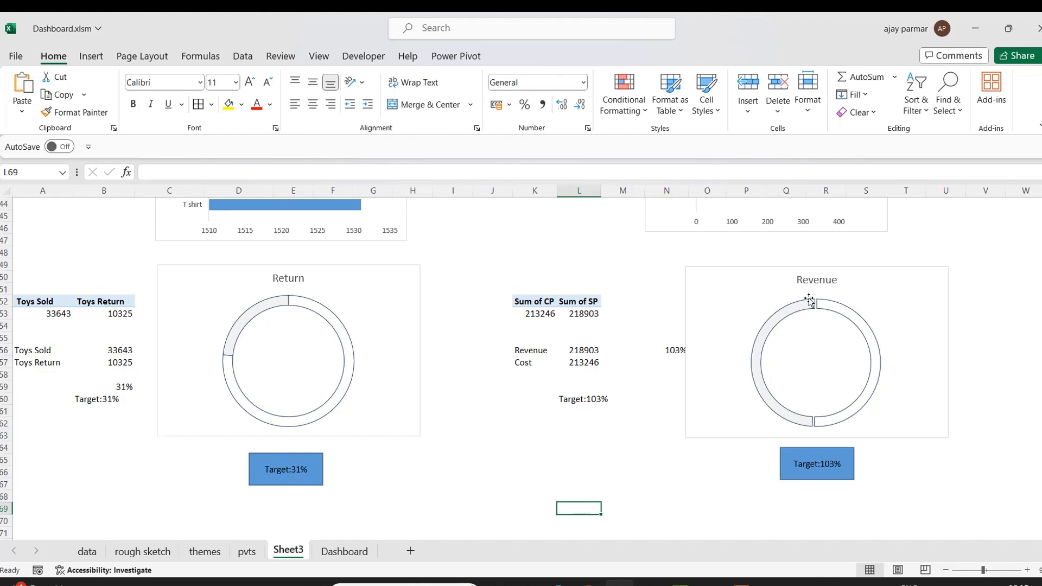
Collapse the ribbon and jump back to the top of the sheet.
{"action": "double_click", "coordinate": [61, 57]}
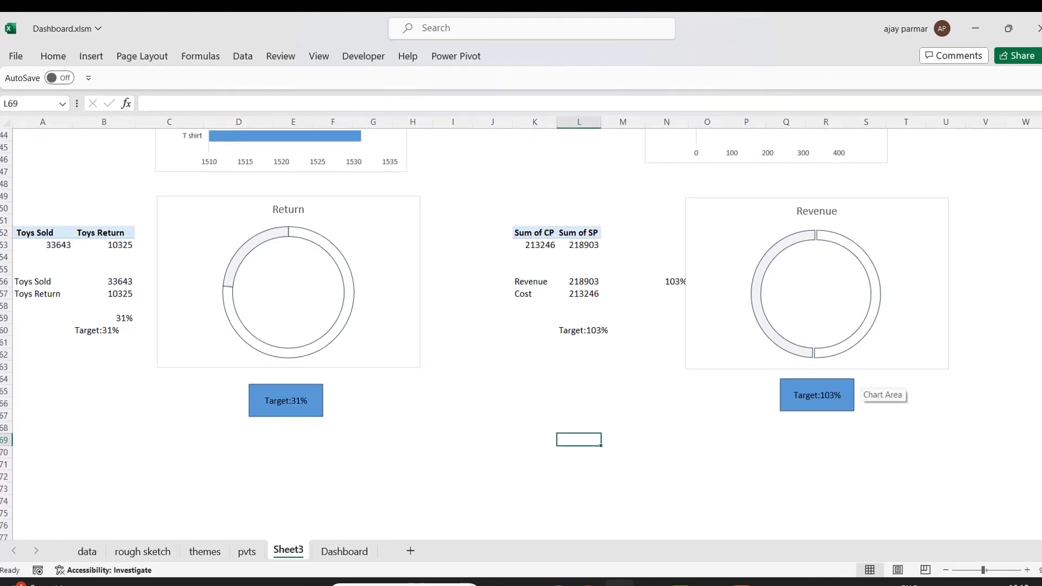
{"action": "left_click", "coordinate": [1038, 343]}
{"action": "key", "text": "ctrl+Up"}
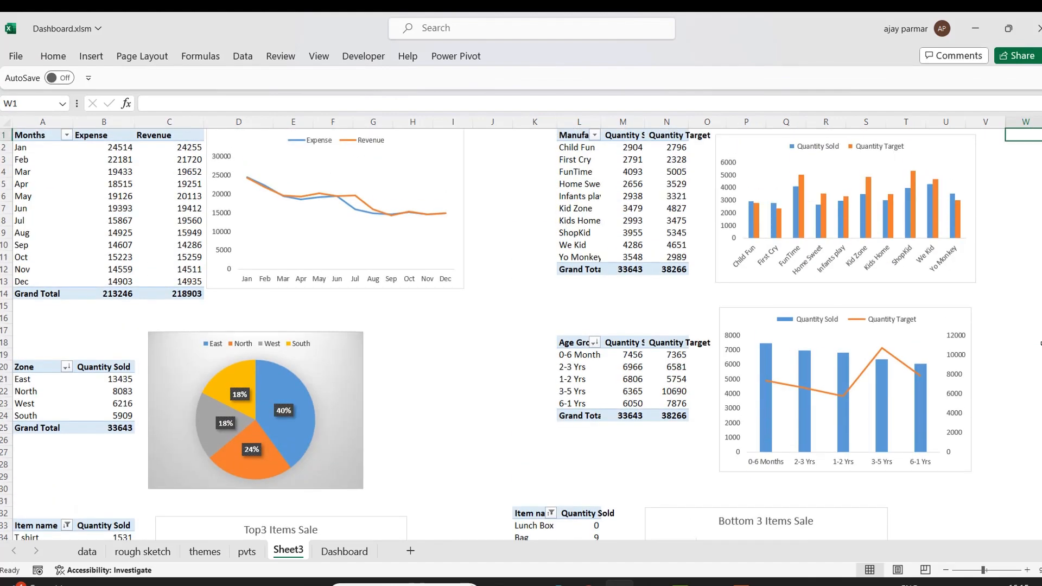